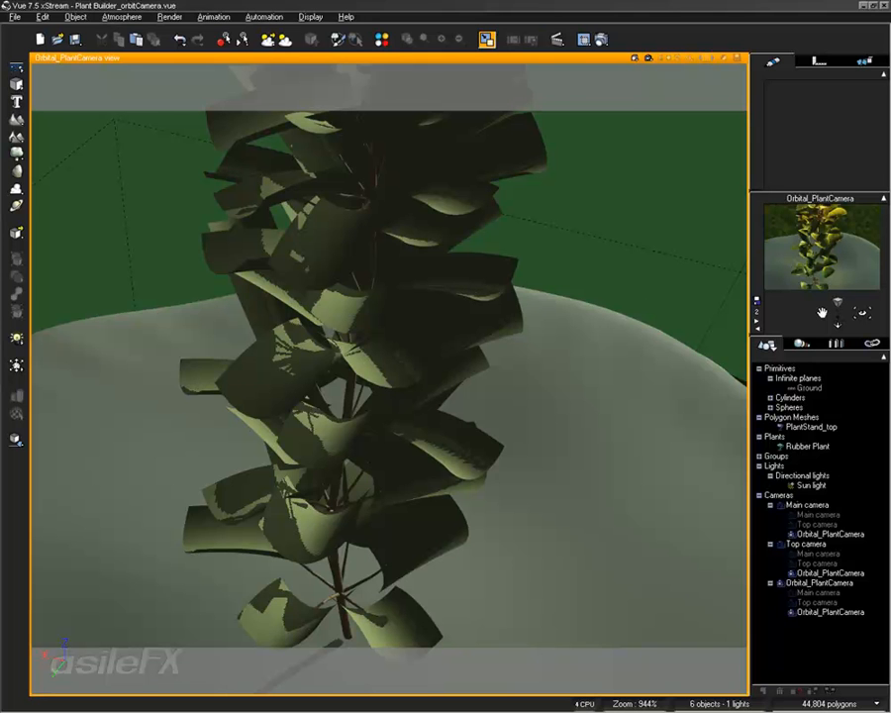
- Examine the Ficus Leaf mixed material's two component materials and its influence-of-environment settings
drag(838, 303, 838, 286)
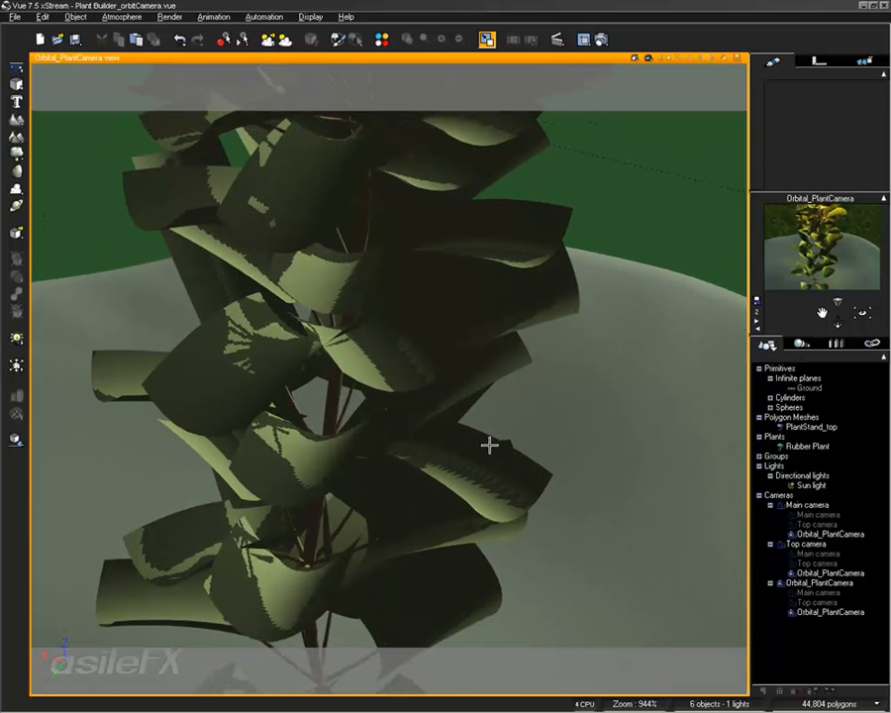
right_drag(484, 467, 523, 175)
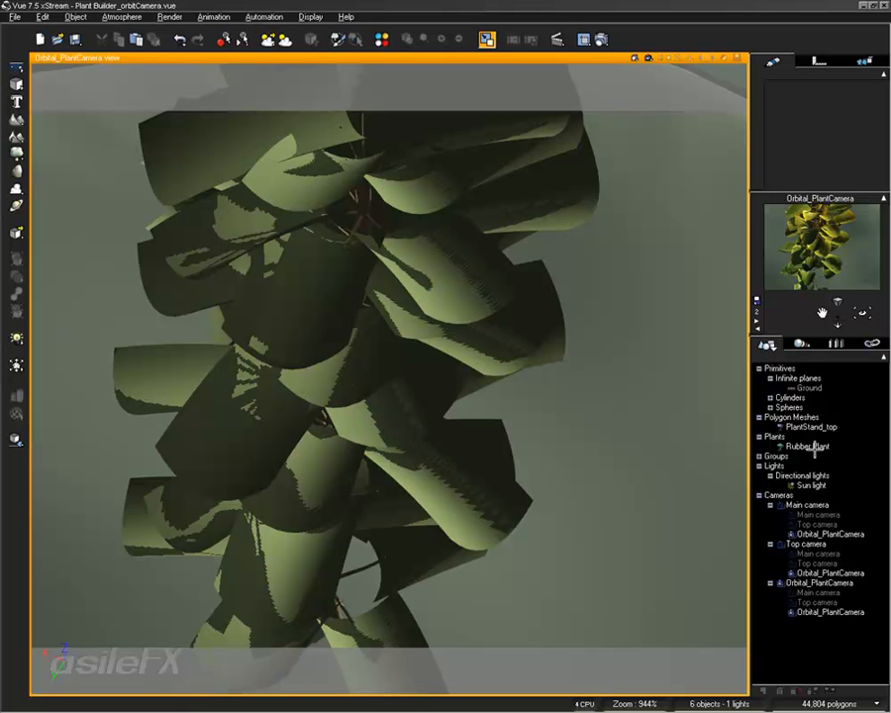
click(802, 344)
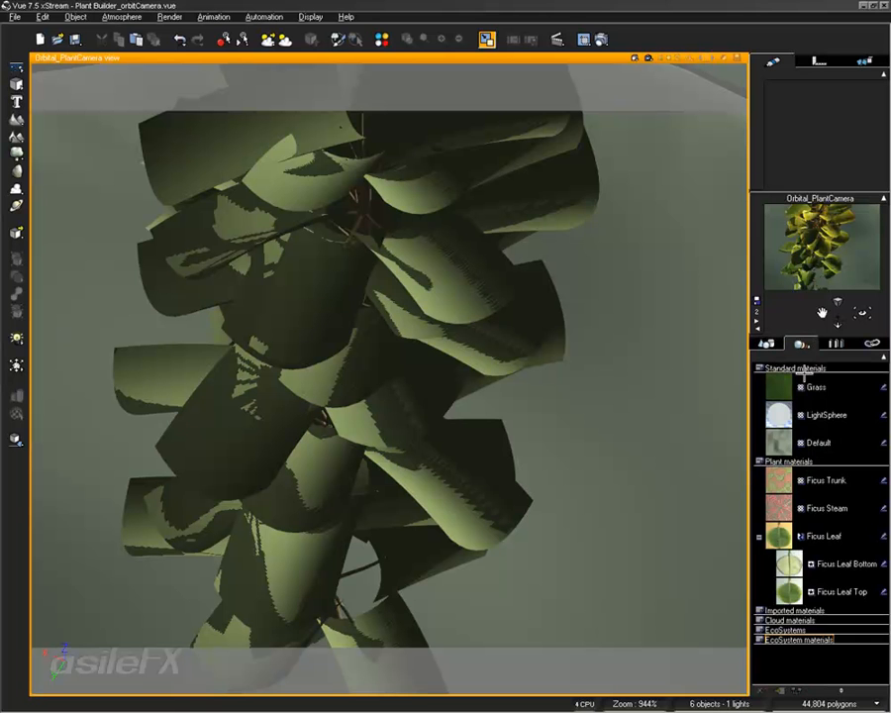
double_click(816, 536)
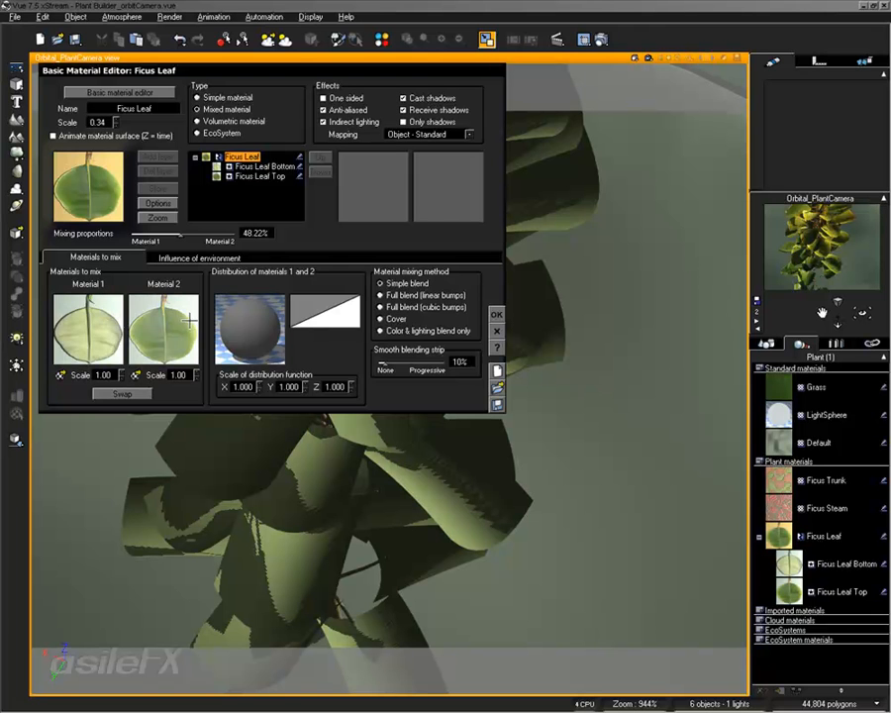
click(184, 256)
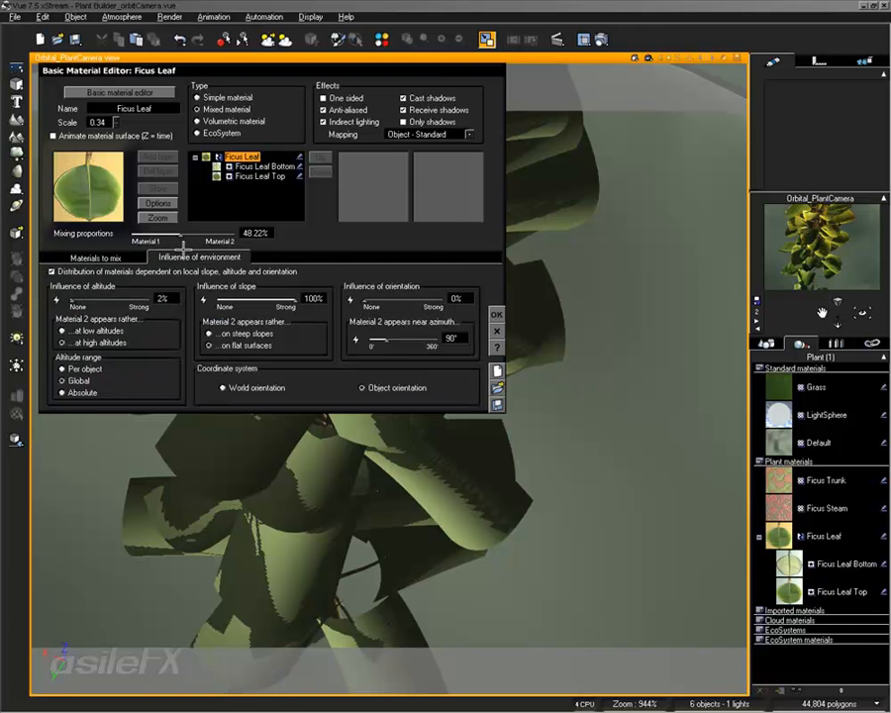
click(96, 257)
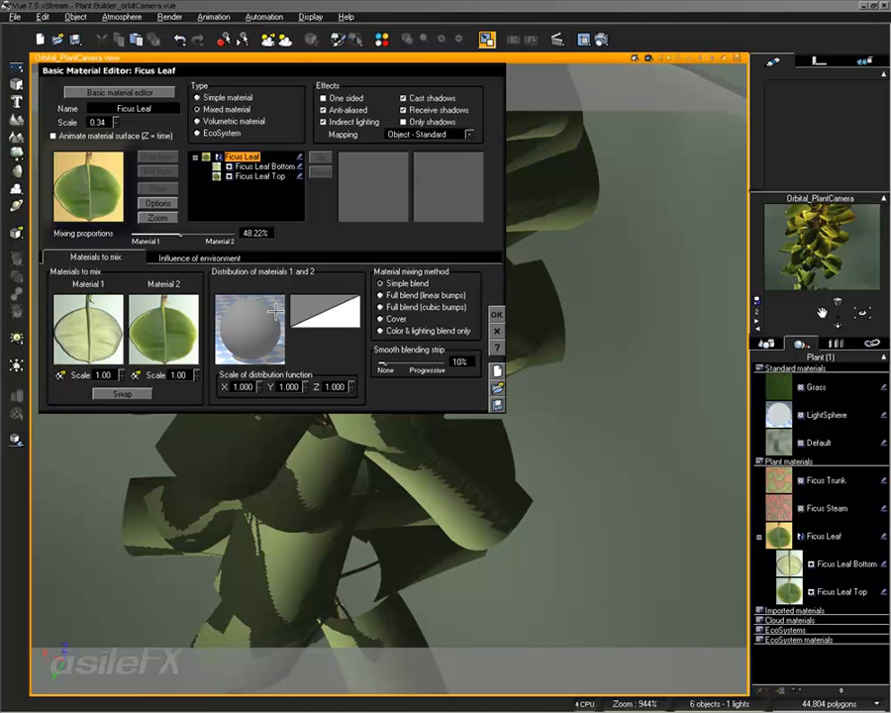
click(219, 259)
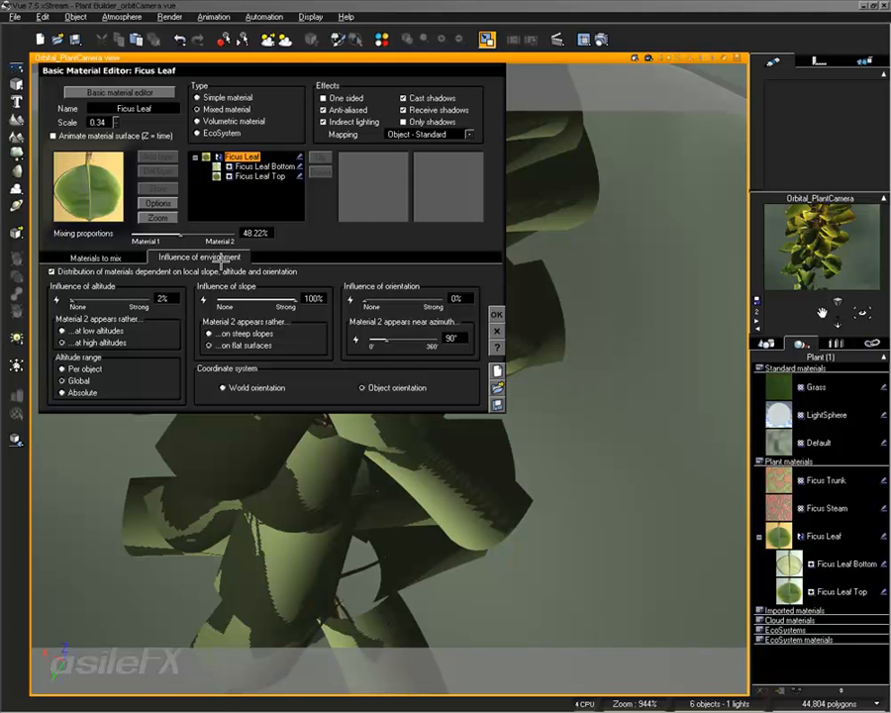
click(497, 315)
- Replace the linked leaf bump texture map Ficus Real BUM.gif with bump circle.png
click(832, 343)
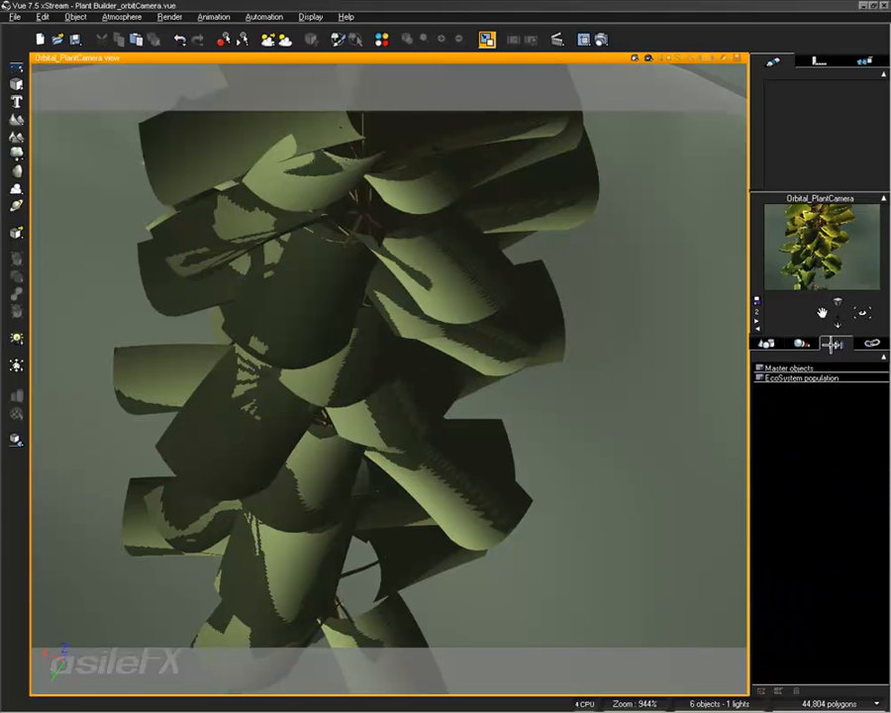
click(871, 344)
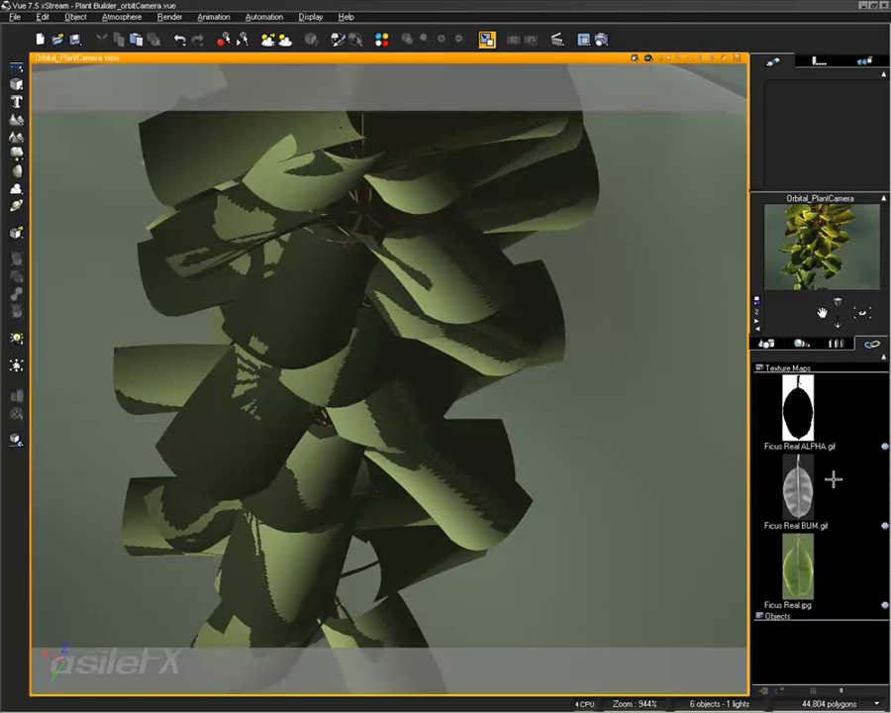
click(832, 479)
right_click(810, 484)
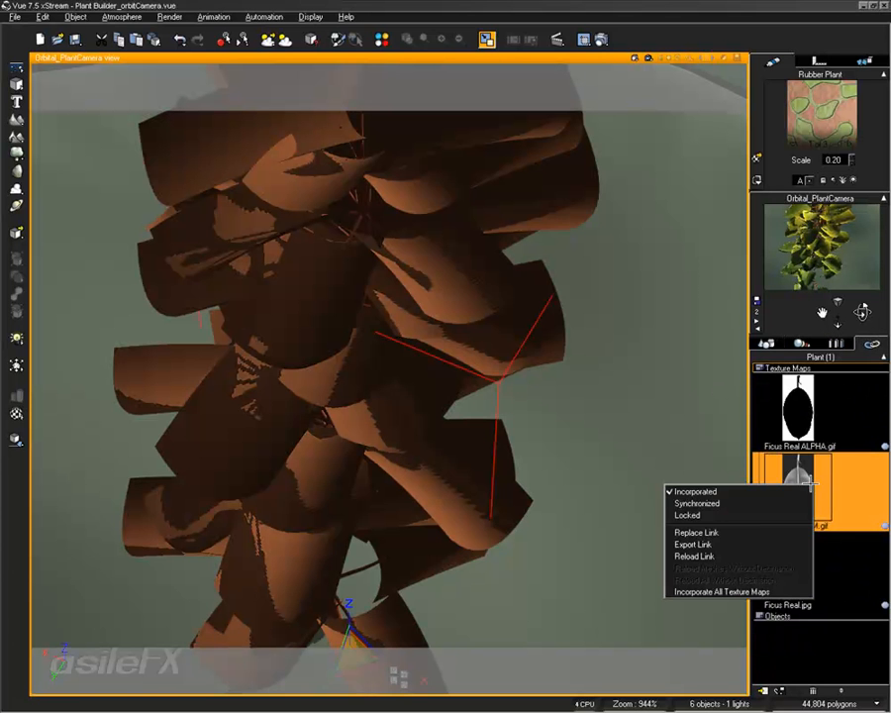
click(715, 532)
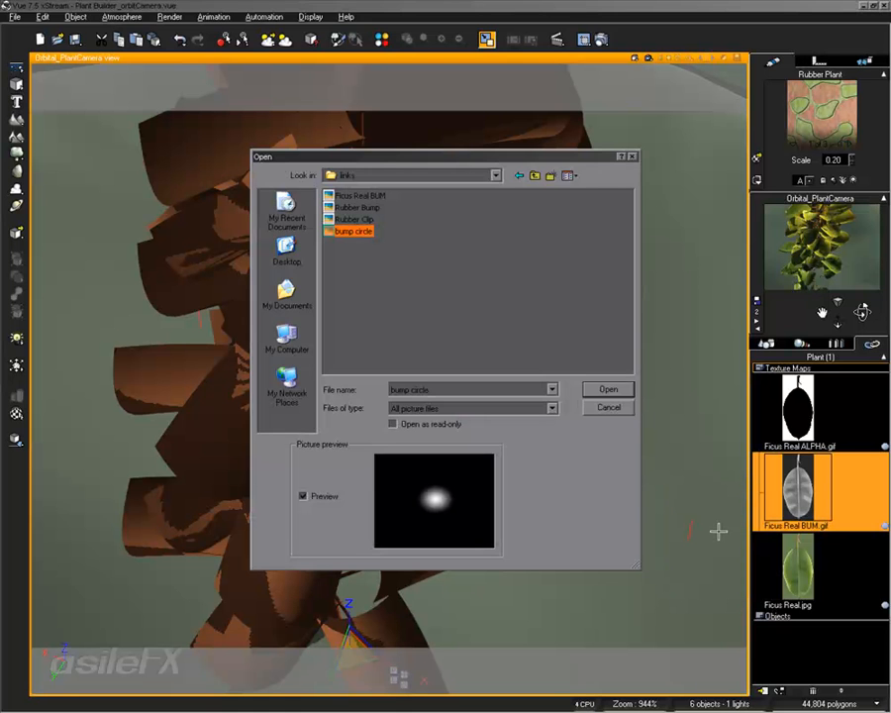
click(364, 230)
click(588, 388)
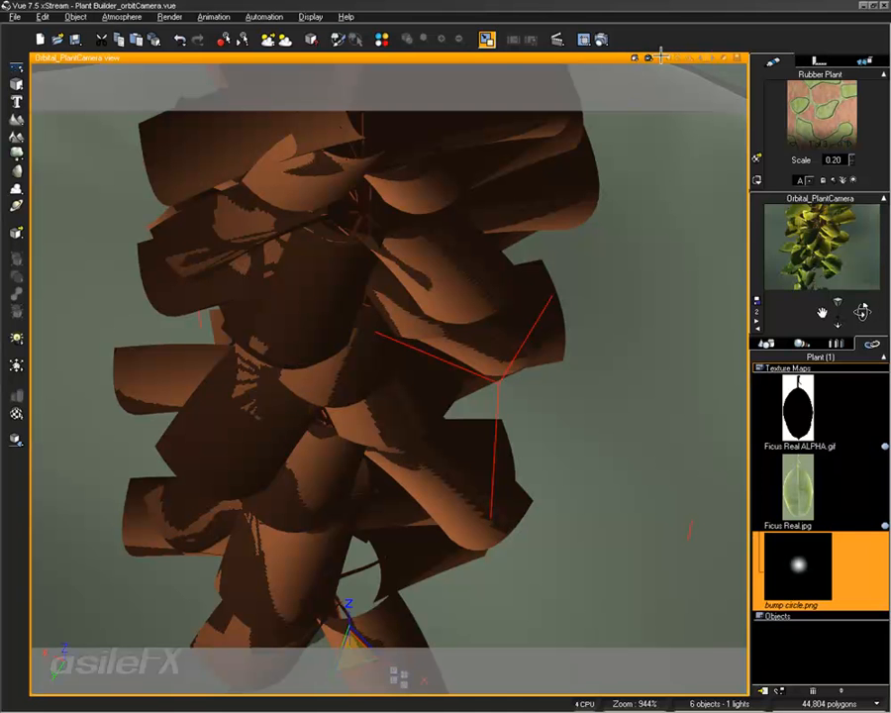
- Set the bump depth of the Ficus Leaf Bottom material to 1 in the Rubber Plant's leaf material
drag(853, 158, 849, 146)
double_click(850, 146)
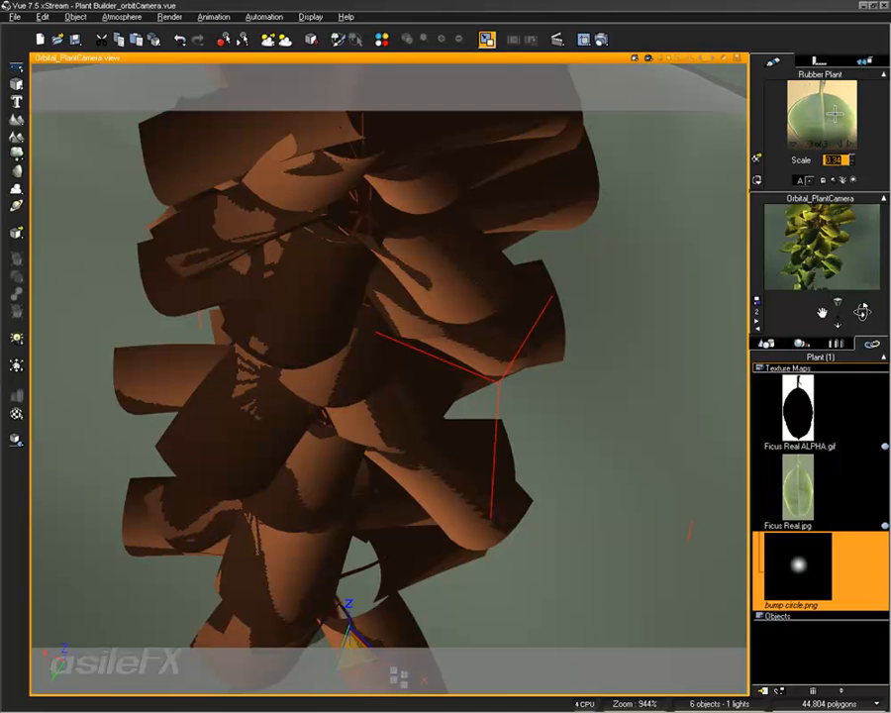
click(263, 166)
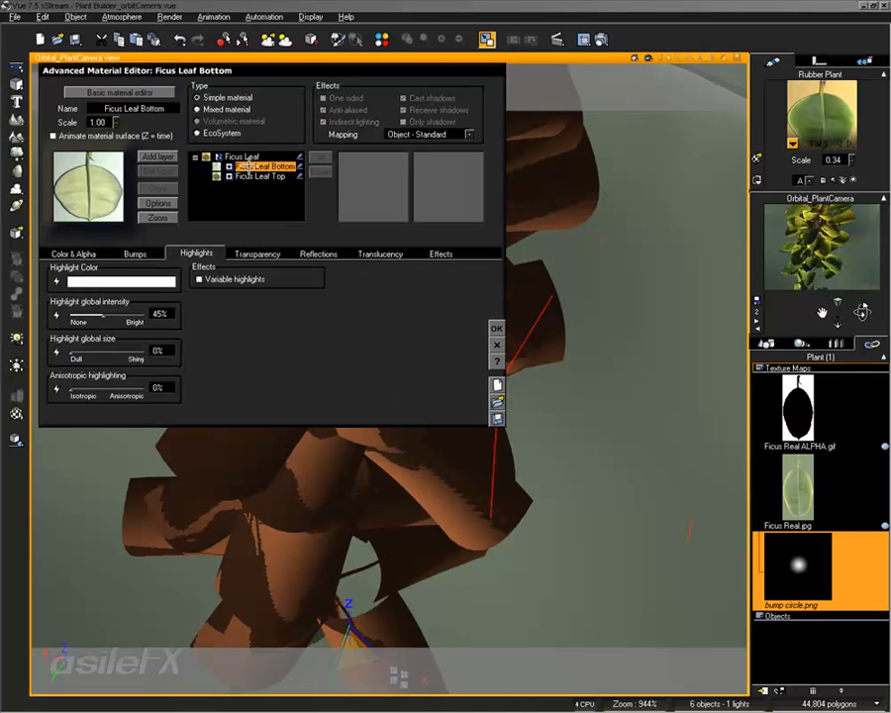
click(135, 254)
click(173, 337)
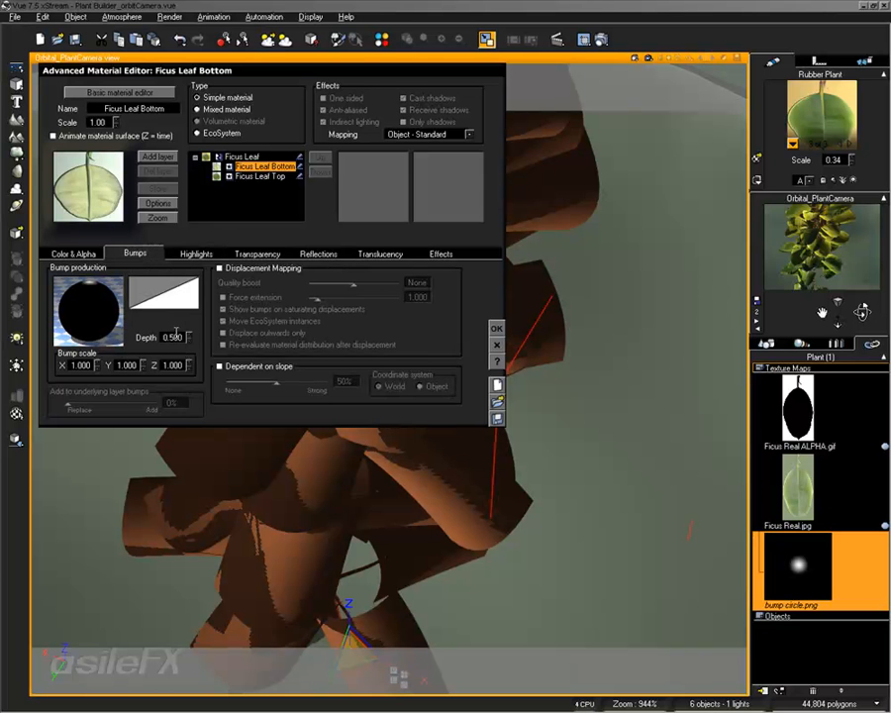
text(1)
key(Return)
- Set the bump depth of the Ficus Leaf Top material to 1 and accept the leaf material changes
click(259, 176)
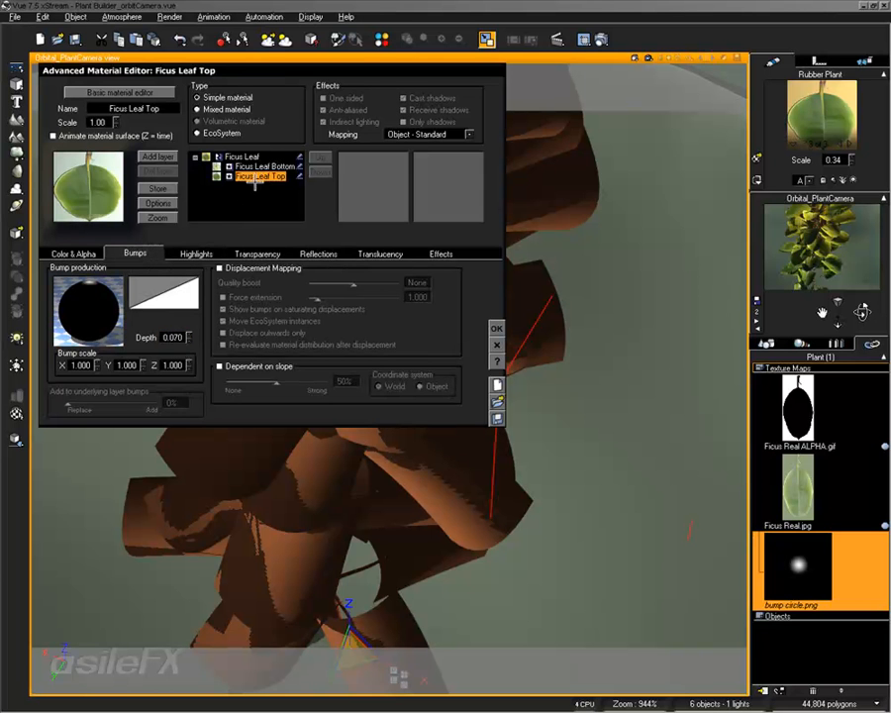
click(174, 337)
text(1)
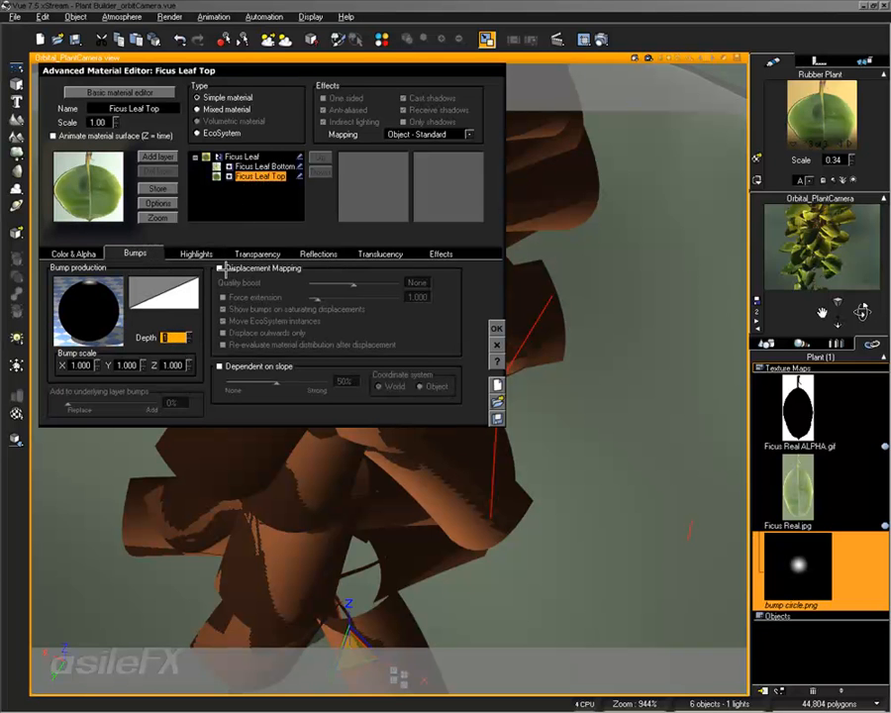
click(261, 167)
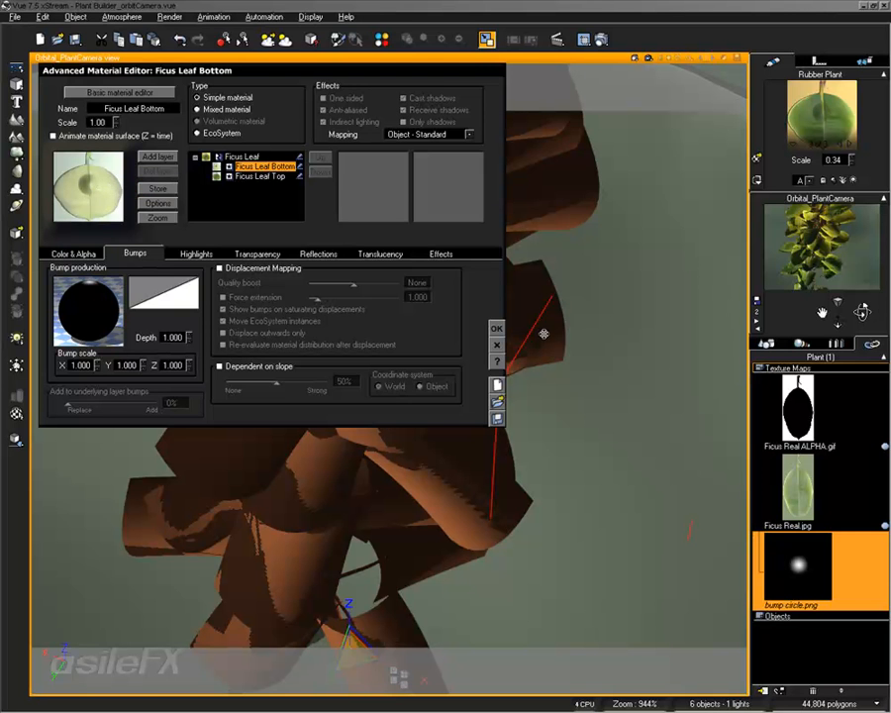
click(496, 328)
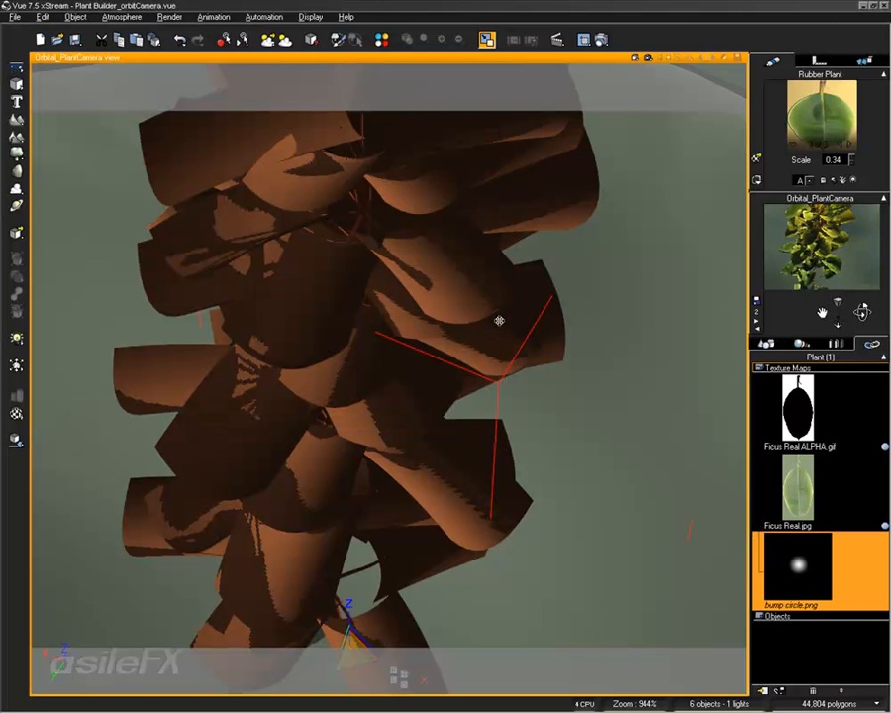
- Render the plant in the camera view, checking the atmosphere's light settings between renders
click(457, 41)
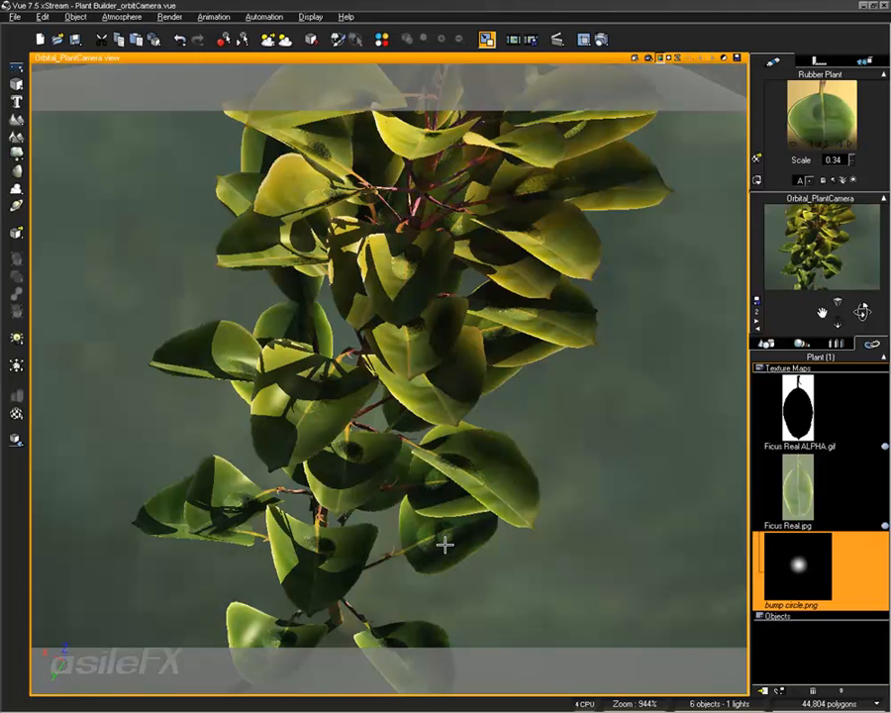
click(121, 16)
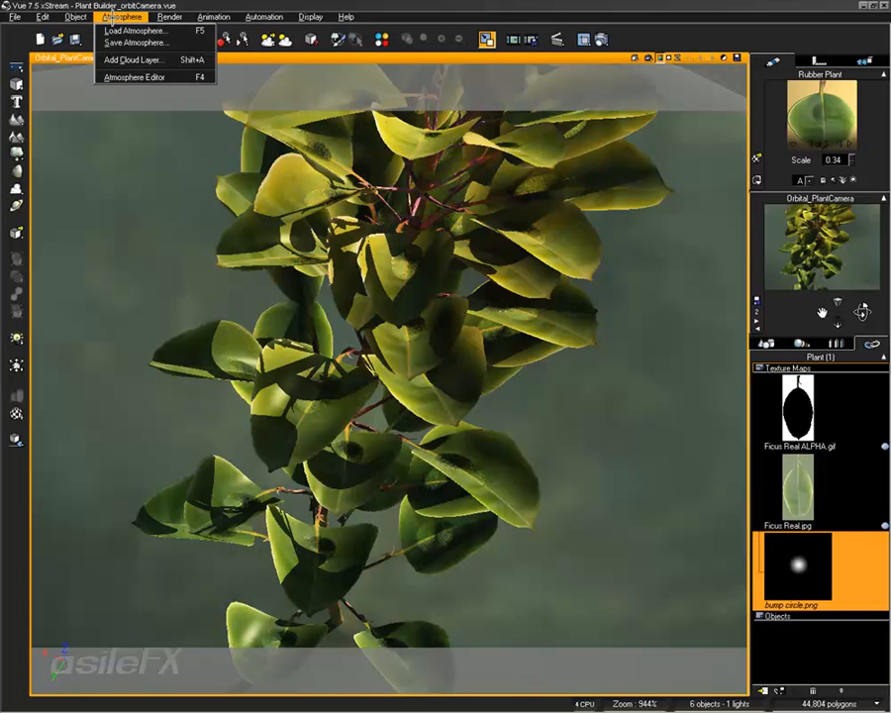
click(123, 77)
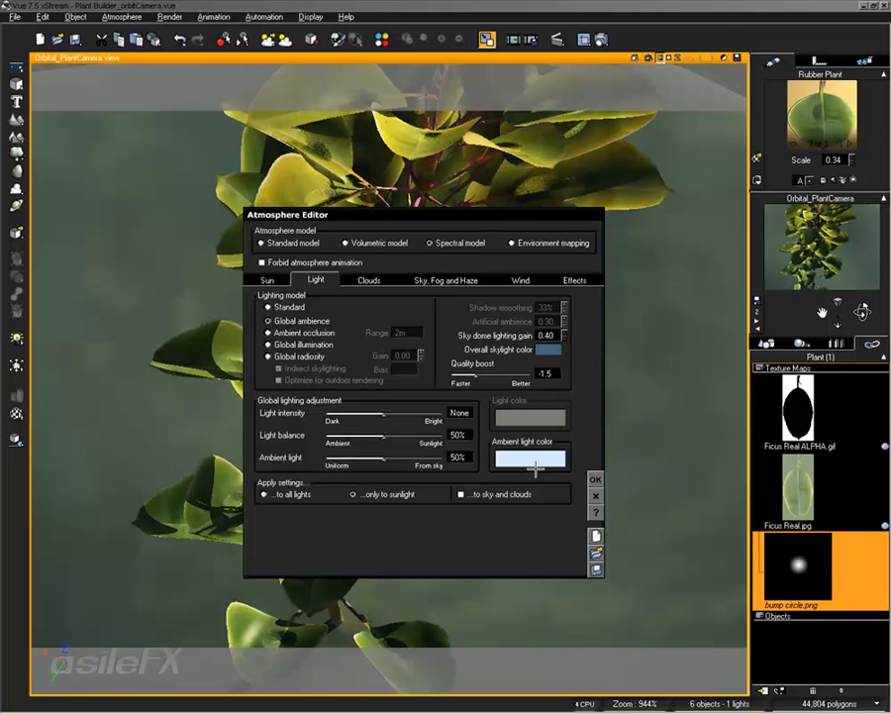
click(594, 480)
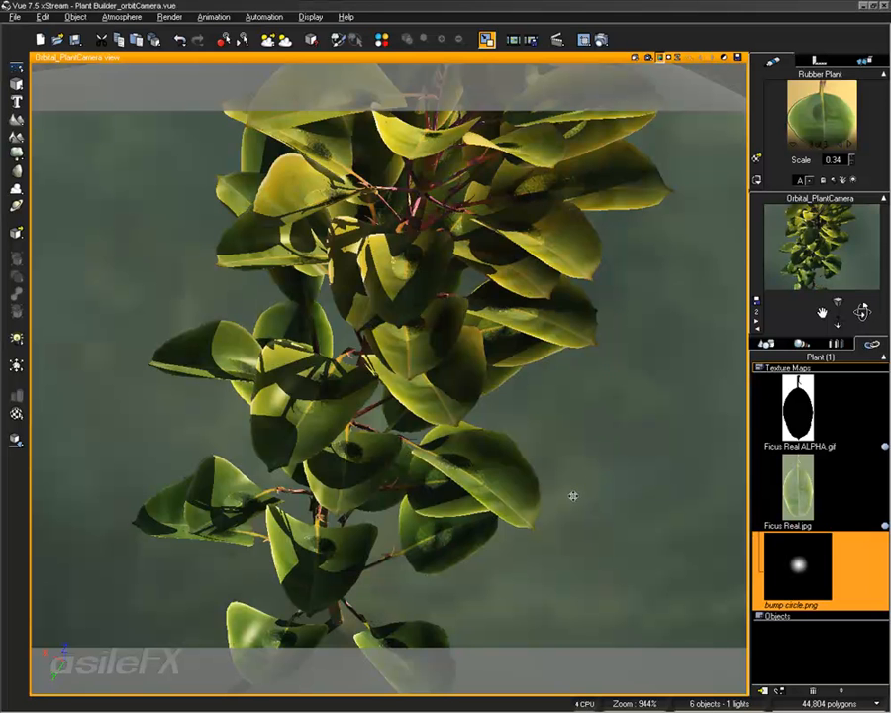
click(645, 57)
click(666, 80)
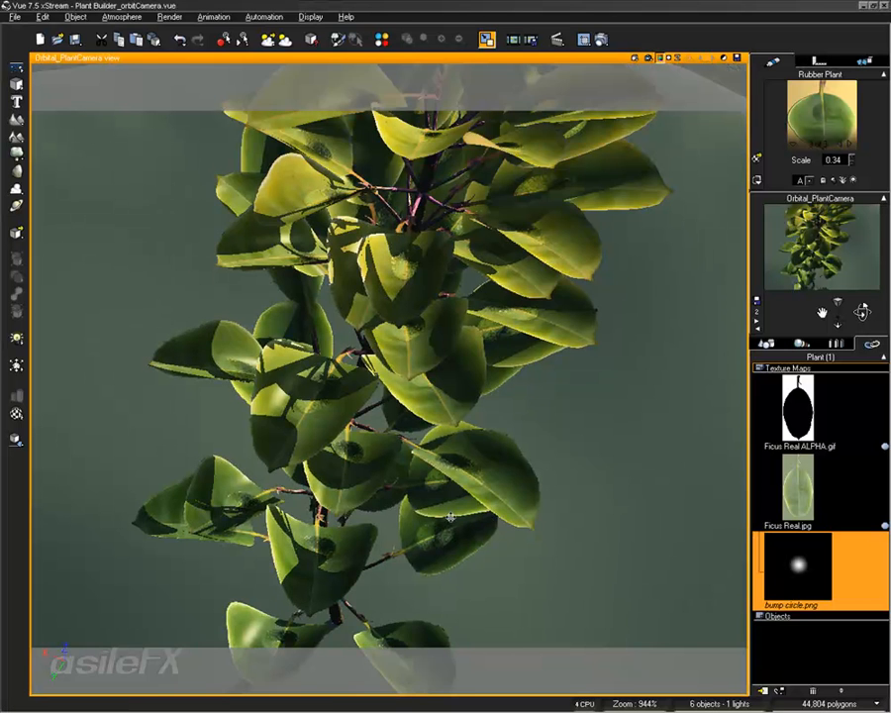
- Render the plant from a closer, higher angle and from directly overhead to examine the bumps on the leaf tops
right_drag(428, 447, 602, 237)
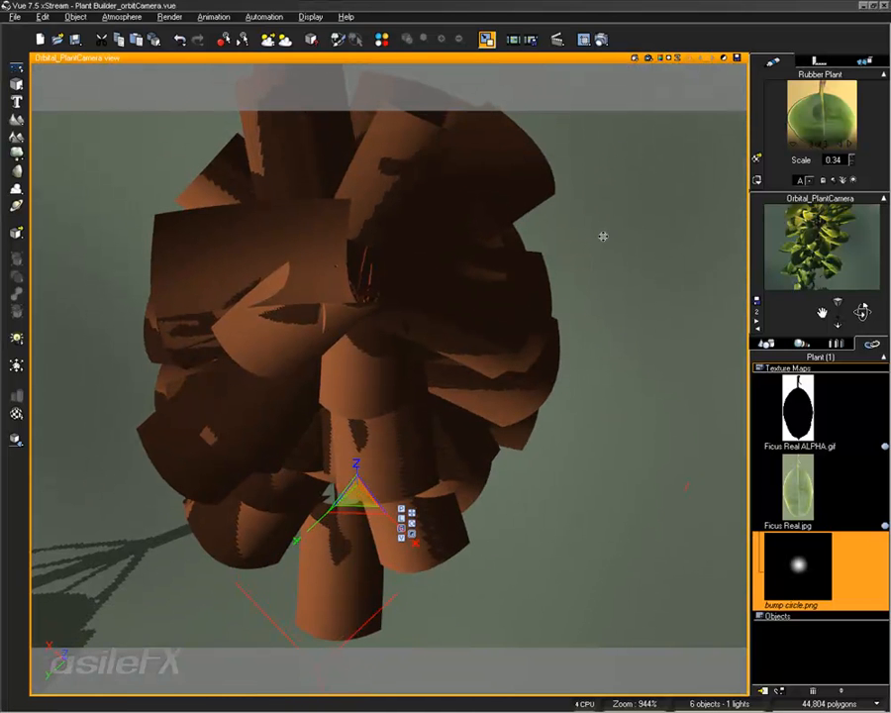
scroll(589, 214, up, 5)
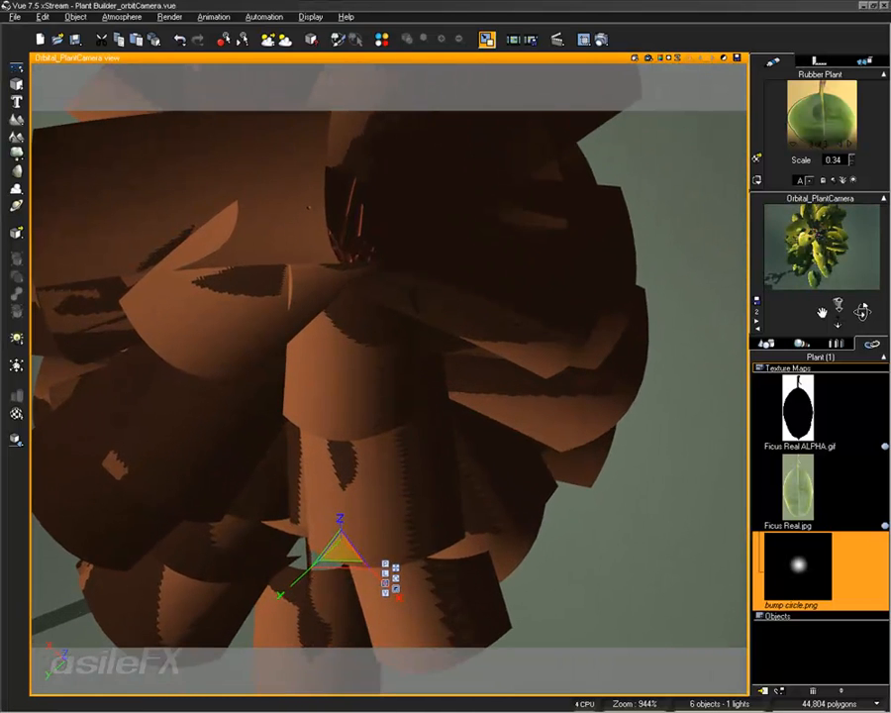
click(646, 56)
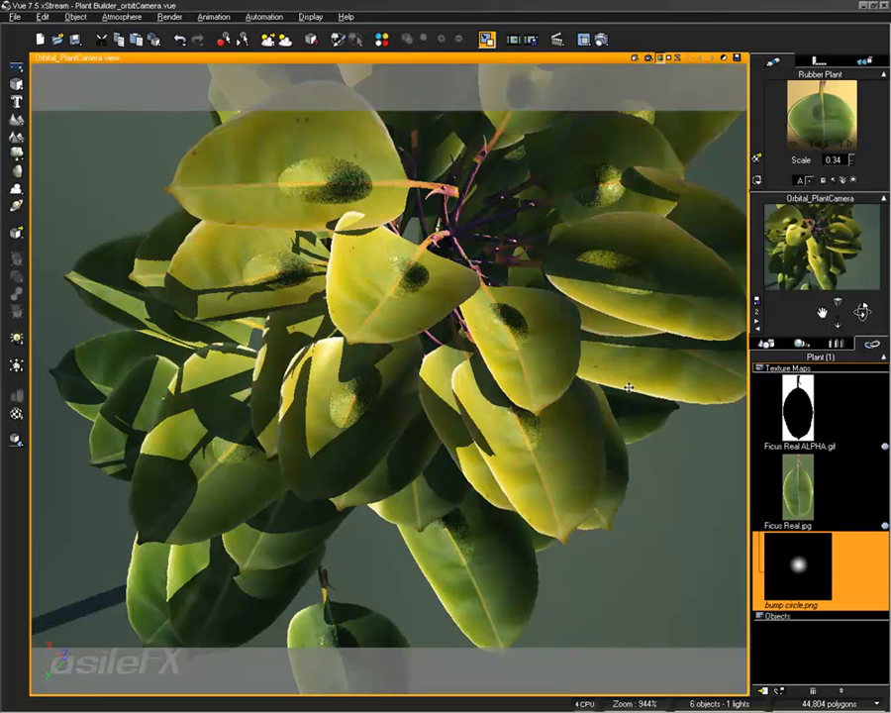
right_drag(582, 406, 767, 62)
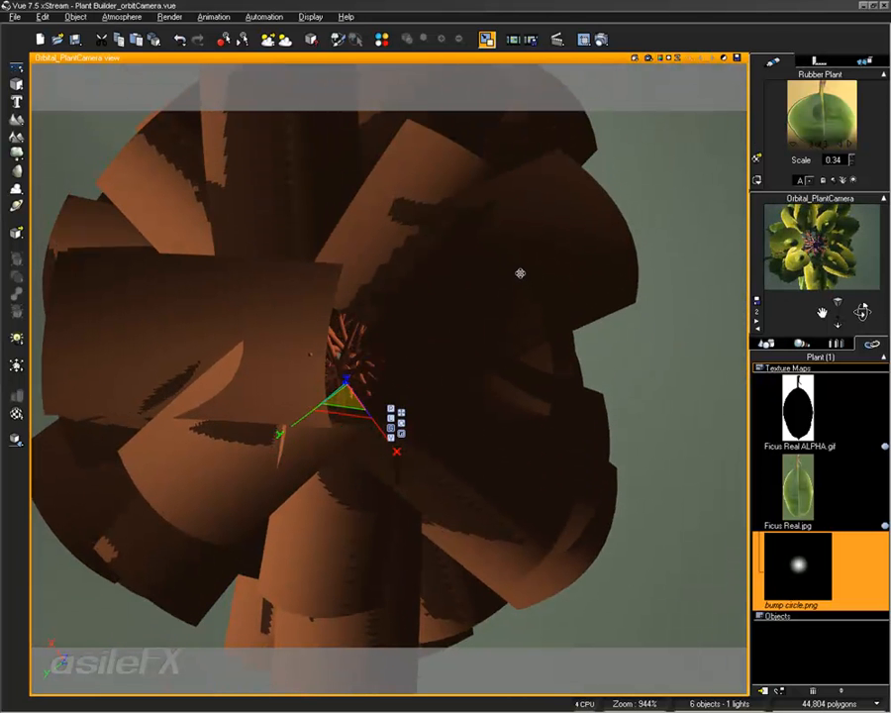
click(649, 58)
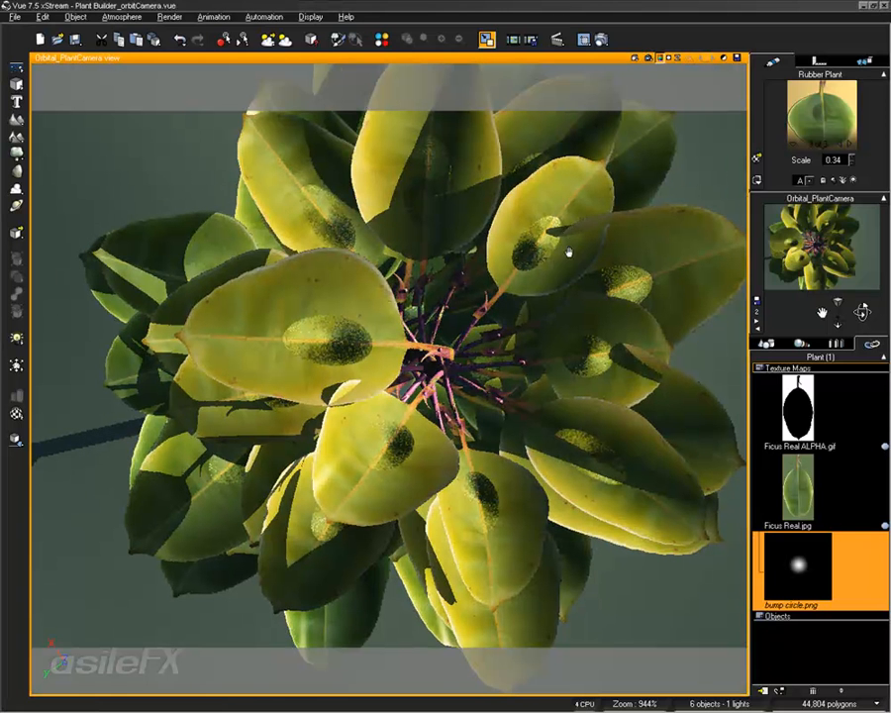
- Render a close-up of the leaves from a lower side angle to examine the circular bump
right_drag(568, 250, 412, 686)
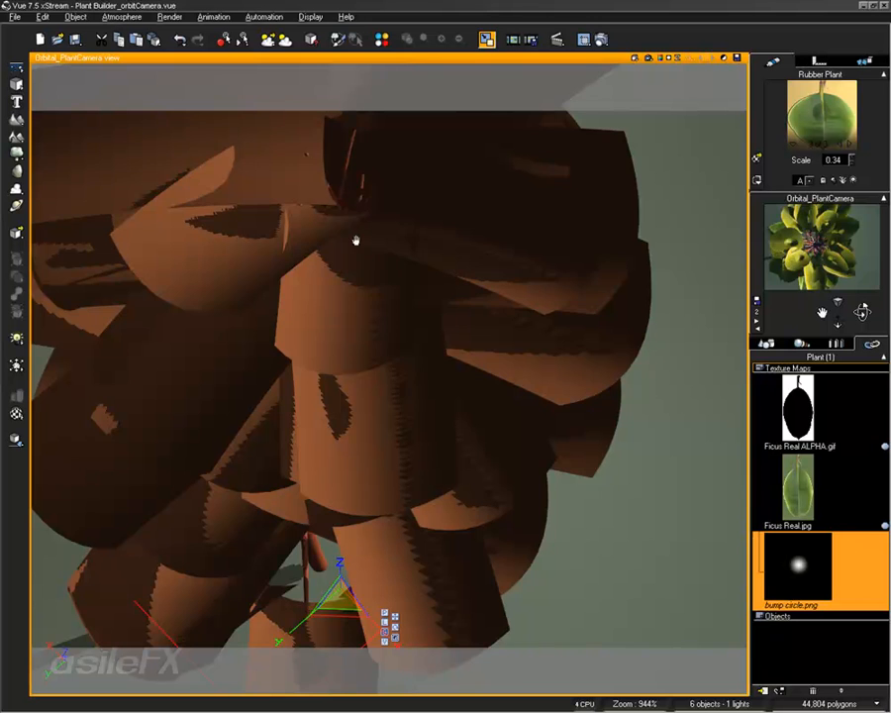
right_drag(358, 241, 534, 153)
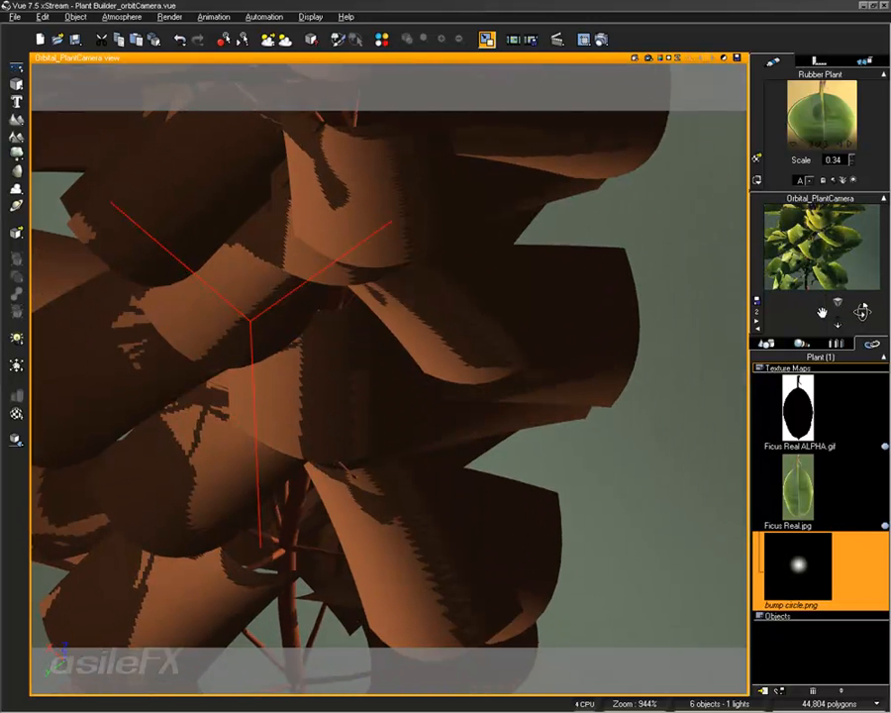
drag(840, 302, 789, 289)
click(648, 59)
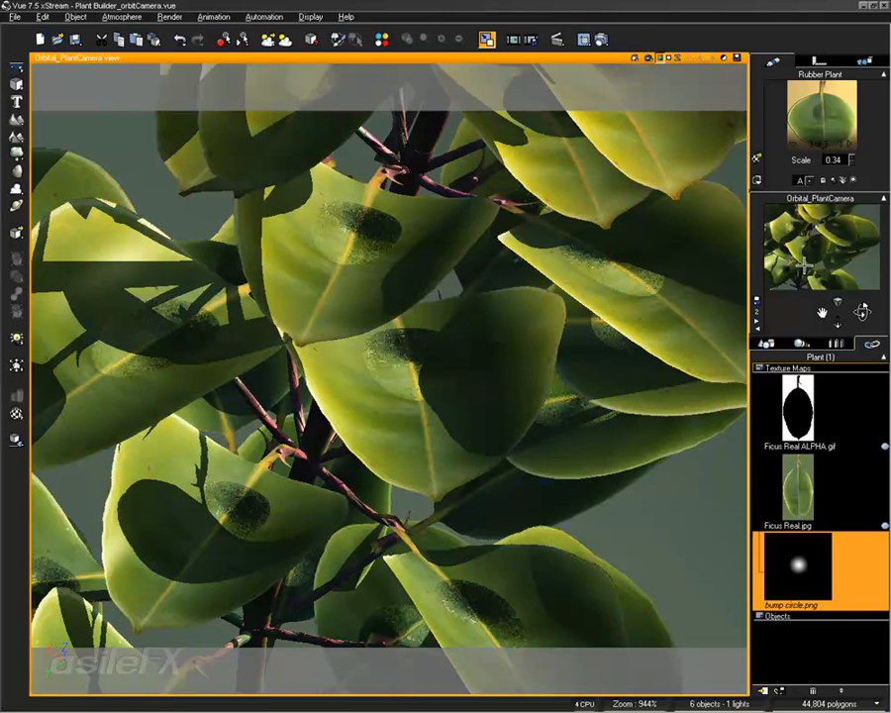
- Render the rubber plant from a low angle against the sky to examine the bump on the leaf undersides
scroll(592, 213, up, 3)
scroll(256, 358, down, 5)
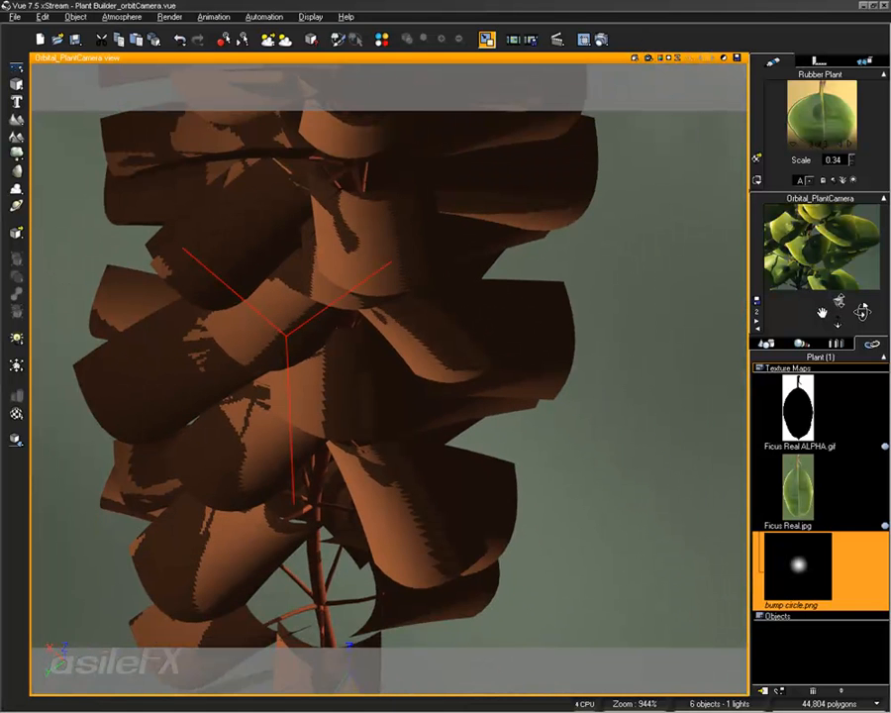
middle_drag(336, 350, 350, 248)
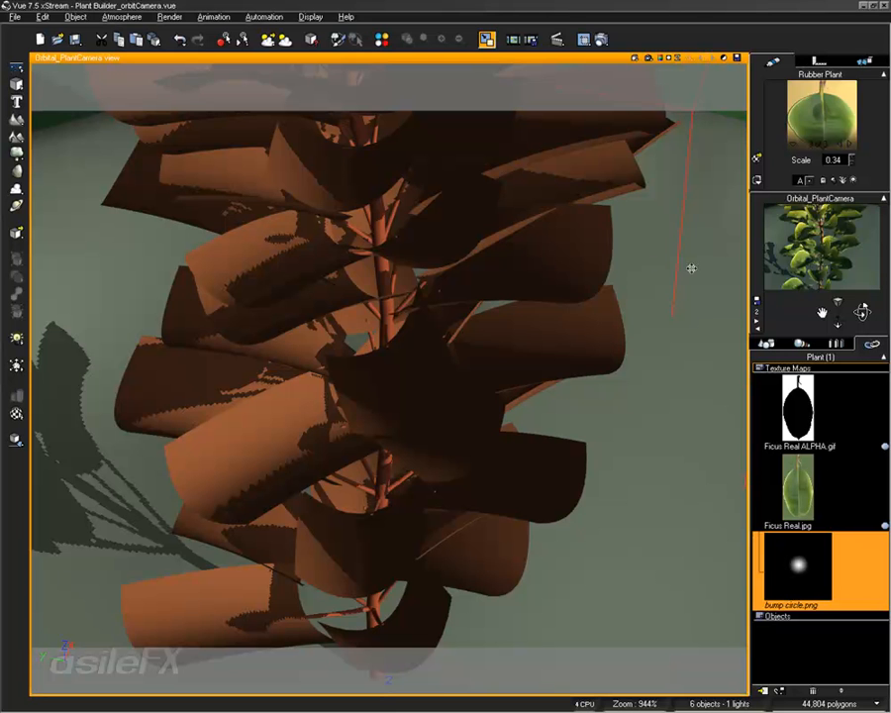
middle_drag(594, 212, 720, 317)
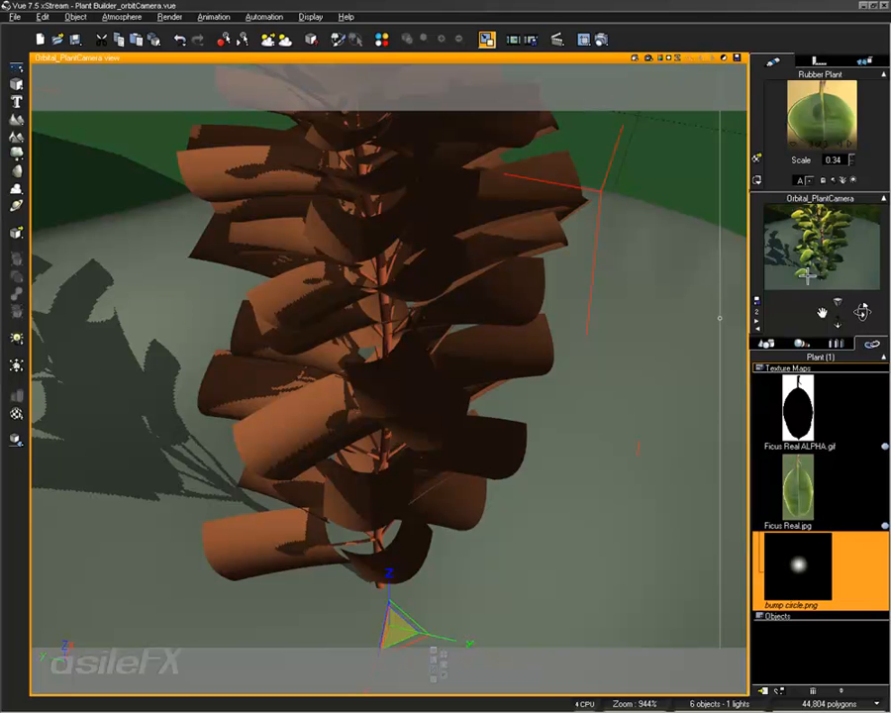
middle_drag(499, 330, 393, 487)
click(650, 58)
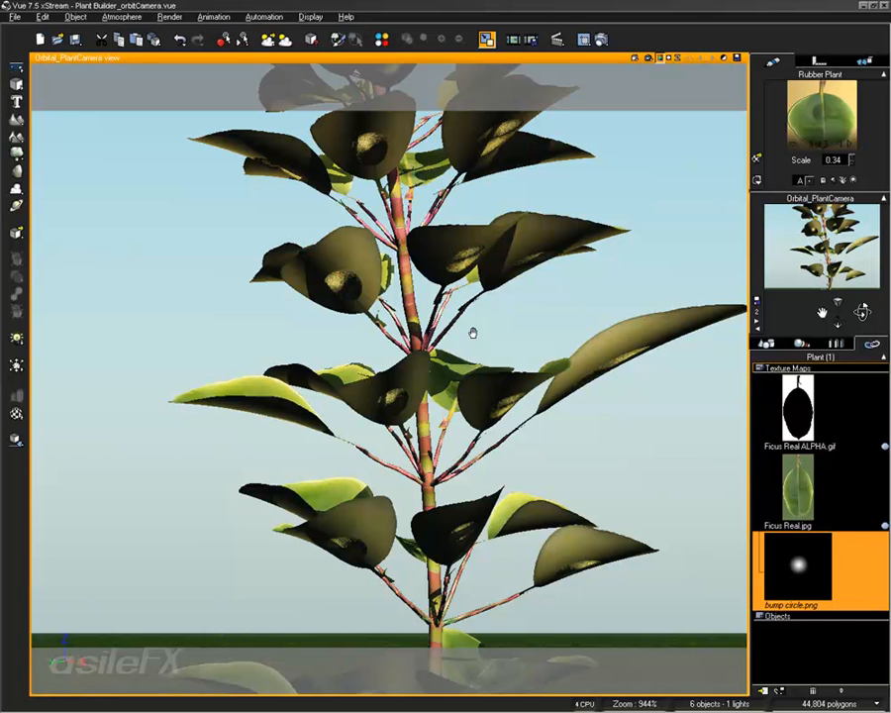
- Delete the rubber plant and add the Excellent species from the Grasses - Plants collection in its place
drag(474, 333, 465, 226)
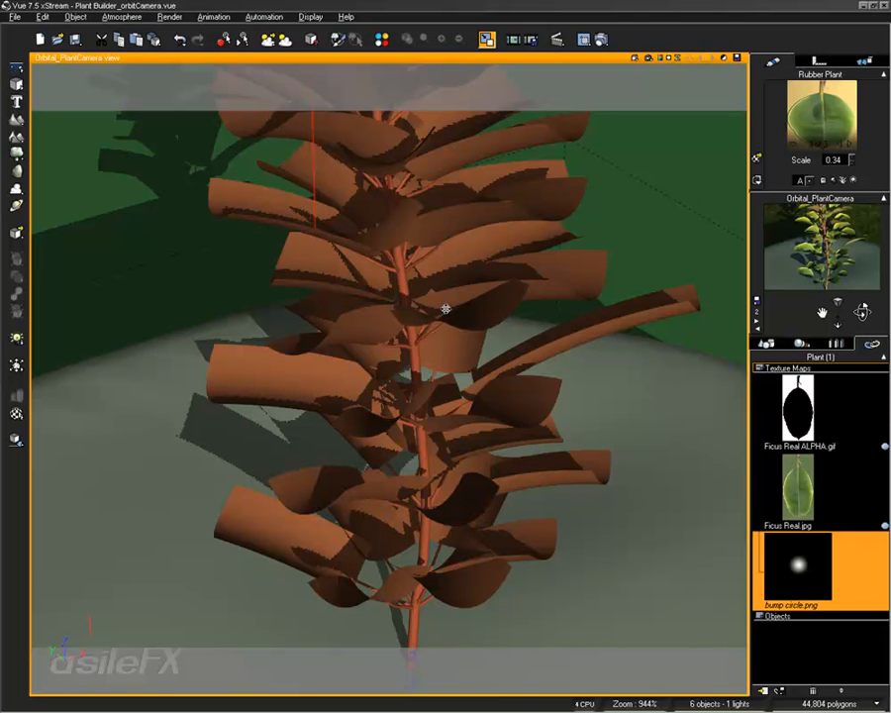
key(Delete)
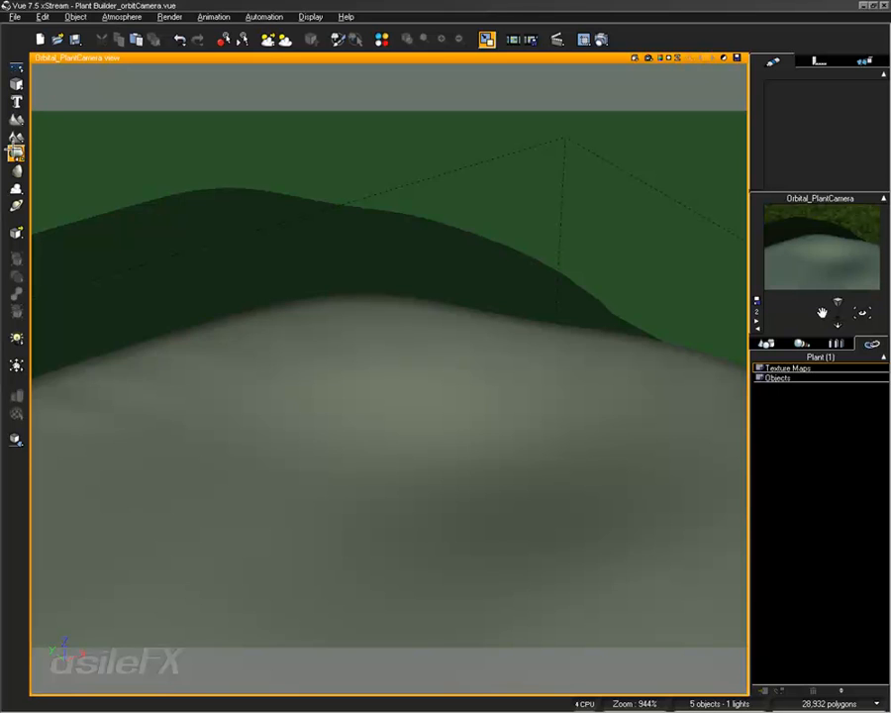
click(11, 109)
click(99, 238)
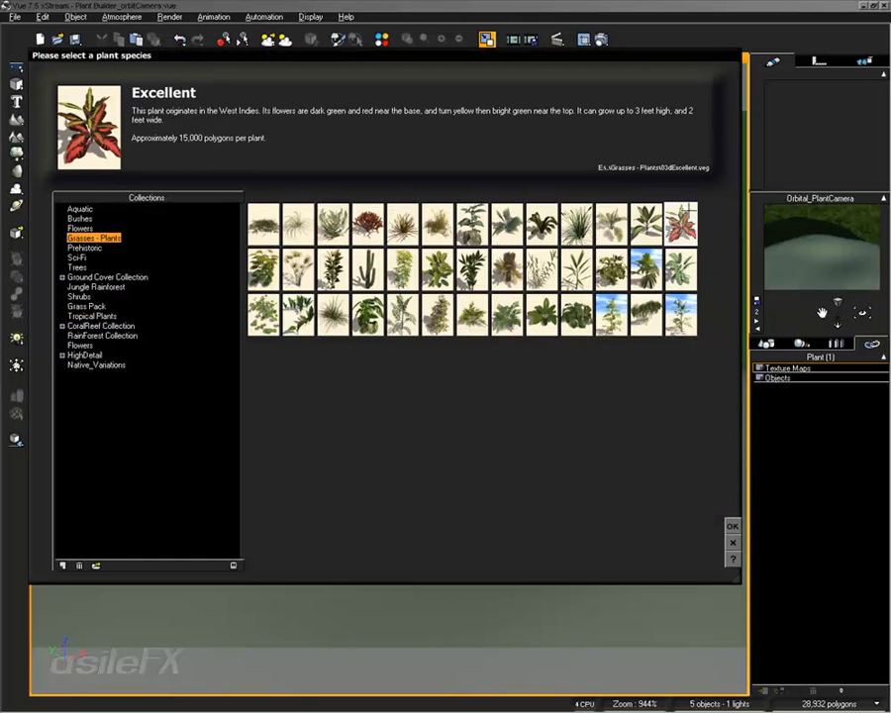
click(725, 523)
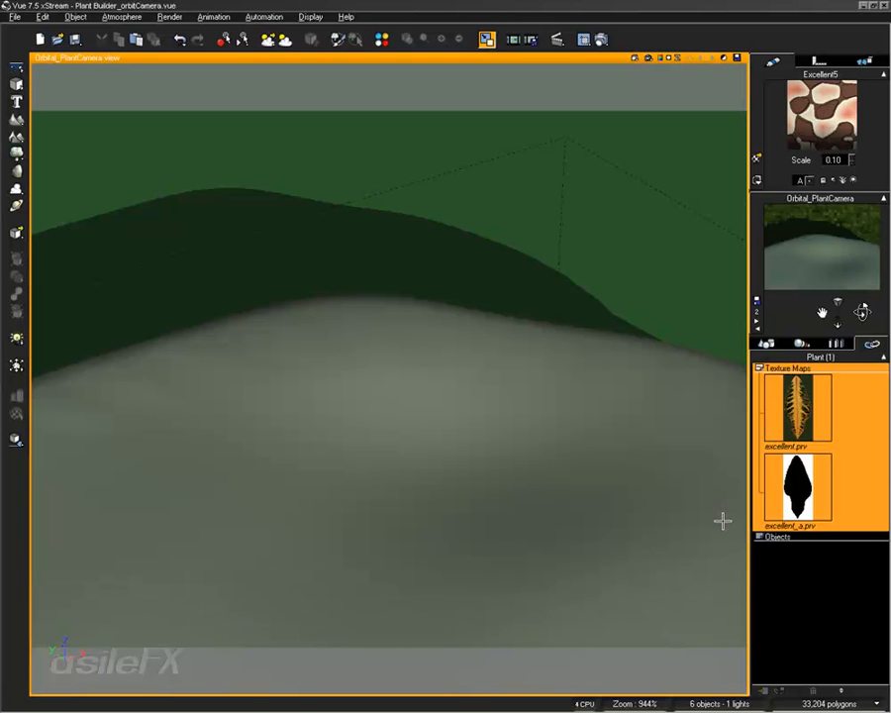
- Center the Excellent plant at X 0, raise it to Z 3 m and drop it onto the plant stand
click(830, 57)
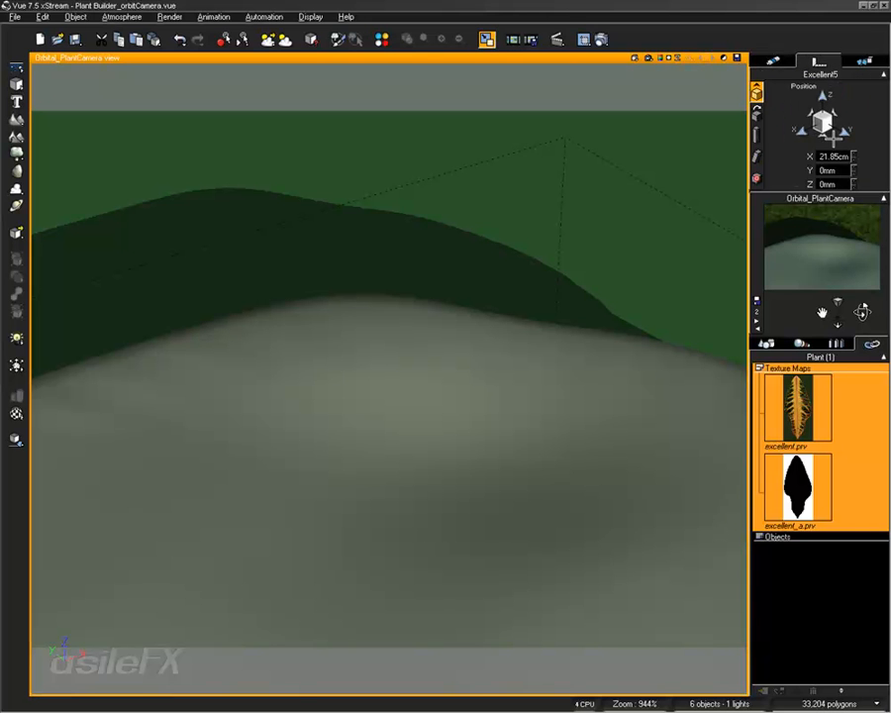
double_click(823, 157)
text(0)
double_click(826, 184)
text(1.045)
key(Return)
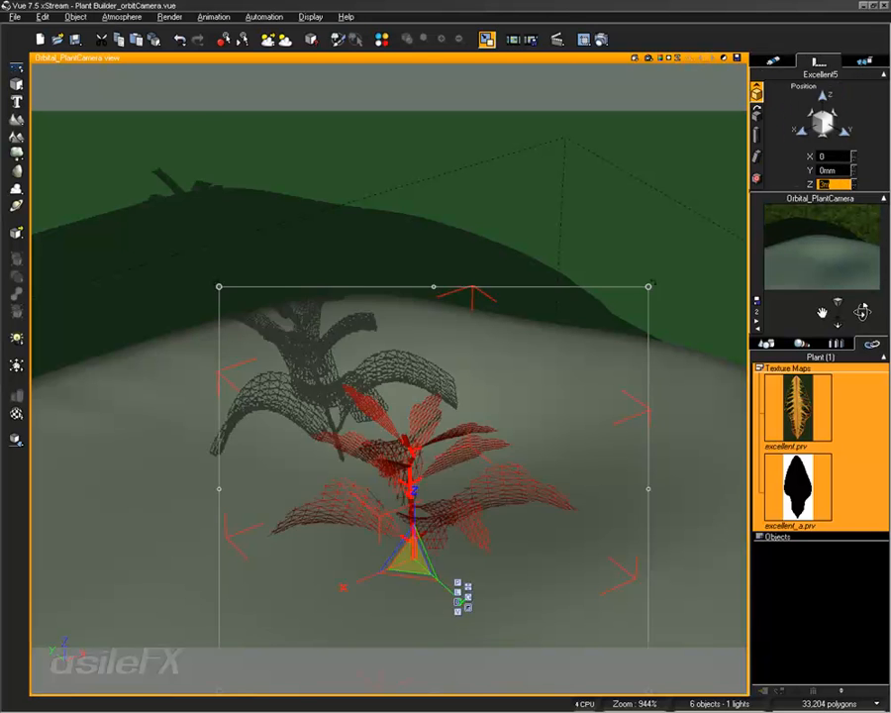
drag(854, 184, 853, 170)
click(16, 438)
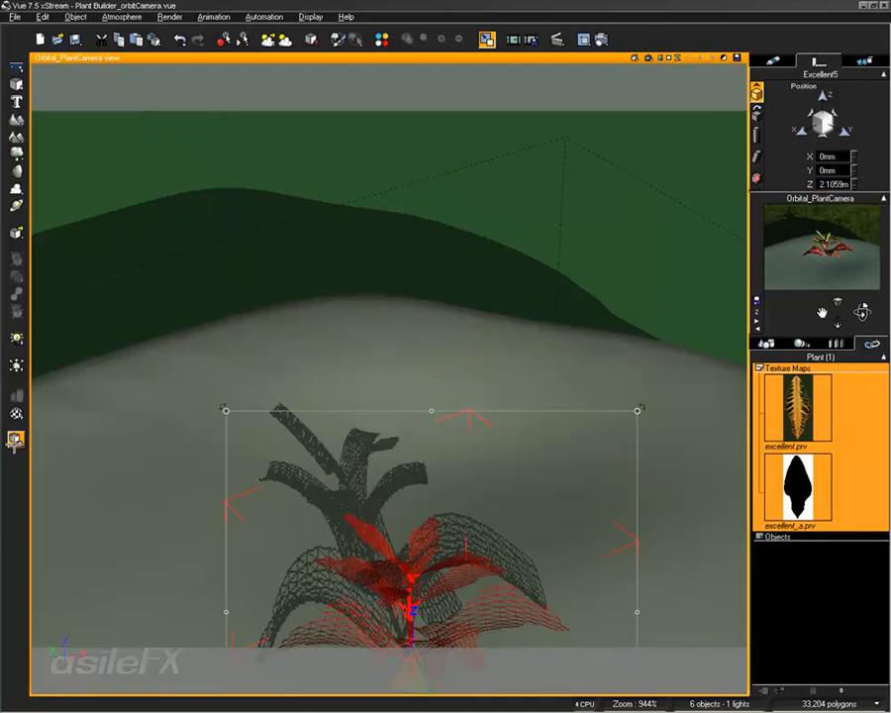
- Frame the Excellent plant in a close camera view, set its display quality to Smooth Shaded and deselect it
drag(418, 676, 642, 479)
click(773, 62)
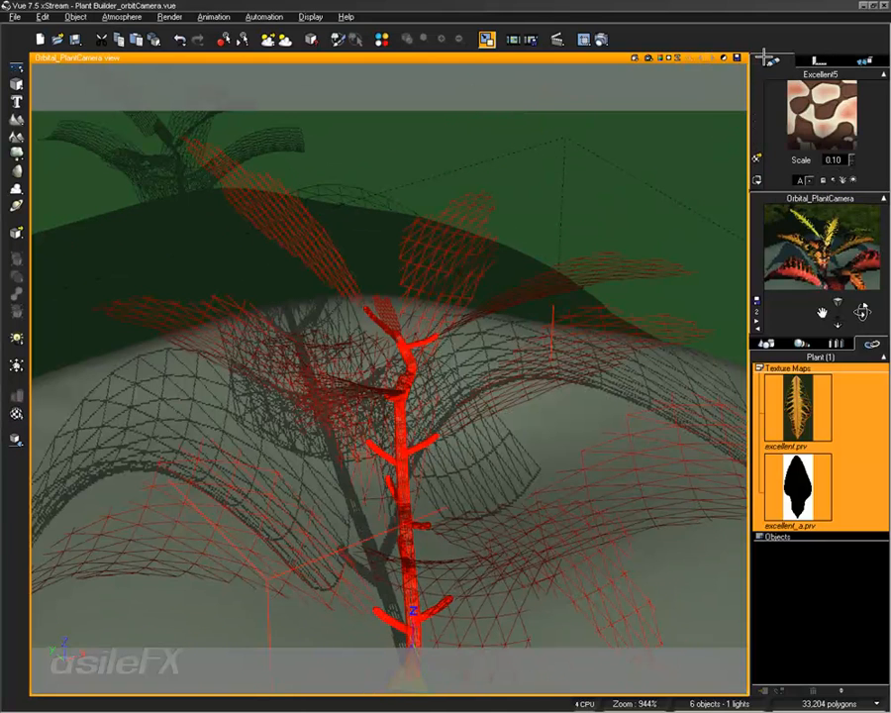
click(758, 177)
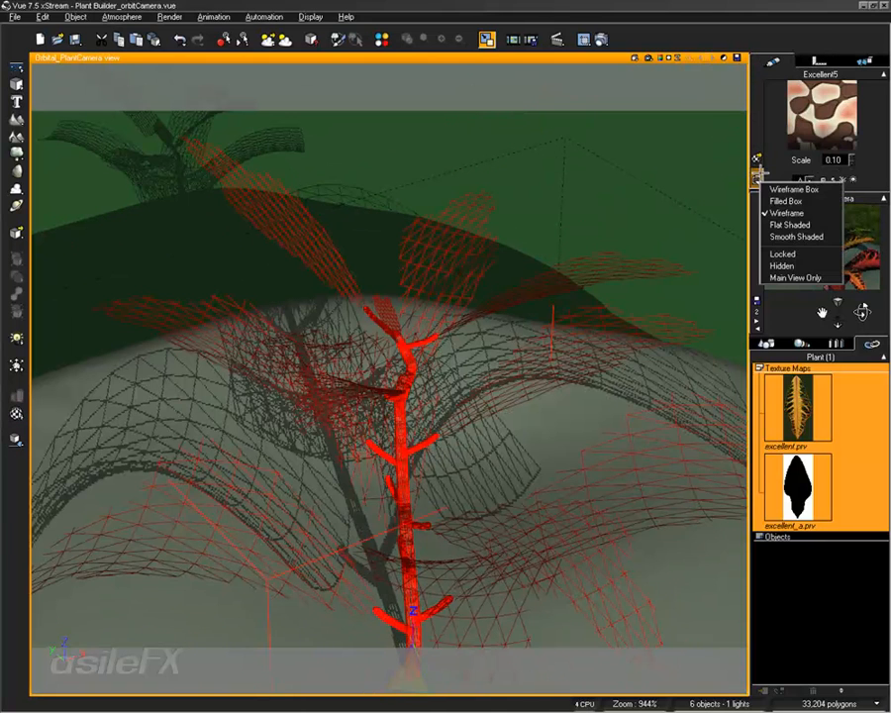
click(797, 237)
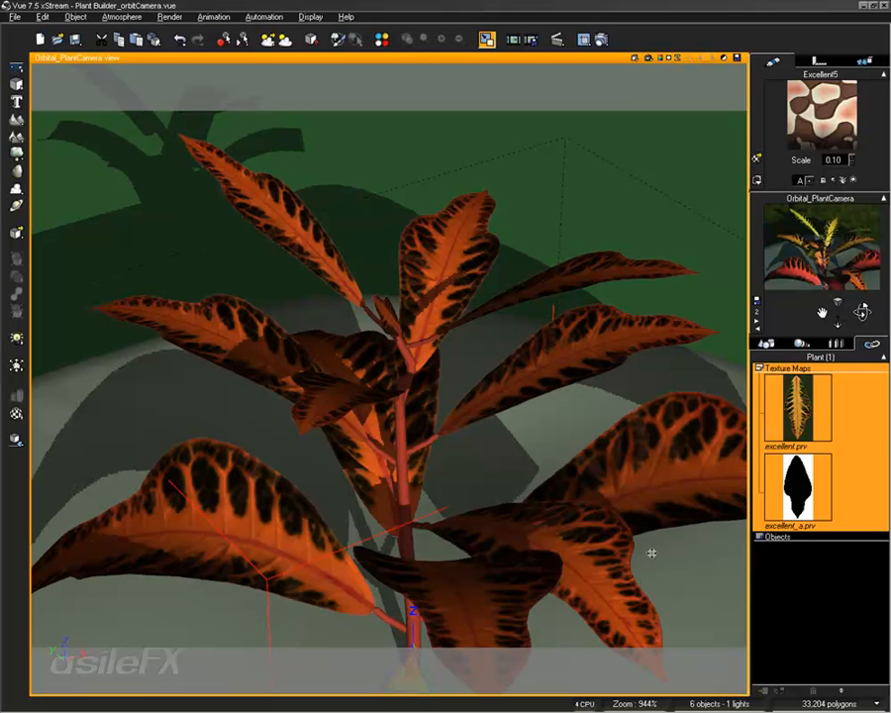
click(822, 641)
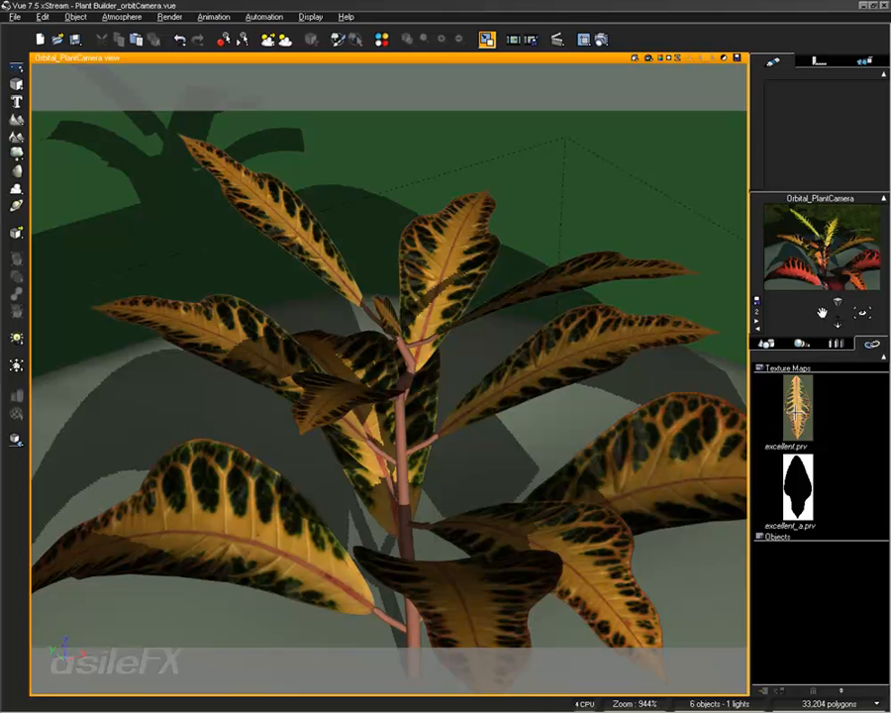
- Inspect the Excellent Leaf material's color map and its function graph for bump and transparency textures
click(802, 343)
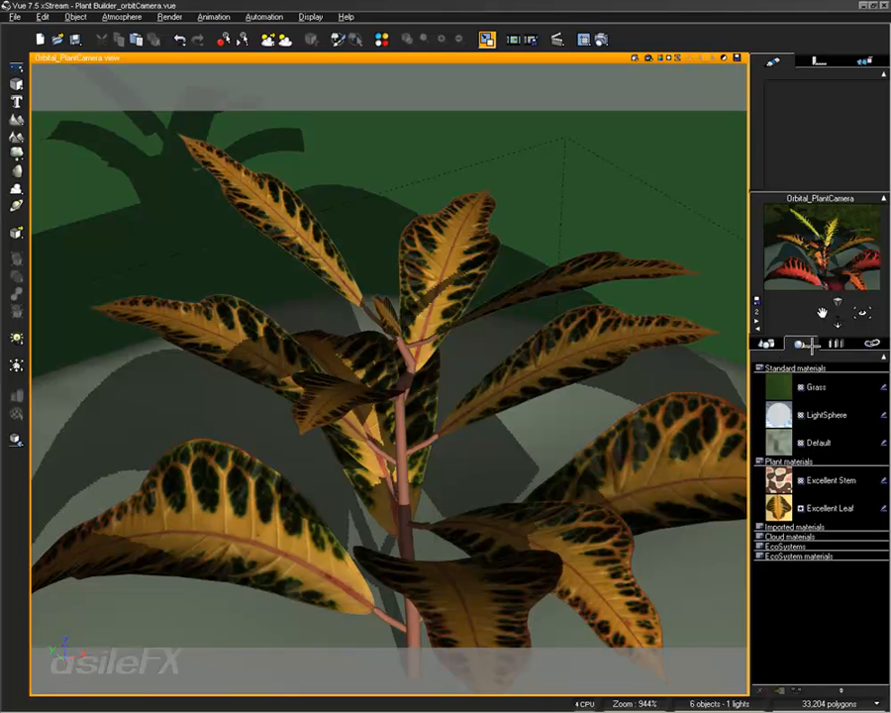
double_click(840, 508)
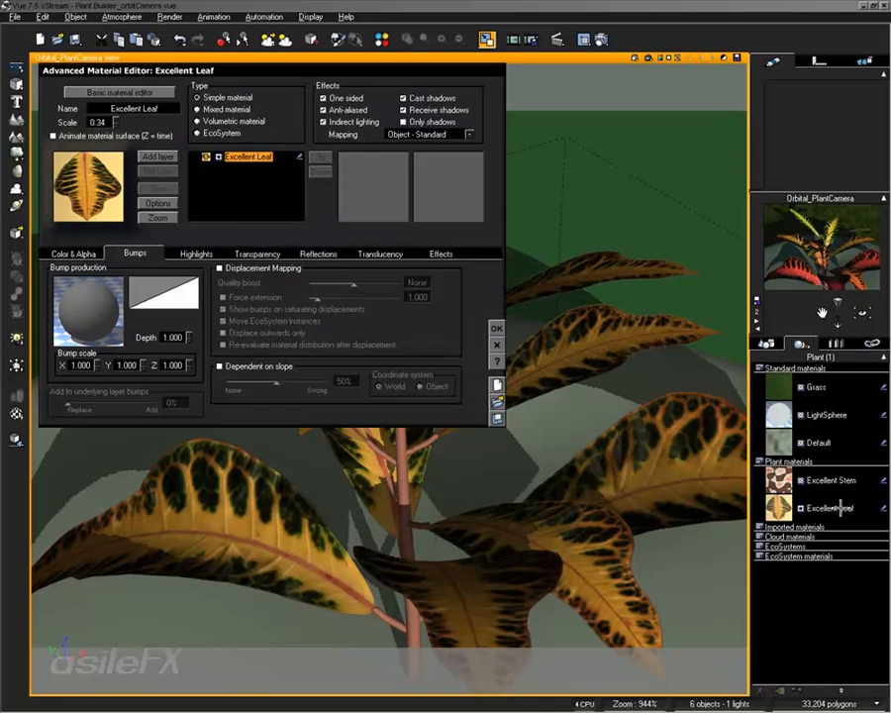
drag(308, 62, 483, 153)
click(239, 340)
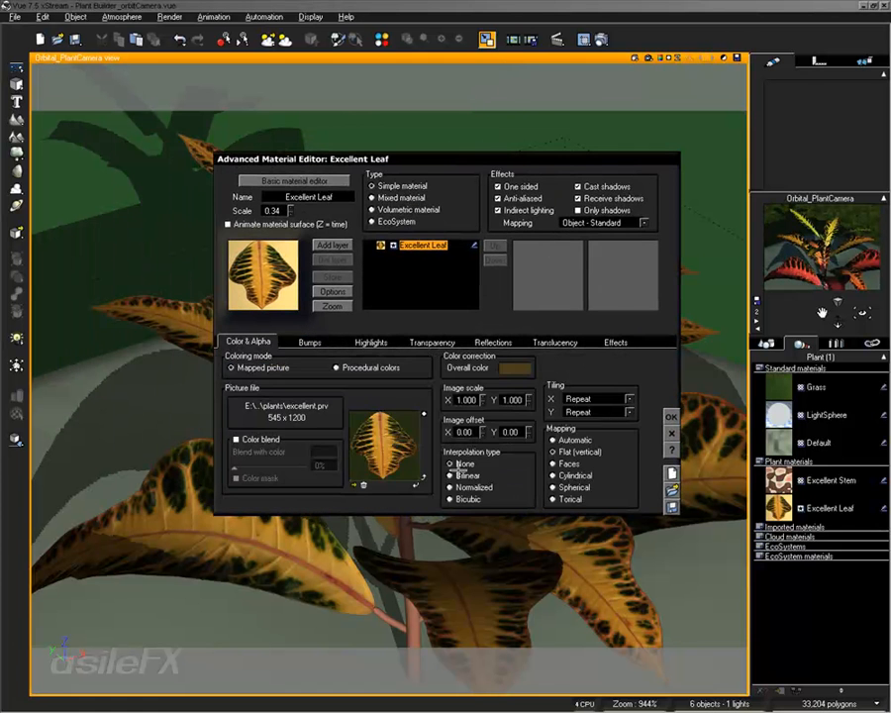
click(408, 439)
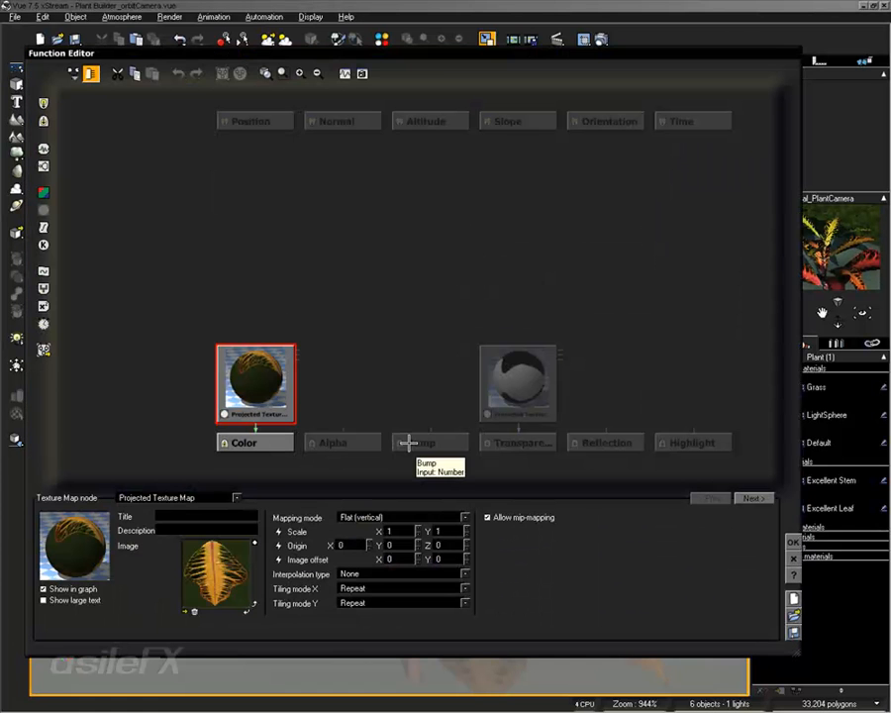
click(517, 381)
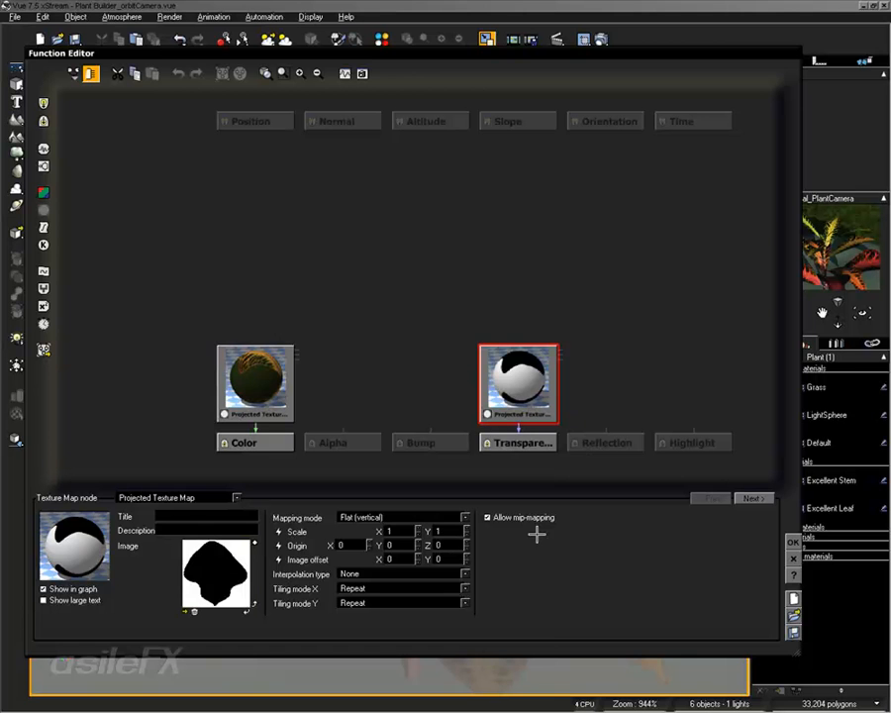
click(794, 542)
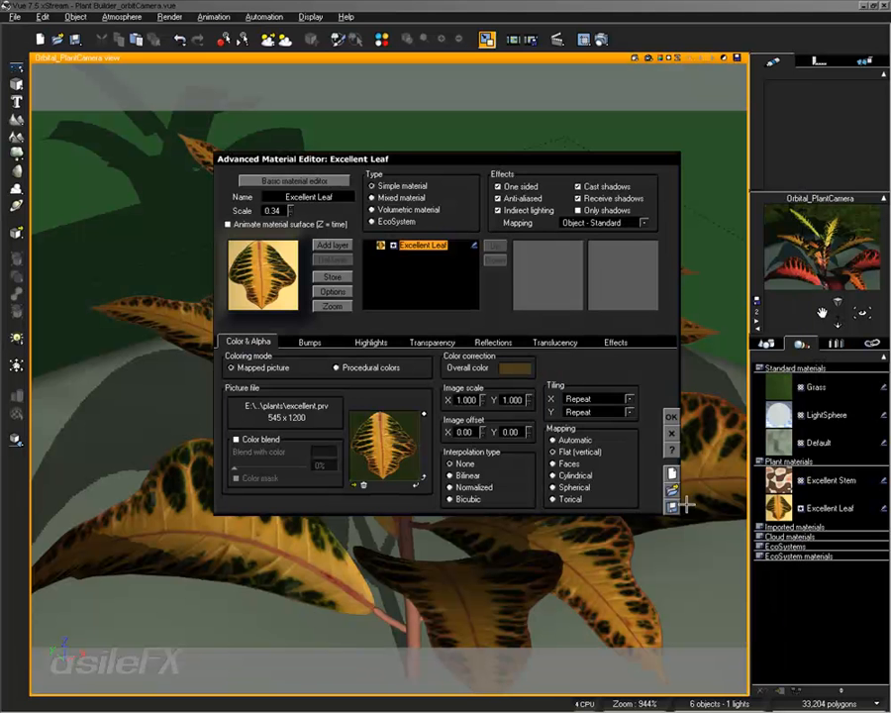
click(671, 433)
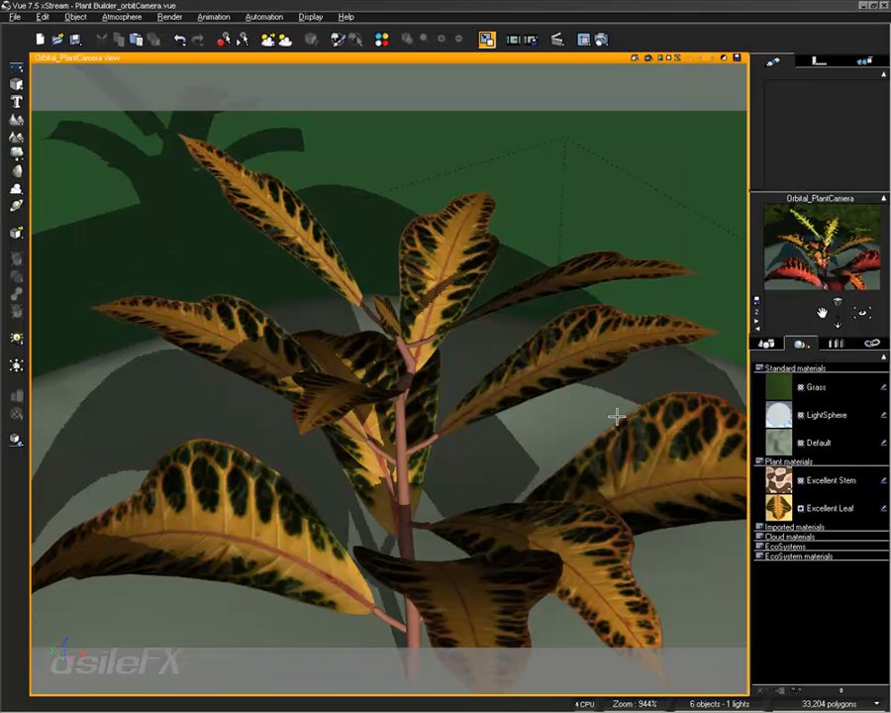
- Render the Excellent plant in the camera view to examine its leaf textures
click(641, 56)
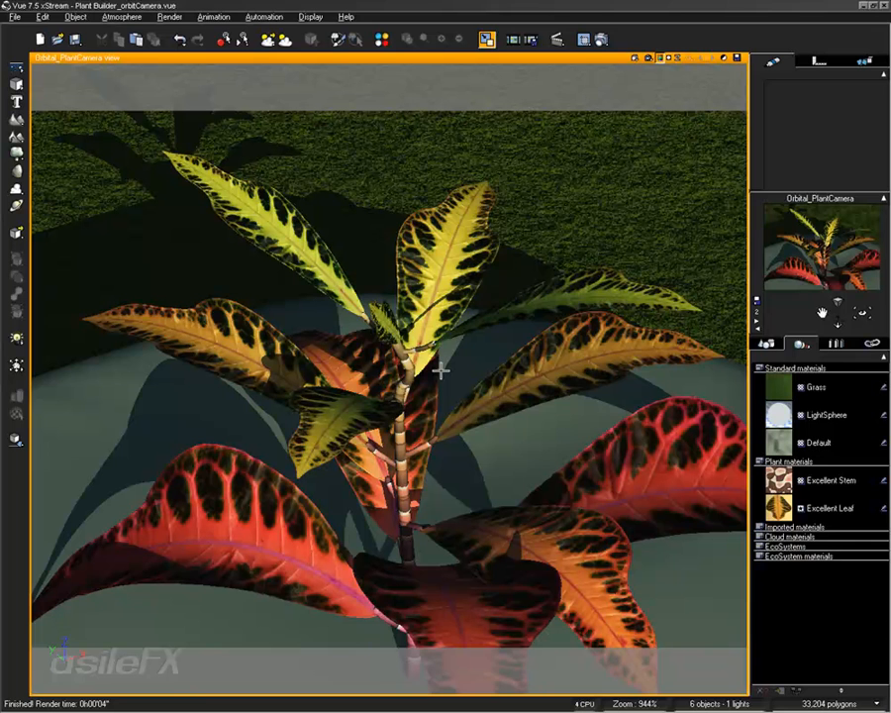
right_click(449, 454)
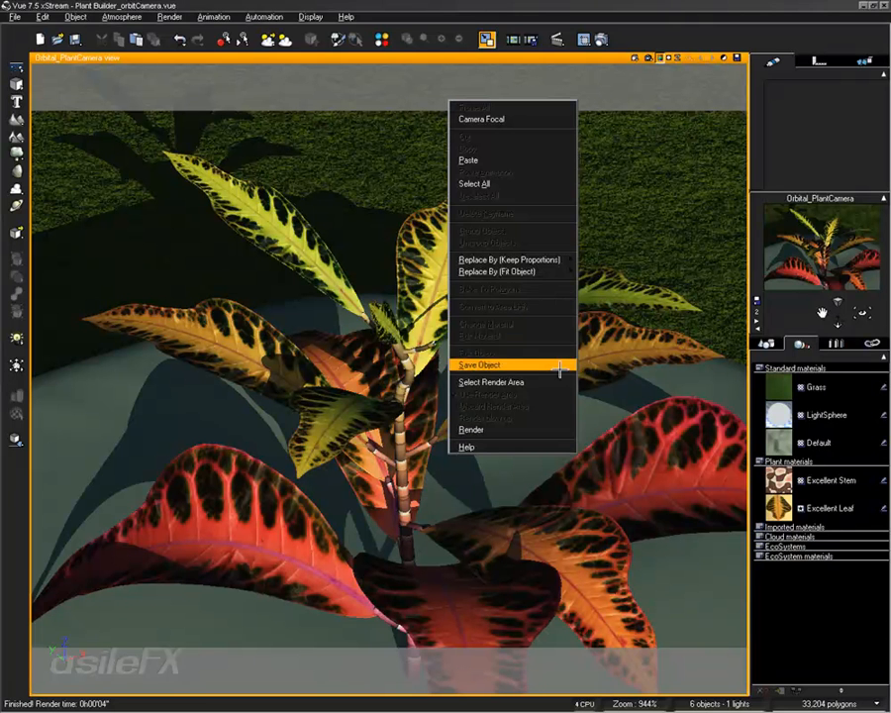
click(574, 5)
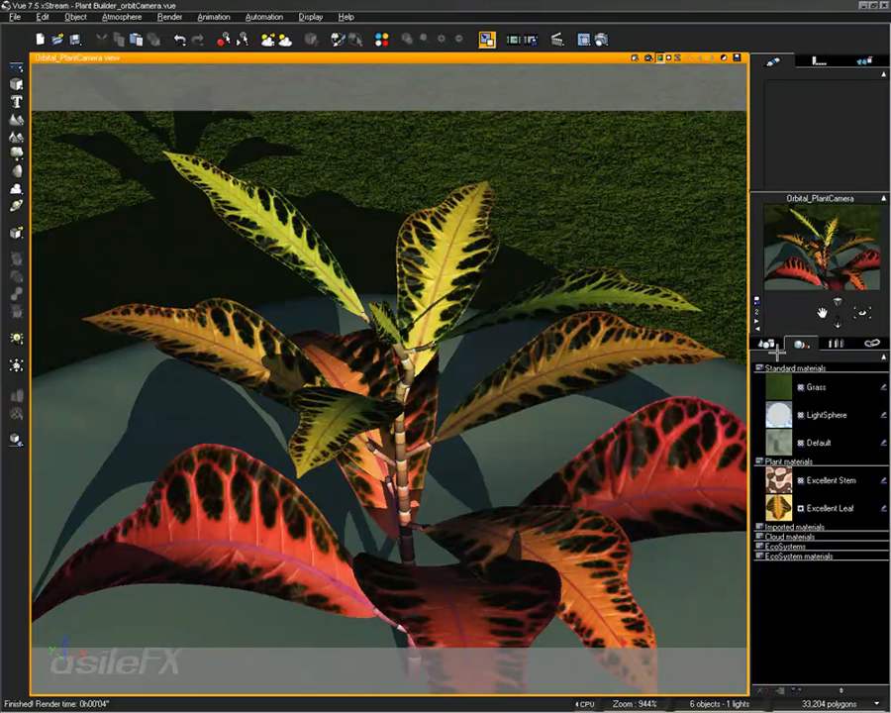
- Open the Excellent plant in the Plant Editor
click(774, 347)
double_click(439, 439)
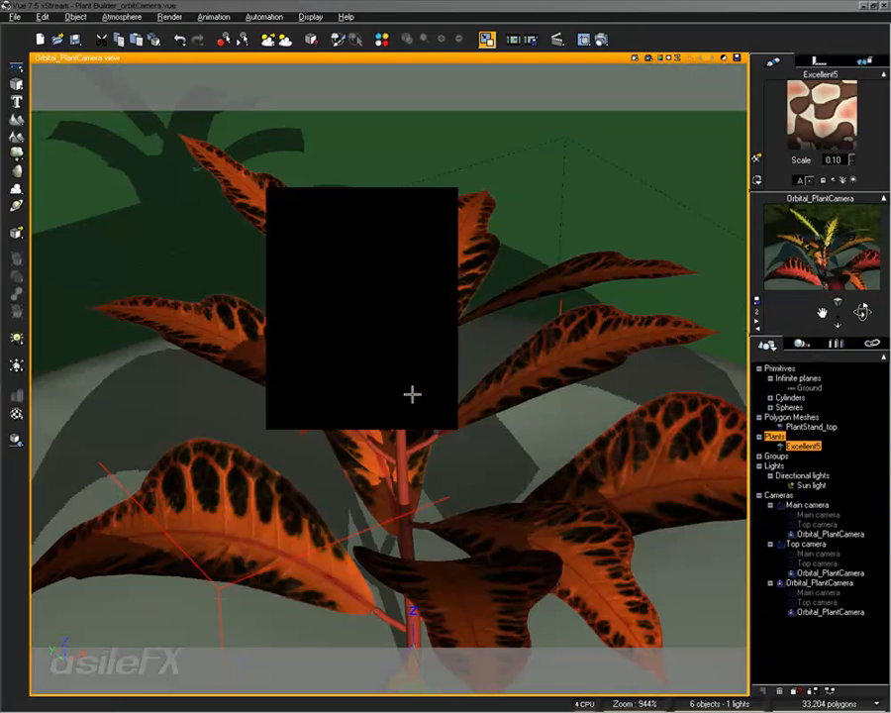
drag(394, 342, 438, 243)
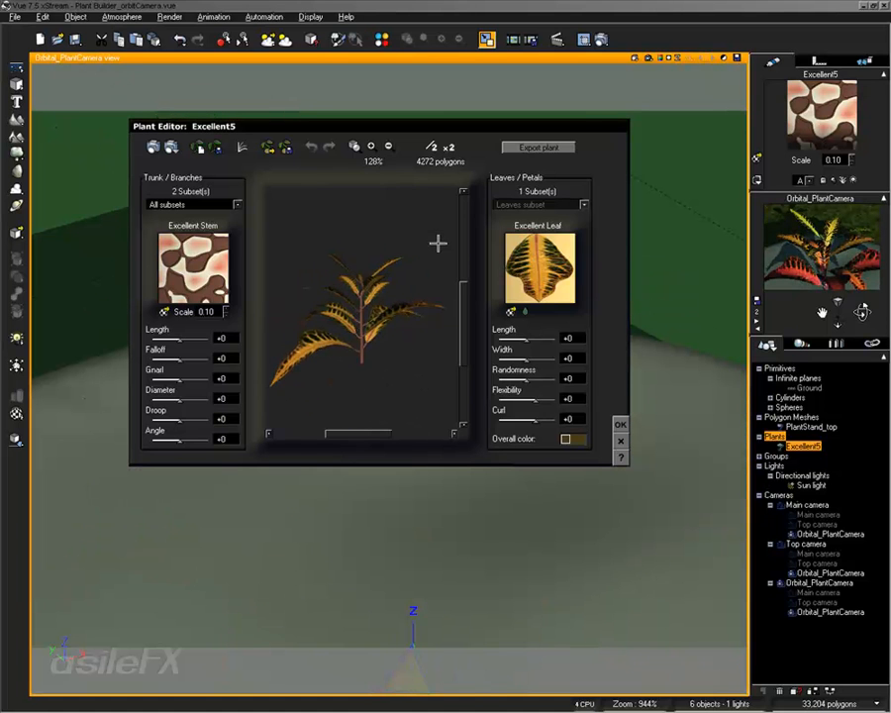
- Set up a 3D Studio export of the plant with color, bump and alpha maps generated as BMP
click(530, 146)
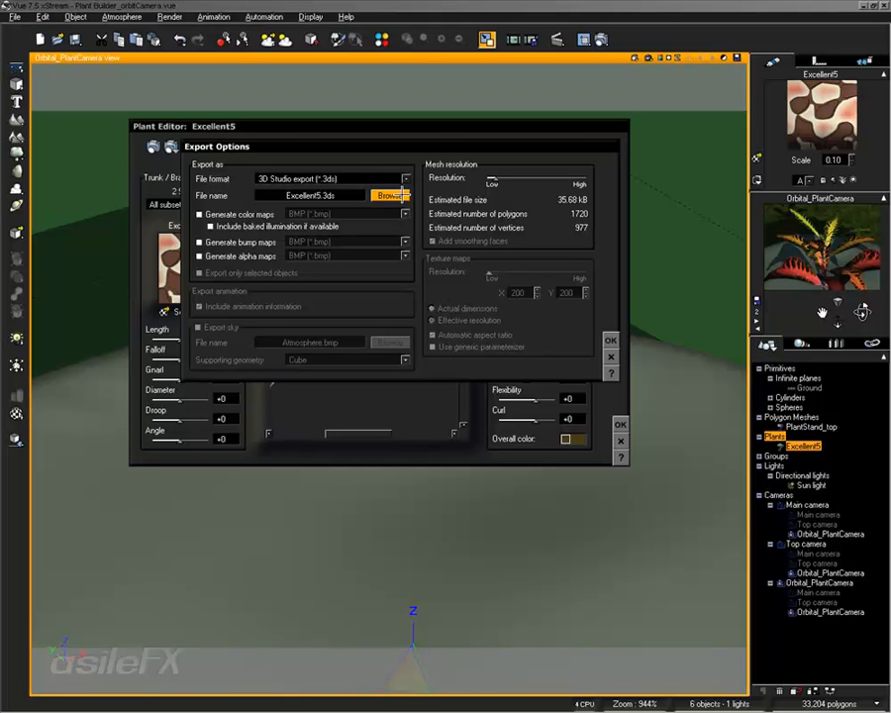
click(199, 214)
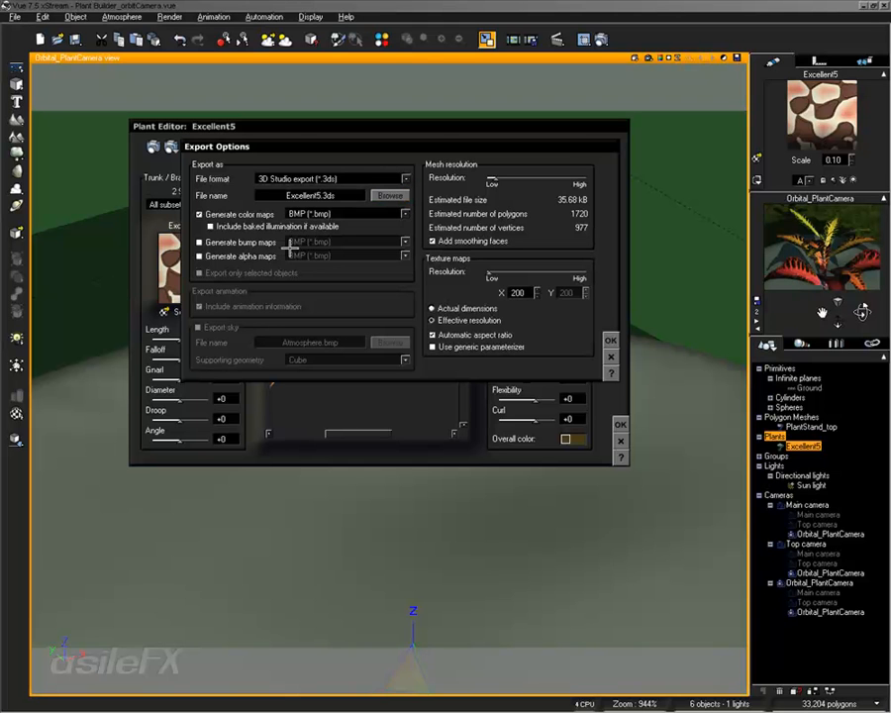
click(259, 242)
click(260, 254)
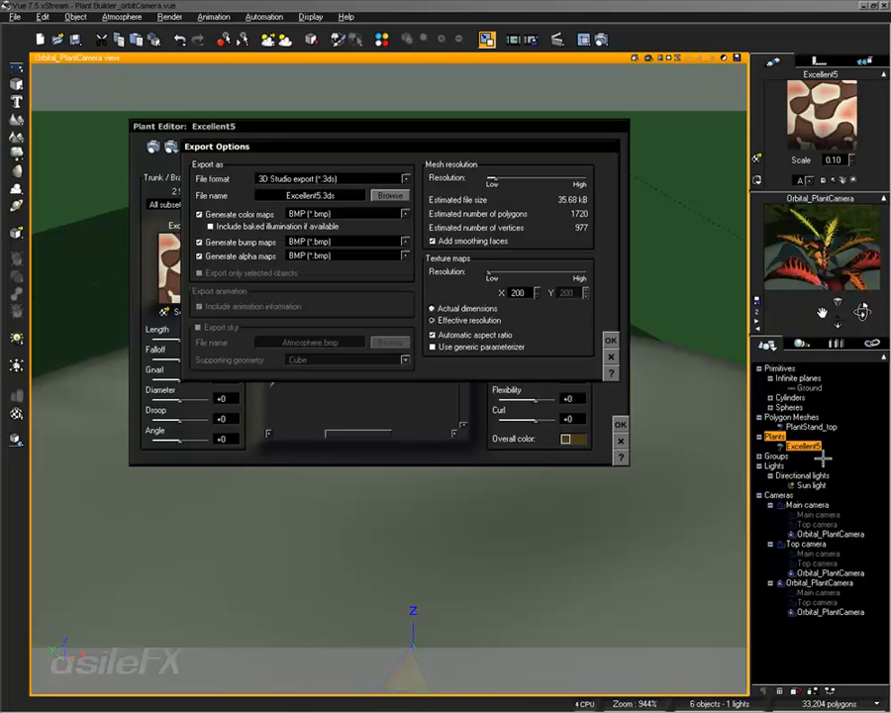
click(611, 341)
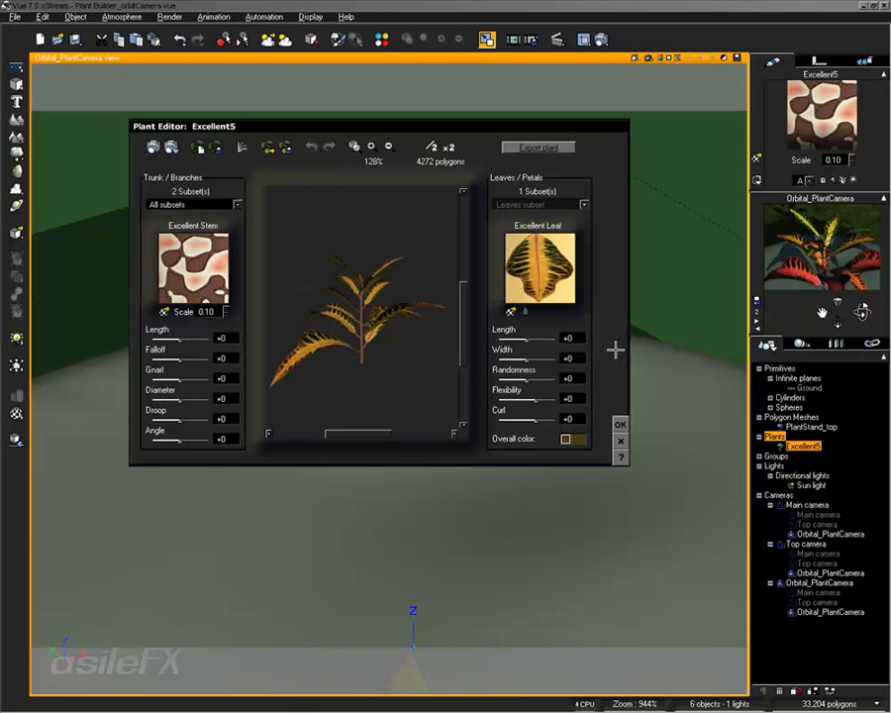
- Show the plant's linked texture maps and inspect the Excellent Leaf material from the Plant Editor
click(869, 344)
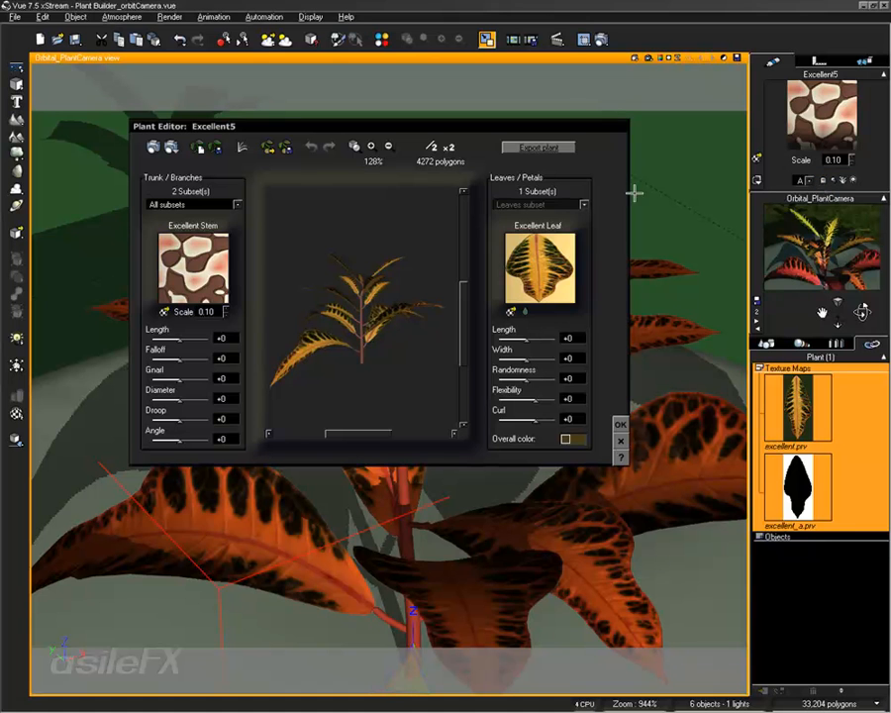
drag(857, 165, 841, 129)
double_click(540, 267)
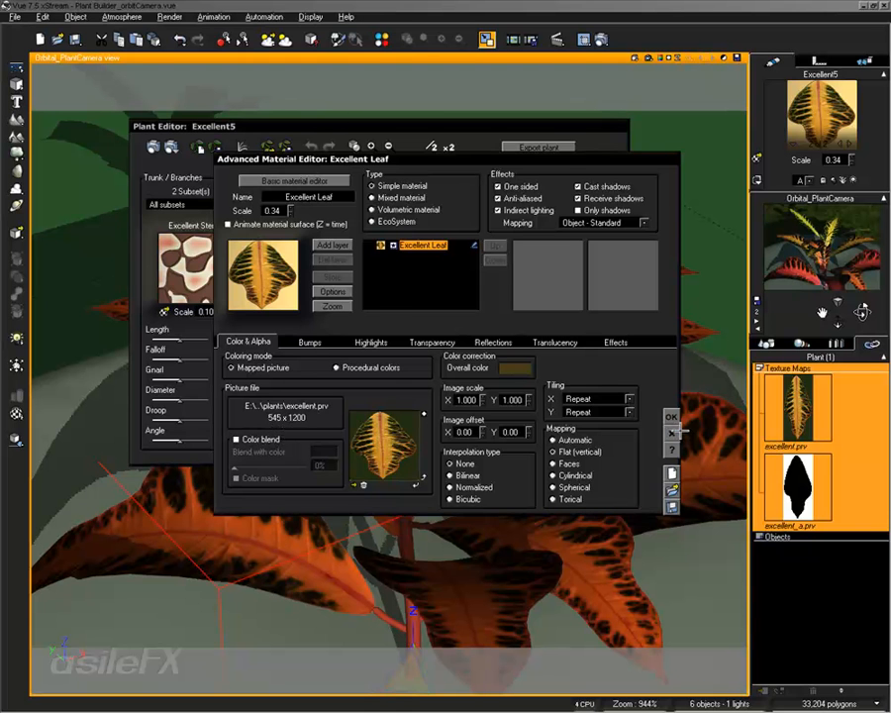
click(673, 428)
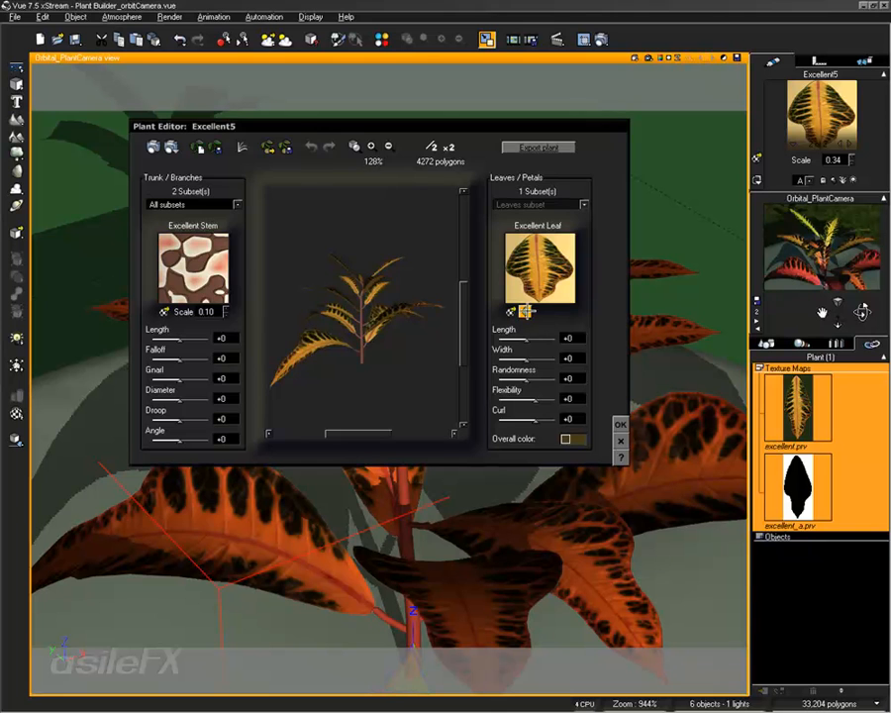
- Open the plant's export options, raise the mesh resolution to about 3556 polygons, and enable color, bump and alpha map generation
click(551, 146)
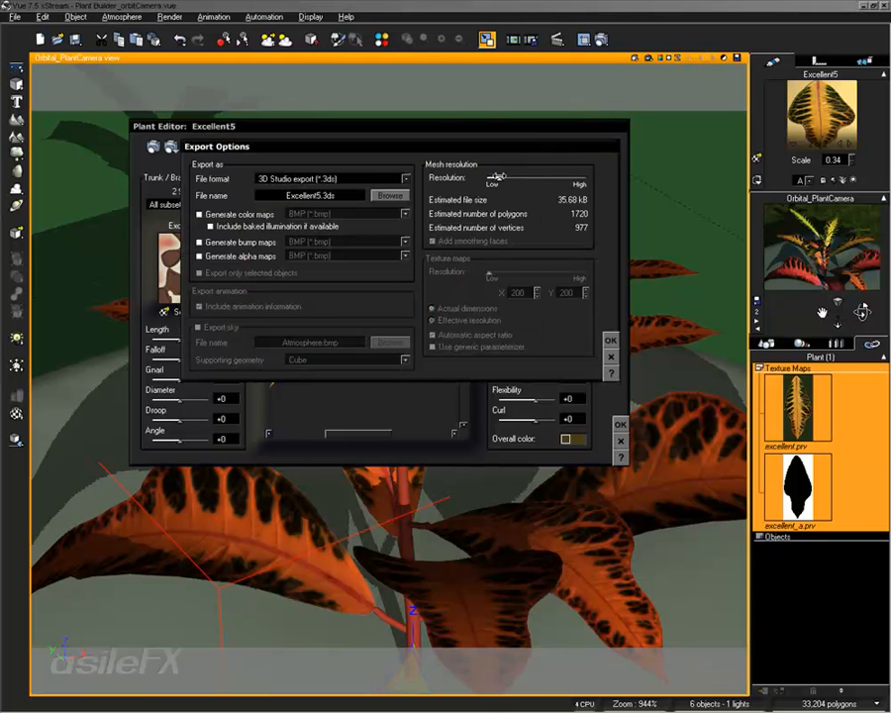
drag(506, 173, 514, 175)
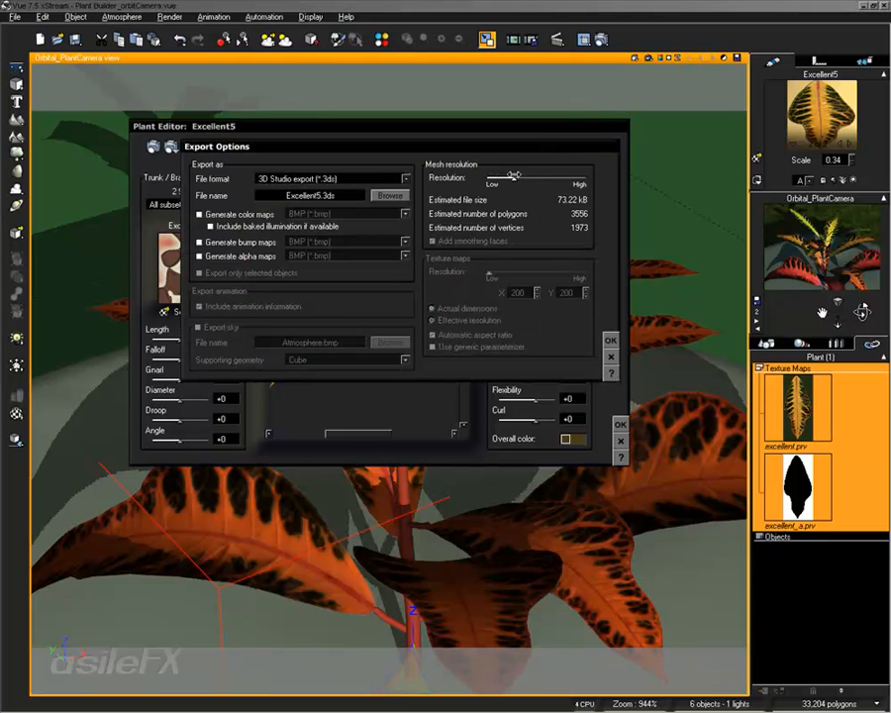
click(199, 214)
click(225, 243)
click(228, 255)
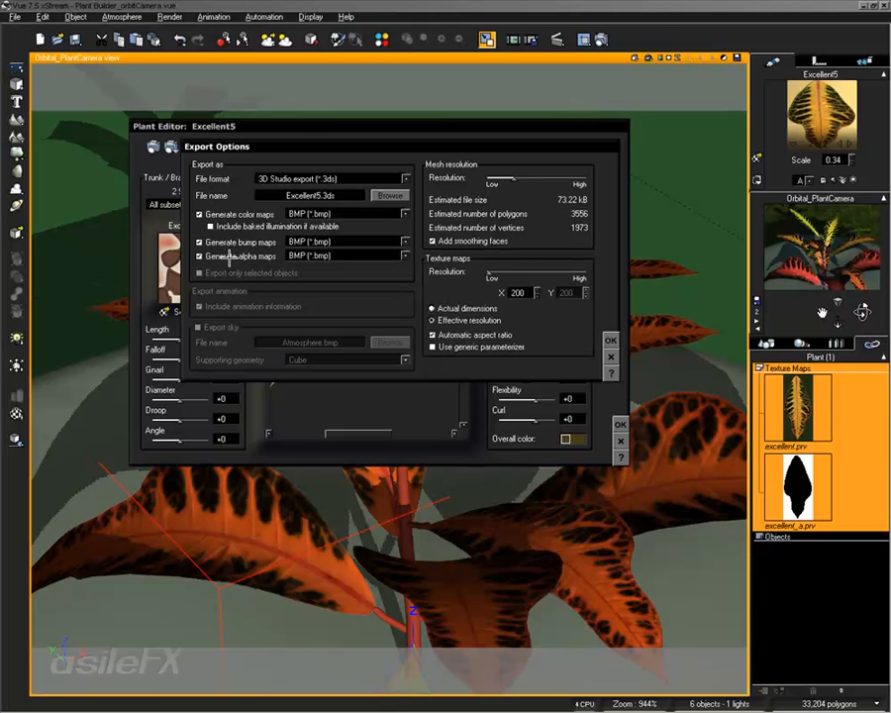
- Set the exported texture maps' X resolution to 1000, compare effective resolution with actual dimensions, and check the export file format choices
mouse_move(489, 267)
mouse_down()
mouse_move(516, 265)
mouse_move(501, 264)
mouse_up()
double_click(522, 294)
text(1000)
click(457, 320)
drag(498, 273, 502, 271)
click(469, 320)
click(486, 309)
drag(497, 267, 498, 266)
click(372, 178)
click(366, 201)
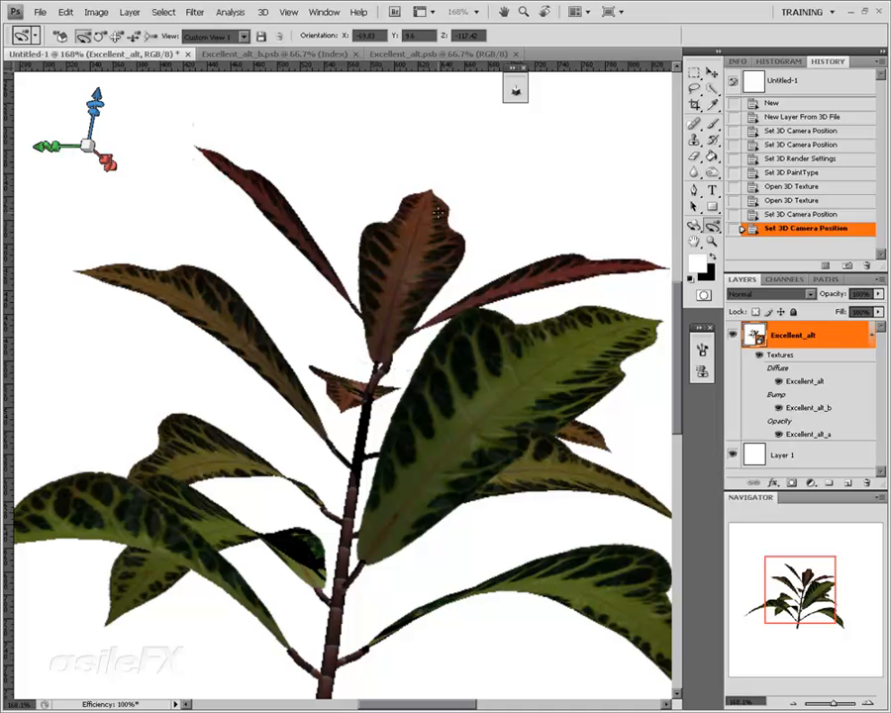
- Switch to Photoshop and orbit the Excellent_alt 3D plant to examine its leaf textures from several angles
drag(441, 293, 483, 99)
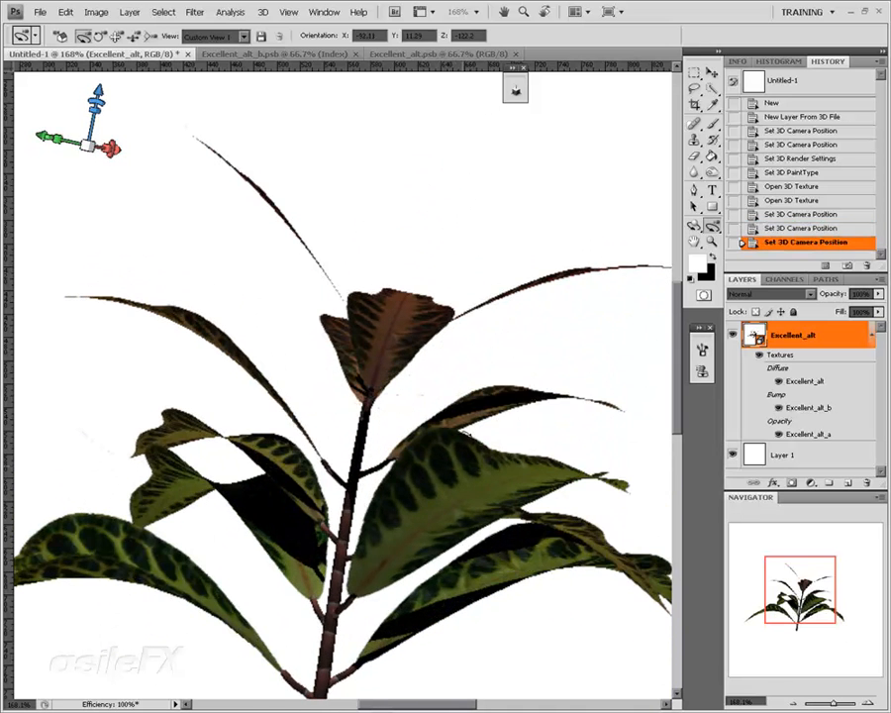
drag(480, 265, 493, 457)
drag(574, 259, 547, 195)
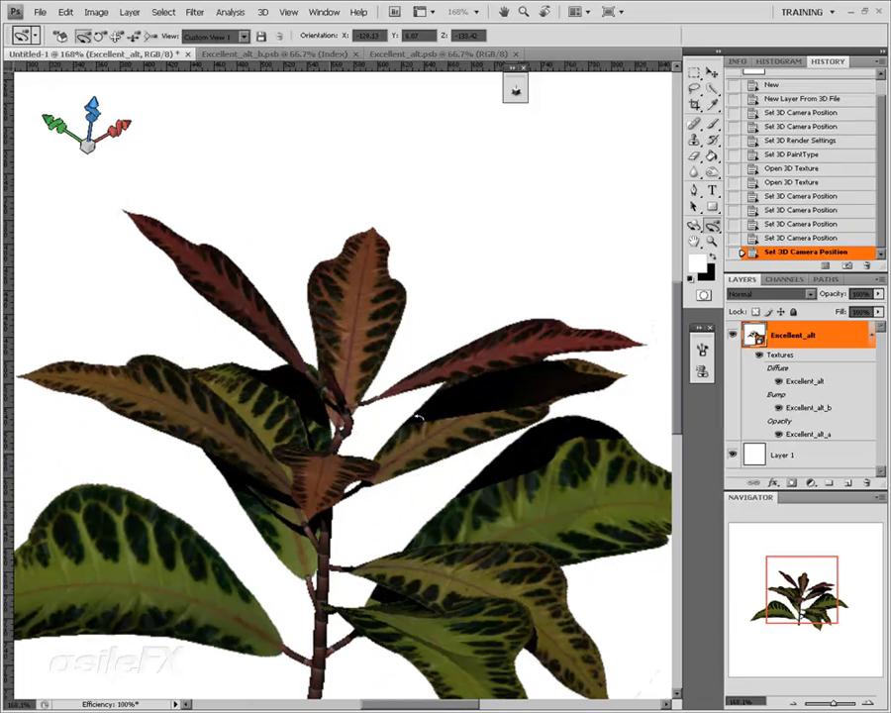
drag(522, 369, 378, 394)
- Examine the leaf color variations in the Excellent_alt.psb diffuse texture at 100% magnification
click(433, 53)
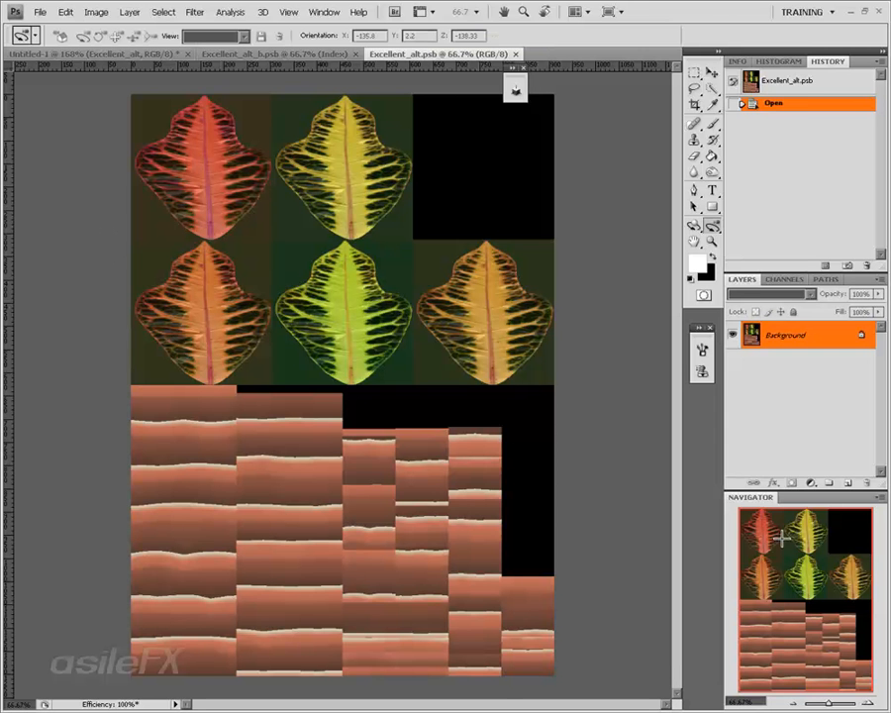
key(ctrl+plus)
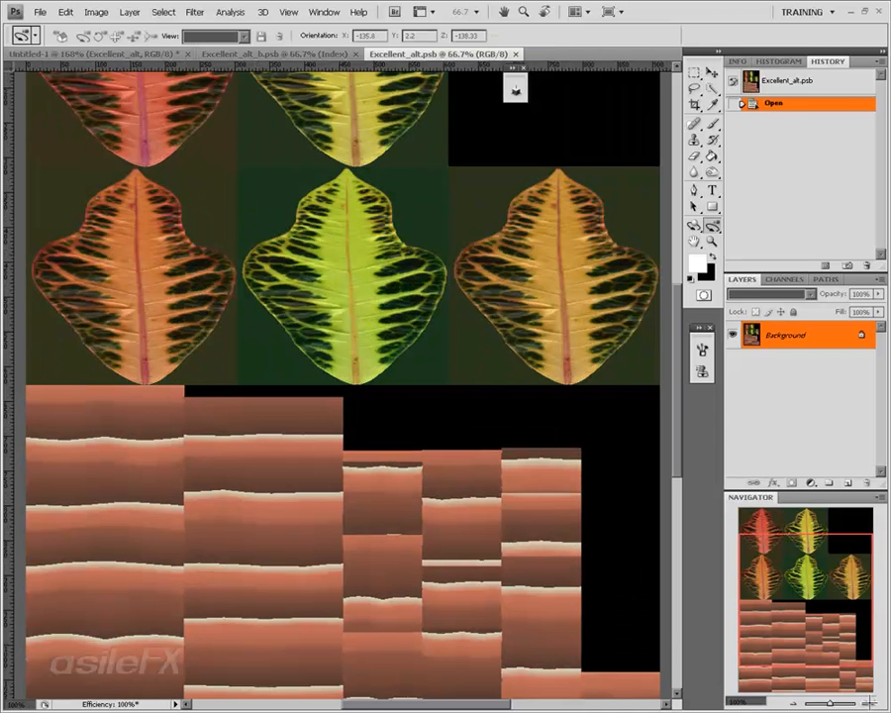
drag(780, 656, 790, 551)
key(ctrl+plus)
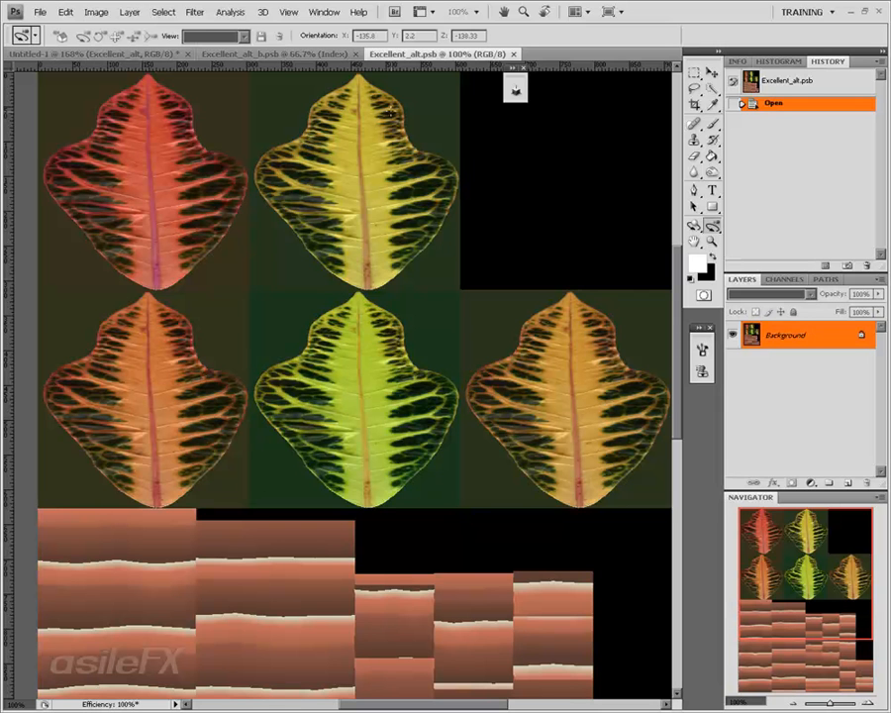
- Try to crop the Excellent_alt.psb texture to the yellow leaf tile
key(m)
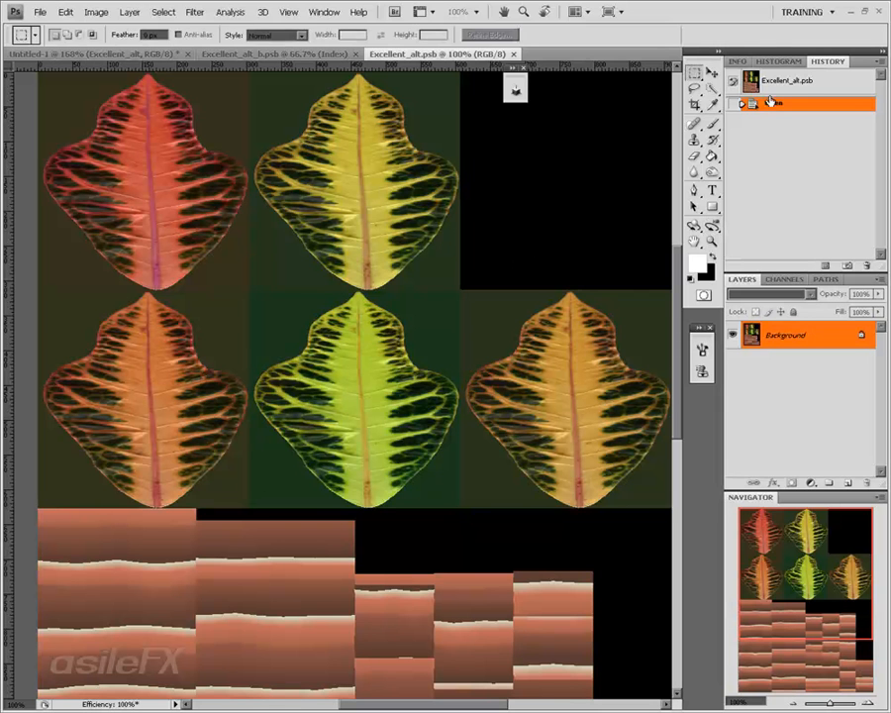
key(c)
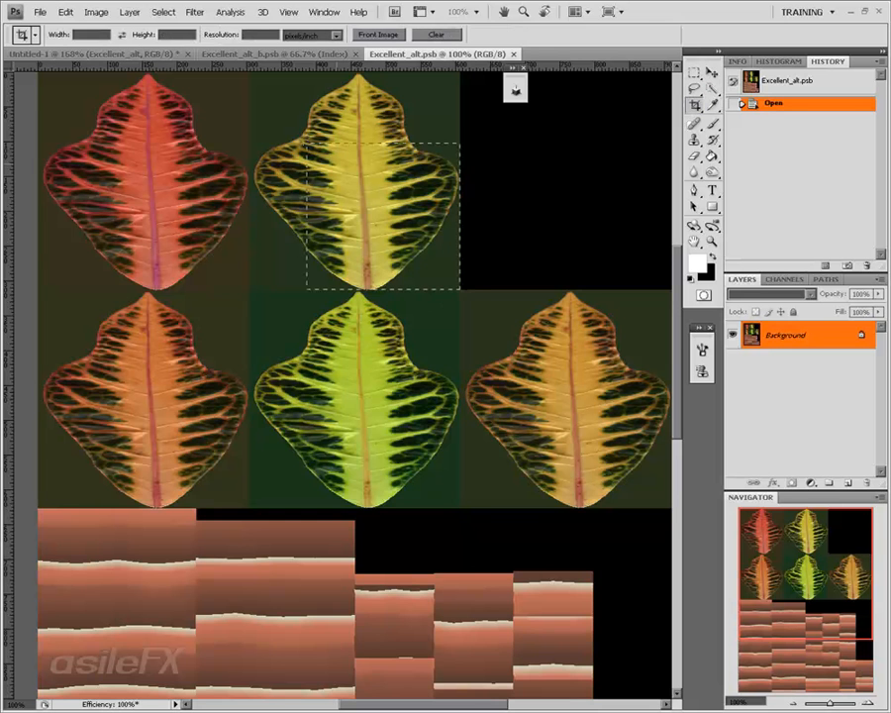
mouse_move(461, 304)
mouse_down()
mouse_move(245, 73)
mouse_move(247, 88)
mouse_up()
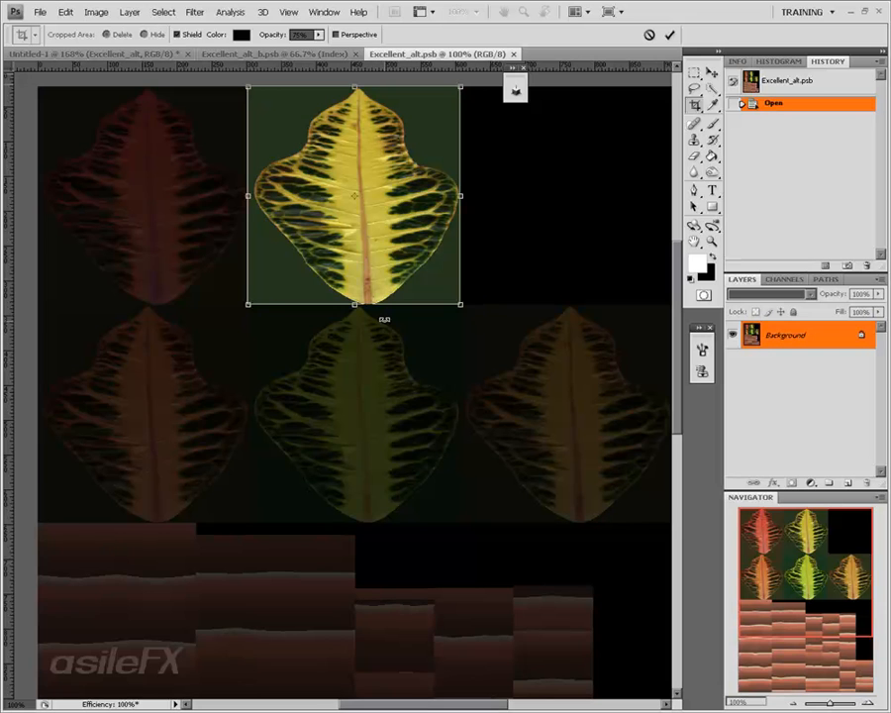
key(Escape)
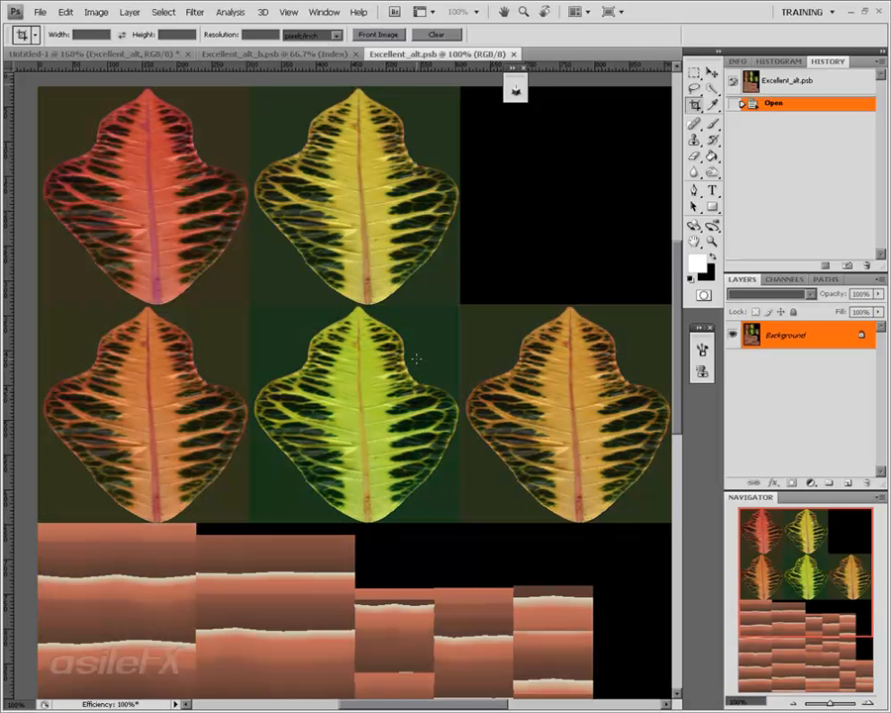
- Examine the Excellent_alt_b.psb bump texture and return to the document with the 3D plant
click(236, 54)
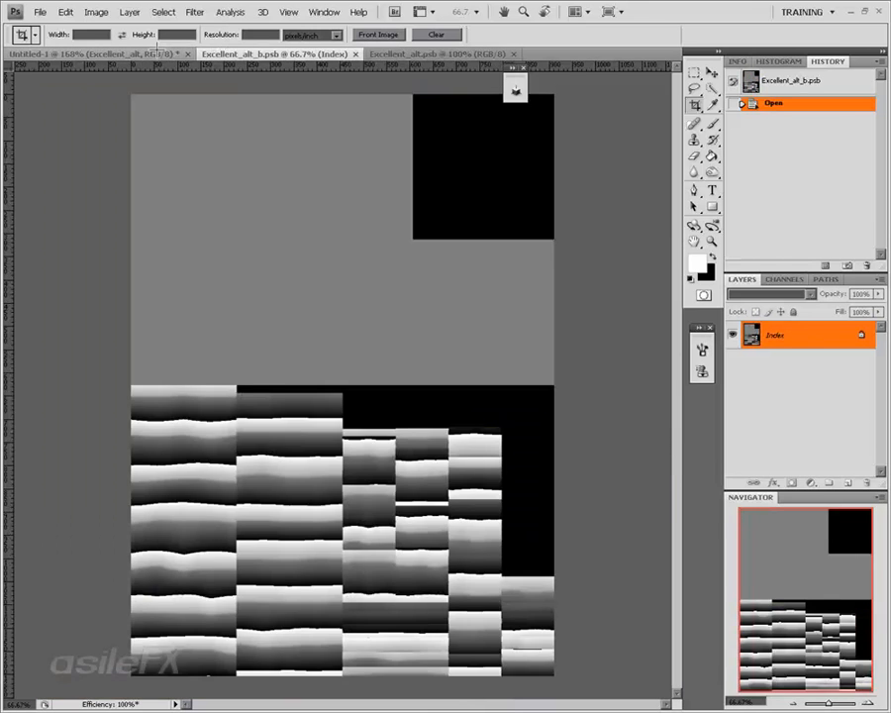
click(155, 49)
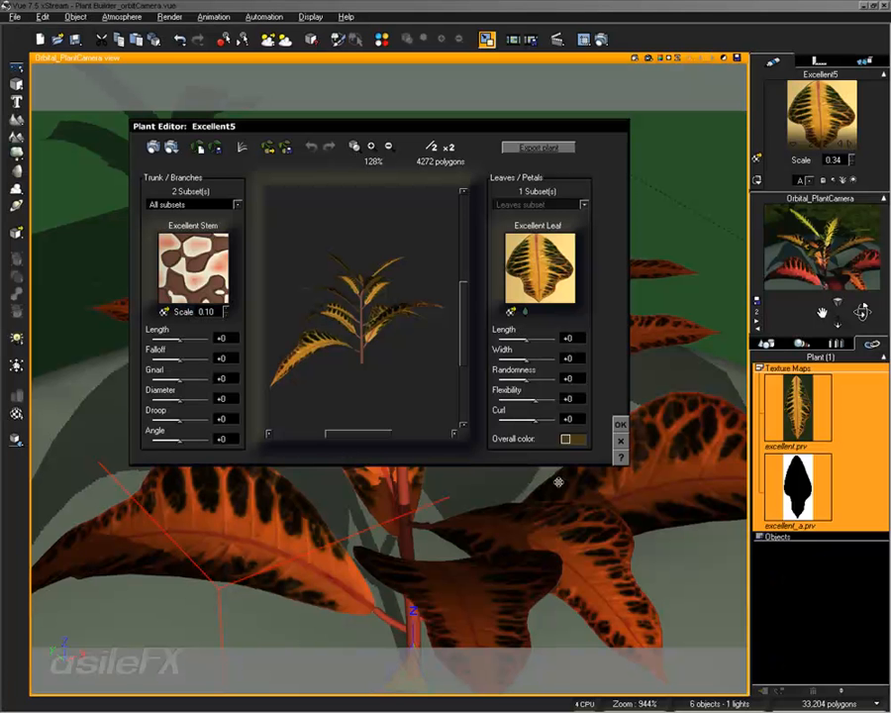
- Return to Vue, accept the Plant Editor and orbit the camera to see the plant from higher up
click(621, 423)
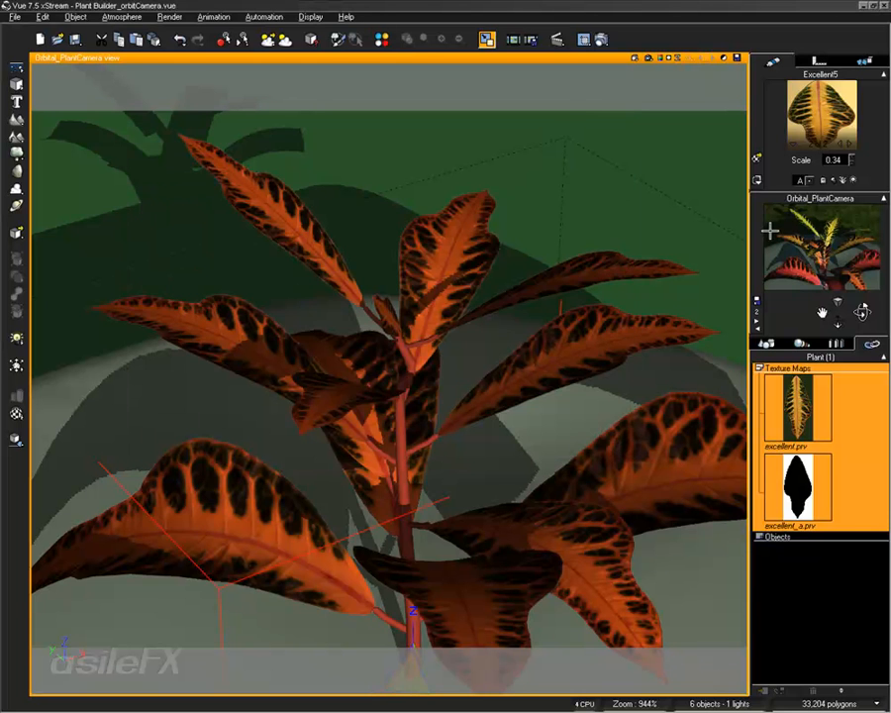
right_drag(613, 360, 607, 212)
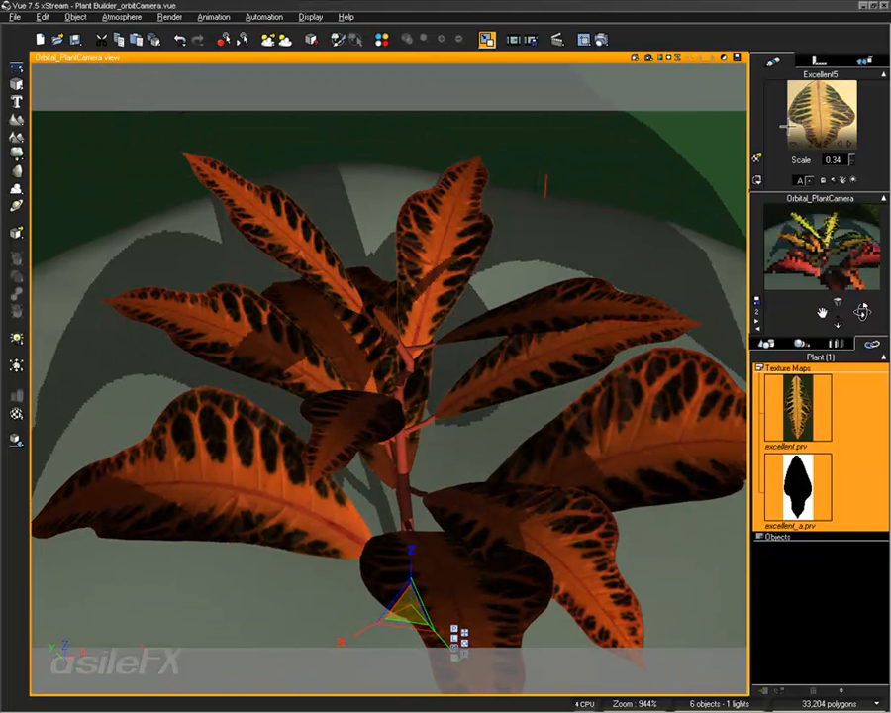
- Change the Excellent Leaf material's overall color to a brighter yellow-green and accept the material
double_click(813, 121)
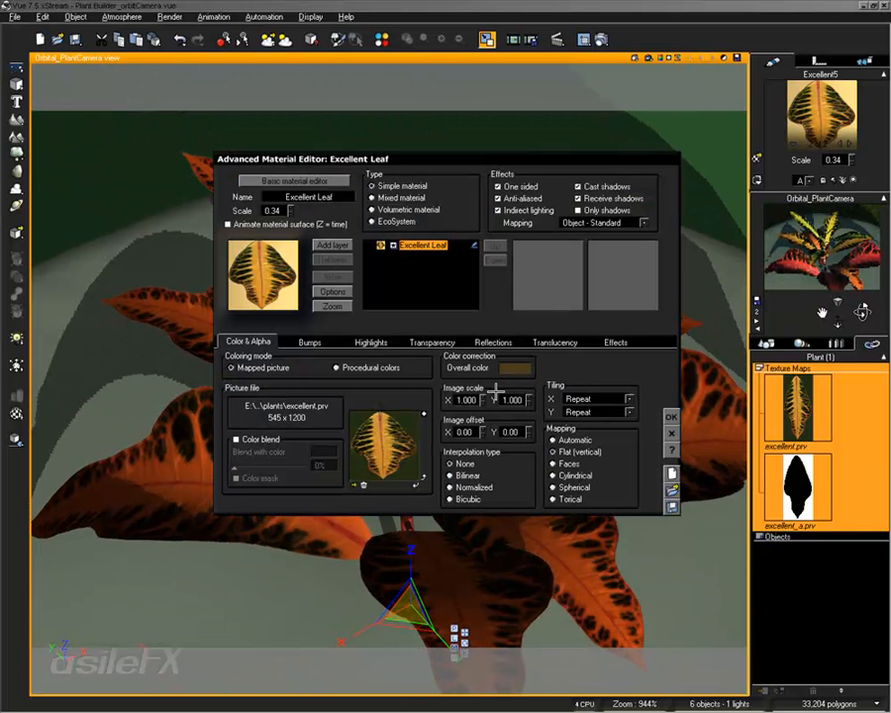
right_click(515, 368)
click(528, 379)
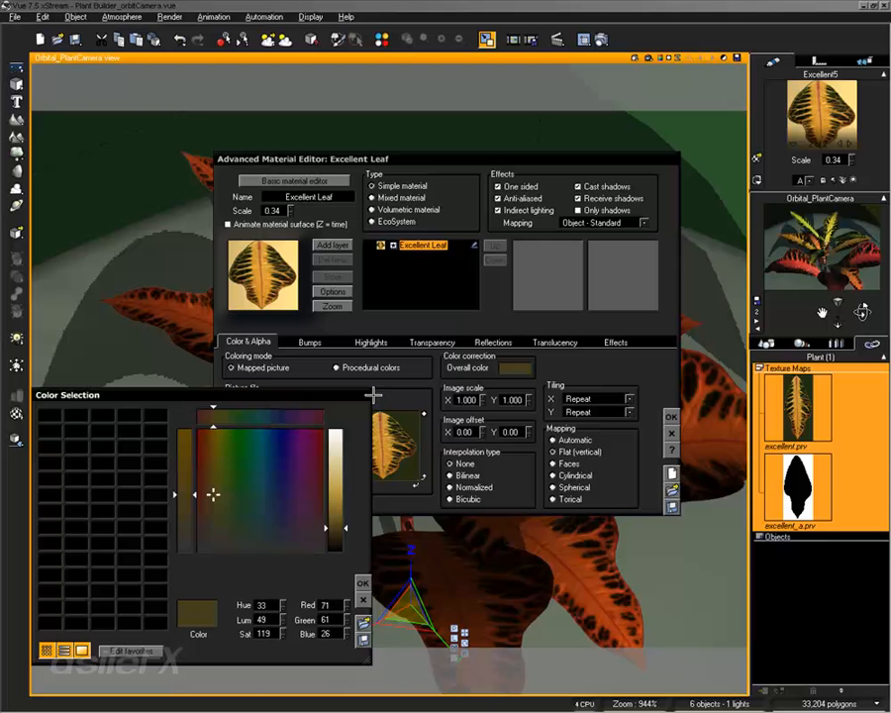
click(216, 466)
click(362, 583)
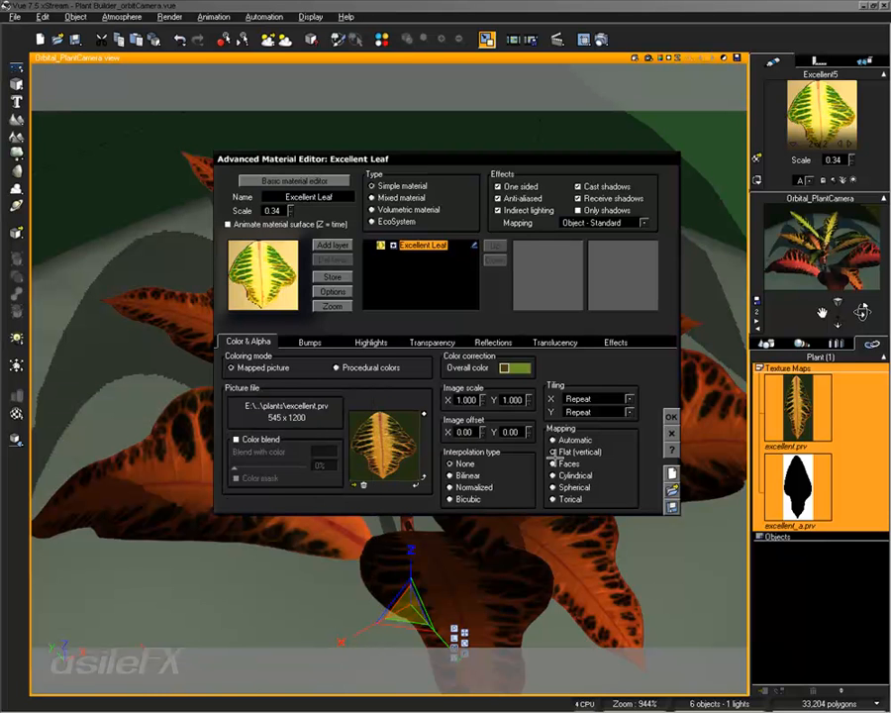
click(671, 417)
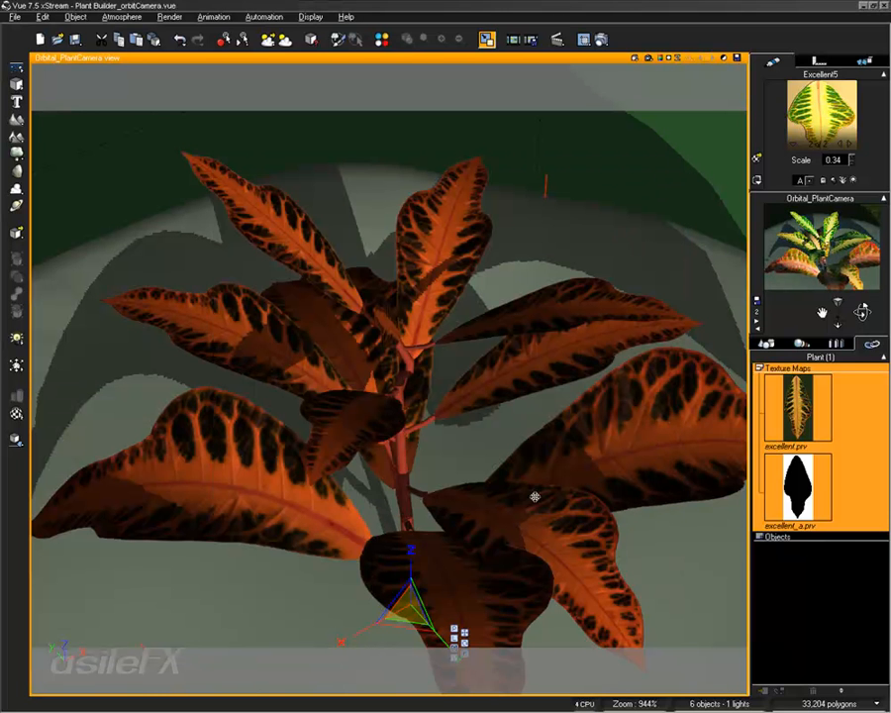
- Reset the Excellent Leaf material's overall color and render the camera view
double_click(836, 114)
right_click(525, 369)
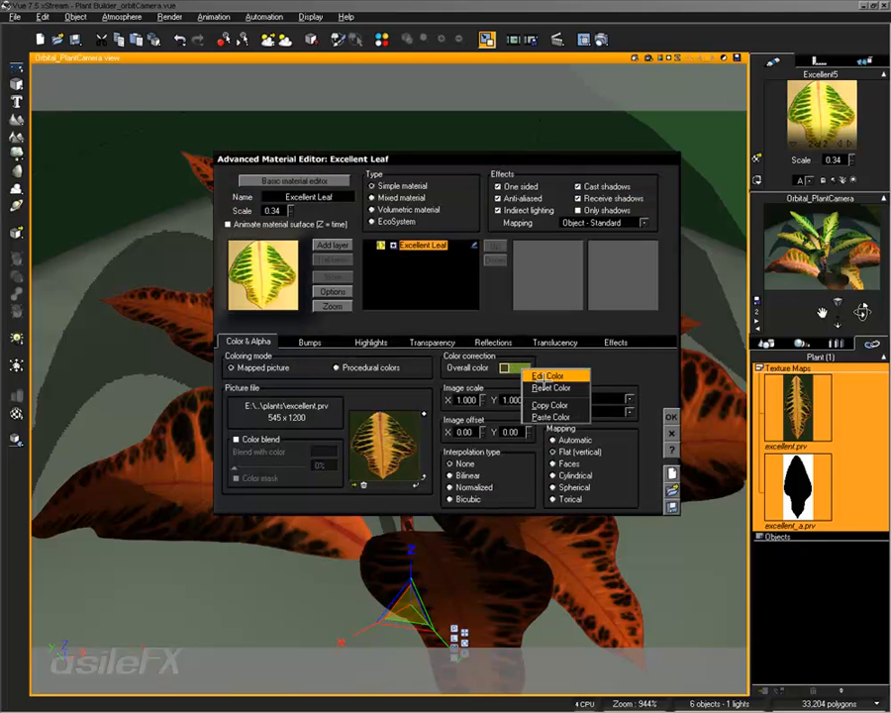
click(550, 387)
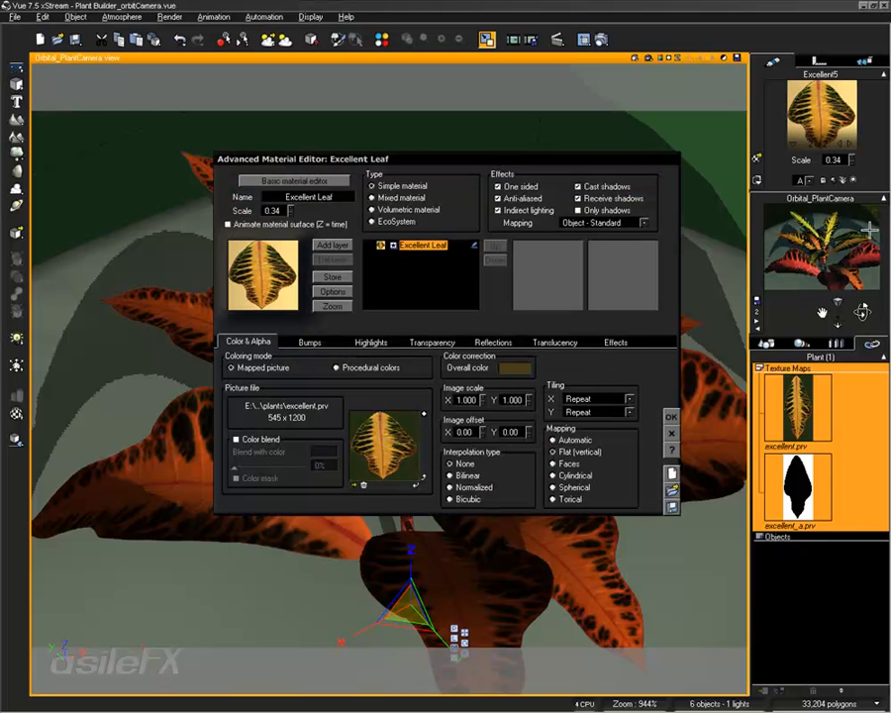
click(648, 58)
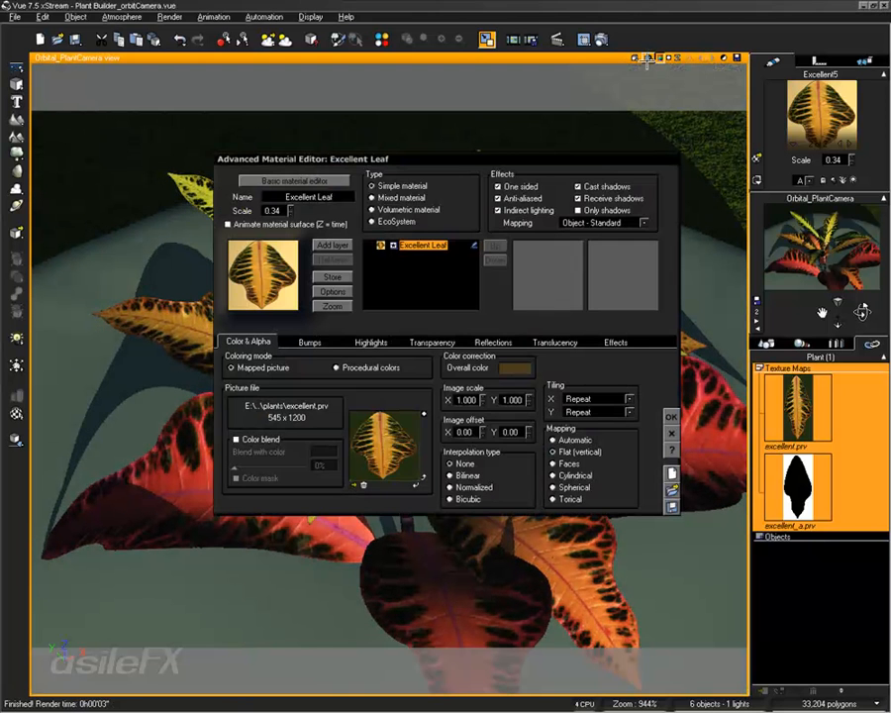
- Shift the Excellent Leaf overall color slightly toward green, to red 68, green 69, blue 27
right_click(515, 367)
click(532, 370)
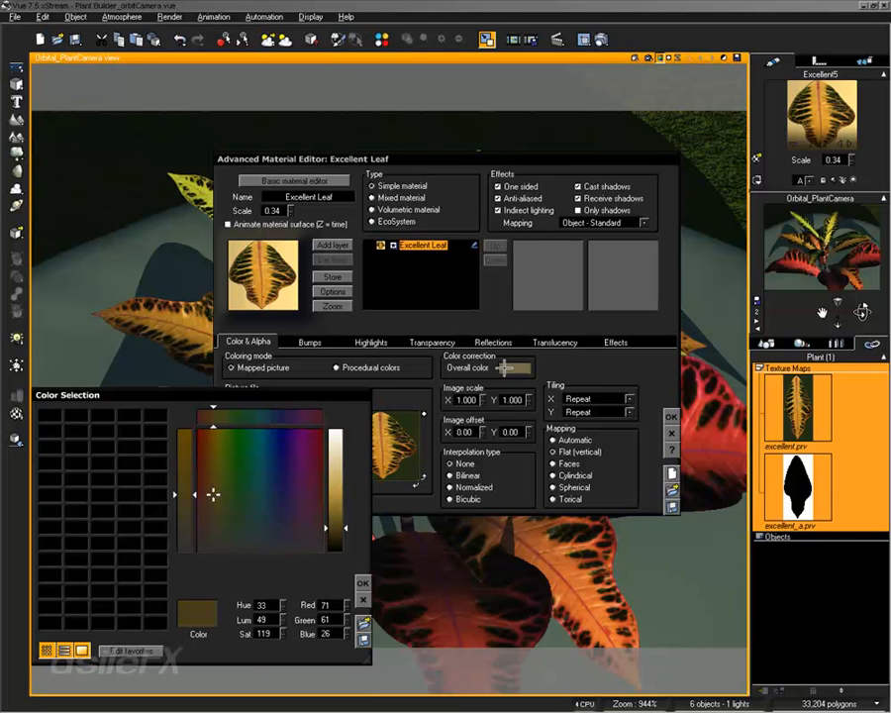
drag(212, 496, 219, 498)
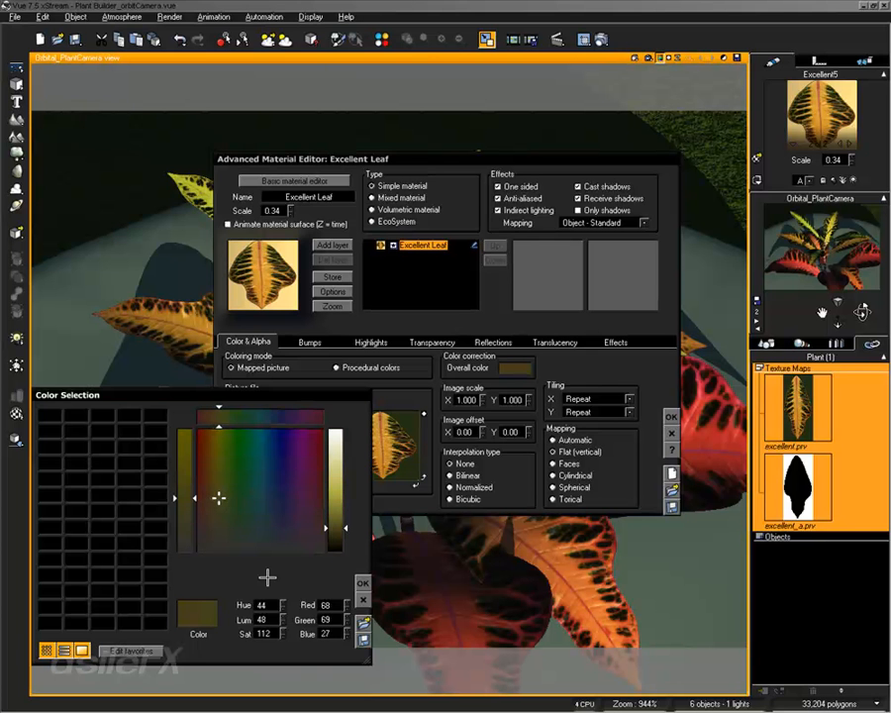
click(363, 583)
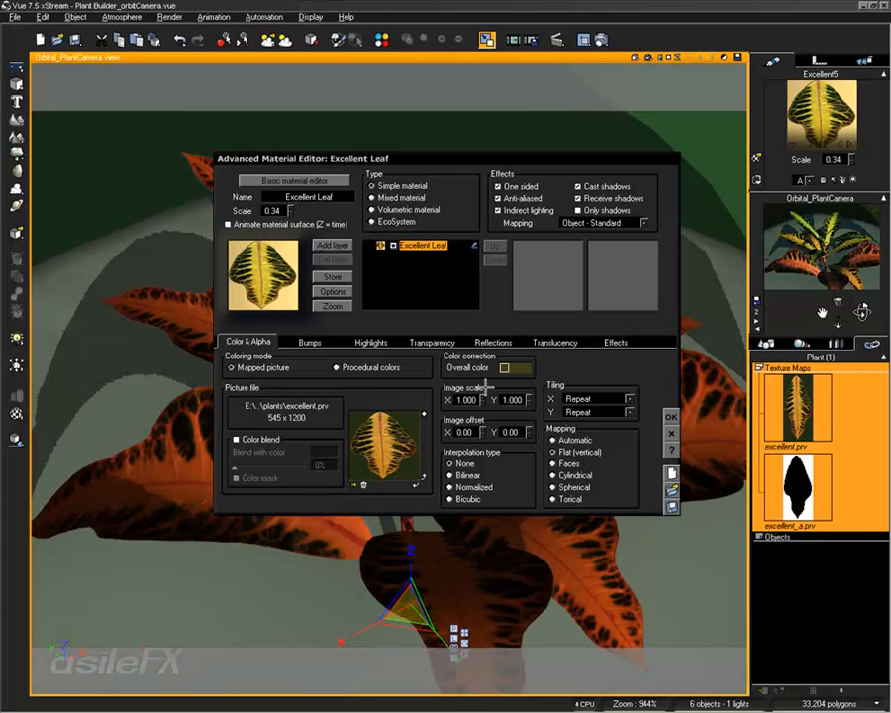
- Shift the Excellent Leaf overall color further toward green, to red 55, green 67, blue 27
right_click(522, 368)
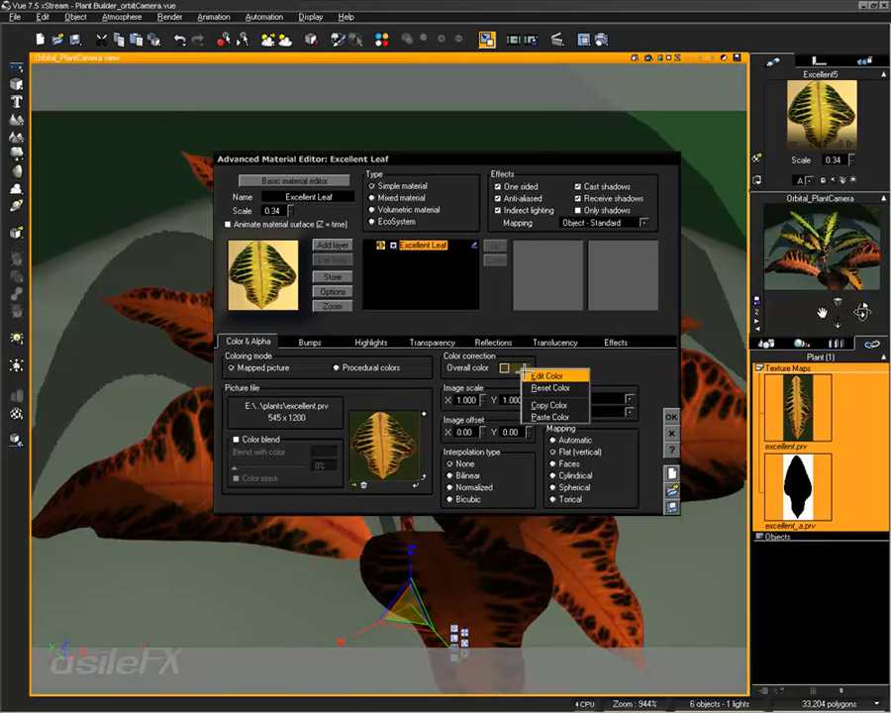
click(545, 376)
drag(218, 495, 225, 500)
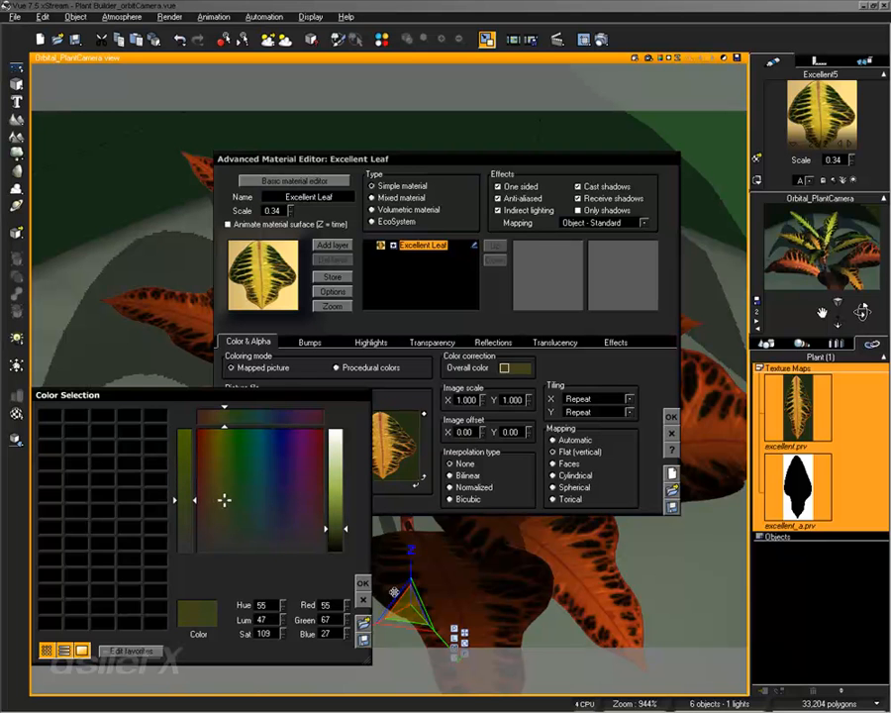
click(363, 584)
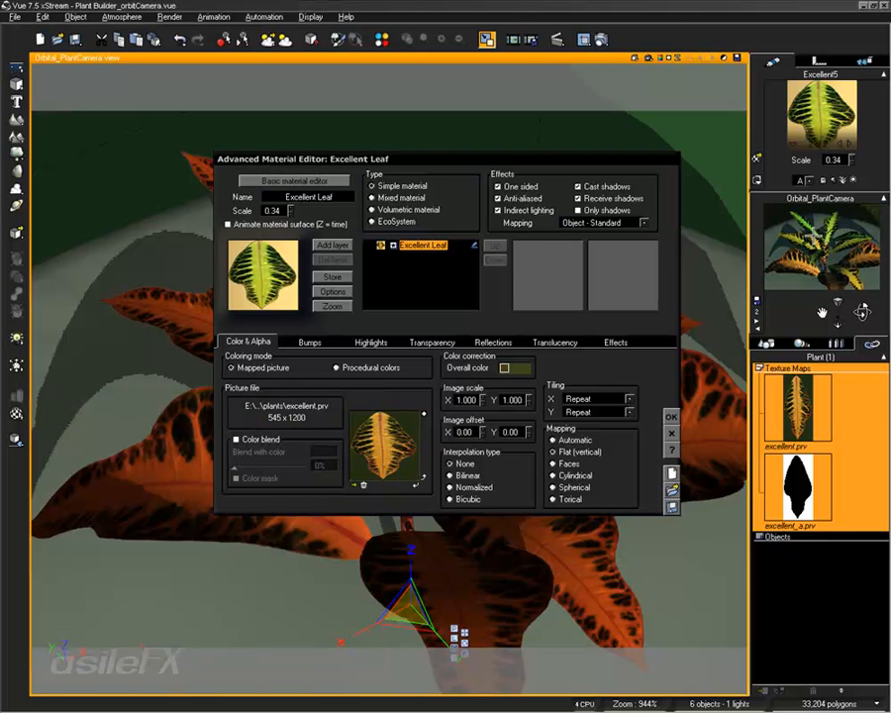
- Reduce the saturation of the Excellent Leaf overall color, move its hue further into green, and accept the material
right_click(504, 367)
click(545, 375)
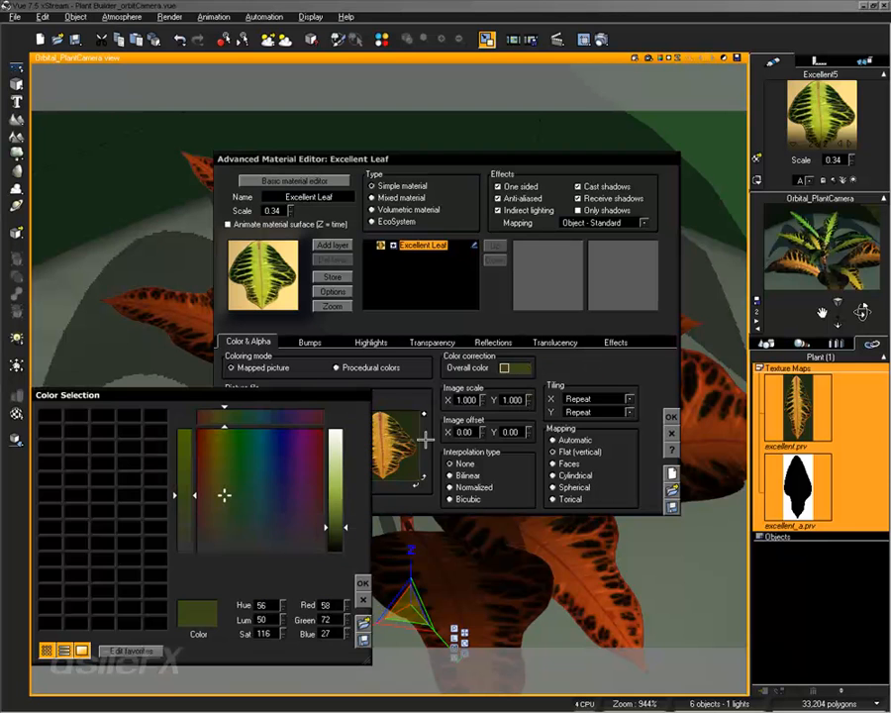
click(184, 511)
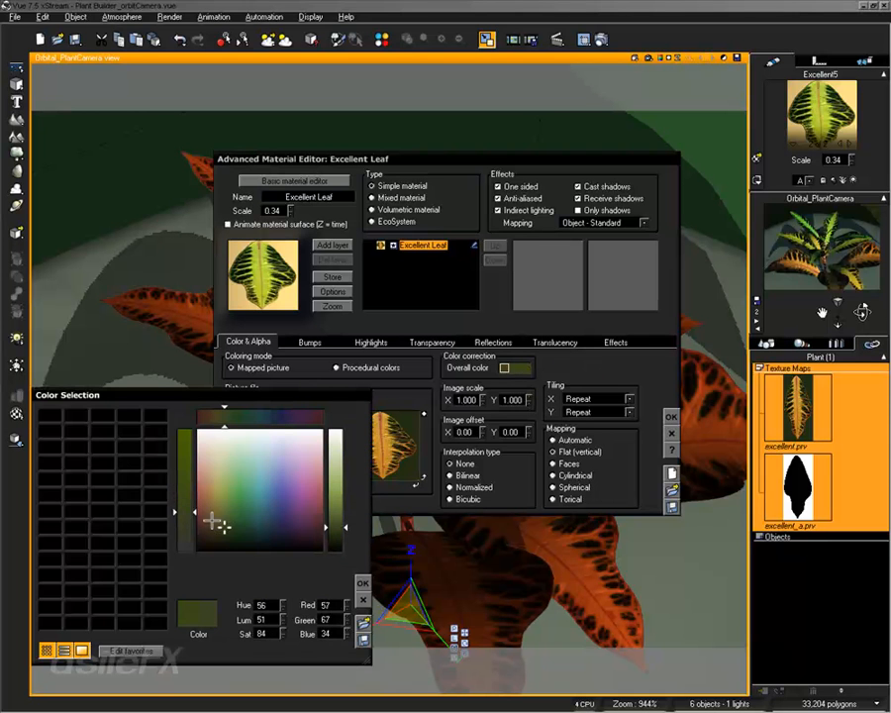
drag(213, 521, 229, 527)
click(362, 582)
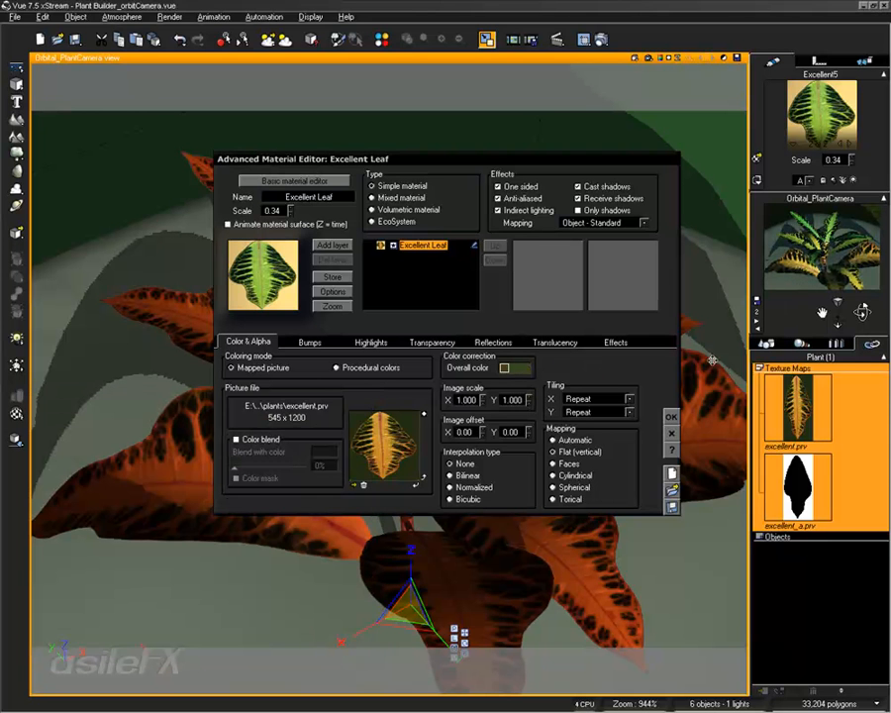
click(671, 417)
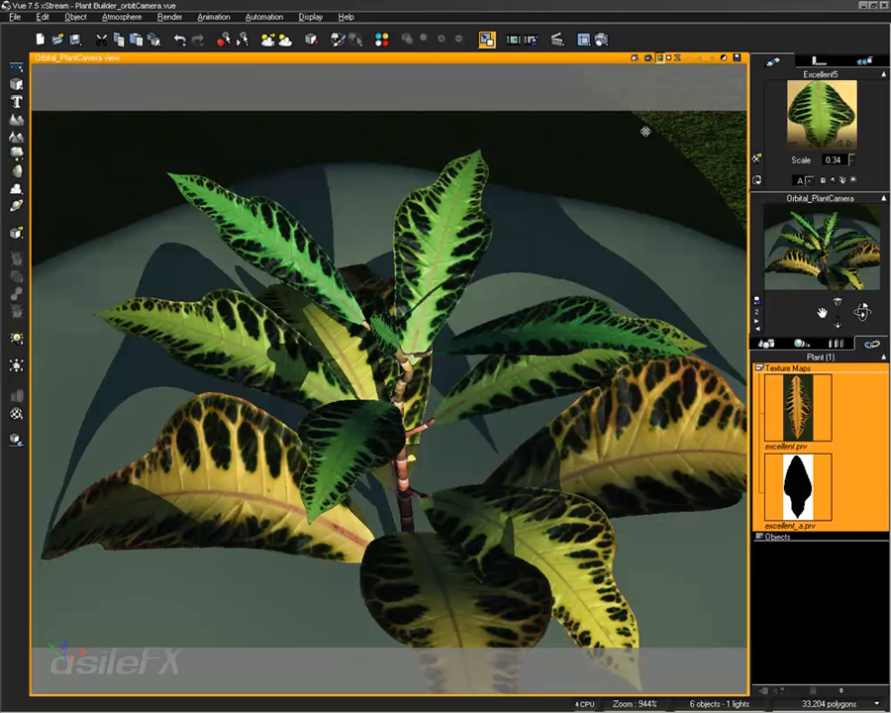
- Enable color blending on the Excellent Leaf picture at 58% and turn on its color mask
double_click(810, 105)
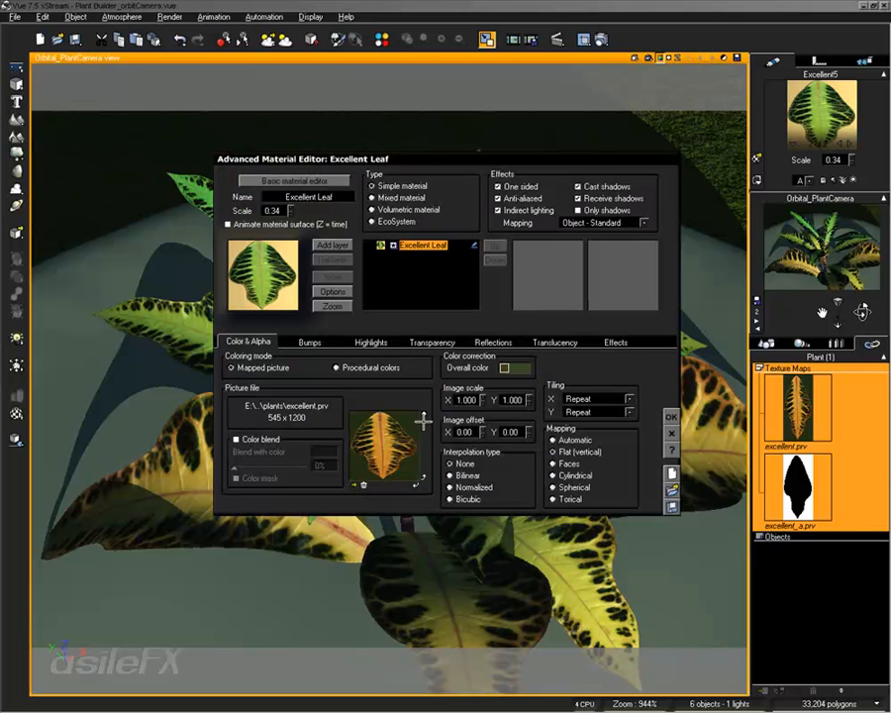
click(256, 439)
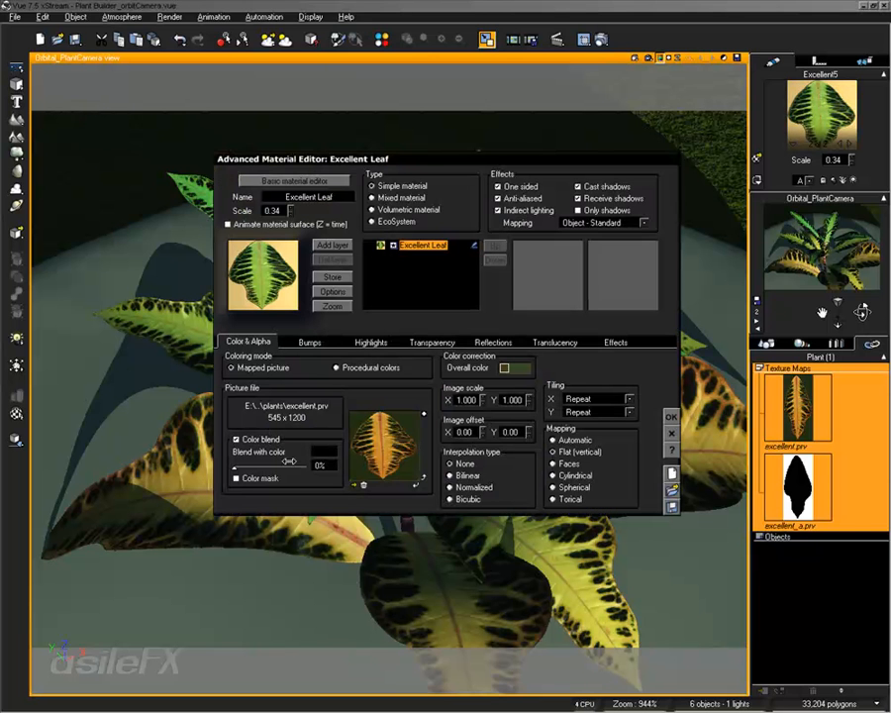
drag(282, 462, 271, 461)
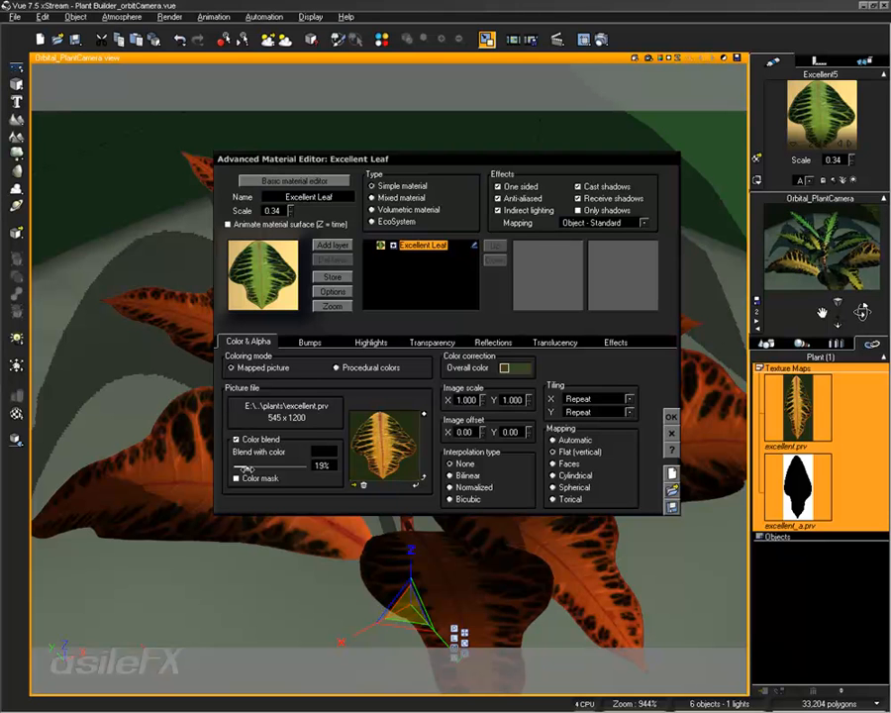
drag(250, 464, 271, 473)
click(236, 478)
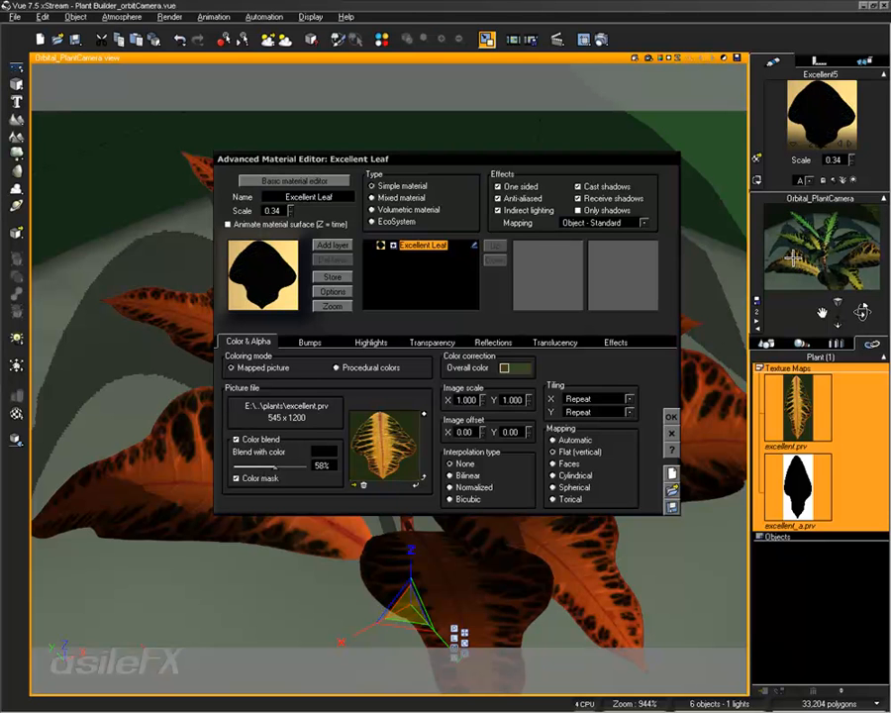
- Set the Excellent Leaf blend color to red 107, green 128, blue 91, and turn off the color mask
right_click(329, 454)
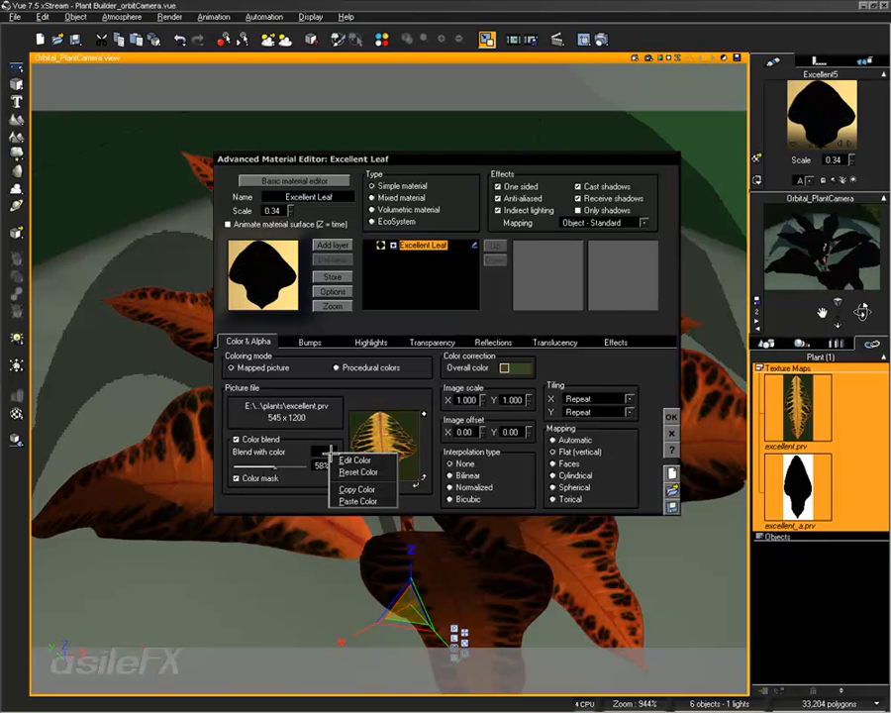
click(354, 459)
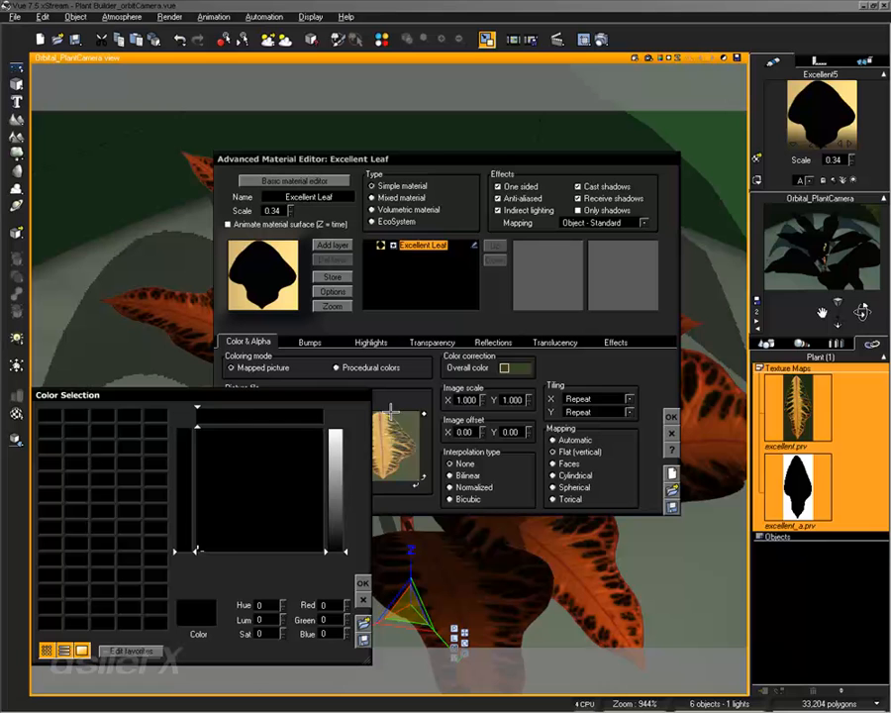
click(227, 527)
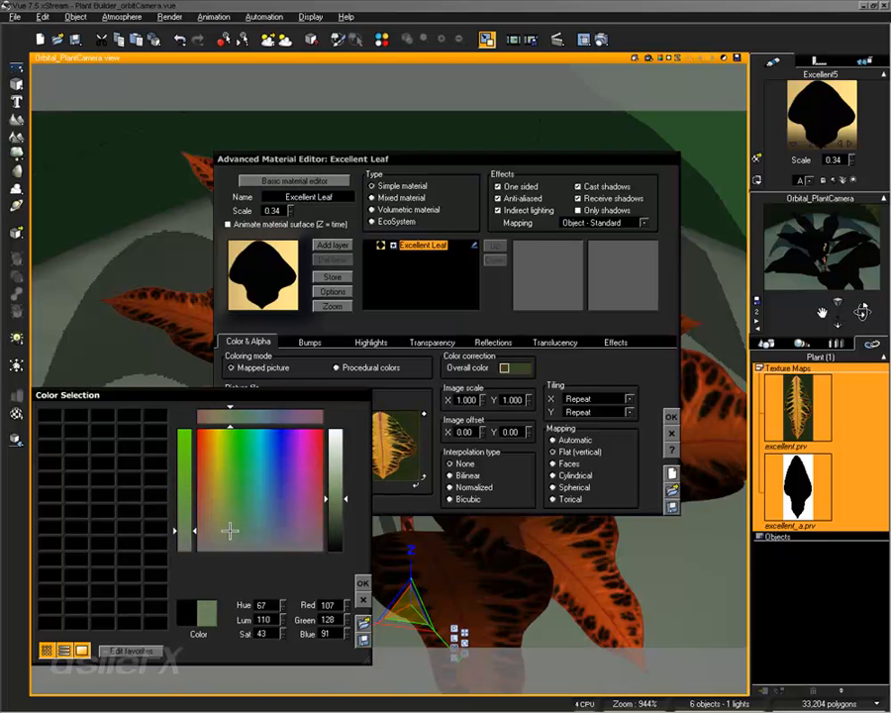
click(361, 584)
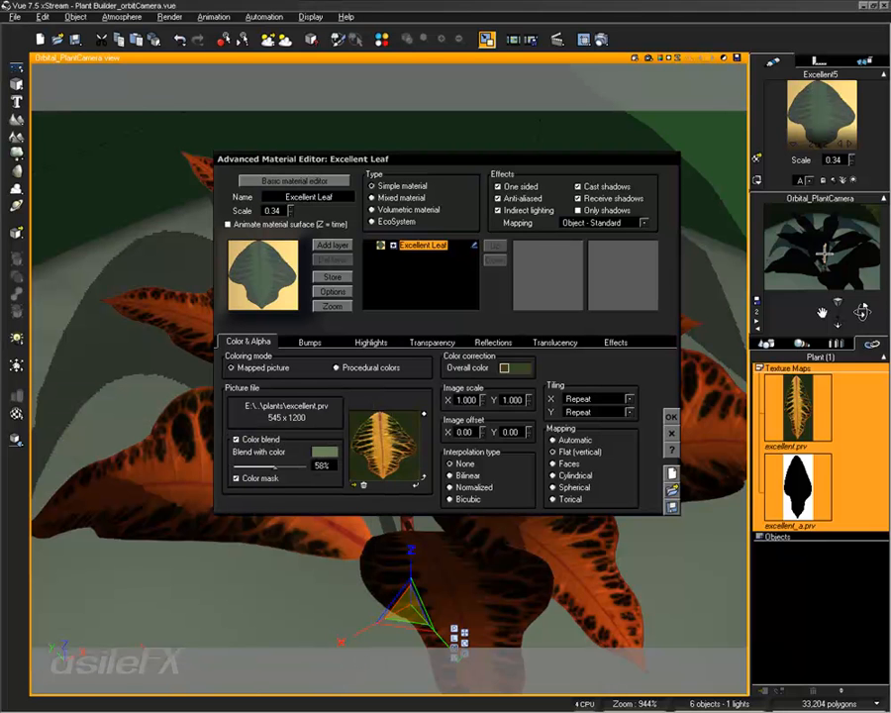
click(236, 478)
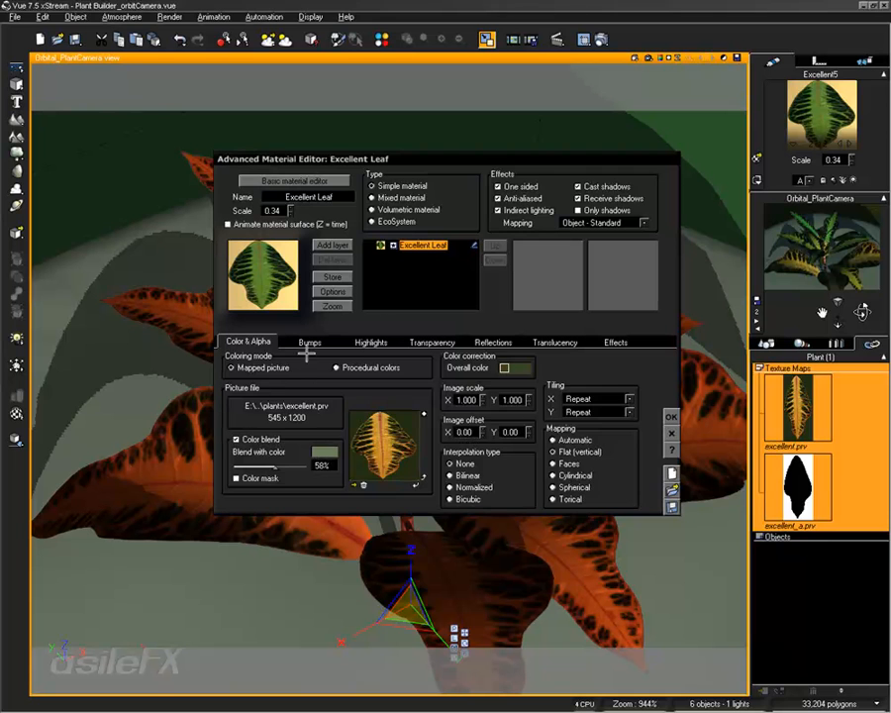
- Raise the Excellent Leaf lighting contrast to 100% and accept the material
click(390, 342)
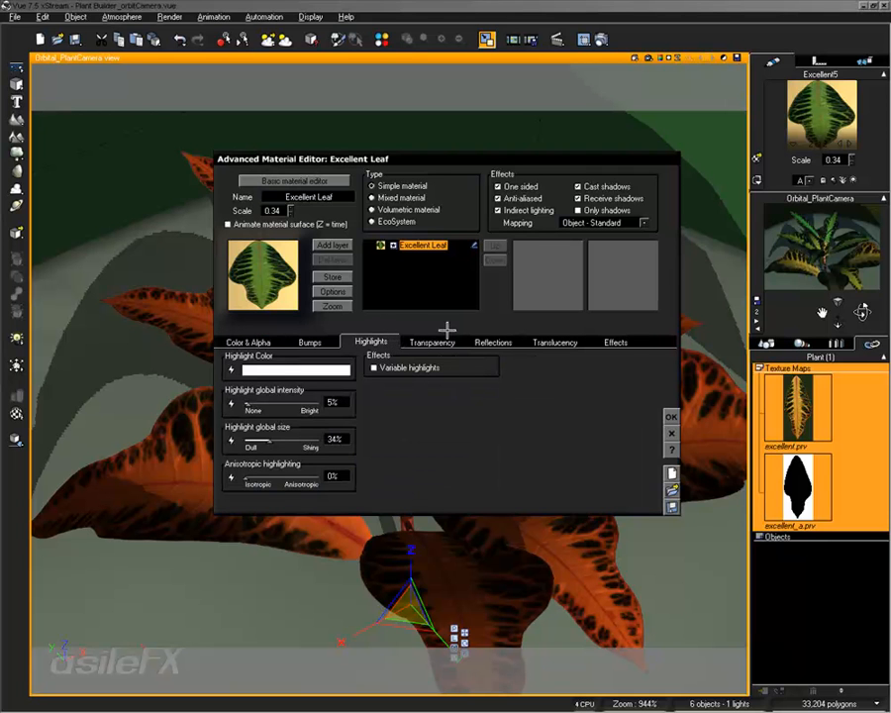
click(614, 341)
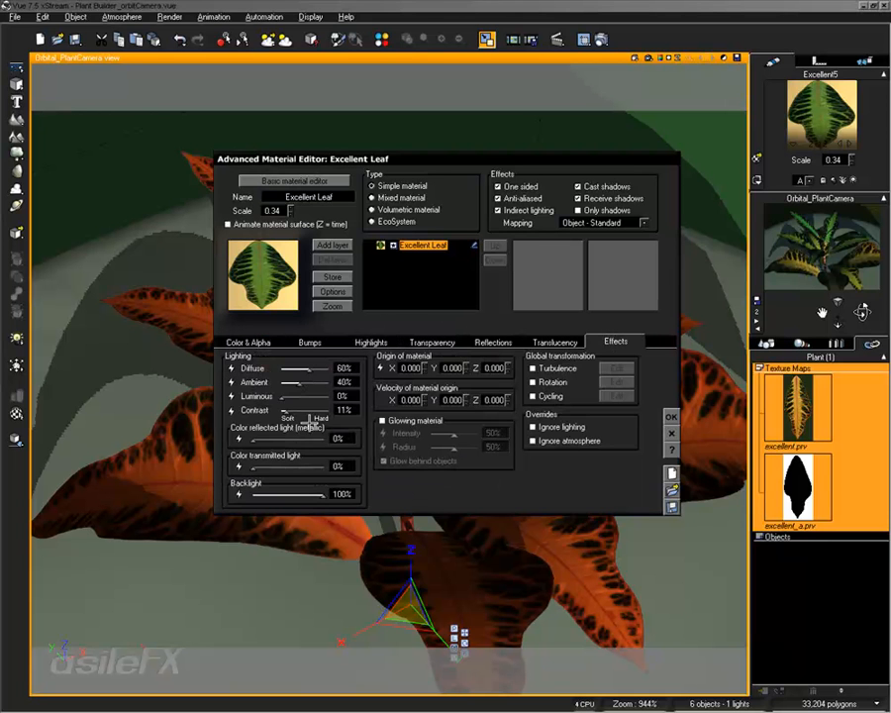
drag(298, 411, 328, 411)
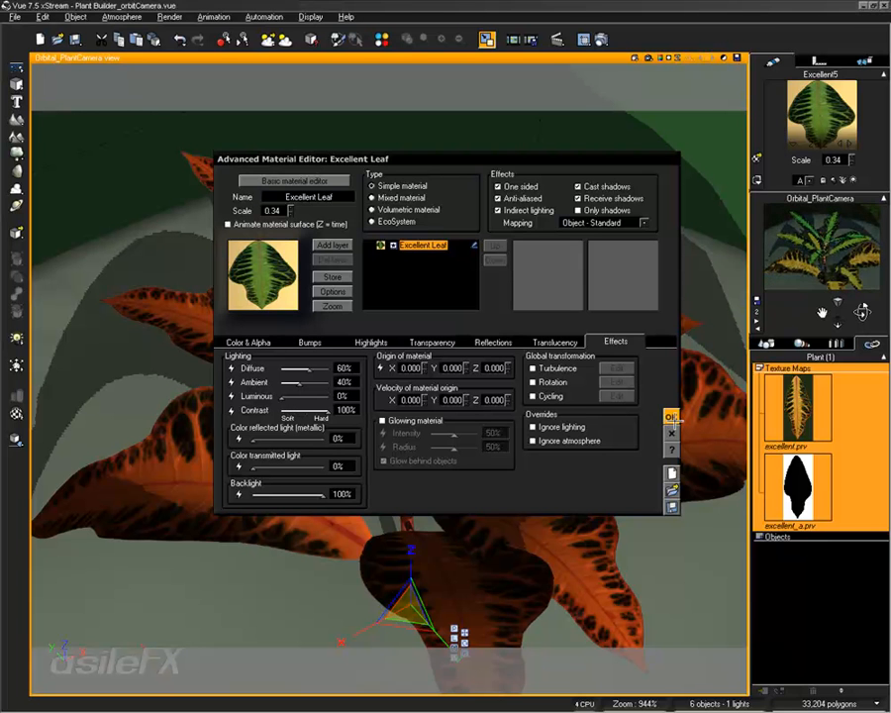
key(Return)
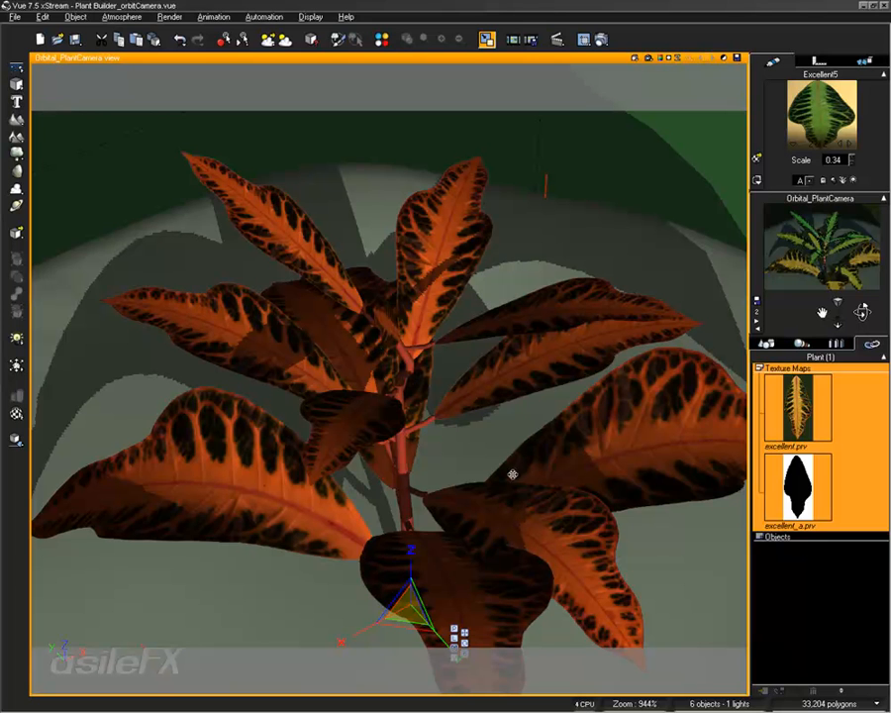
- Delete the Excellent5 plant from the scene, leaving the plant stand in place
click(766, 344)
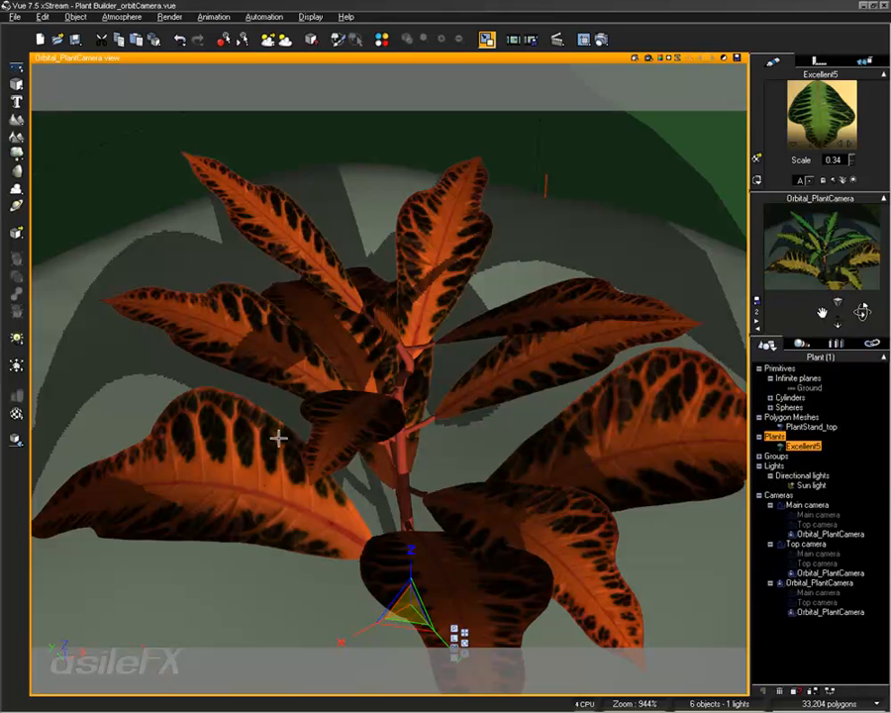
key(Delete)
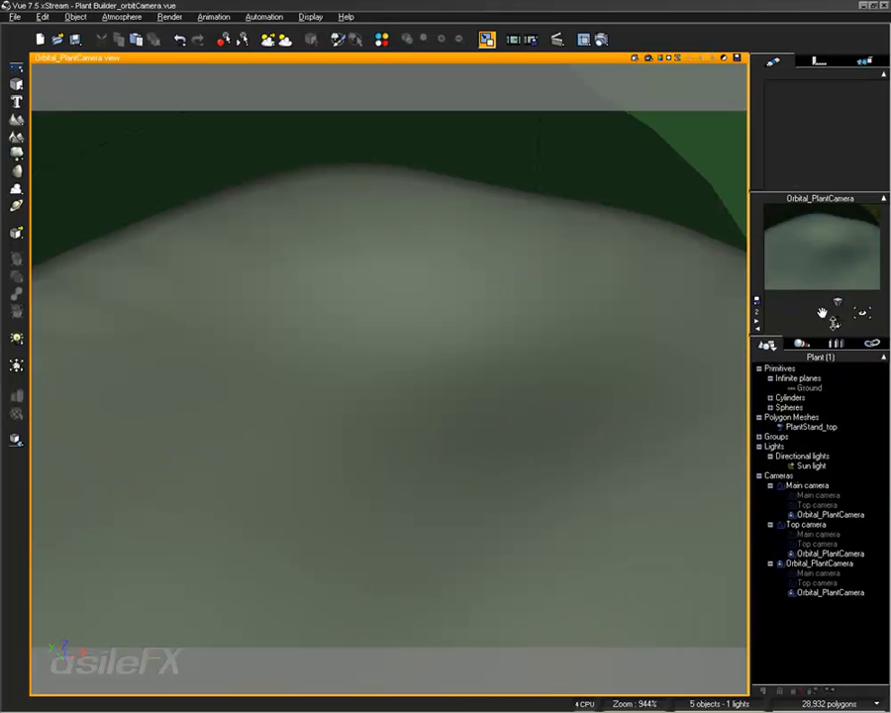
right_drag(660, 326, 661, 425)
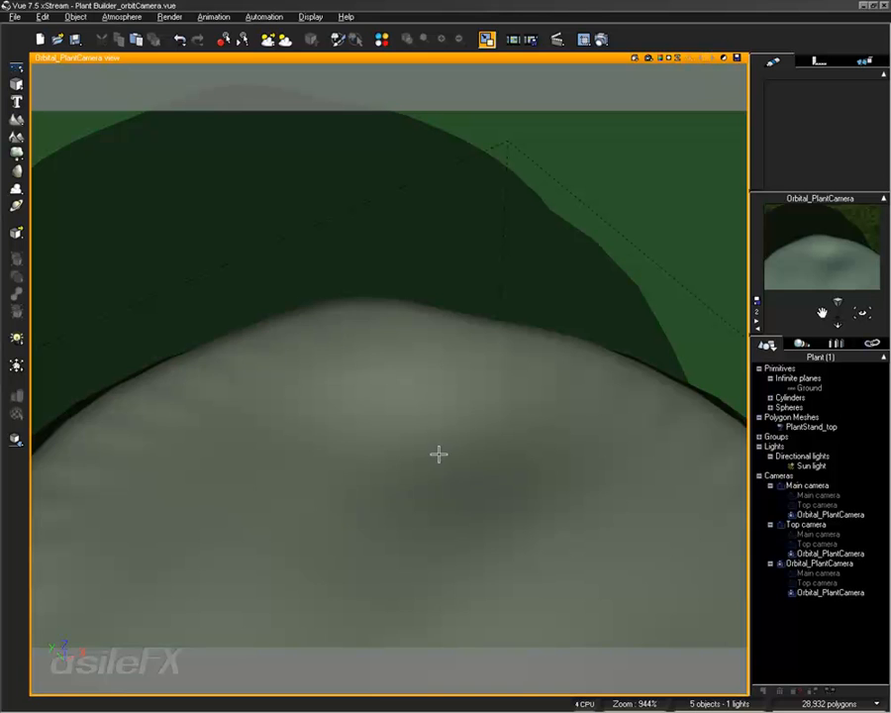
- Copy the Ground object's grass material and paste it onto PlantStand_top
click(506, 396)
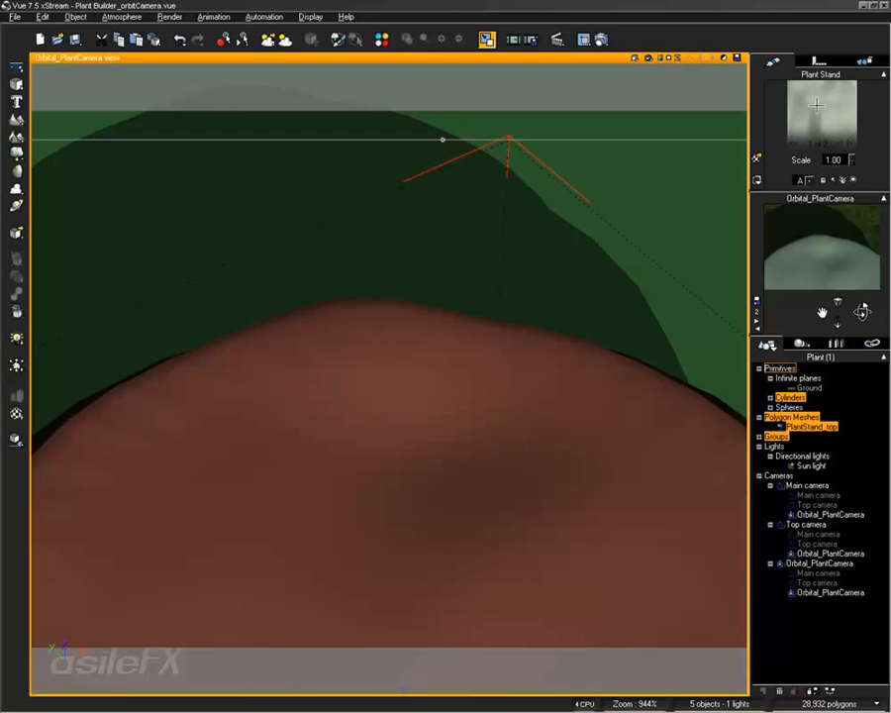
click(806, 387)
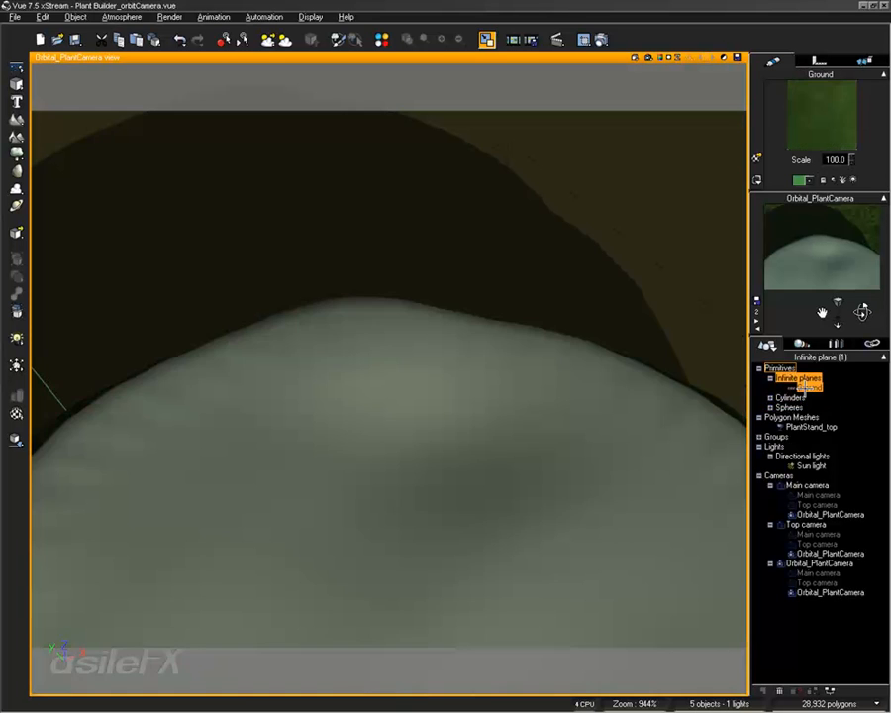
right_click(842, 115)
click(792, 138)
click(807, 427)
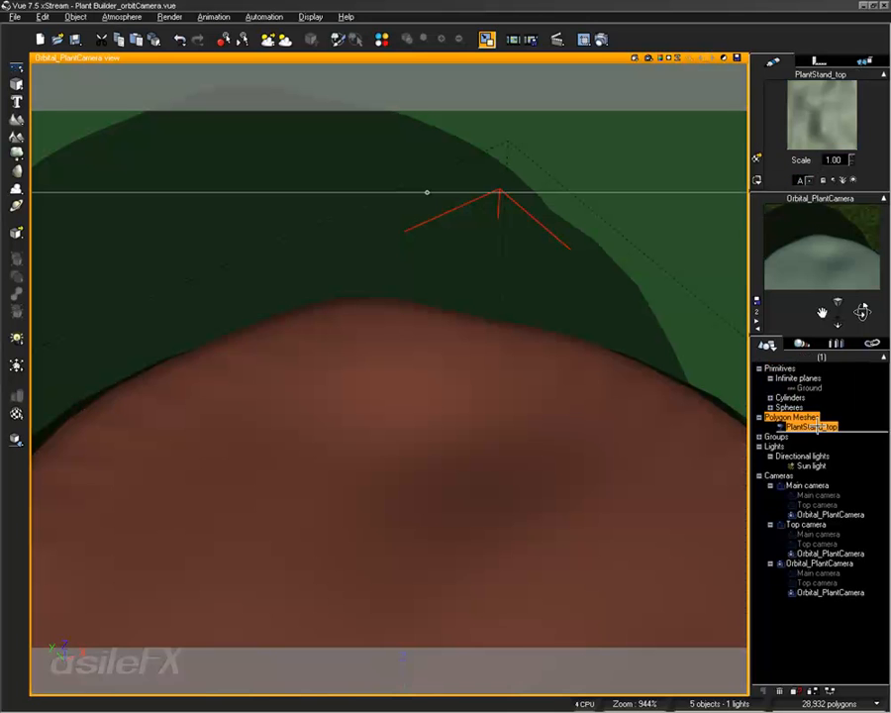
right_click(822, 117)
click(772, 159)
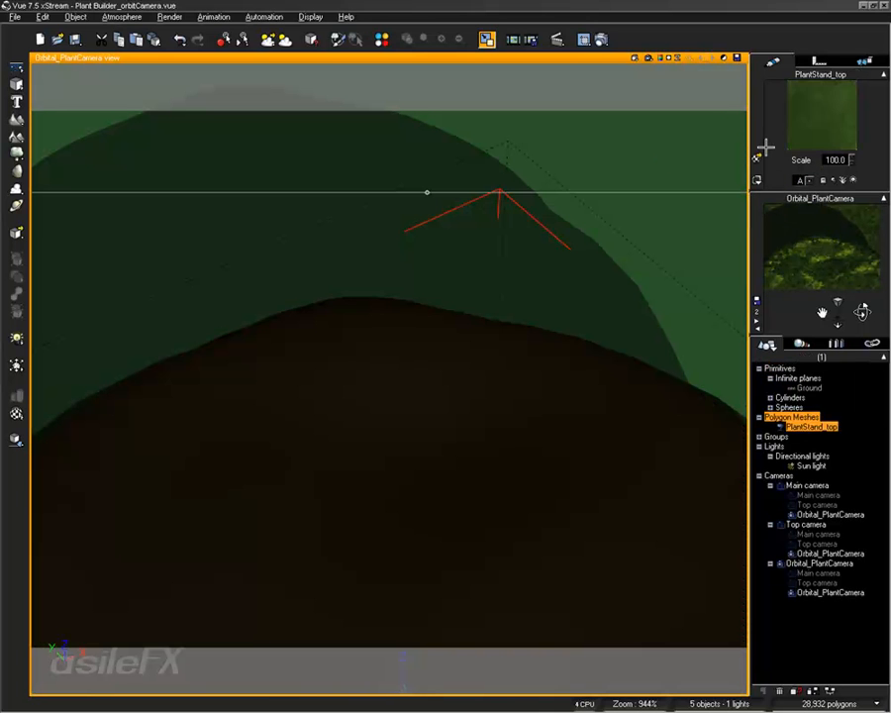
- Convert PlantStand_top's Grass material to an EcoSystem and set its underlying Grass layer scale to 100
double_click(825, 102)
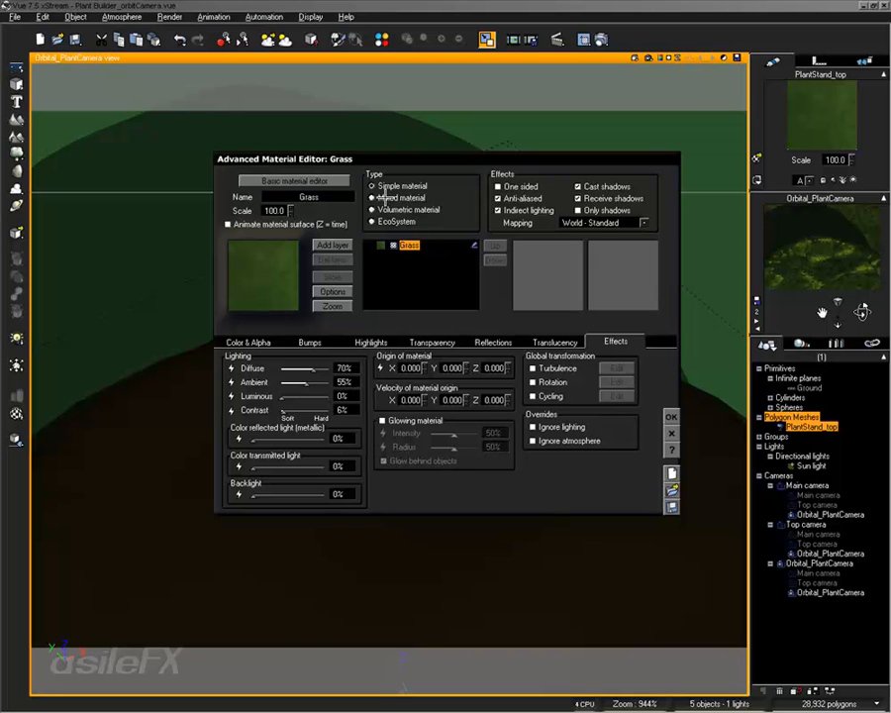
click(404, 222)
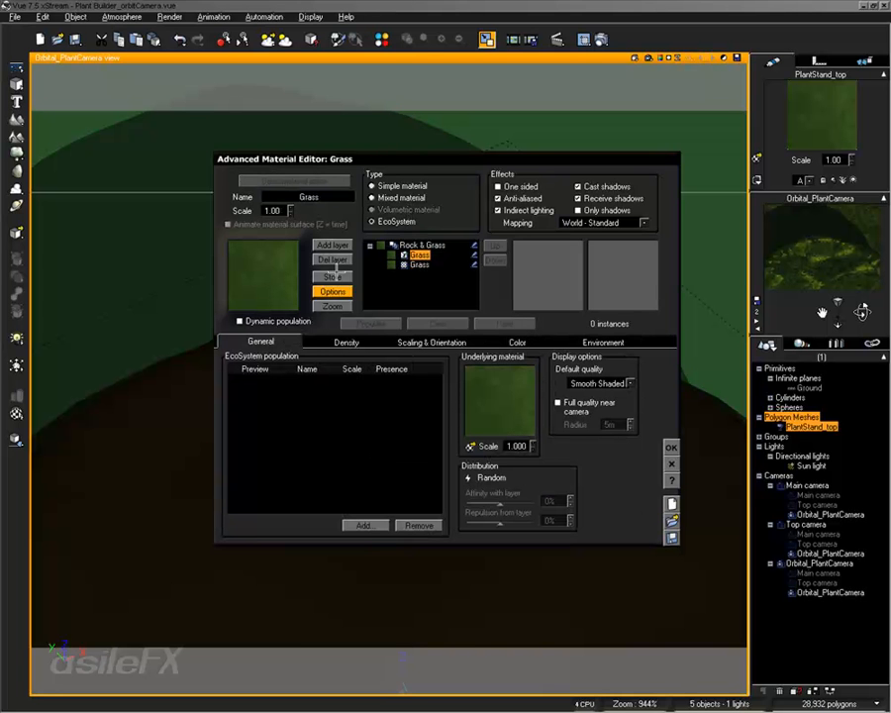
click(420, 264)
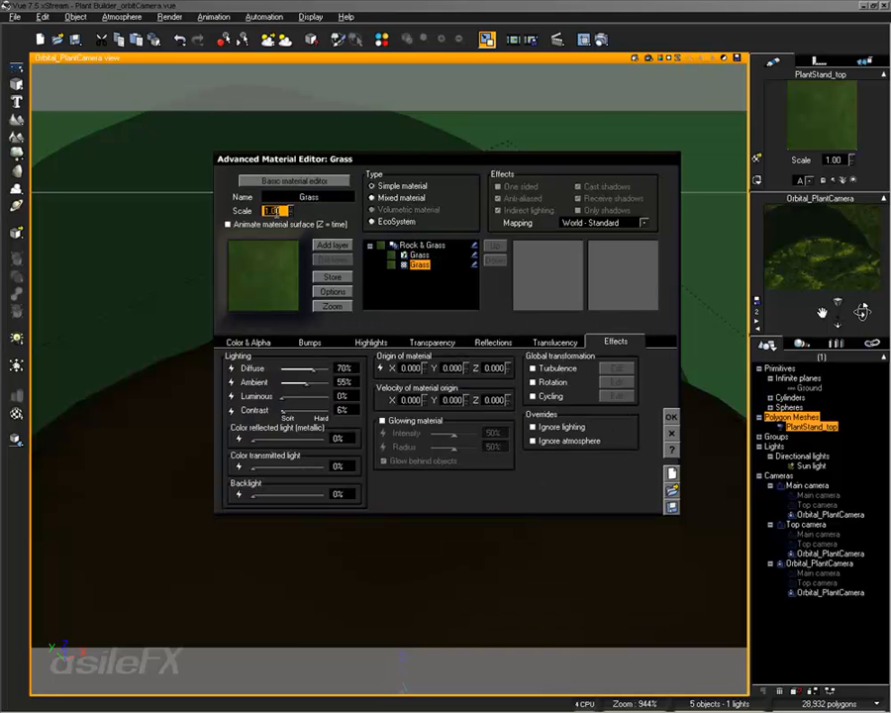
click(420, 254)
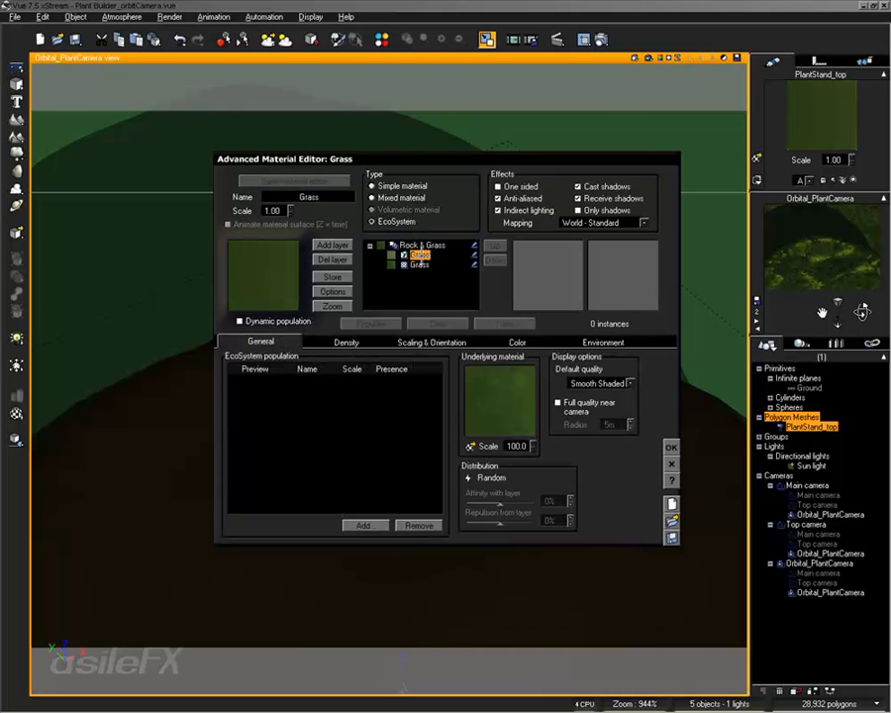
- Add the Excellent plant species to the Grass EcoSystem layer's population
click(364, 525)
click(353, 468)
click(421, 264)
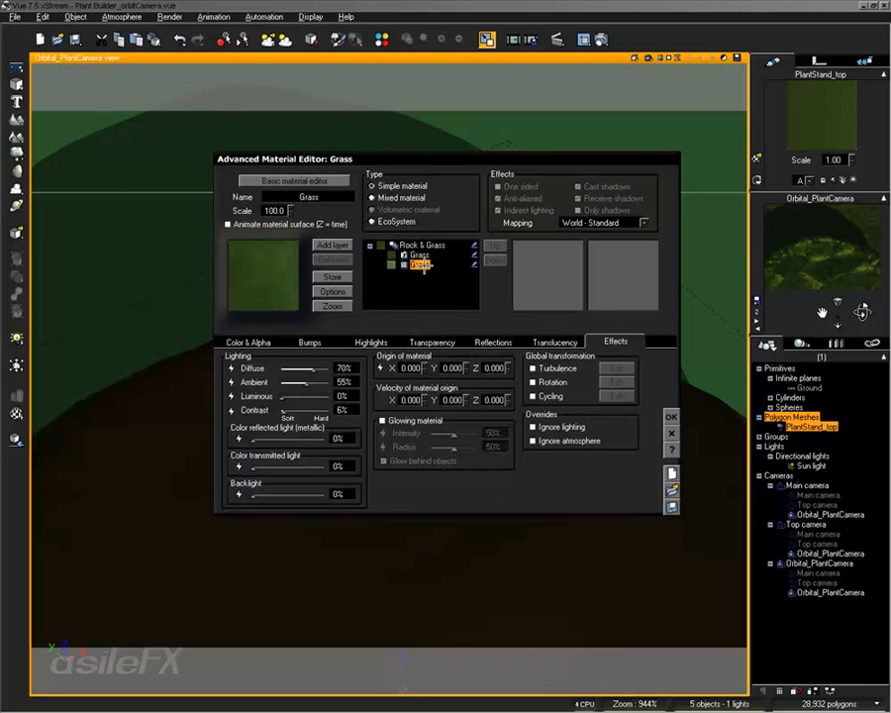
click(420, 255)
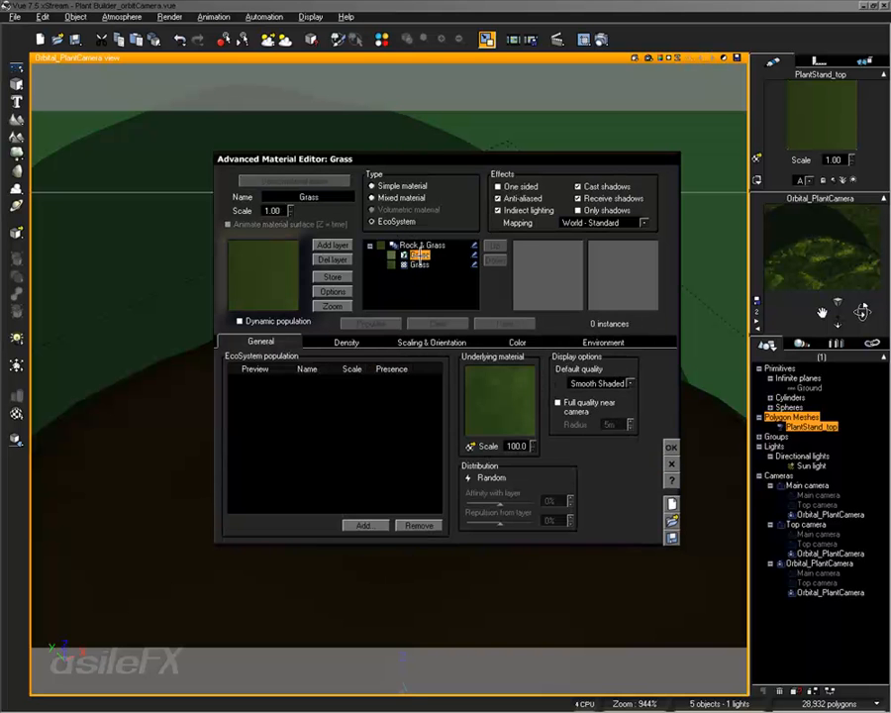
click(364, 525)
click(387, 545)
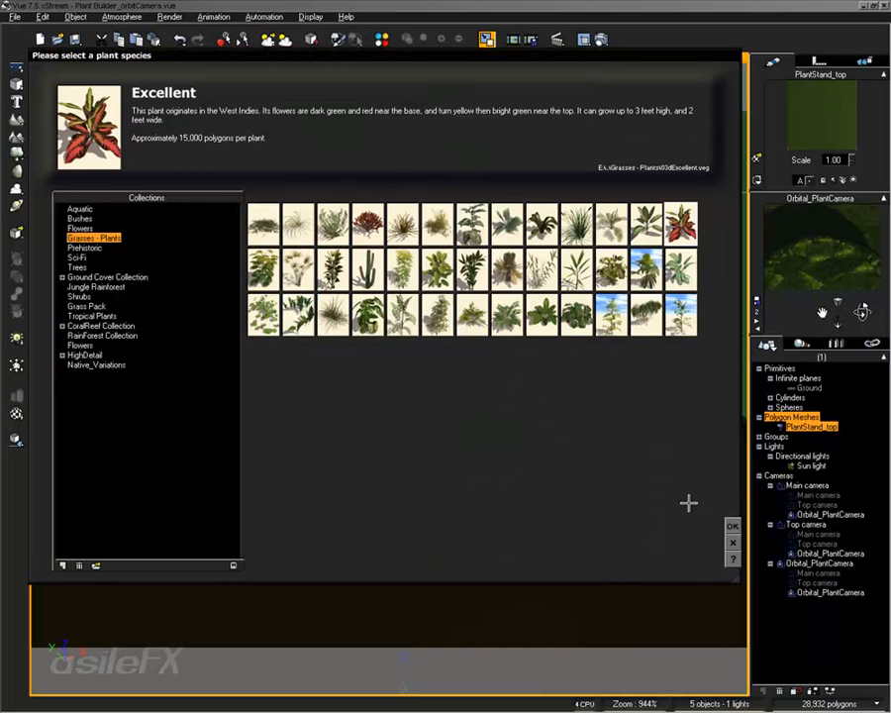
click(733, 525)
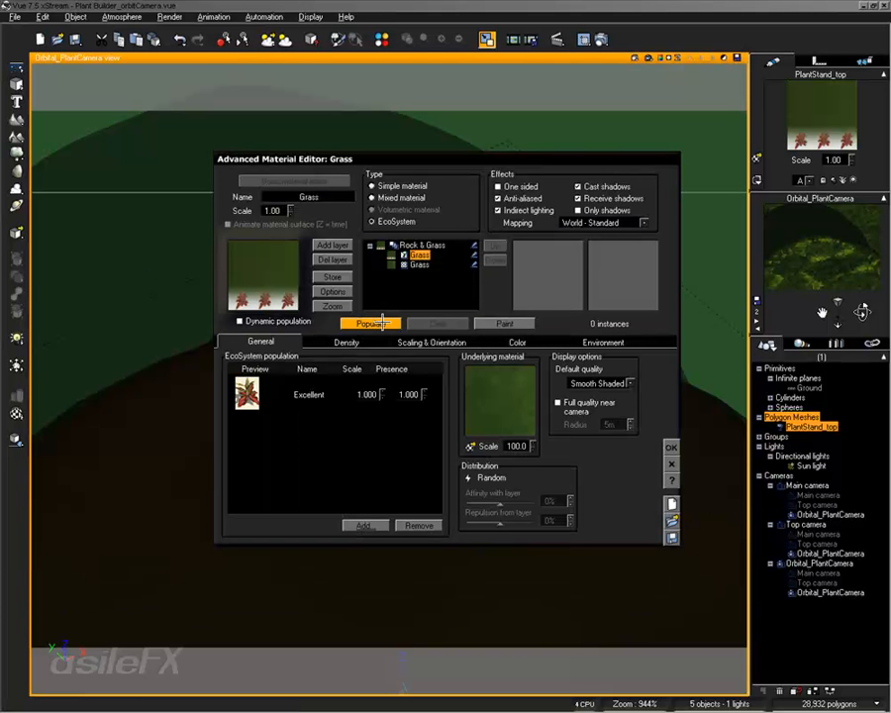
- Widen the EcoSystem's altitude and slope ranges to -1.00 through 1.00, with top and steep fuzziness at 0%
click(603, 342)
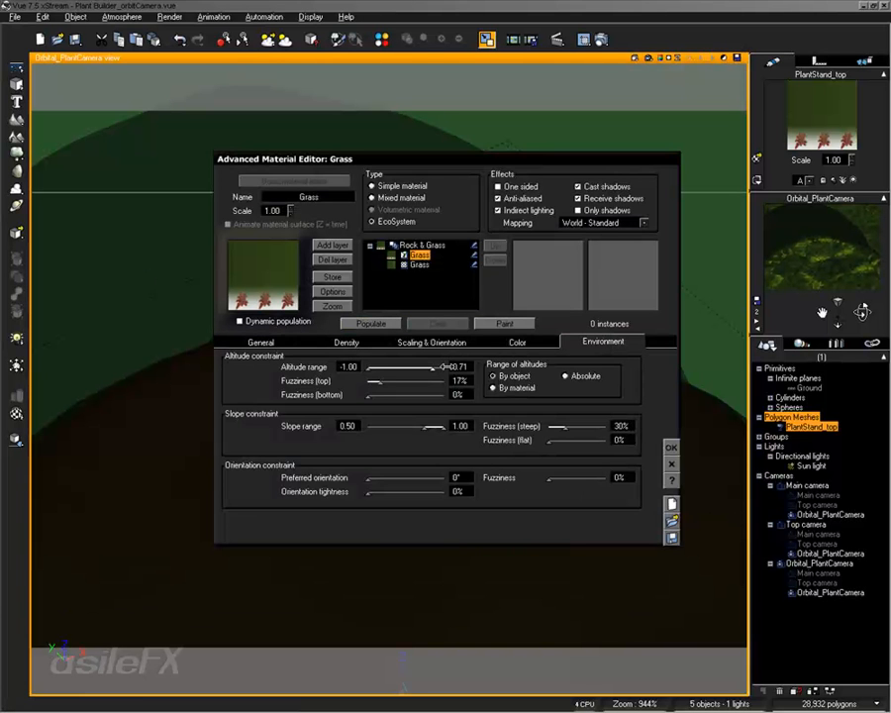
drag(390, 384, 368, 383)
drag(433, 426, 366, 426)
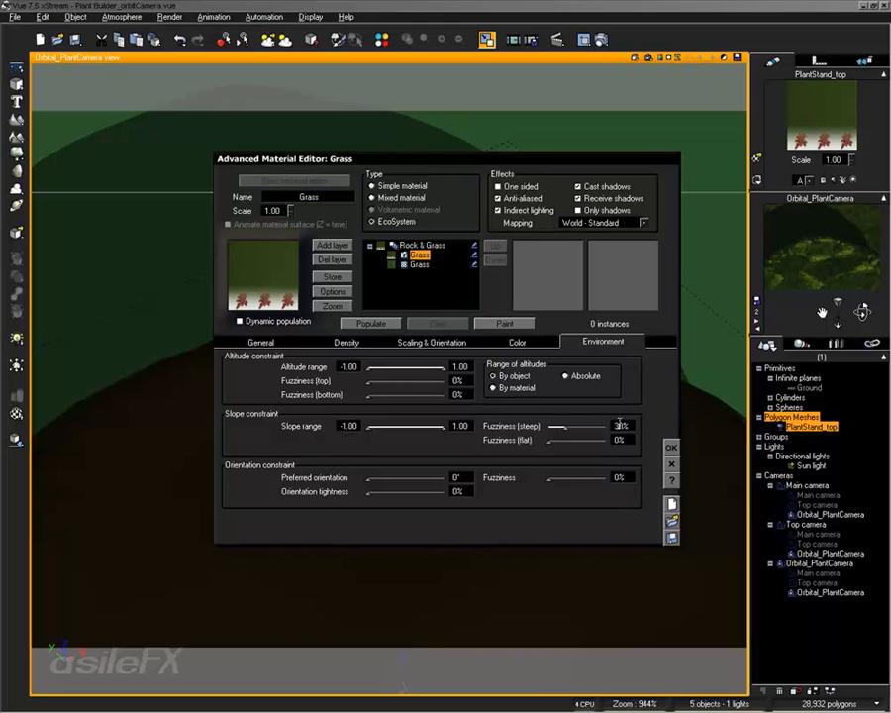
drag(560, 426, 485, 417)
click(415, 263)
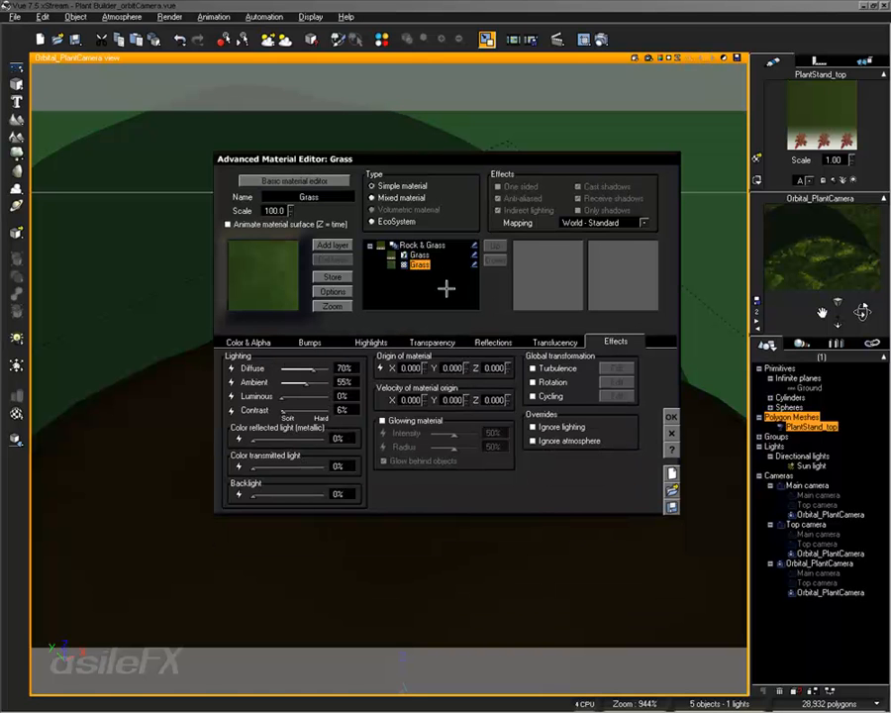
click(420, 254)
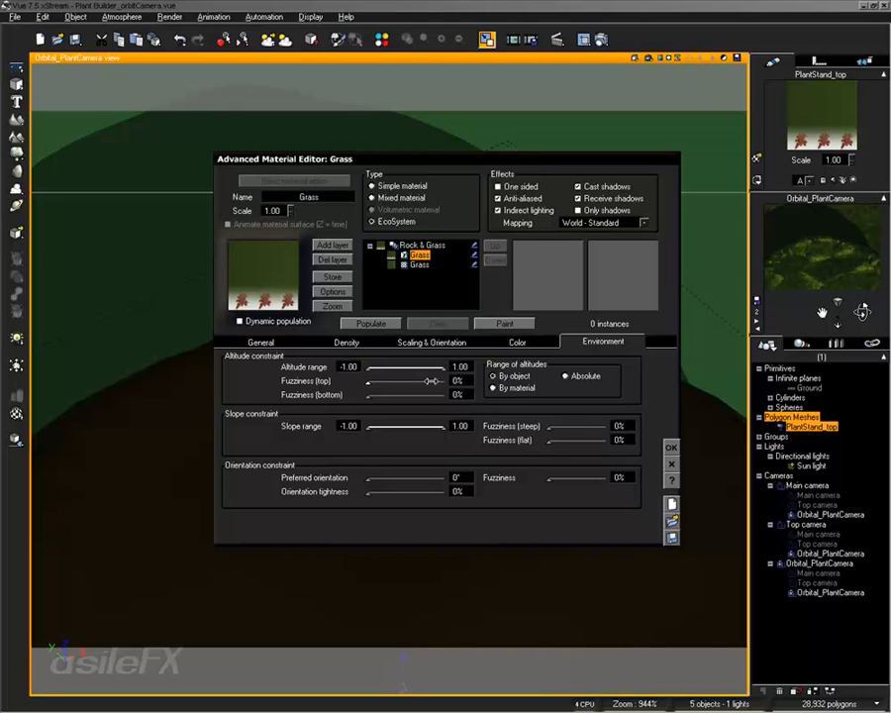
click(348, 341)
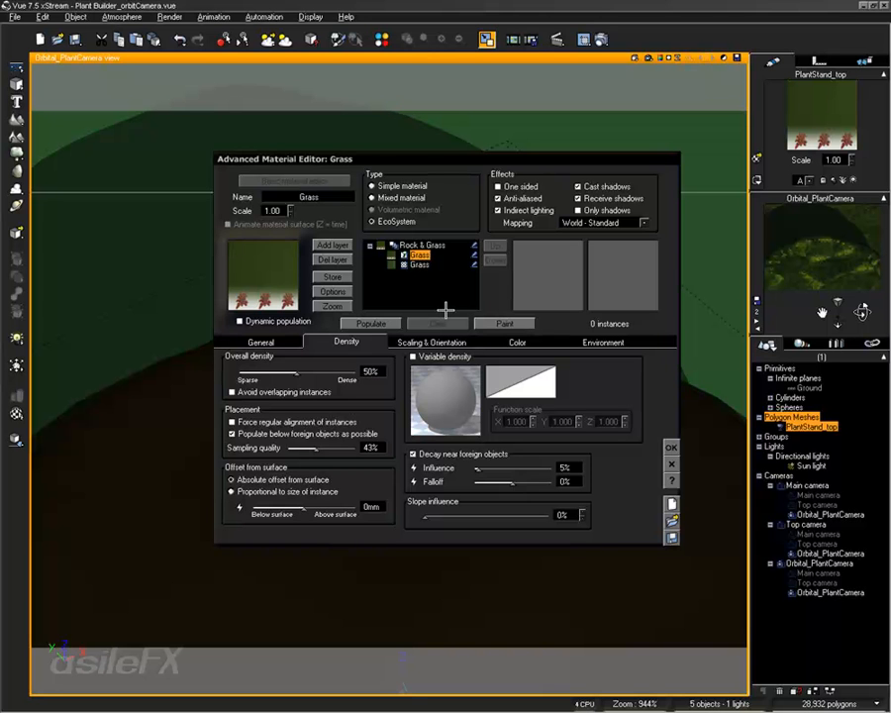
- Add a Large Scale Pale Grass layer to the Rock & Grass material and move it beneath both Grass layers
click(332, 244)
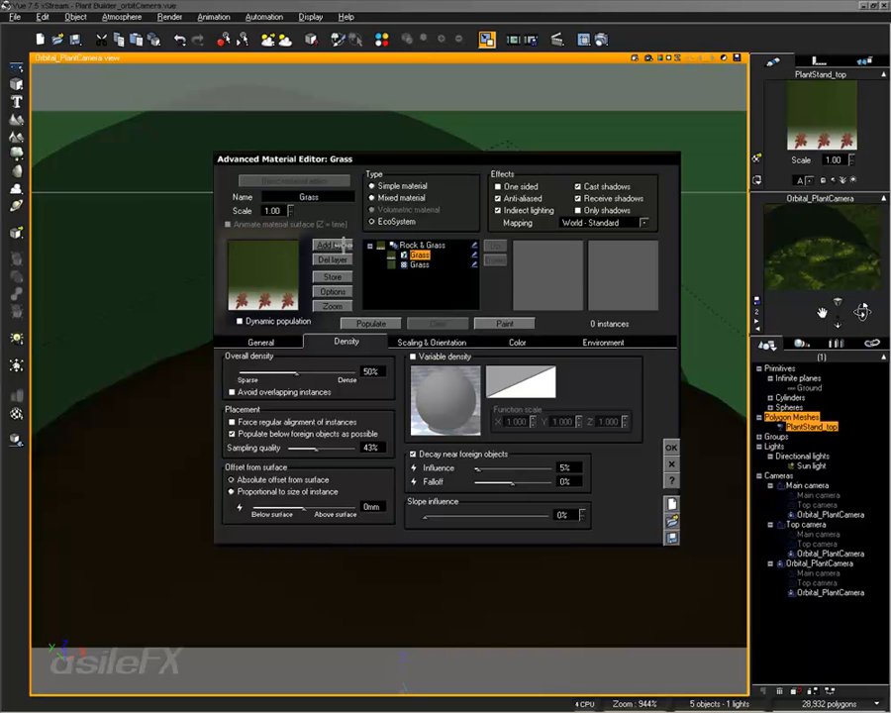
click(376, 230)
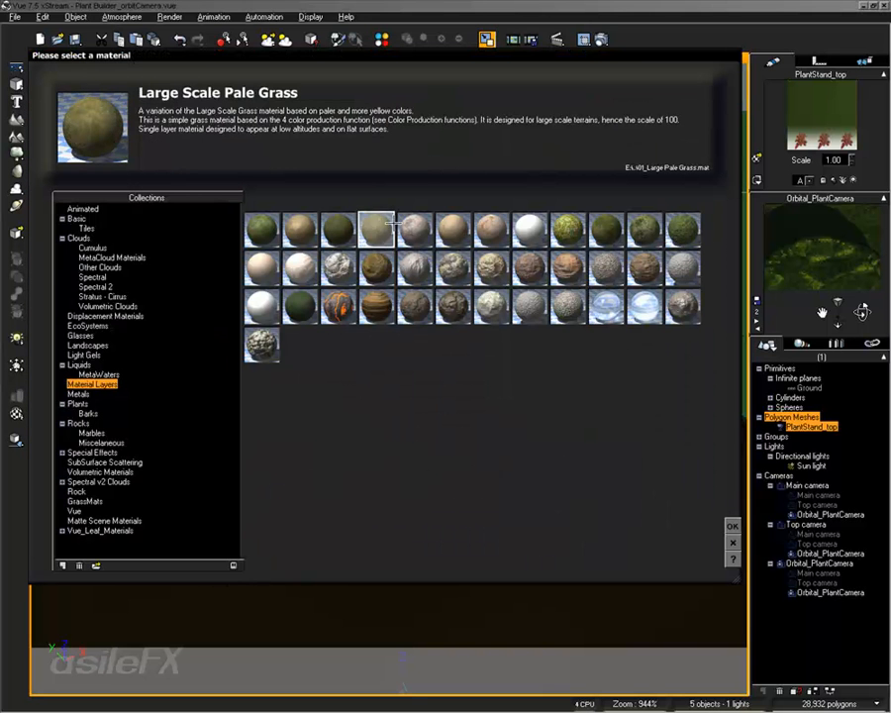
click(732, 526)
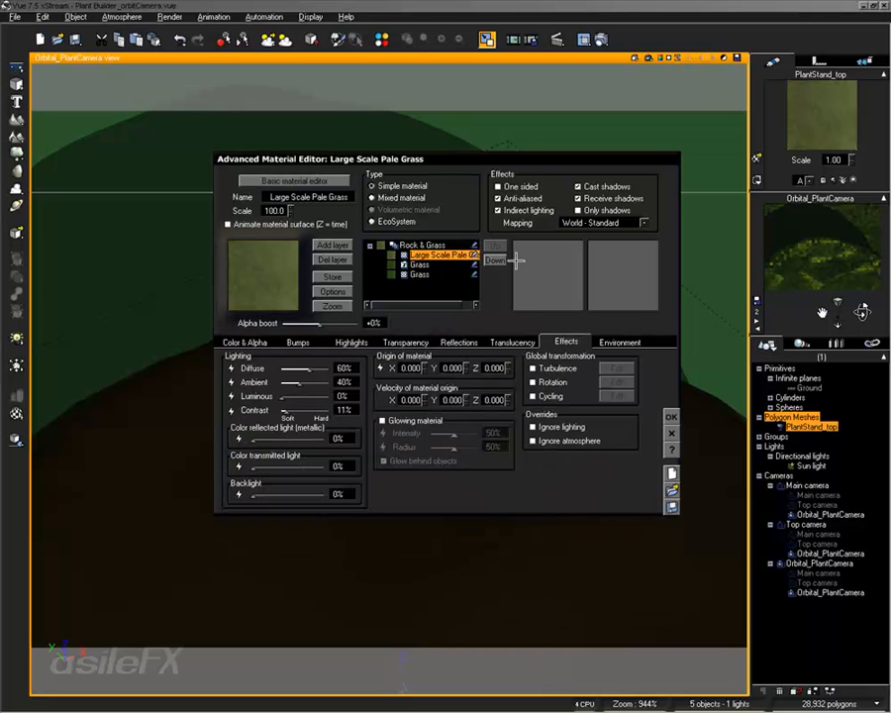
click(495, 261)
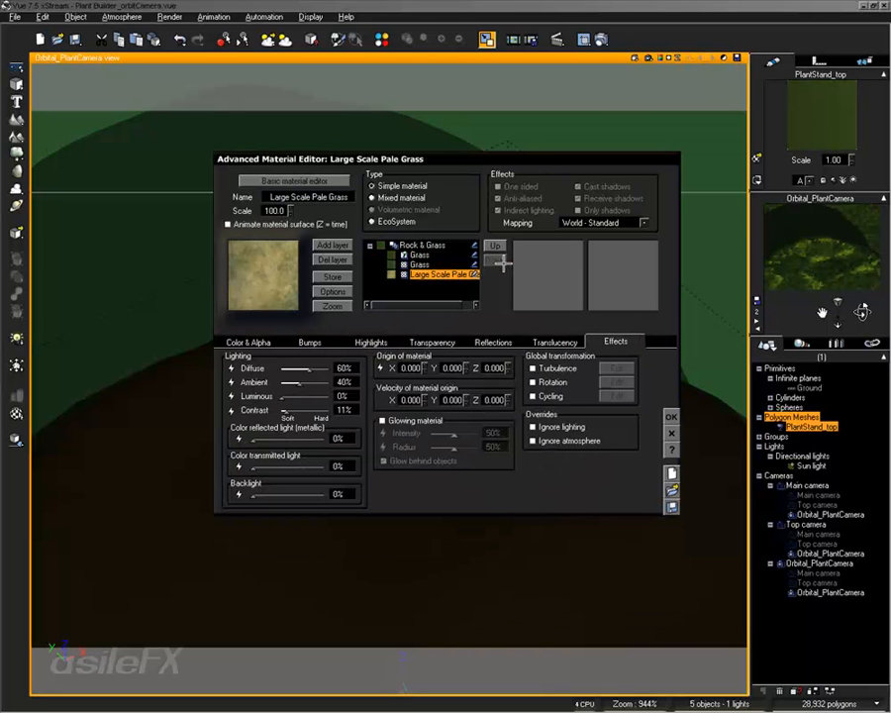
- Widen the simple Grass layer's altitude and slope ranges to -1.00 through 1.00, with top and steep fuzziness at 0%
click(419, 264)
click(618, 340)
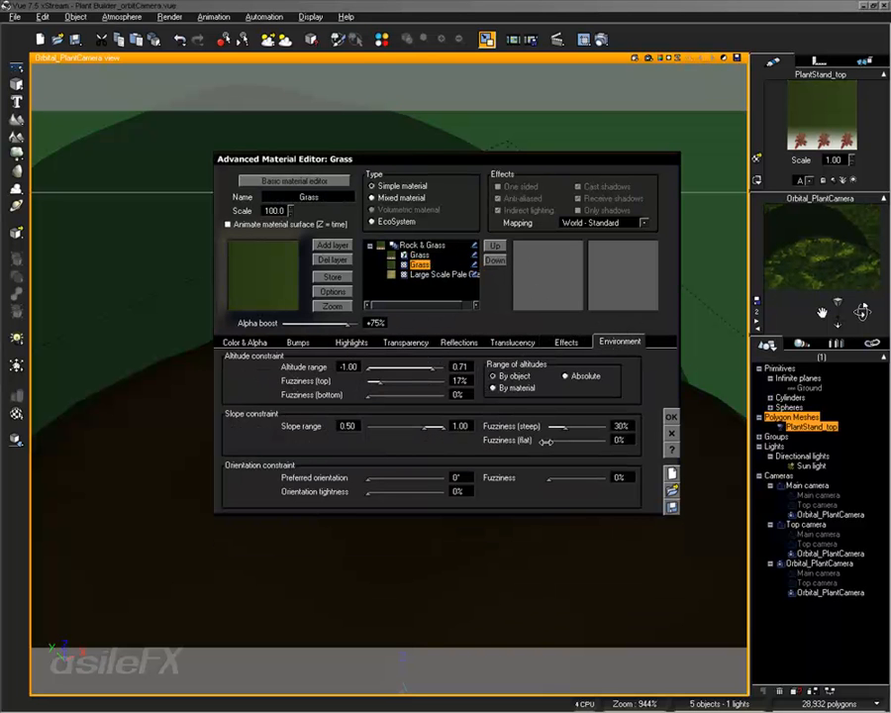
drag(436, 371, 457, 370)
drag(382, 381, 363, 383)
drag(424, 426, 365, 428)
drag(590, 432, 550, 429)
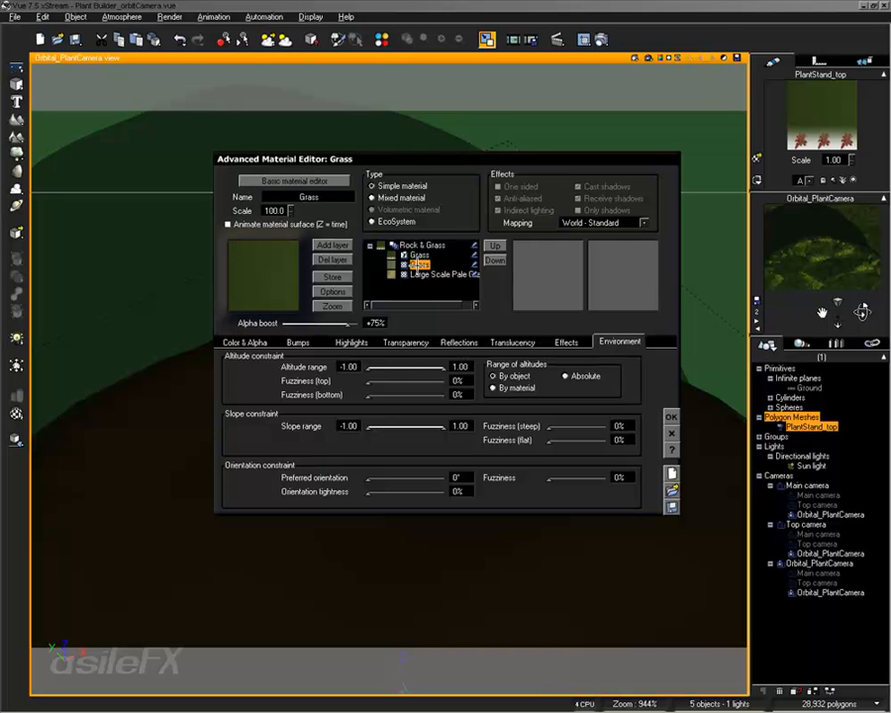
- Delete the Large Scale Pale Grass layer and the Grass EcoSystem layer, keeping only the simple Grass material
click(436, 274)
click(332, 258)
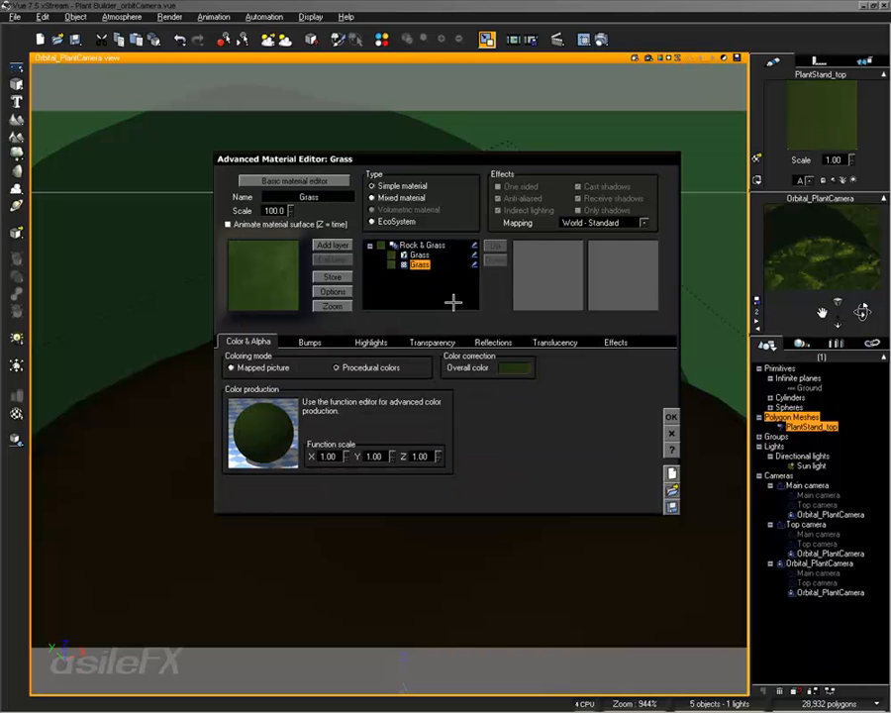
click(420, 253)
click(333, 258)
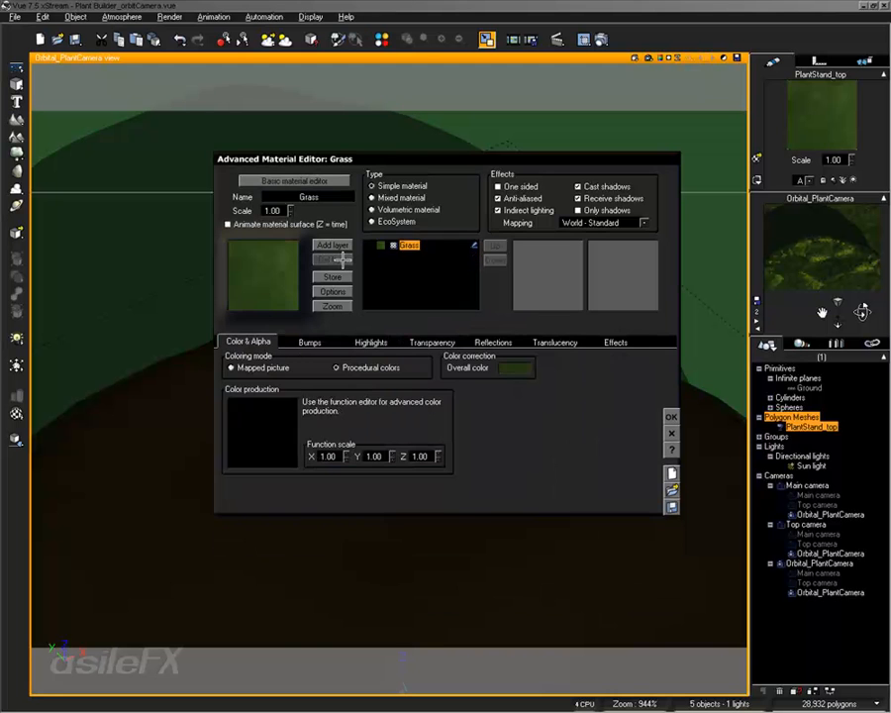
- Convert the remaining Grass material to an EcoSystem and check the new layer's altitude and slope constraints
click(408, 220)
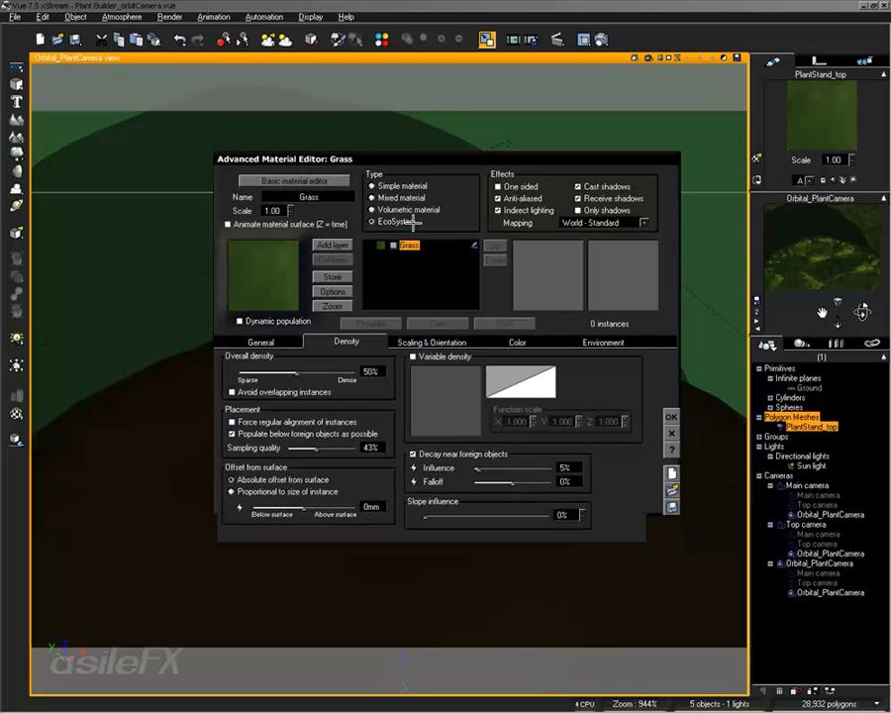
click(420, 265)
click(420, 255)
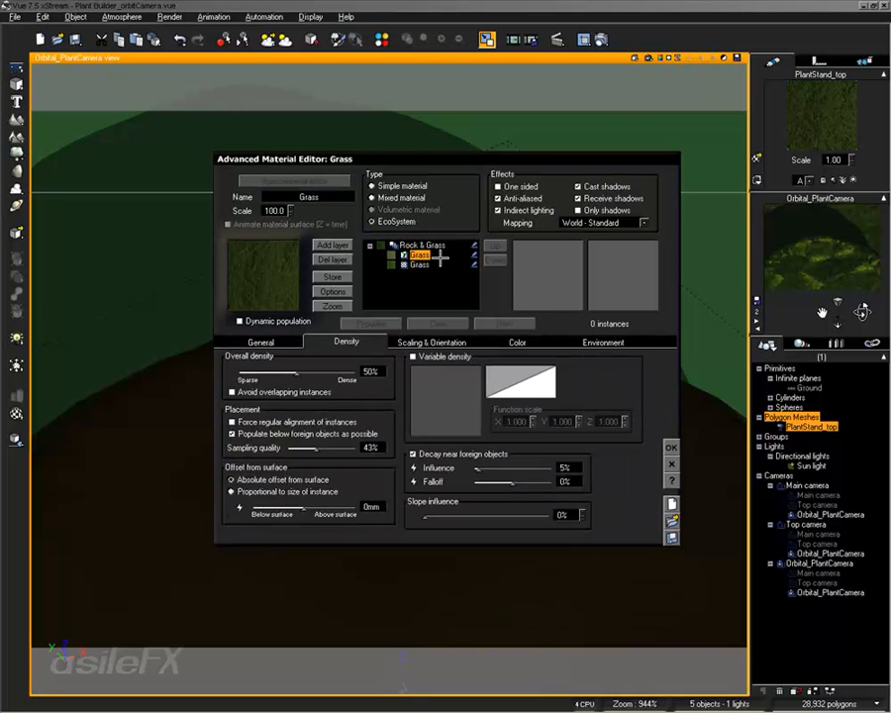
click(601, 342)
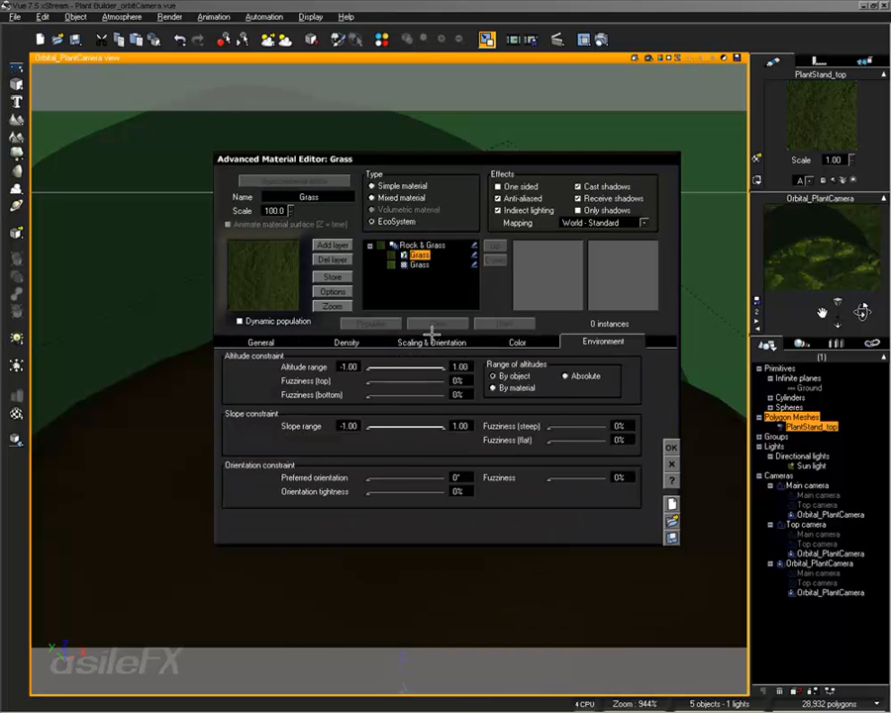
- Set the Grass EcoSystem layer's scale to 1
click(419, 265)
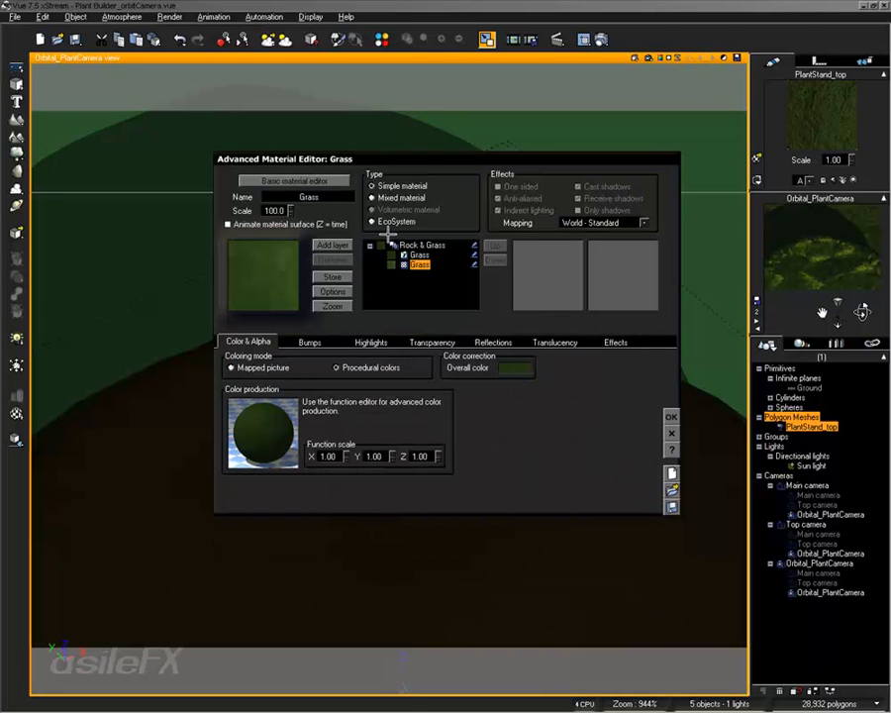
click(421, 256)
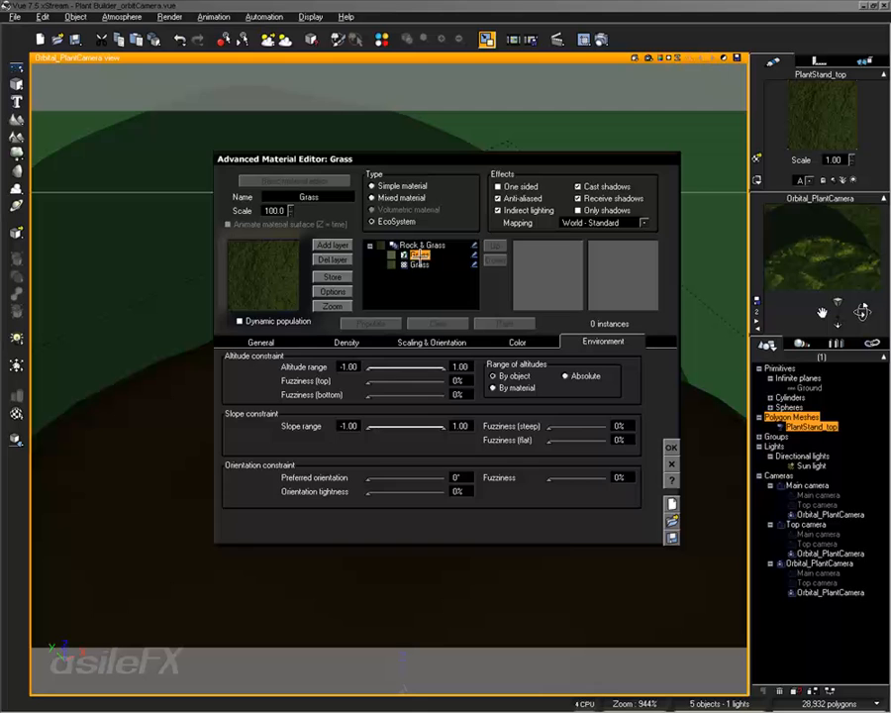
click(279, 341)
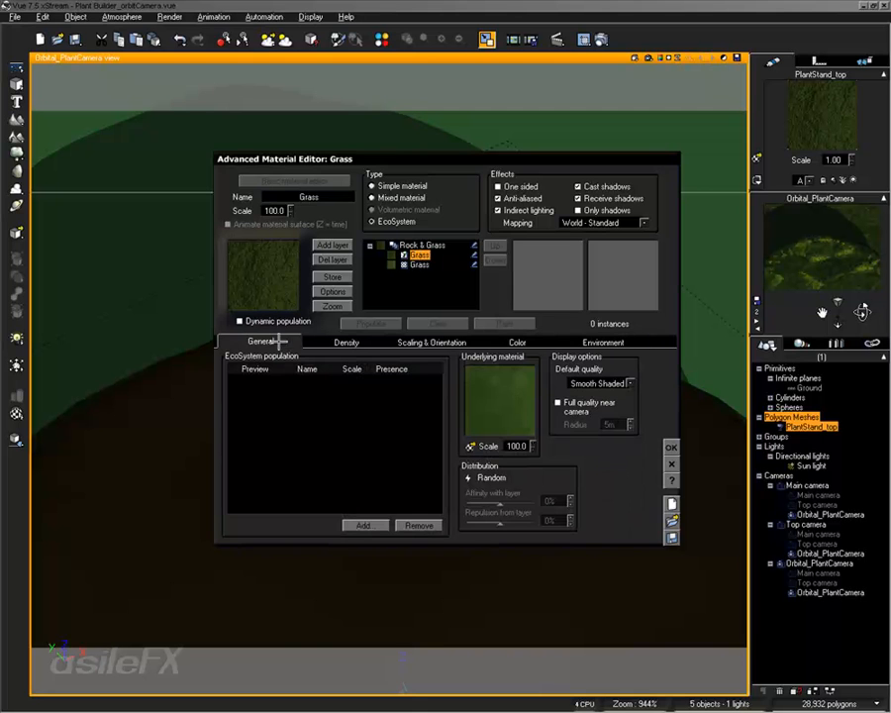
double_click(275, 211)
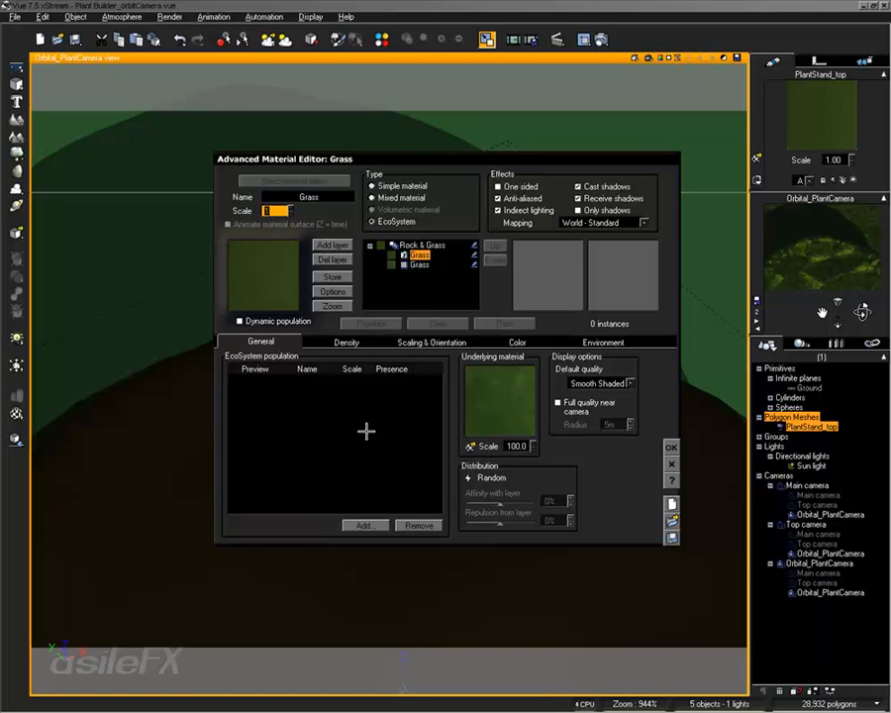
- Compare the scale settings of the Rock & Grass material, its EcoSystem layer and its underlying Grass layer
click(419, 264)
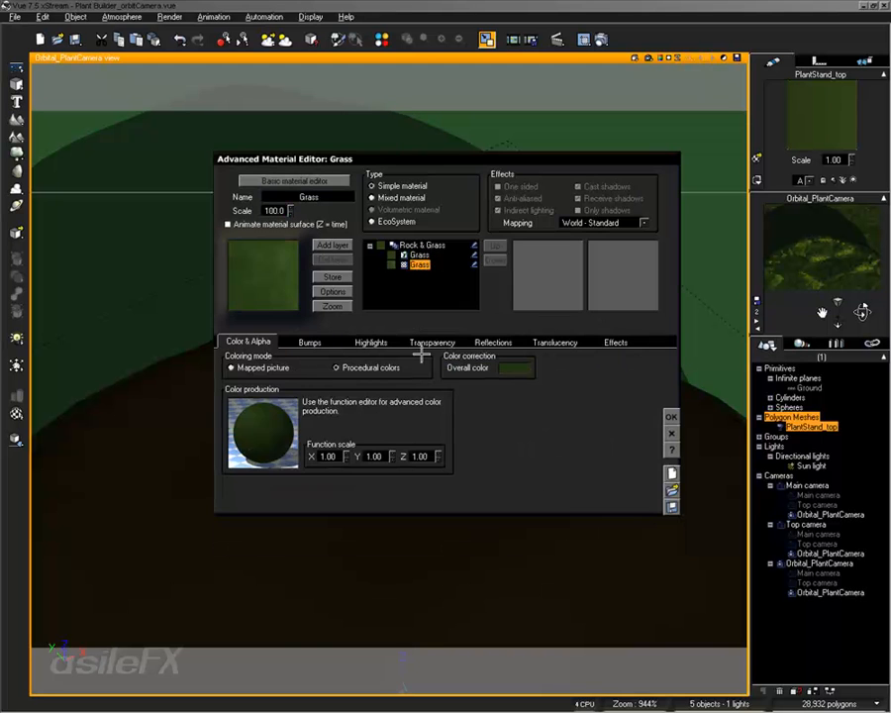
click(421, 254)
click(281, 210)
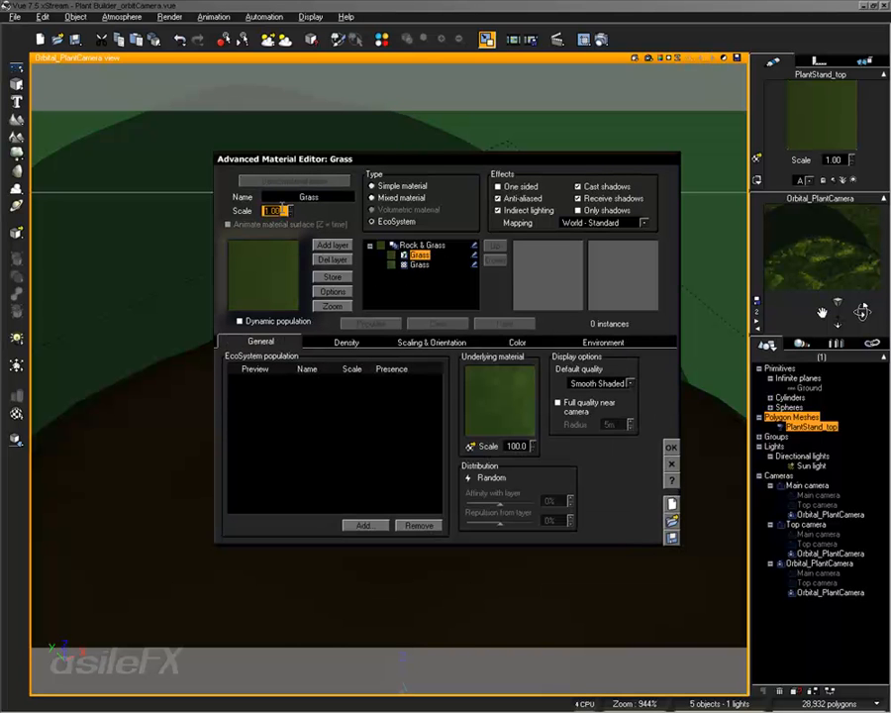
text(60)
click(420, 264)
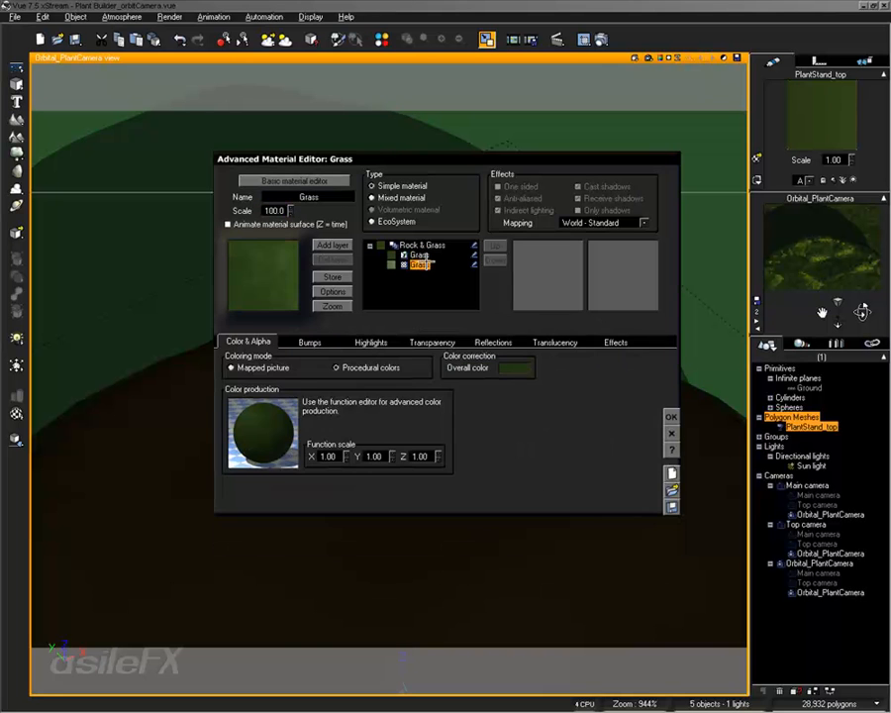
click(421, 245)
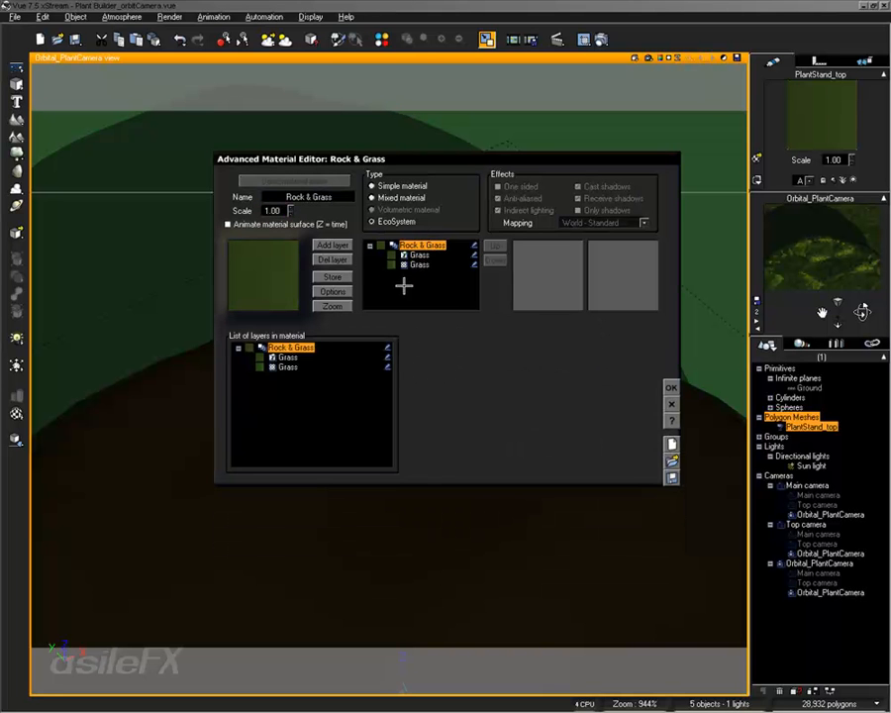
click(418, 264)
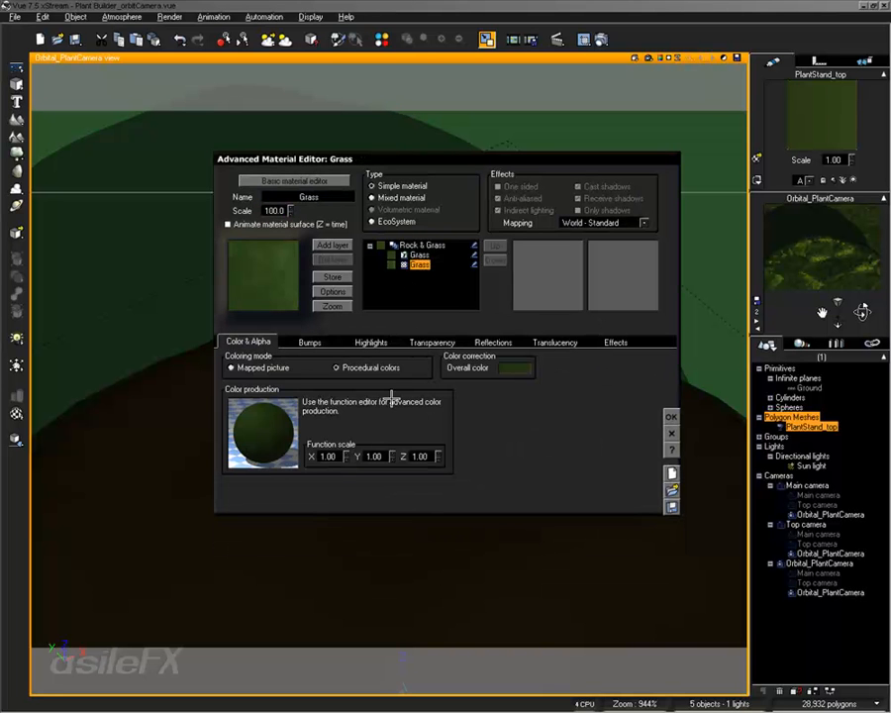
- Add the Excellent plant species to the rebuilt Grass EcoSystem layer's population
click(420, 255)
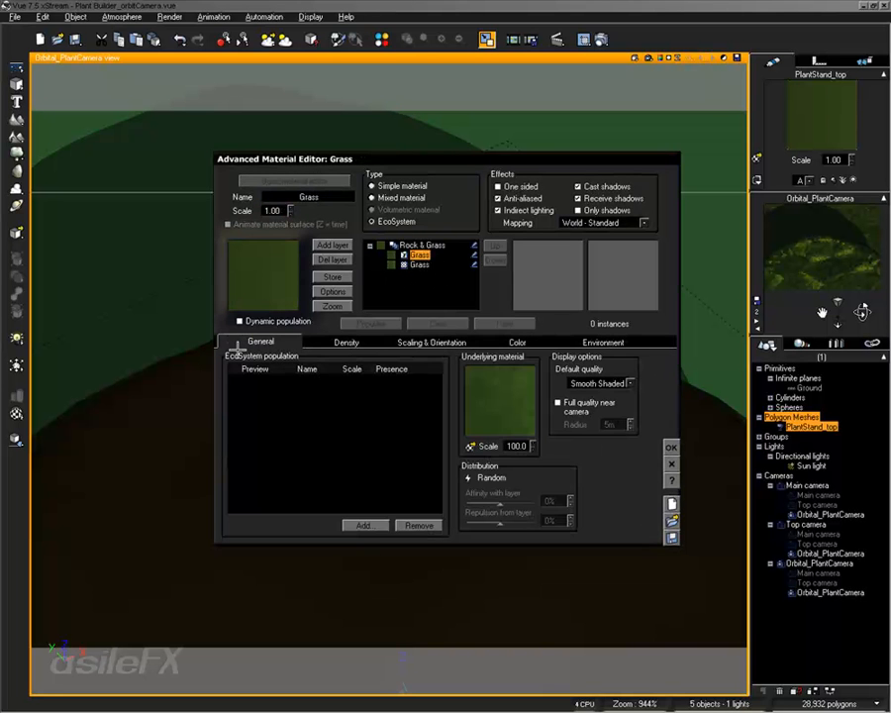
click(376, 526)
click(399, 545)
double_click(523, 369)
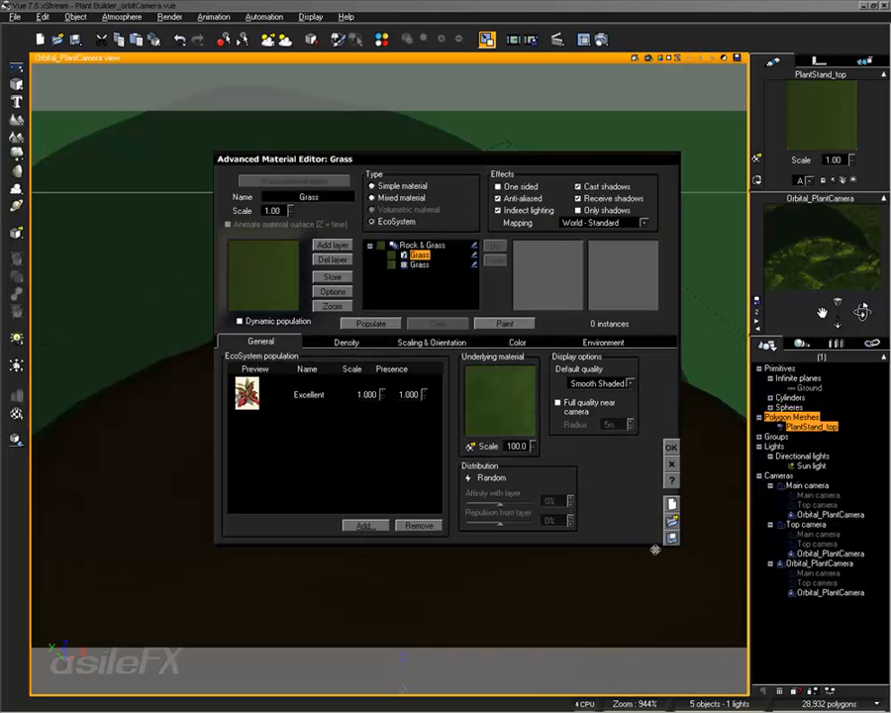
- Populate the Grass EcoSystem with decay near foreign objects turned off and overall density at 76%, and accept the material
click(369, 323)
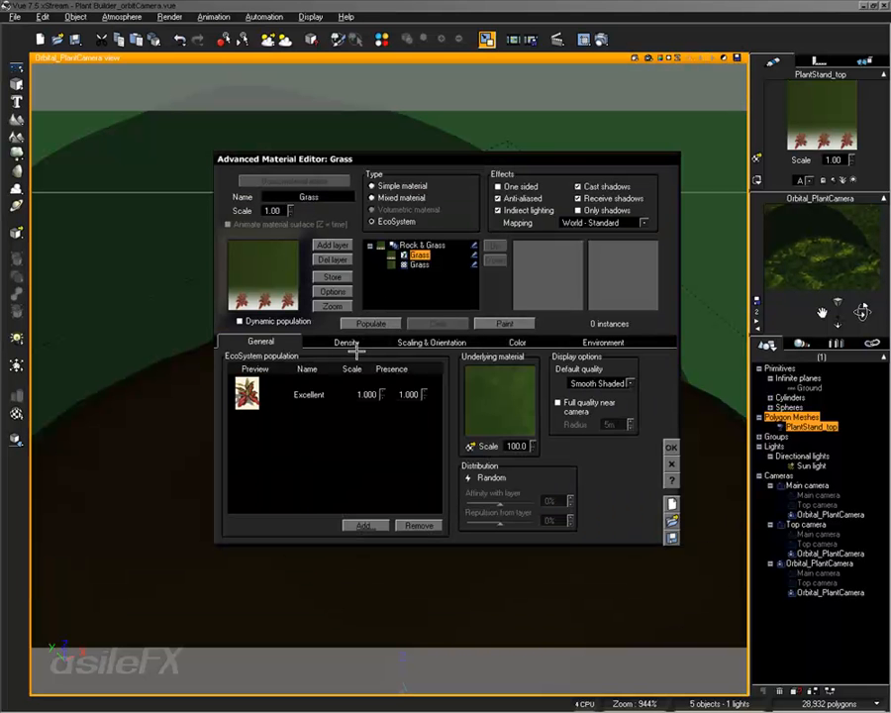
click(347, 342)
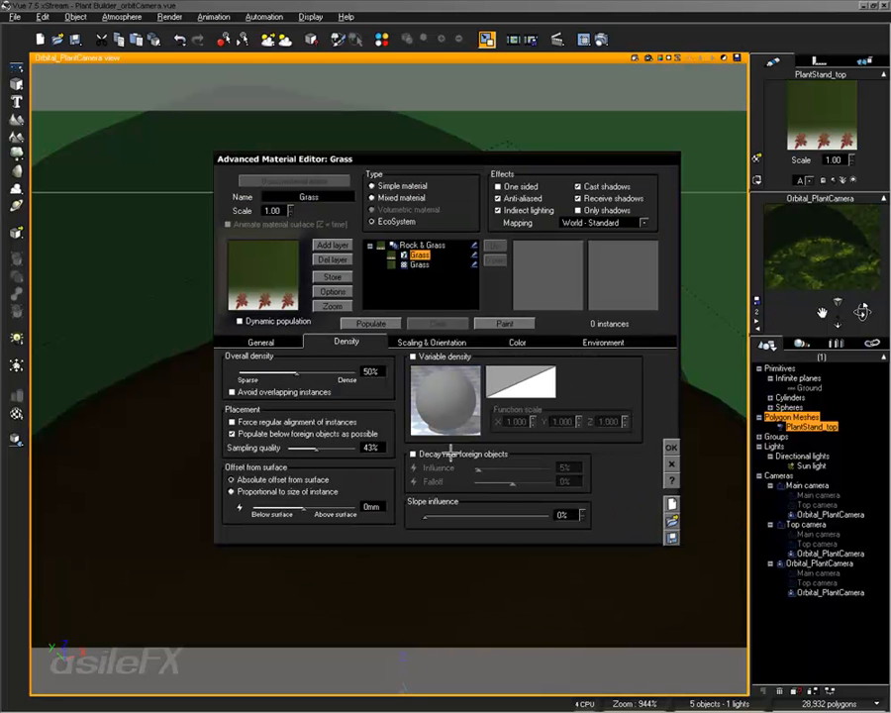
click(386, 325)
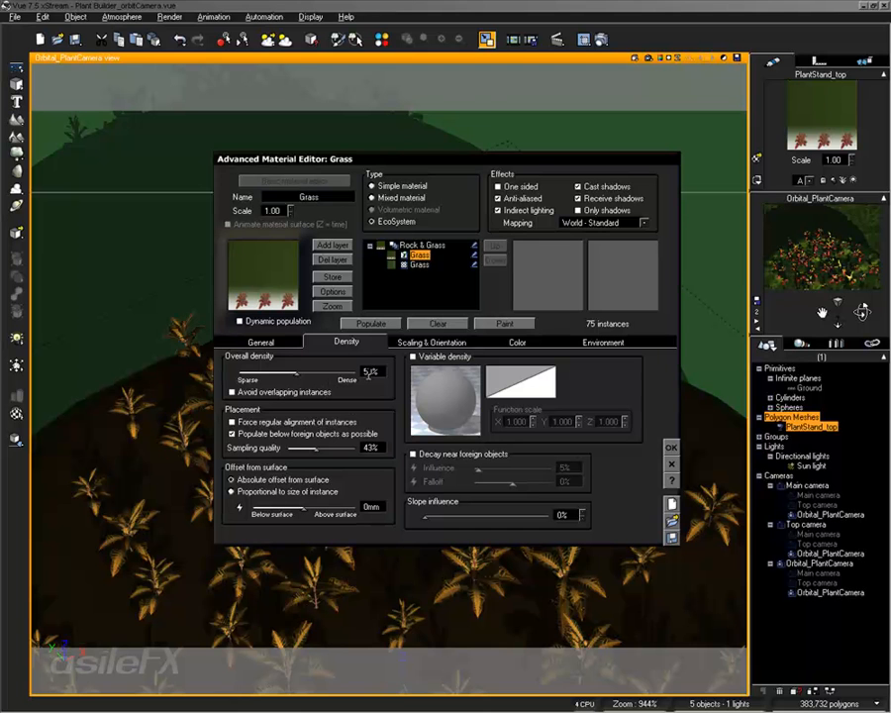
drag(294, 369, 326, 374)
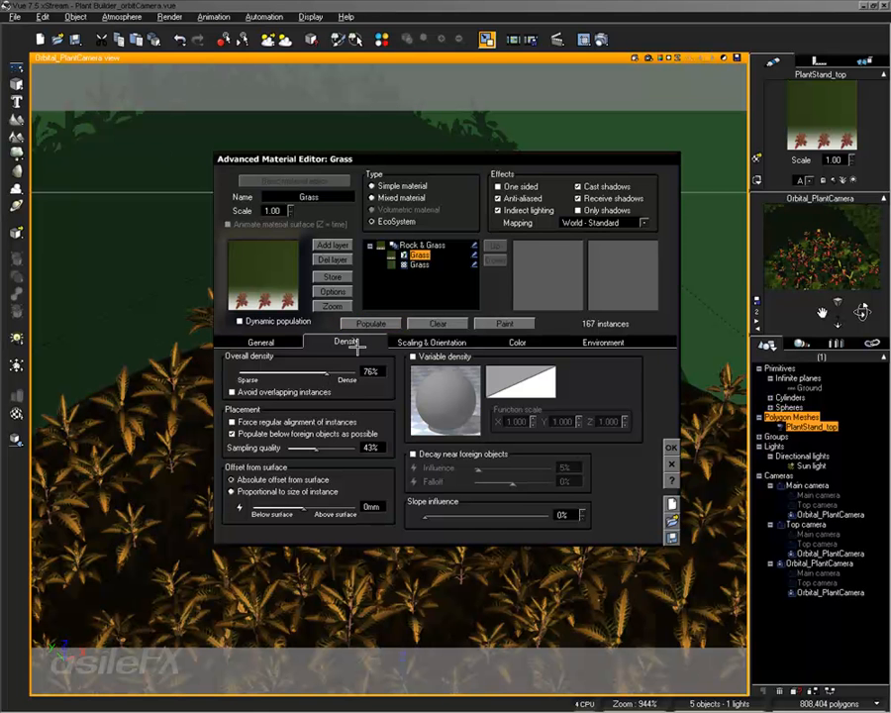
click(670, 447)
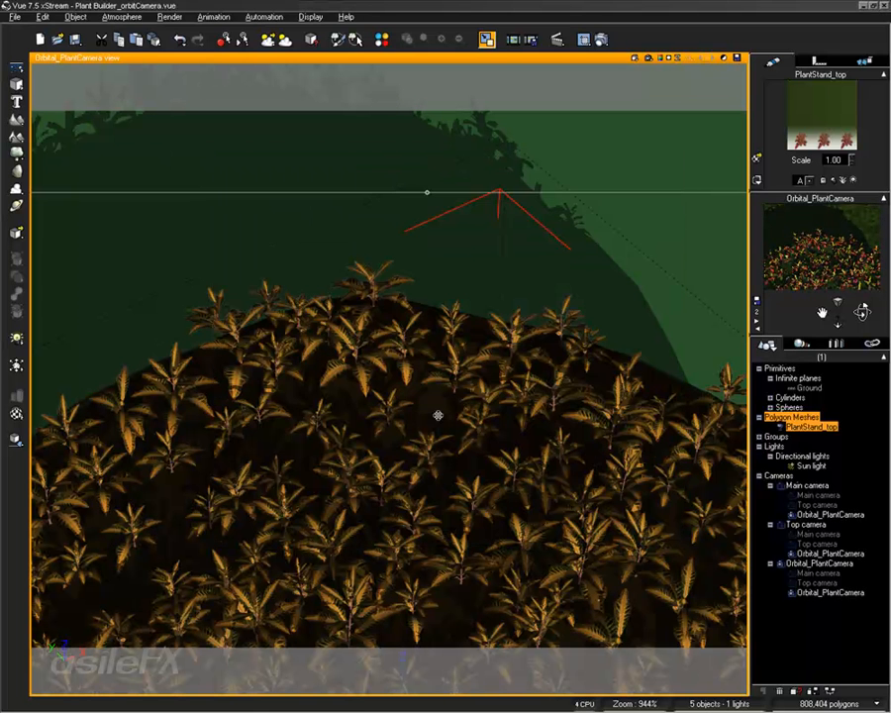
- Render the populated plant stand from a steeper camera angle to screen at Final quality and 800x600, and close the render
right_drag(438, 414, 446, 211)
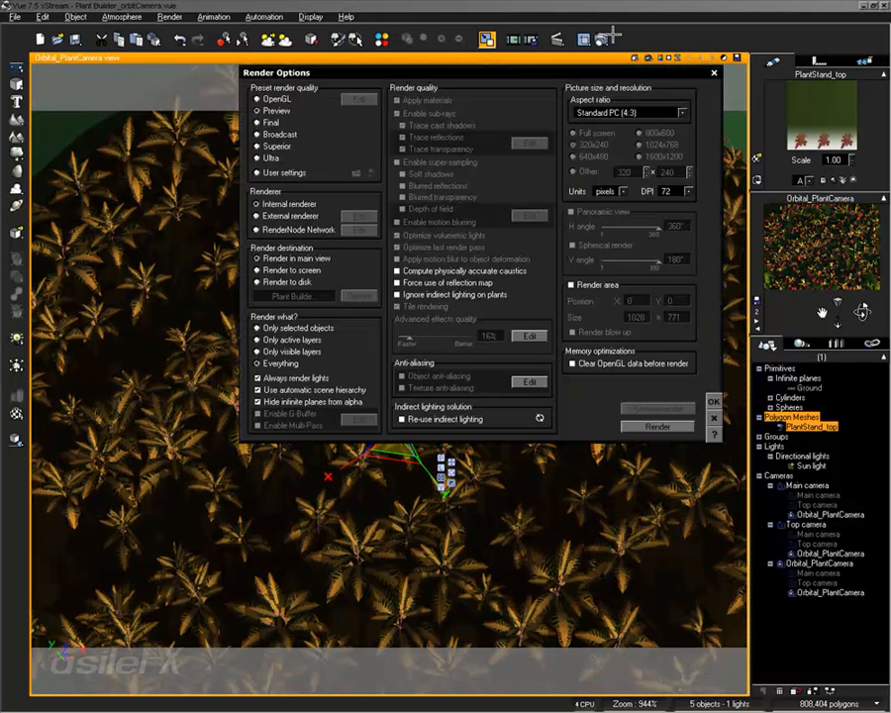
click(381, 39)
click(258, 122)
click(259, 269)
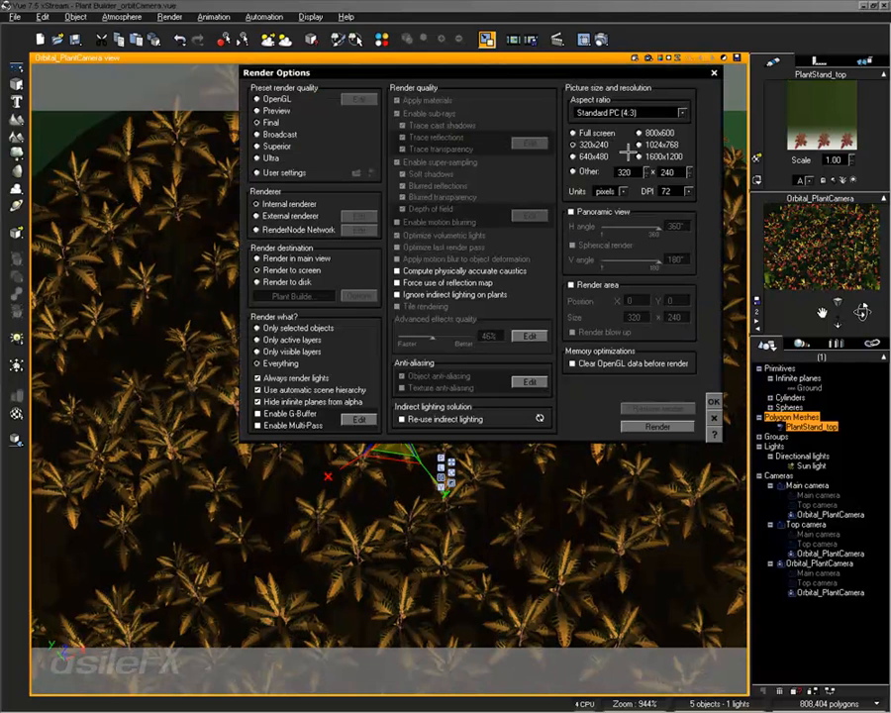
click(658, 425)
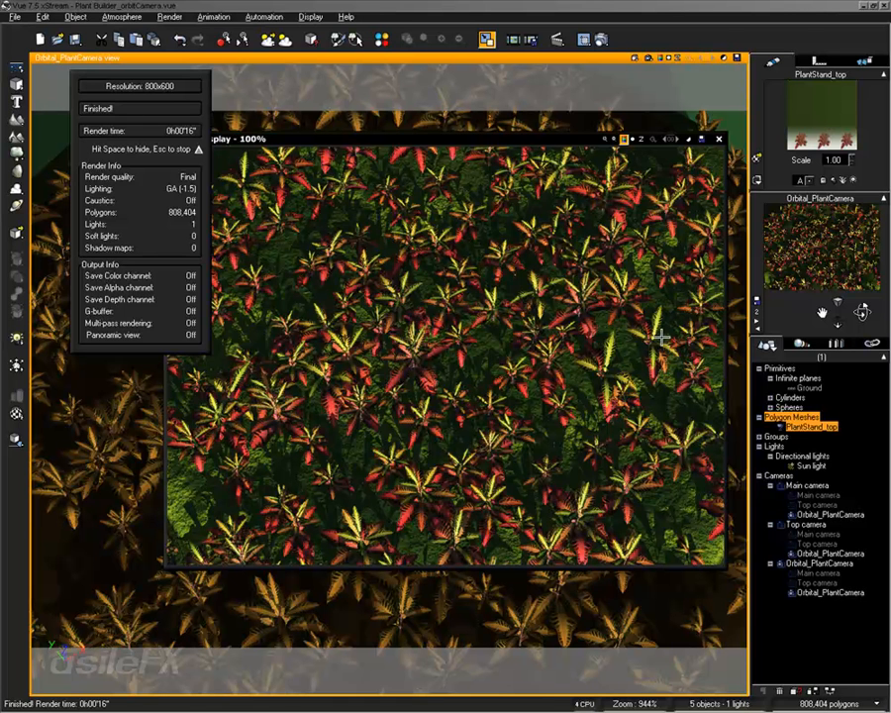
click(719, 139)
click(719, 139)
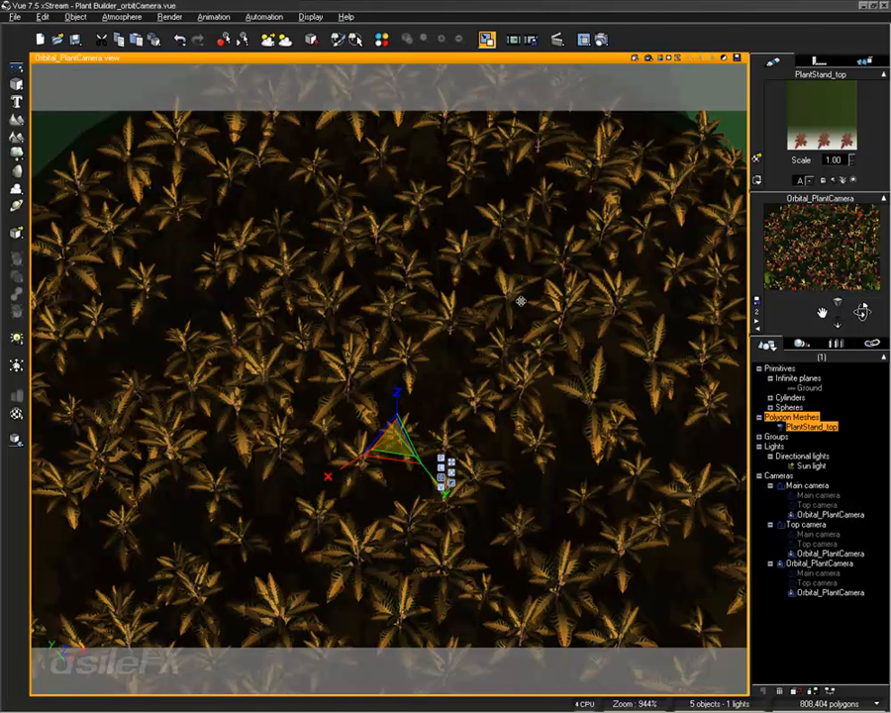
drag(521, 300, 505, 591)
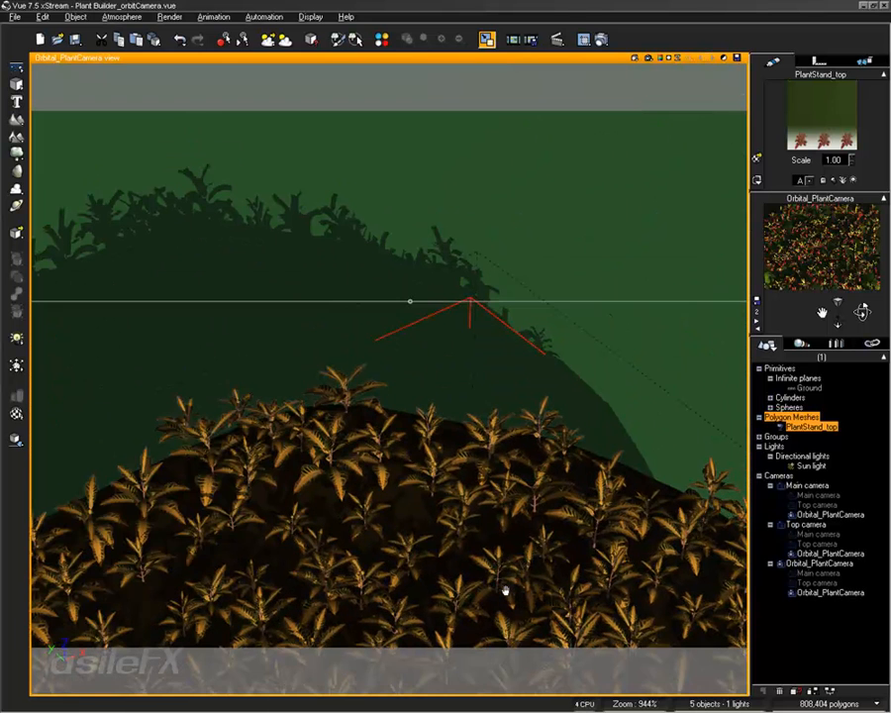
- Set the Excellent plant's scale to 5 in PlantStand_top's Grass EcoSystem population and repopulate it
double_click(507, 59)
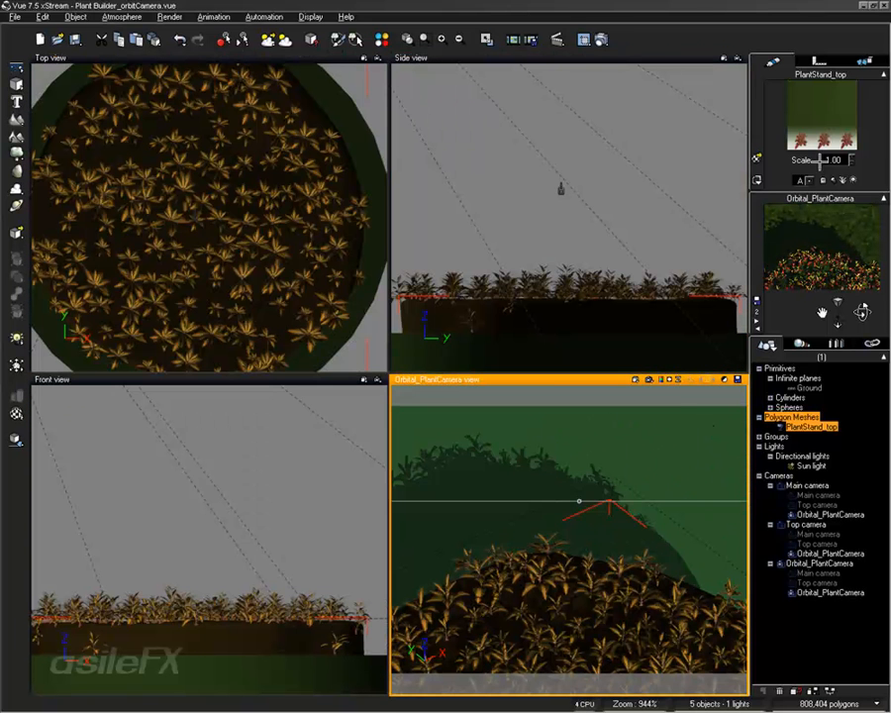
double_click(838, 123)
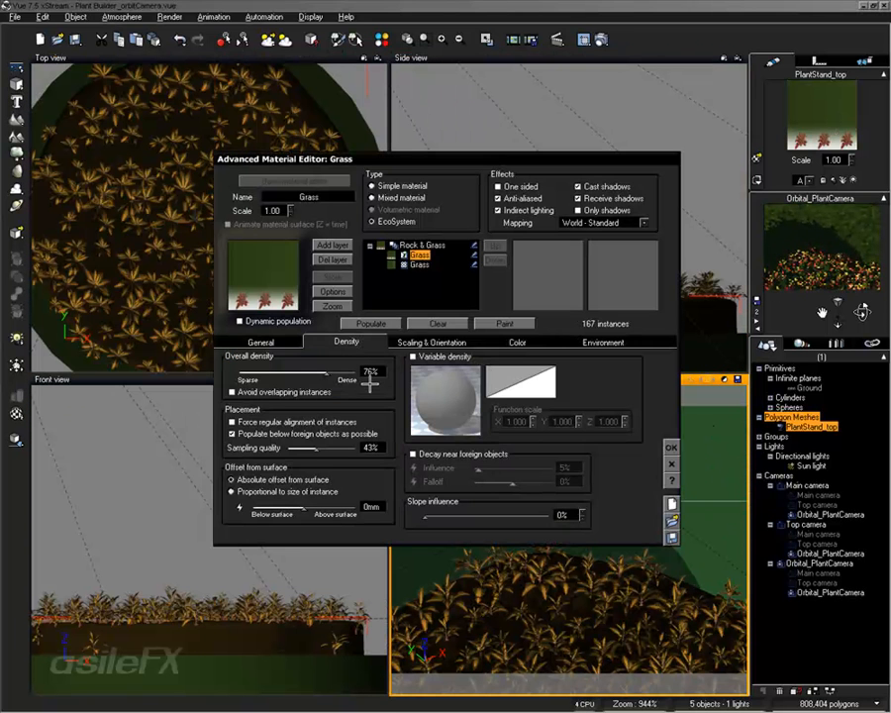
click(282, 341)
click(367, 394)
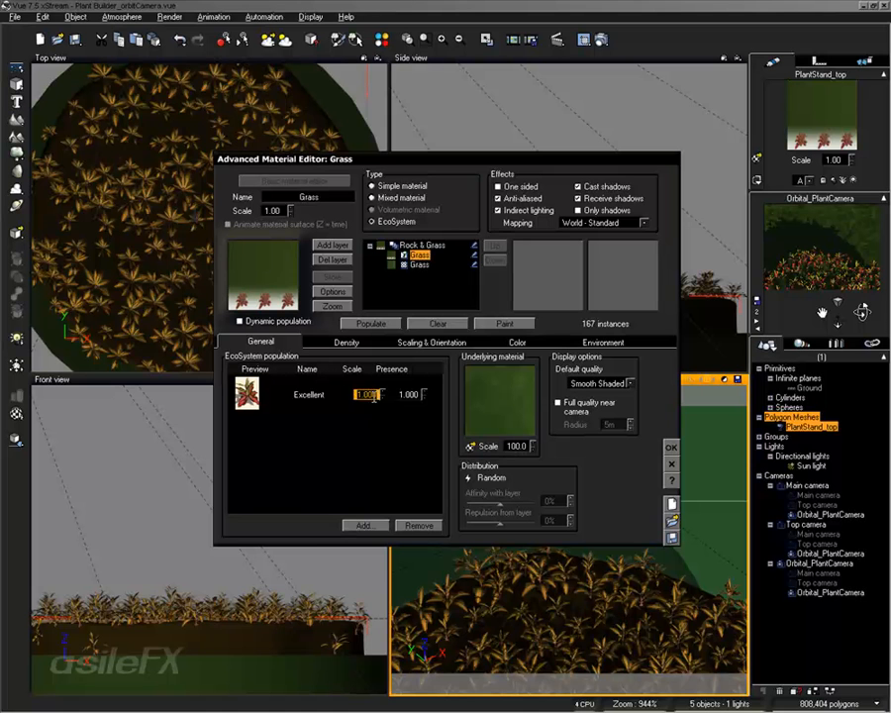
text(5)
click(371, 323)
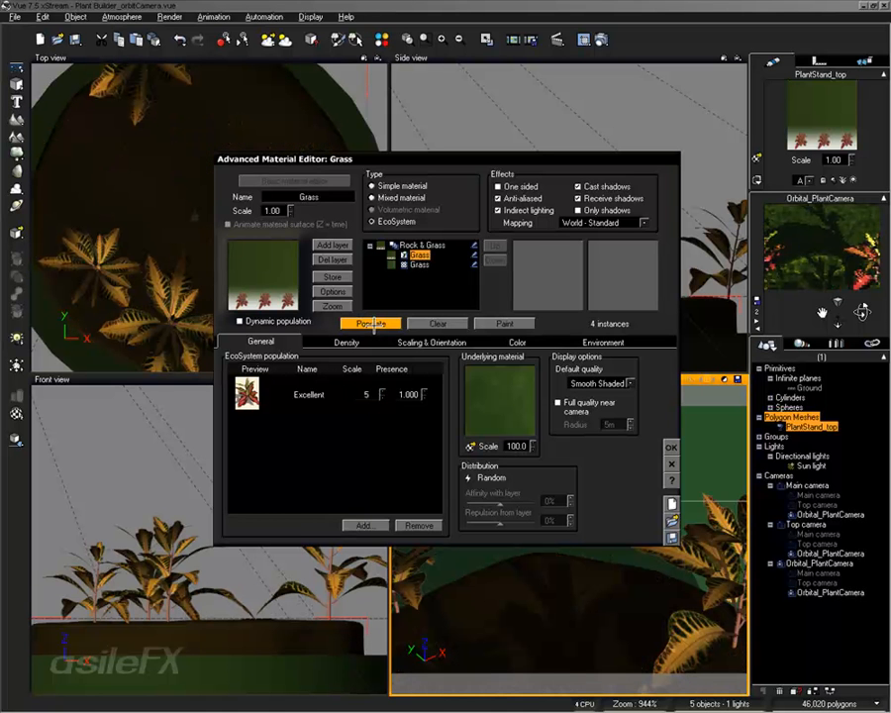
- Raise the Grass EcoSystem's overall density to 100%, repopulate it, and accept the material
click(361, 342)
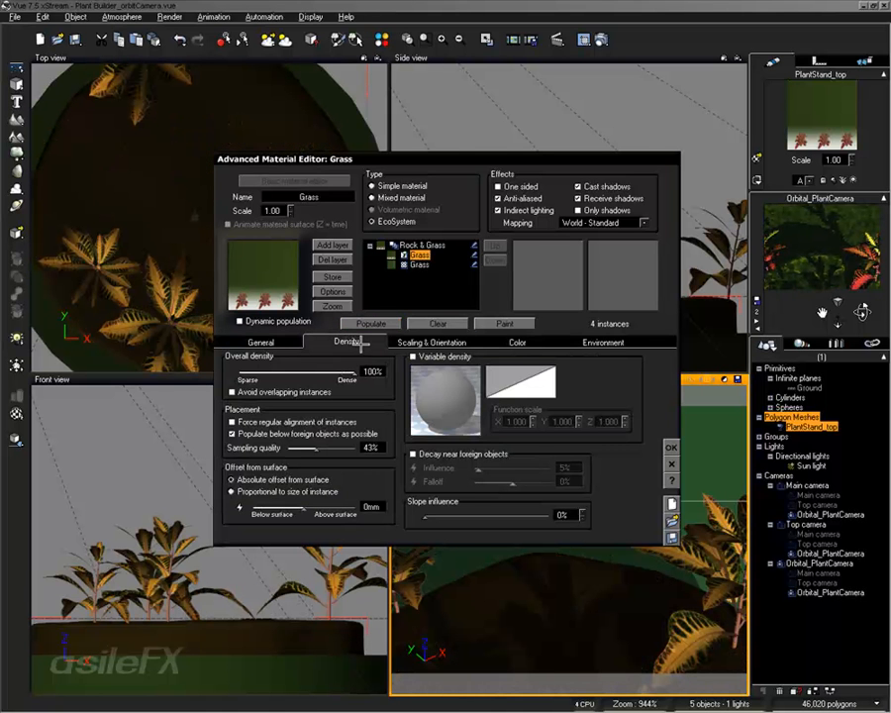
click(371, 324)
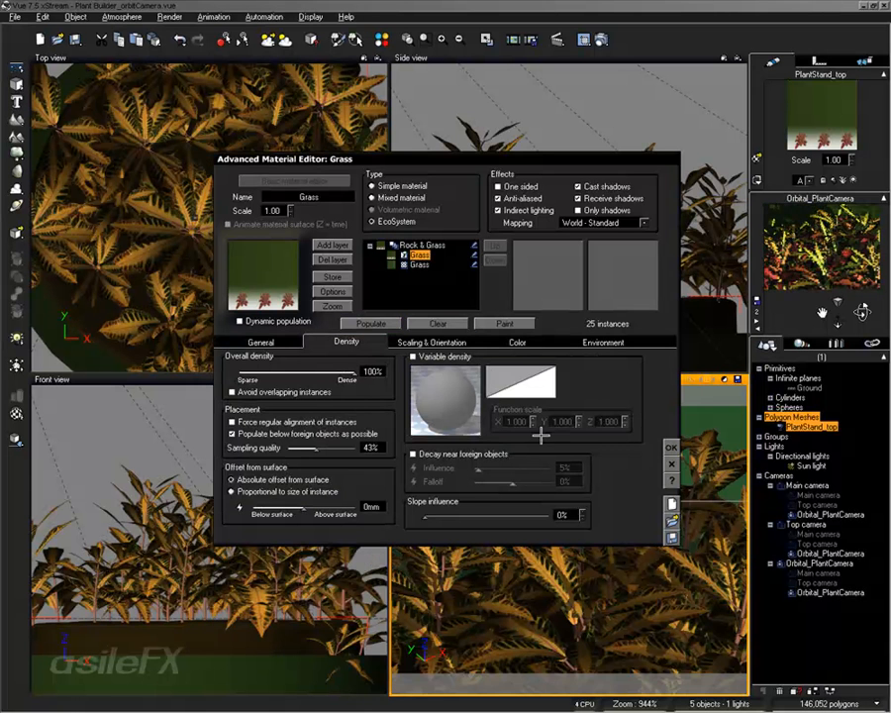
click(671, 448)
- Show Orbital_PlantCamera's pivot and move the camera until the pivot sits among the plants near the middle of the stand
double_click(584, 381)
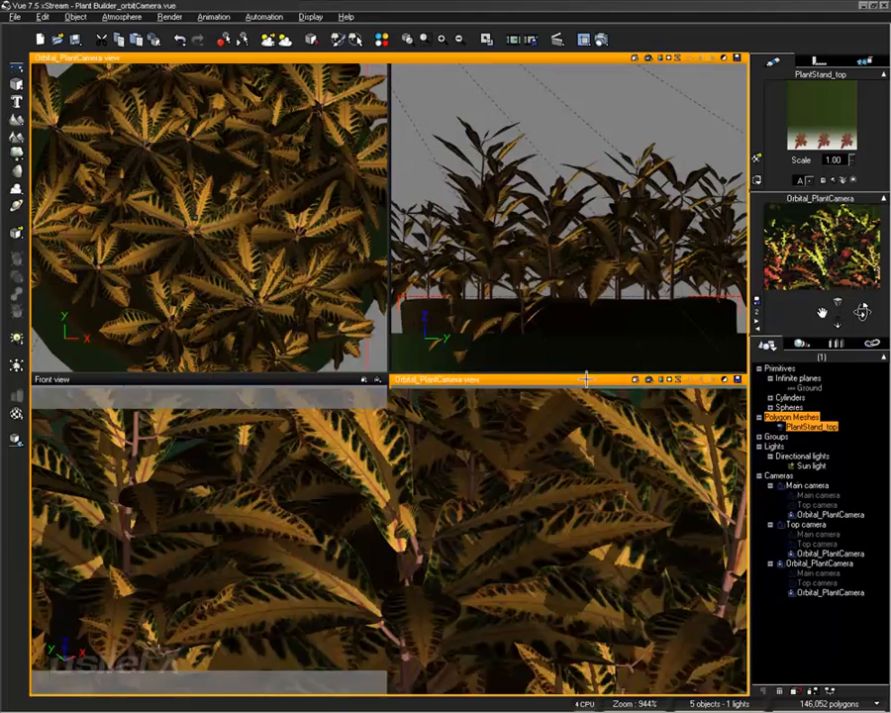
right_drag(531, 474, 537, 398)
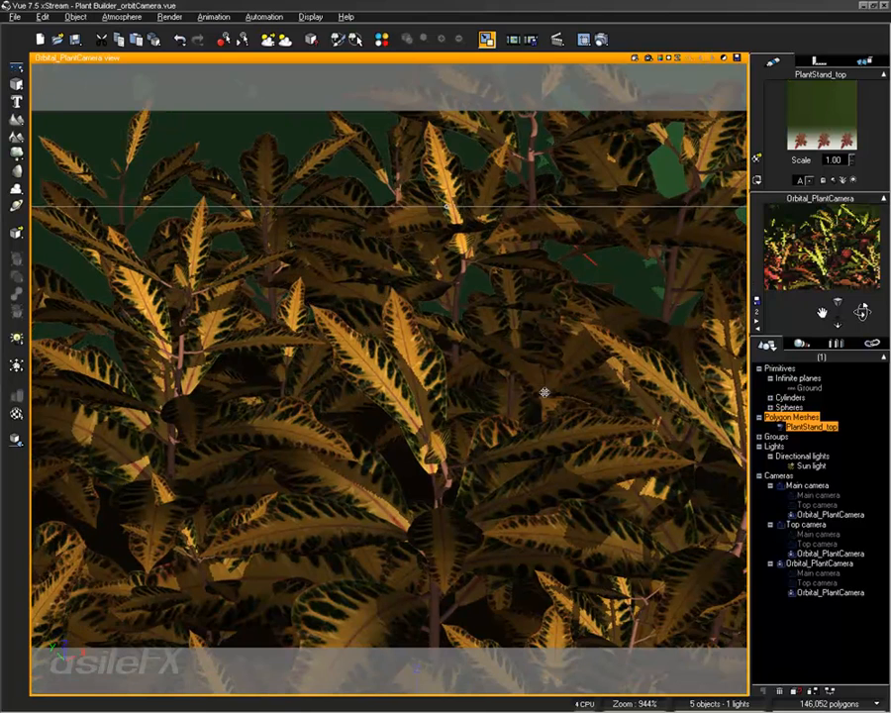
double_click(461, 60)
right_drag(267, 497, 294, 514)
right_drag(659, 542, 655, 679)
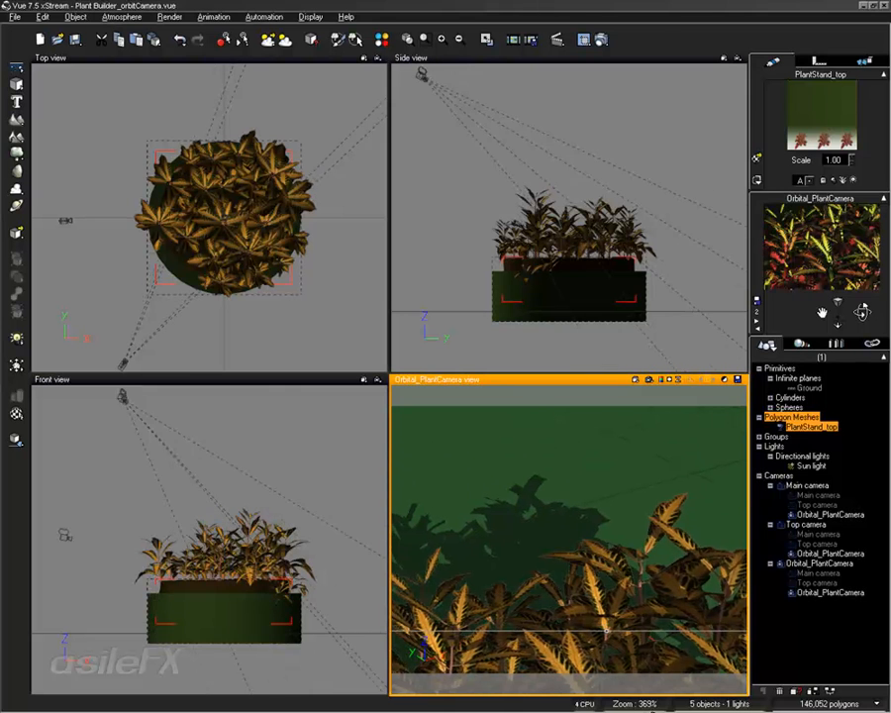
click(807, 523)
click(840, 514)
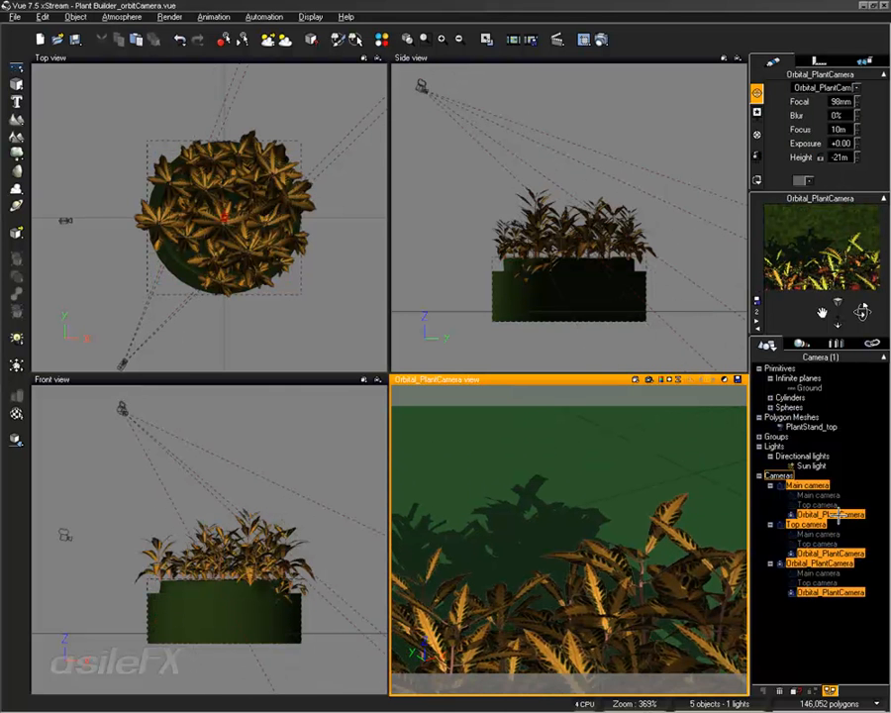
click(808, 61)
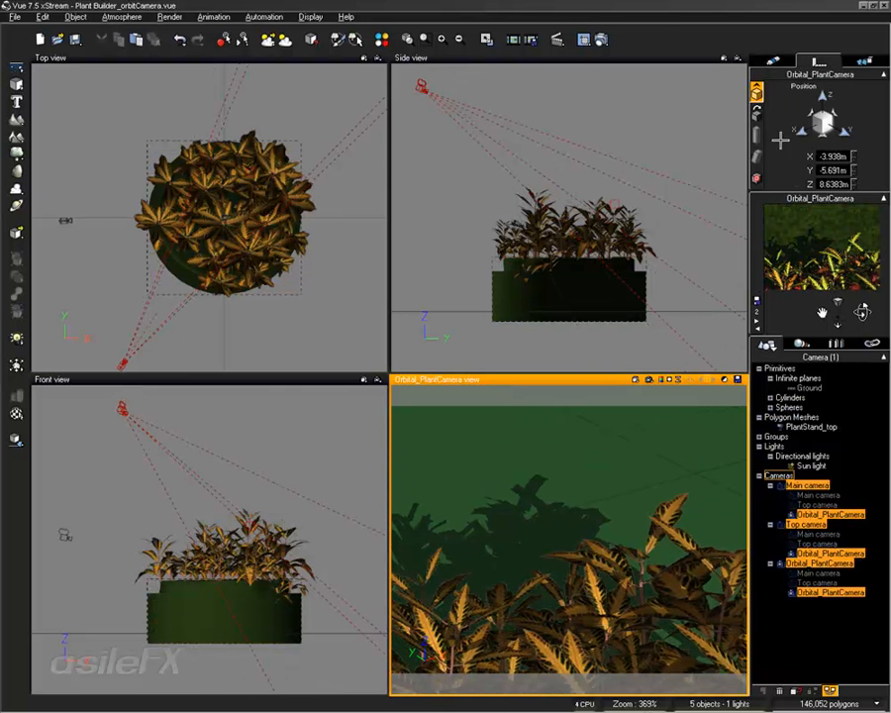
click(794, 157)
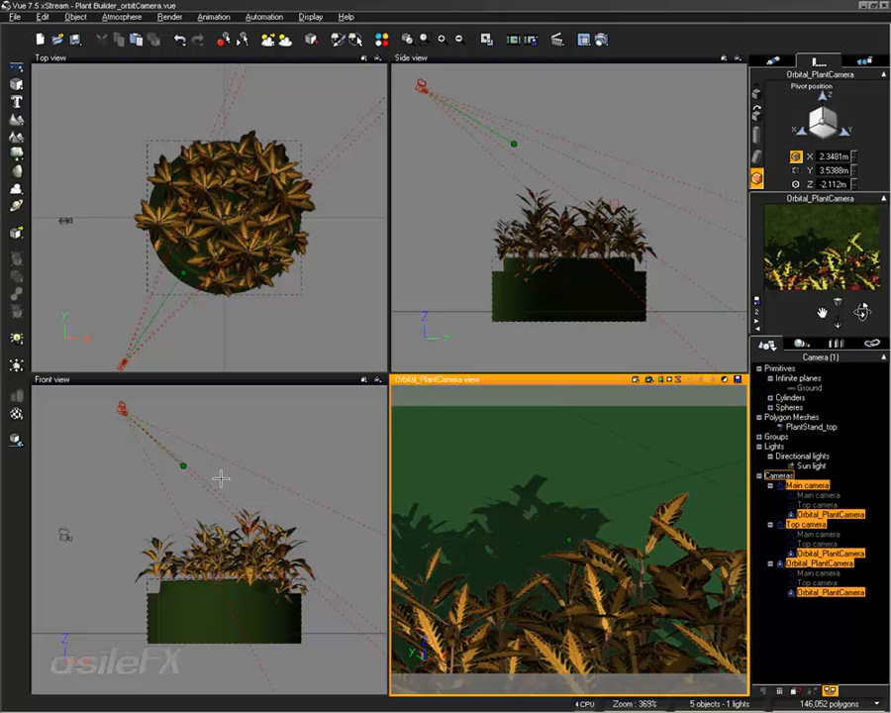
right_drag(228, 426, 260, 456)
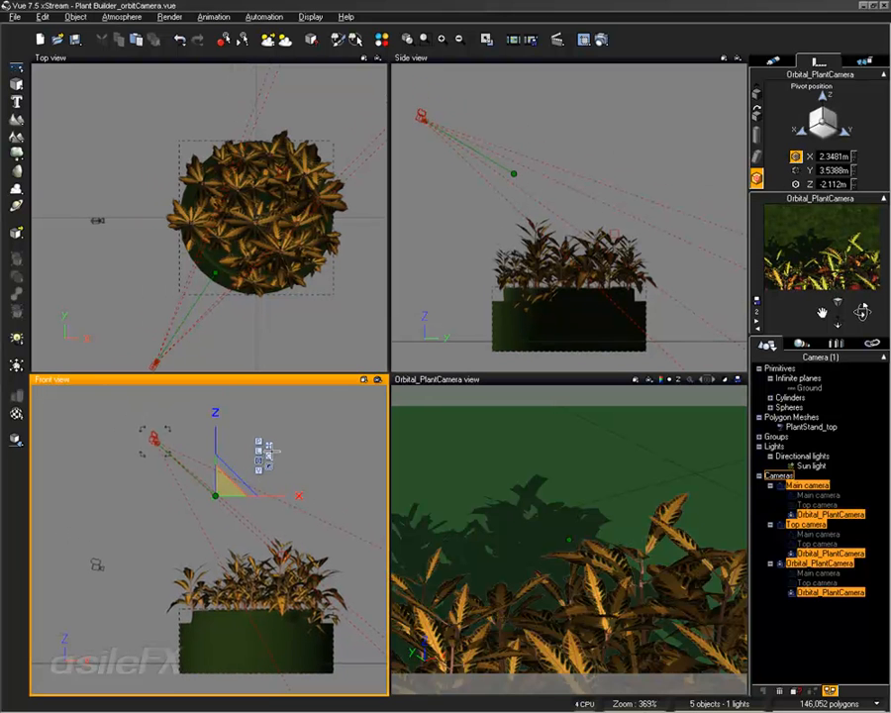
drag(232, 495, 274, 580)
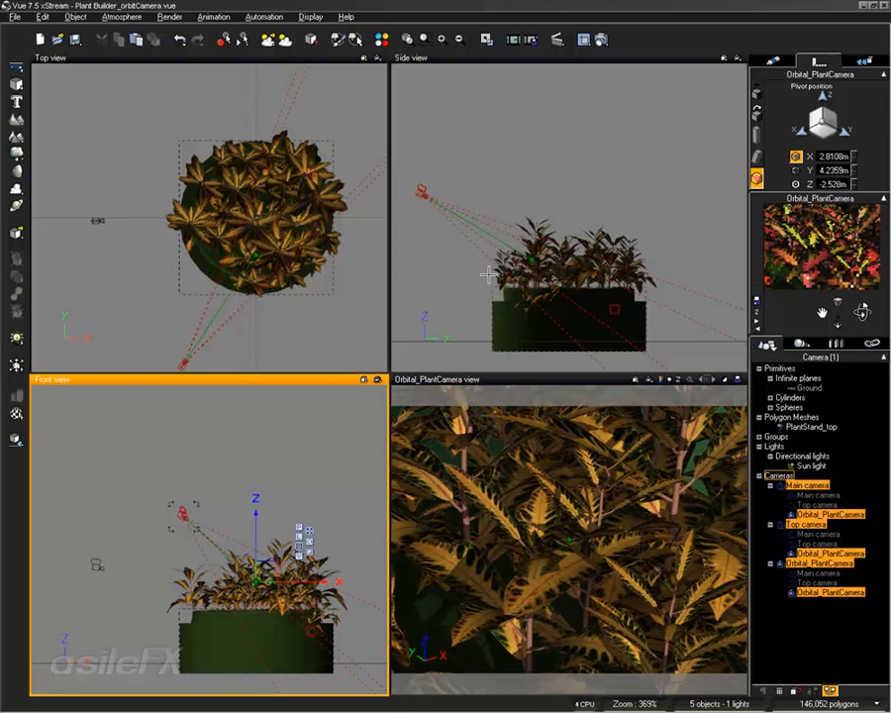
drag(273, 226, 229, 236)
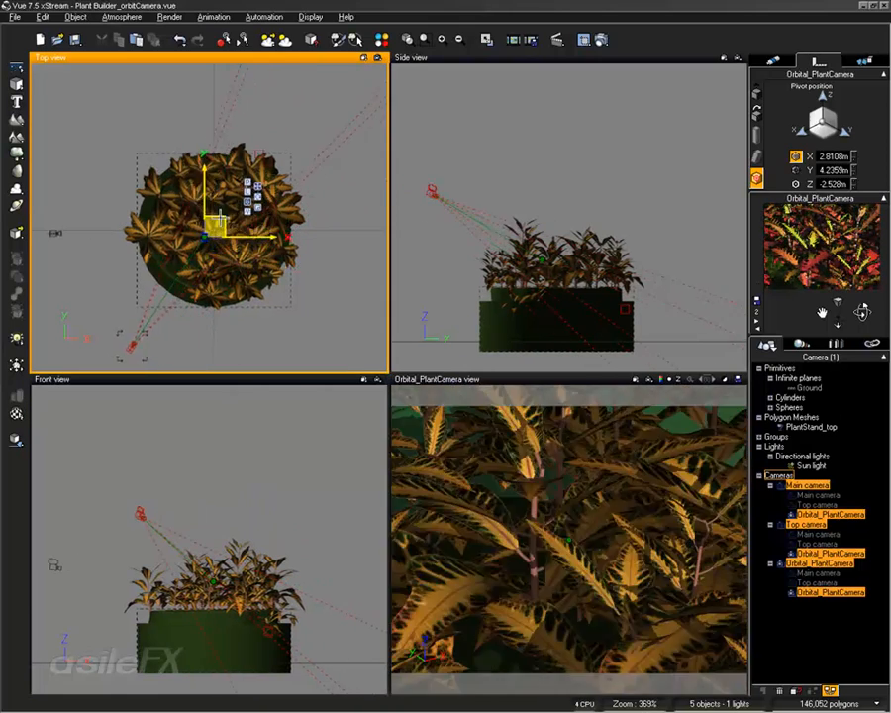
- Orbit the plant camera into a close-up of one plant's stem and leaves, render it to screen, and close the render
double_click(559, 379)
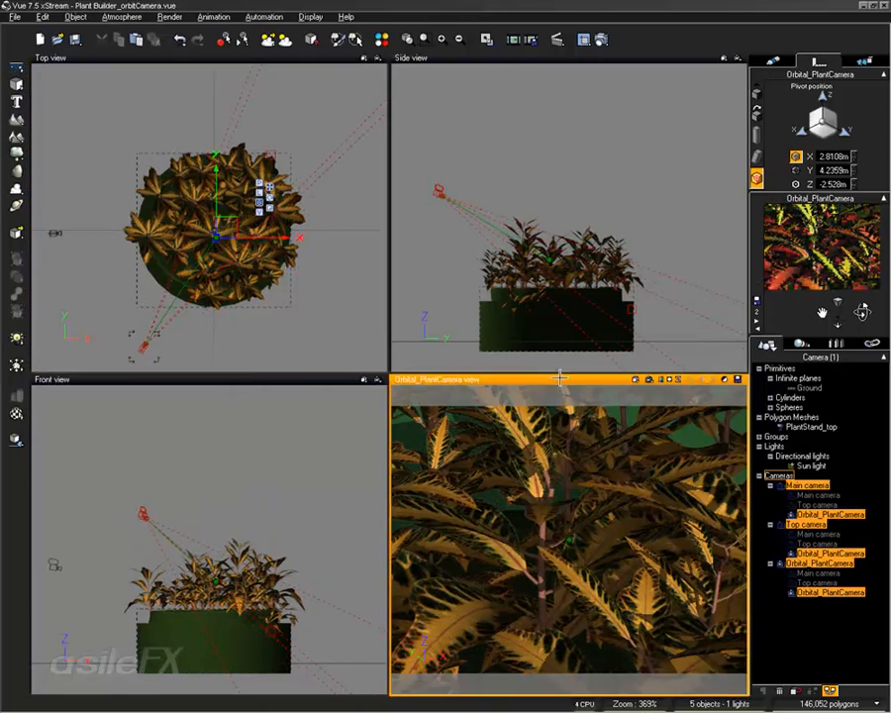
right_drag(337, 346, 198, 223)
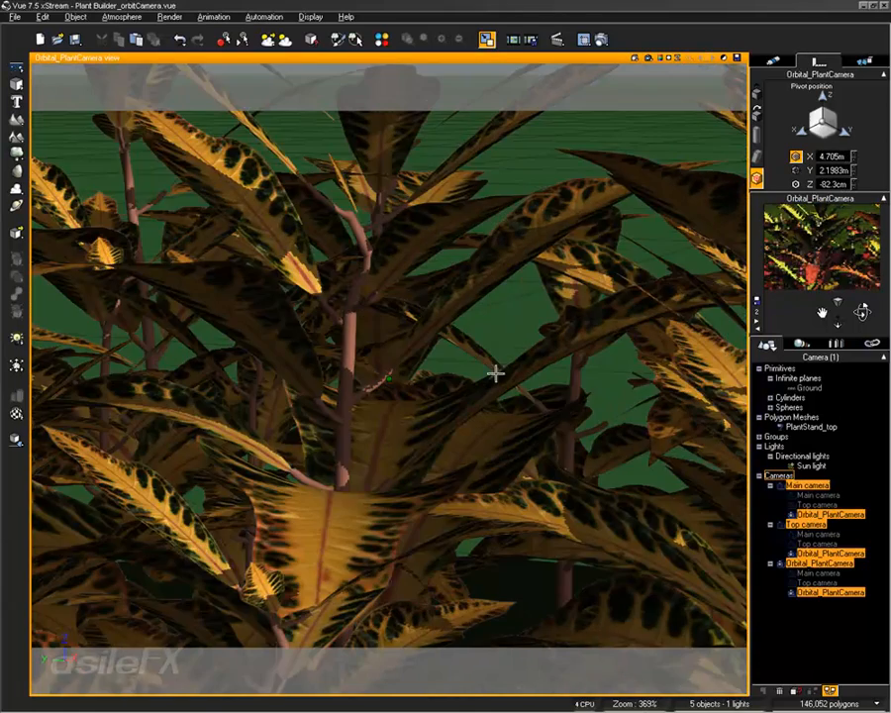
right_drag(495, 372, 418, 251)
click(601, 38)
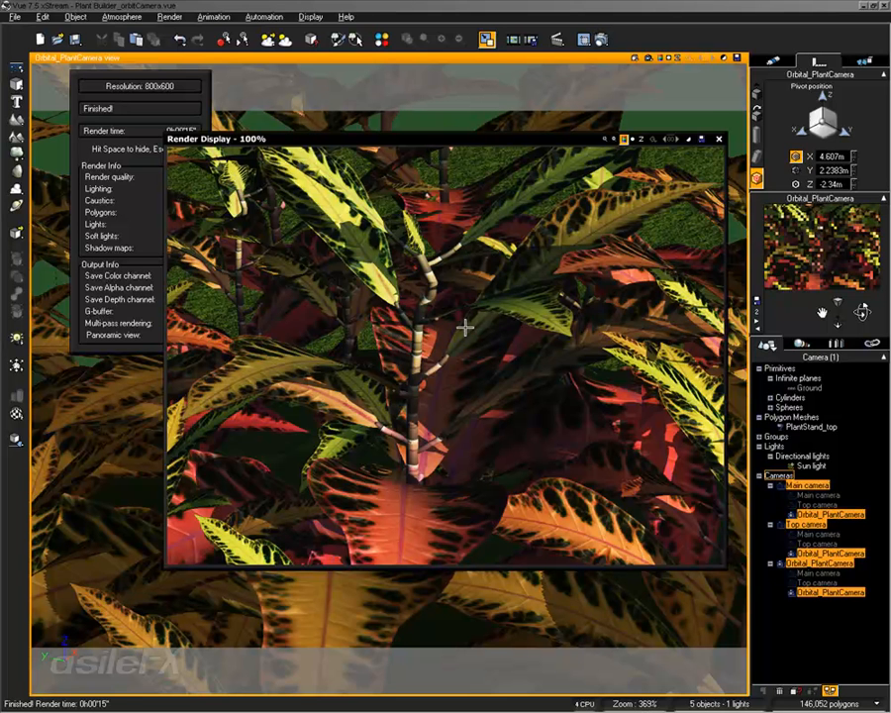
click(718, 138)
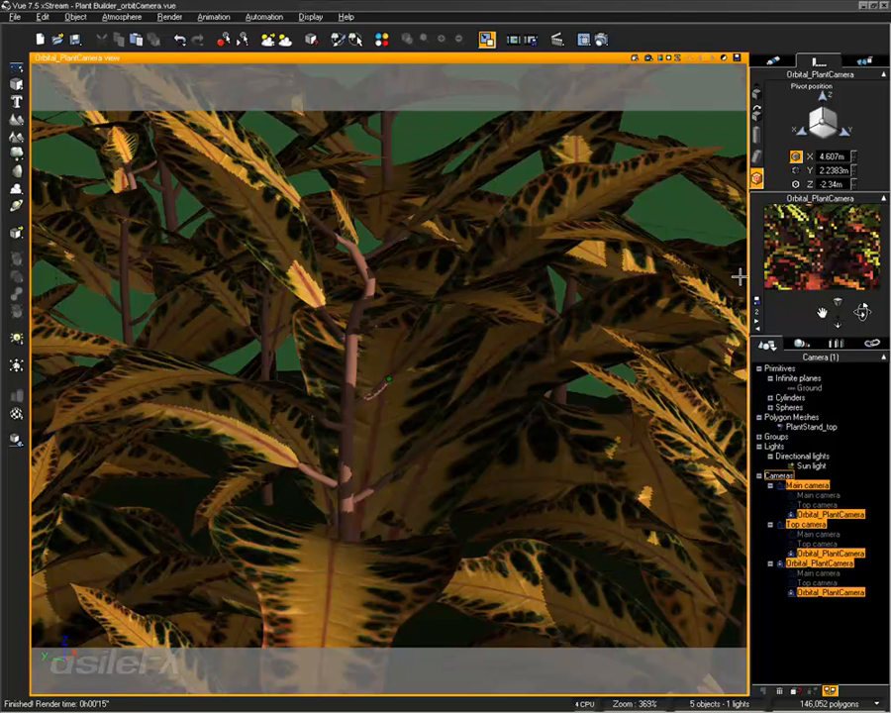
- Pull Orbital_PlantCamera back from the close-up to frame several of the enlarged plants
right_drag(501, 353, 496, 323)
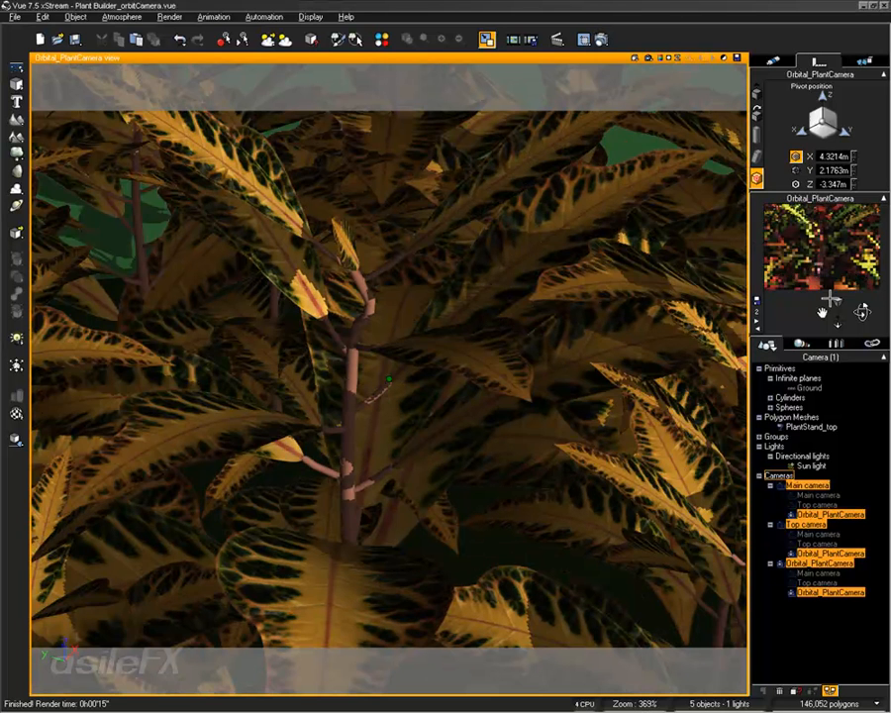
right_drag(592, 198, 594, 256)
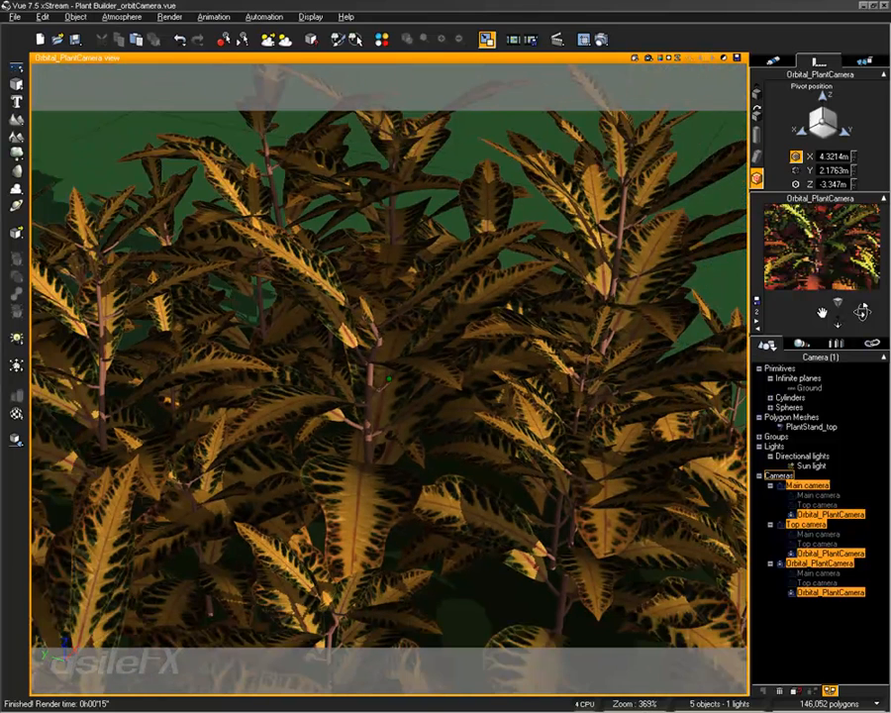
right_click(828, 286)
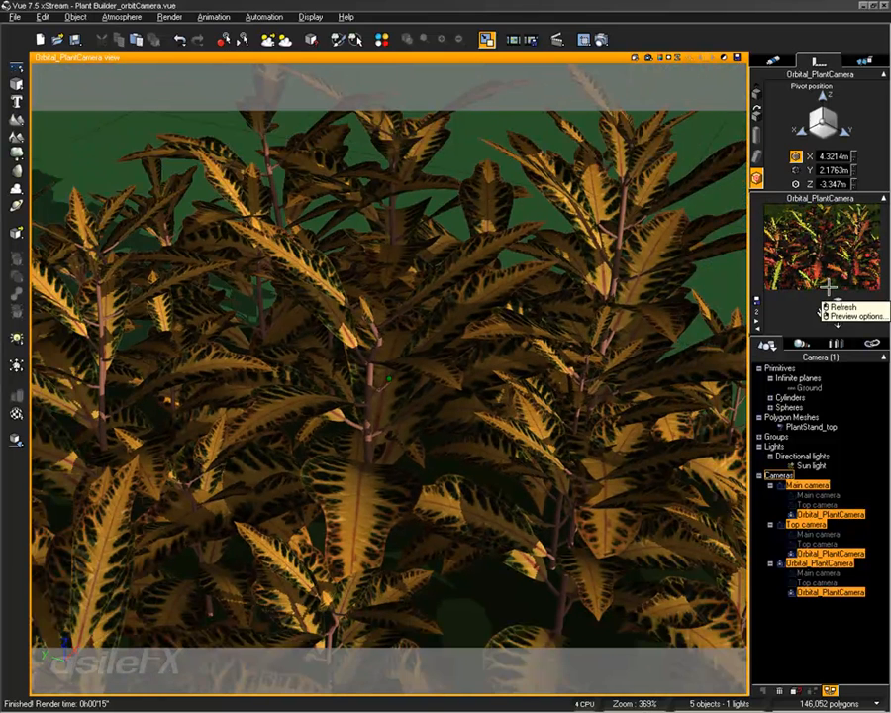
- Browse the Grasses - Plants species collection, viewing the Aralia and Rubber Plant descriptions, and close the species browser
right_click(15, 154)
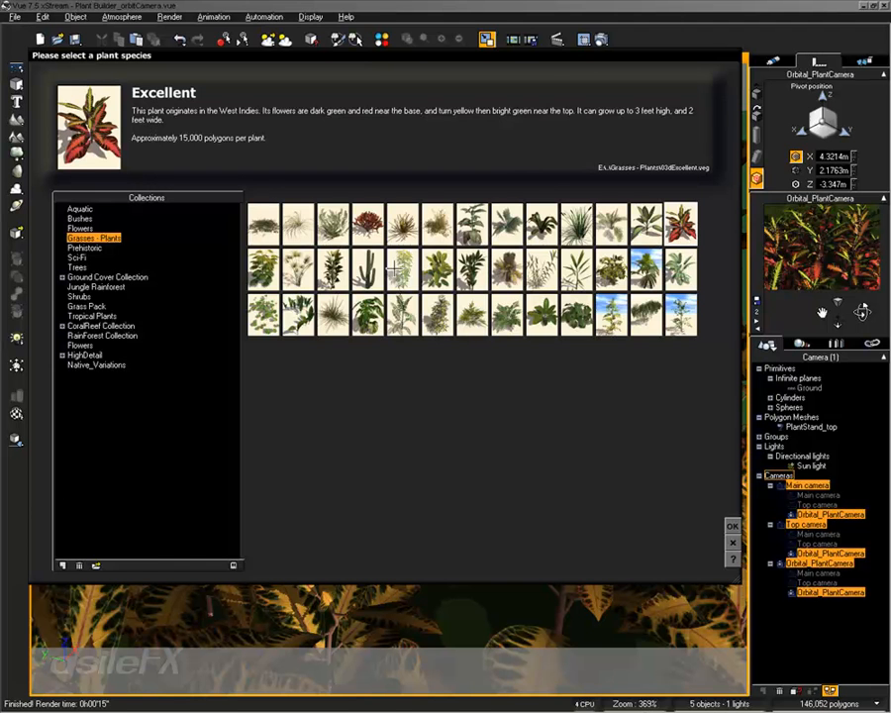
click(548, 266)
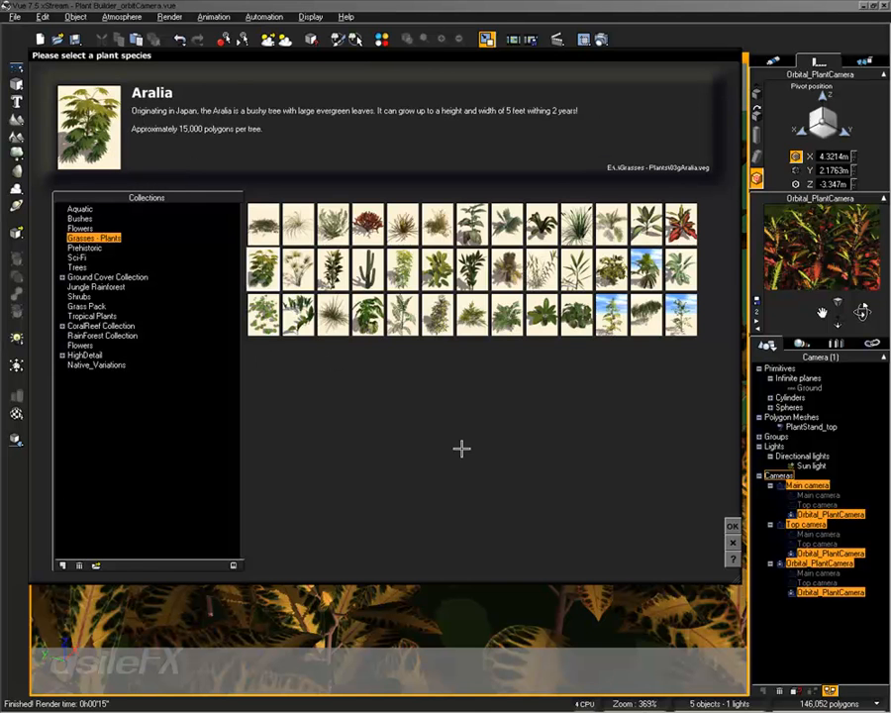
click(434, 267)
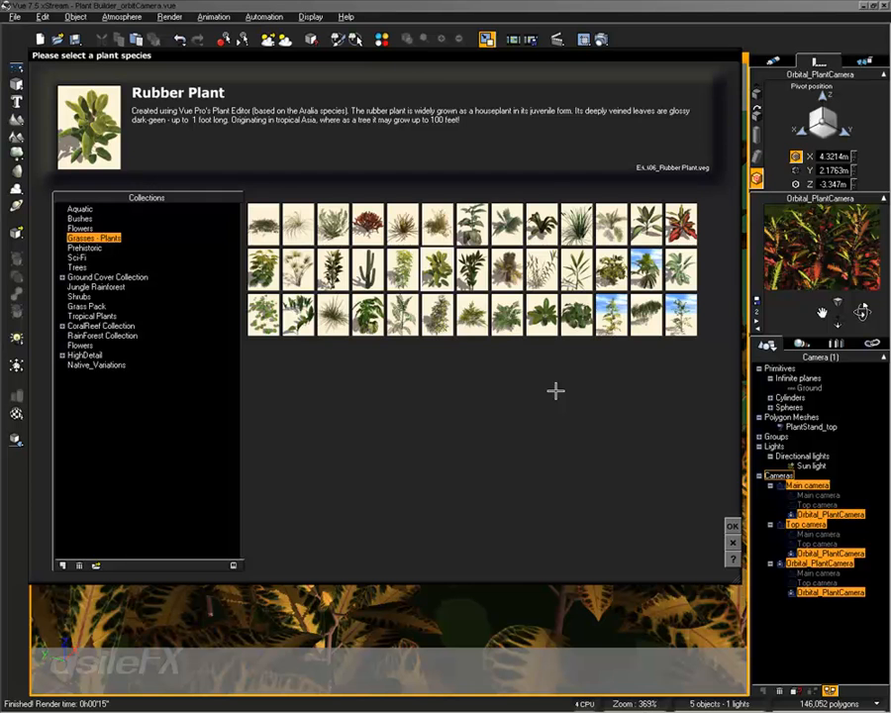
click(728, 528)
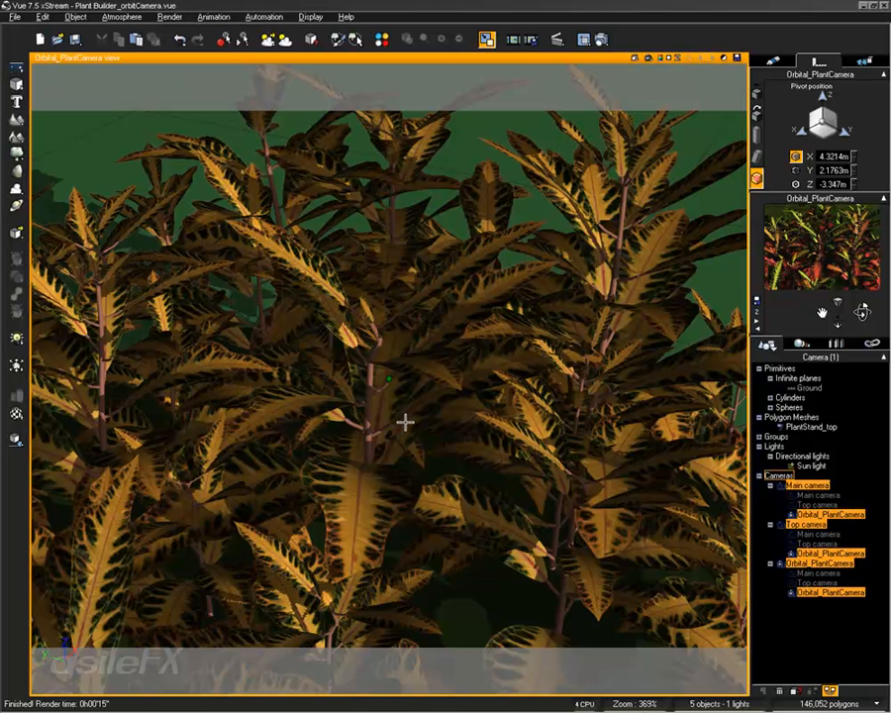
click(818, 623)
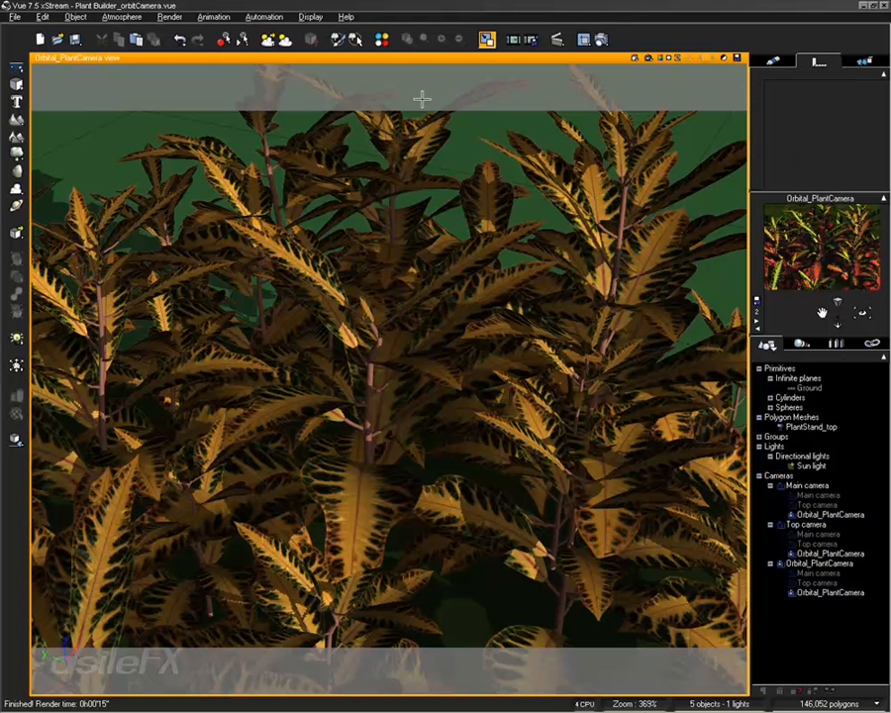
click(382, 39)
double_click(358, 567)
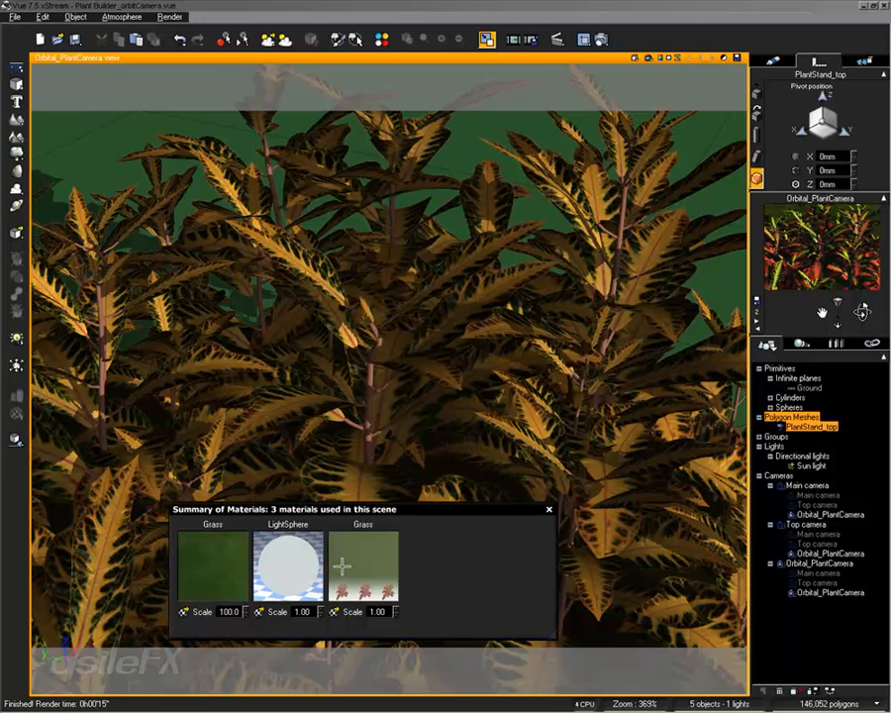
click(671, 448)
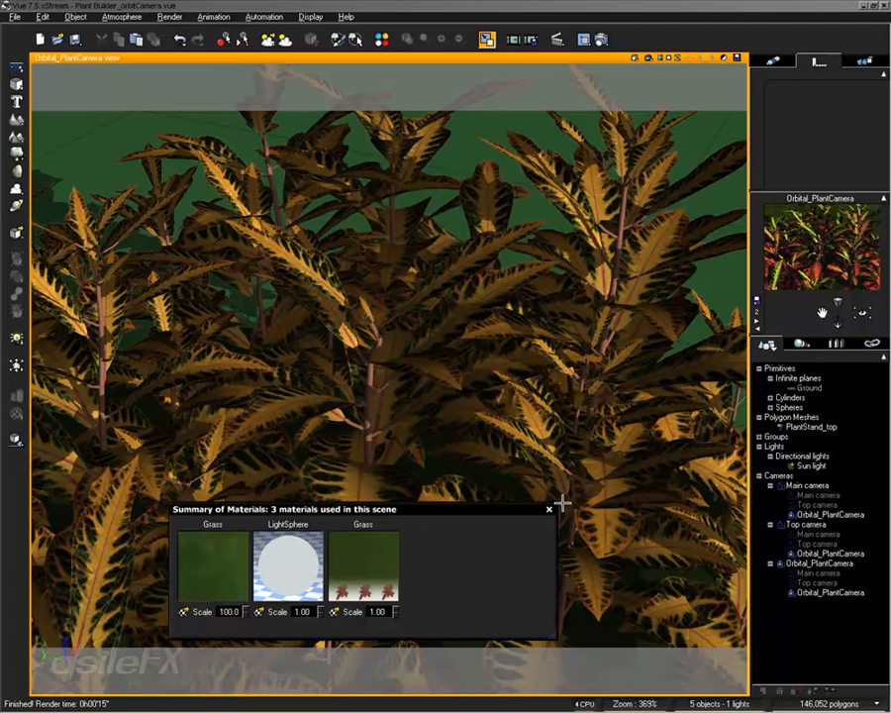
click(549, 509)
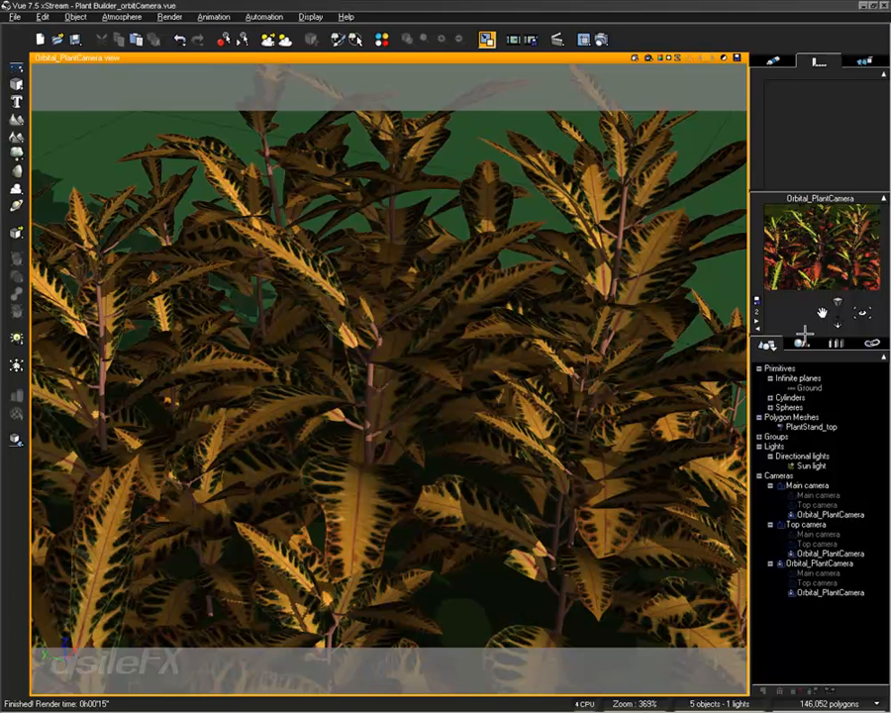
- Enable variable color for the Grass EcoSystem layer under Rock & Grass and open its color function in the Function Editor
click(800, 343)
double_click(822, 509)
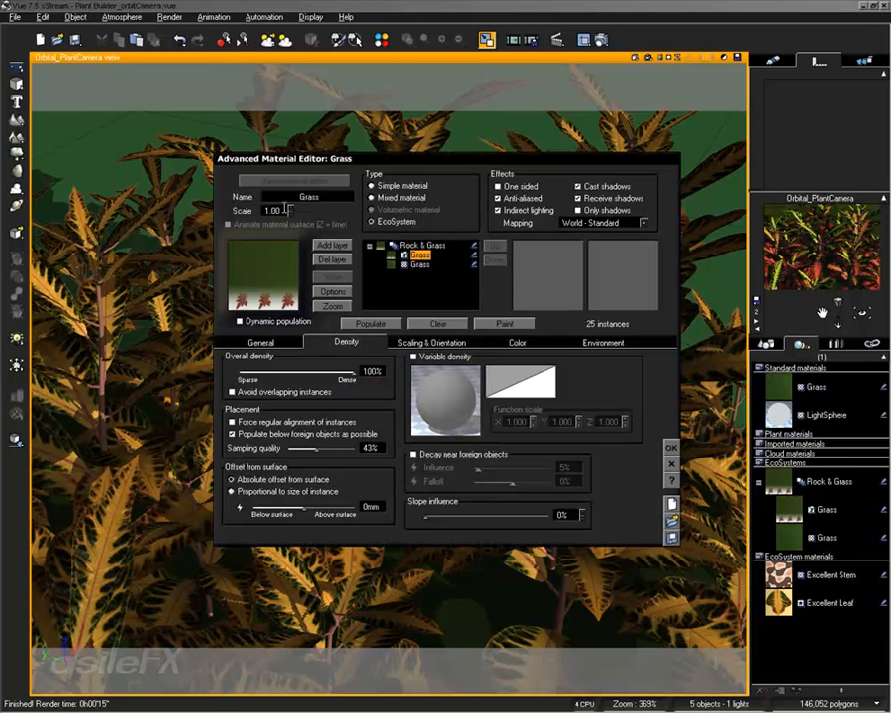
drag(511, 158, 601, 258)
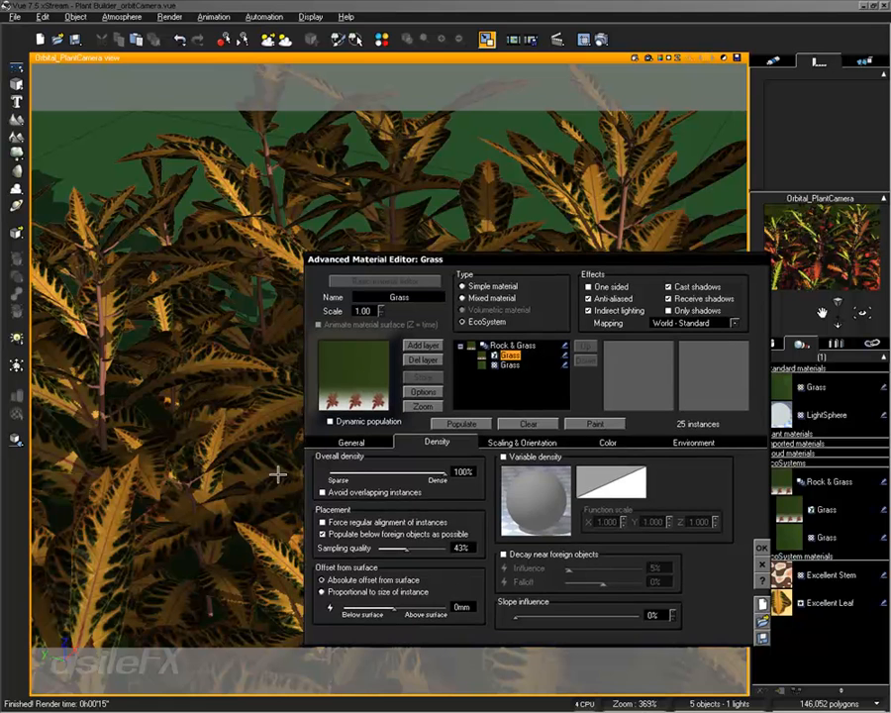
click(611, 442)
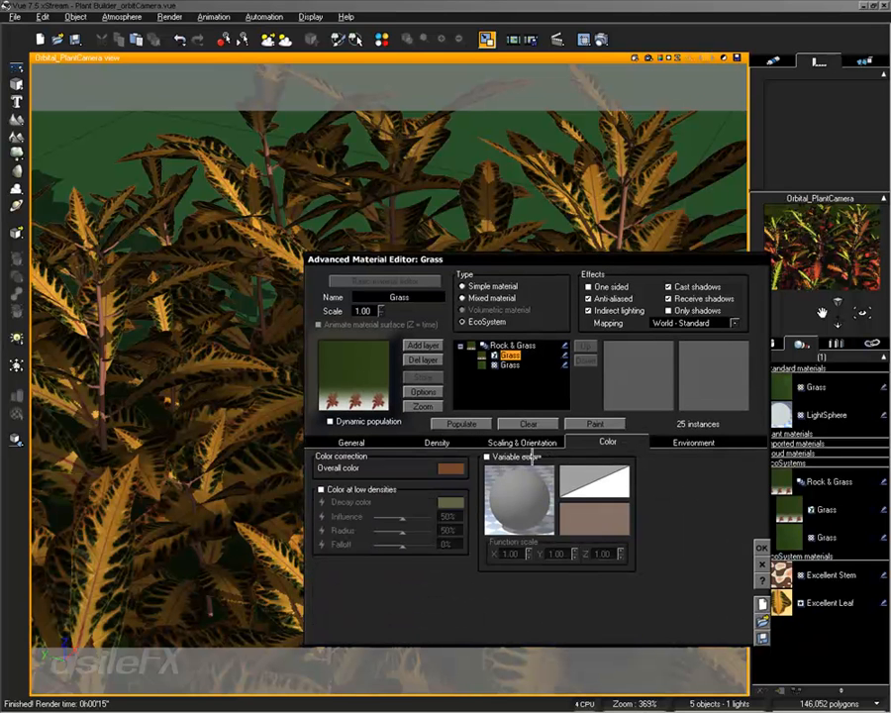
click(500, 456)
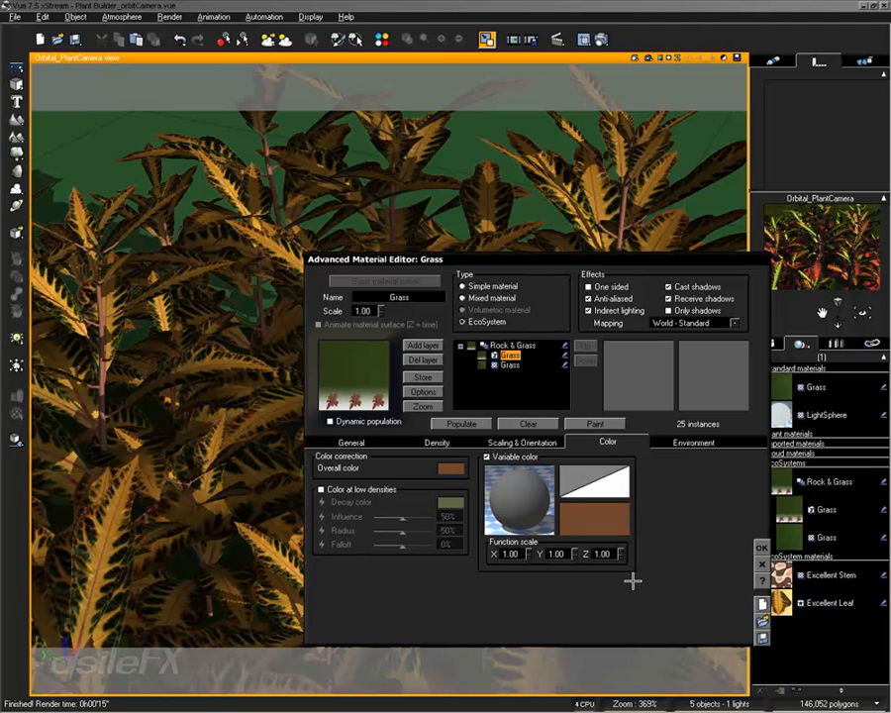
right_click(564, 512)
click(575, 519)
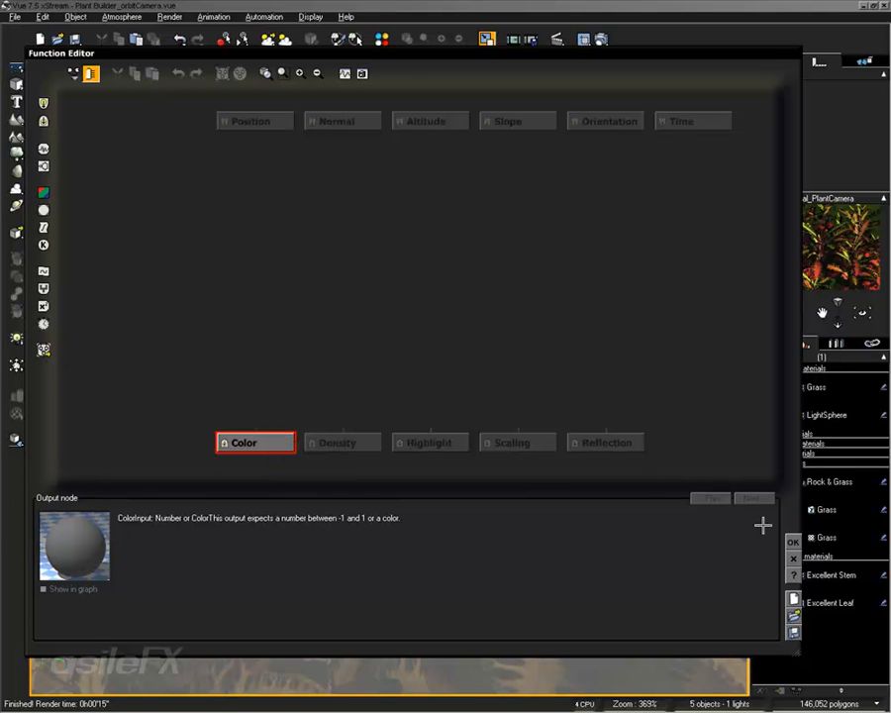
- Add an olive green key color (RGB 88, 107, 49) at position -0.99 in the Grass layer's variable color map and repopulate the EcoSystem
click(792, 543)
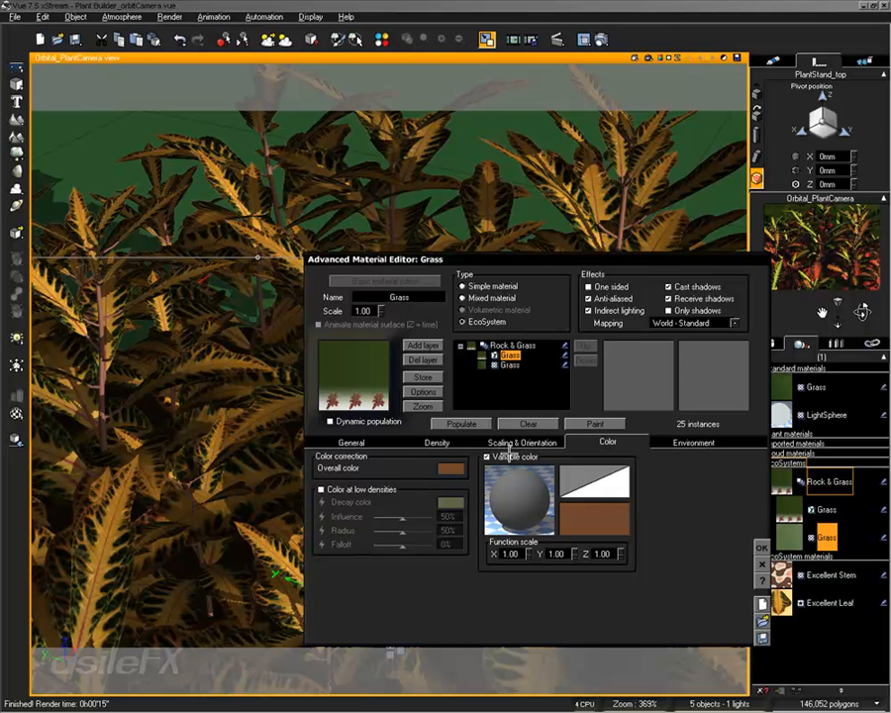
right_click(612, 525)
click(628, 531)
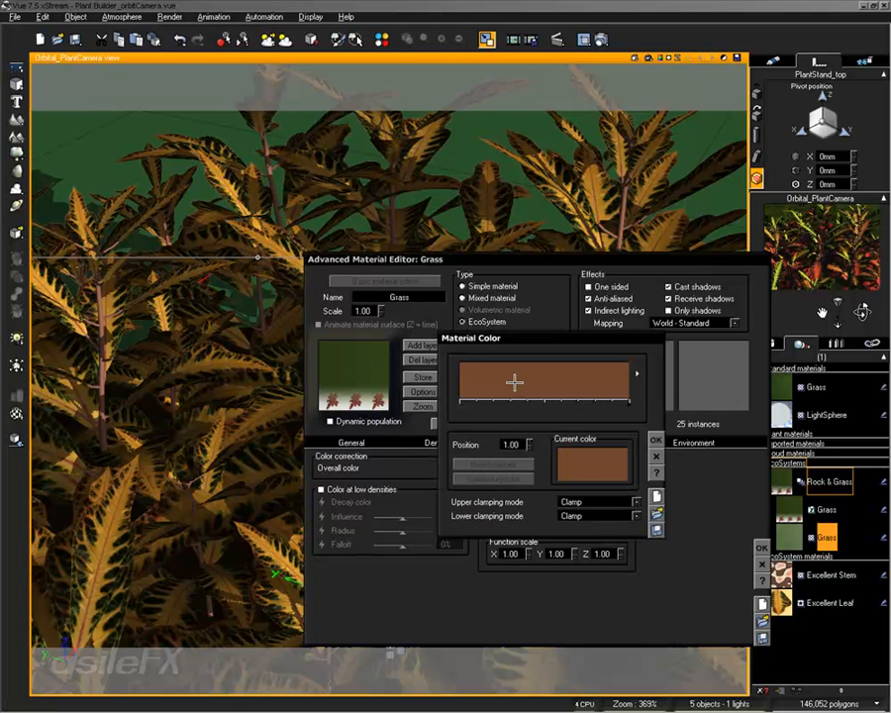
click(453, 375)
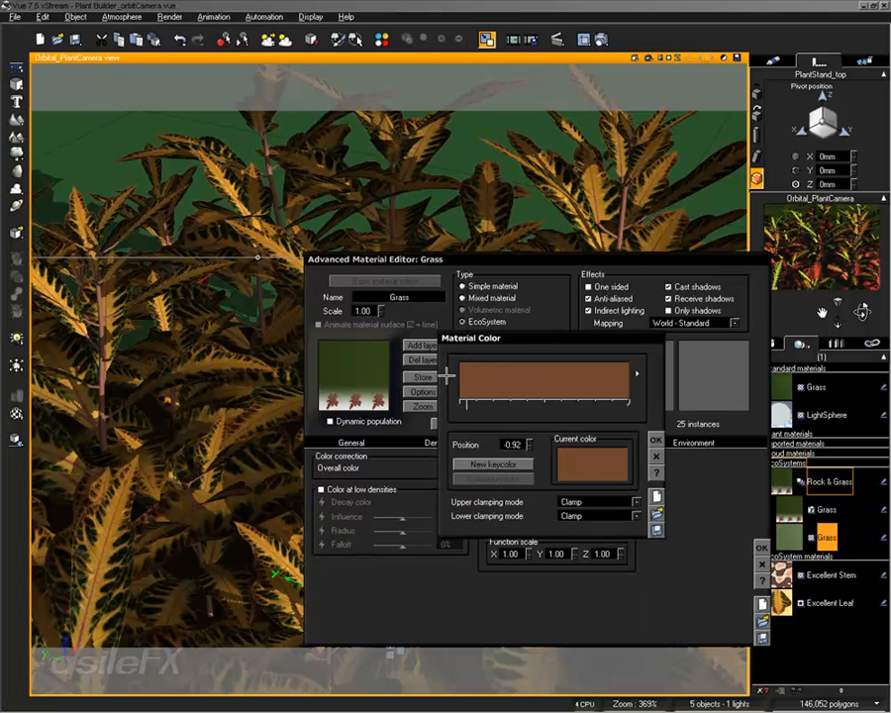
click(468, 403)
click(493, 463)
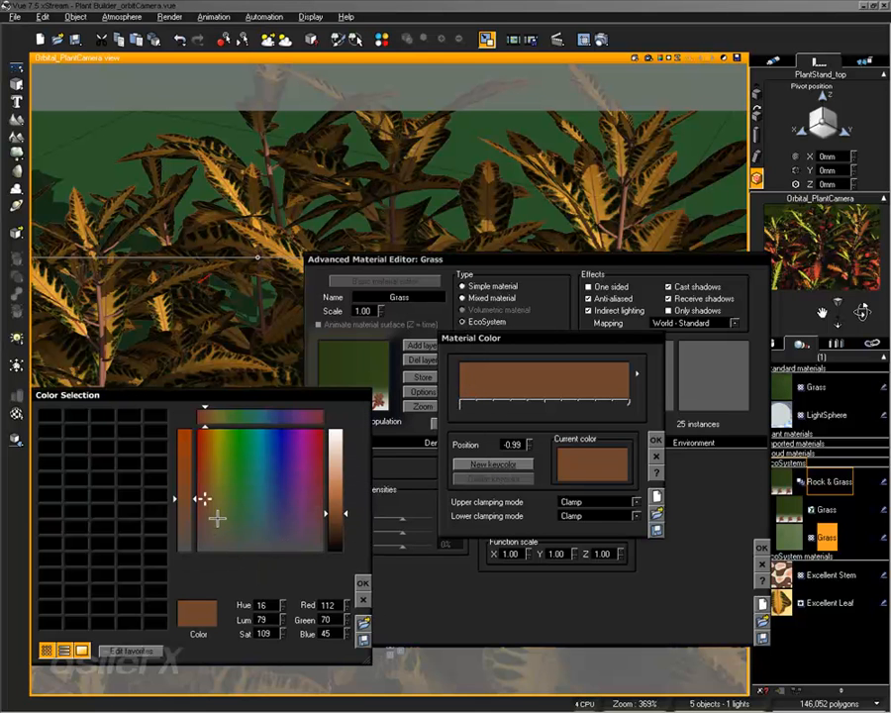
drag(218, 507, 226, 507)
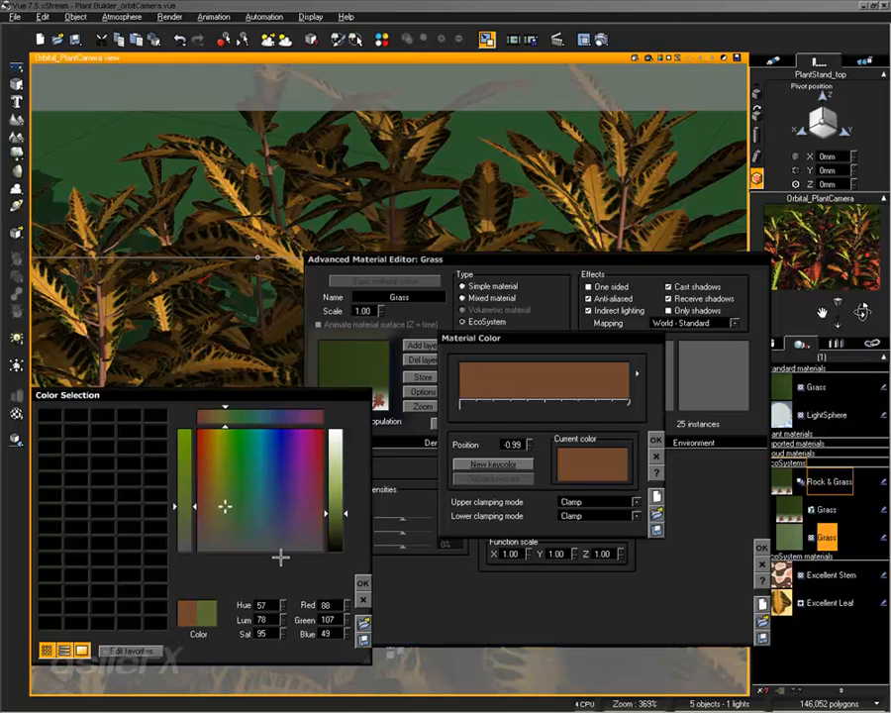
click(362, 583)
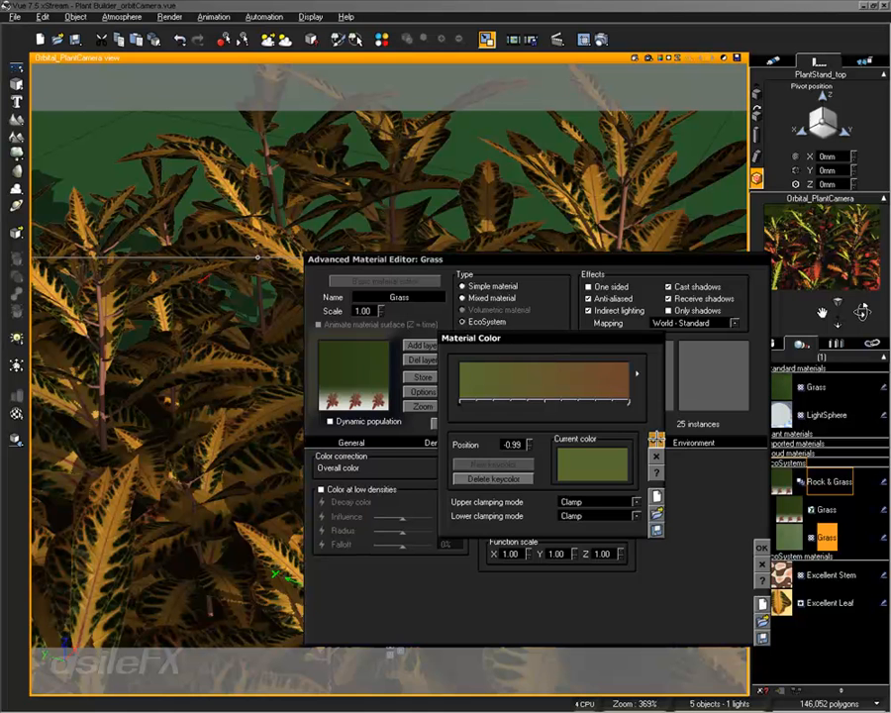
click(655, 438)
click(465, 424)
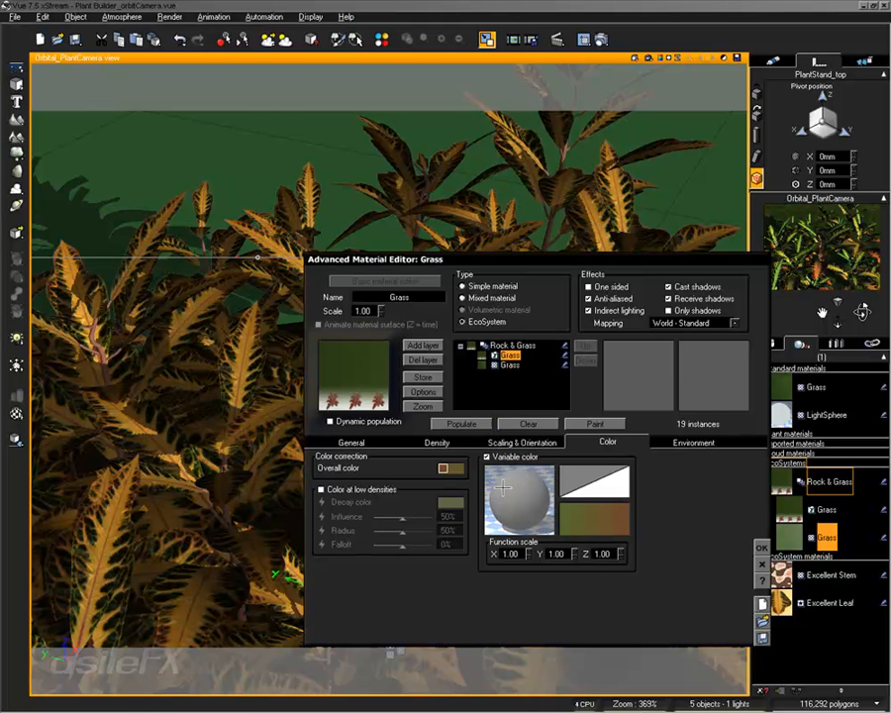
- Inspect the Grass layer's color function and the green key color at the start of its color map, leaving both as they are
right_click(523, 513)
click(540, 521)
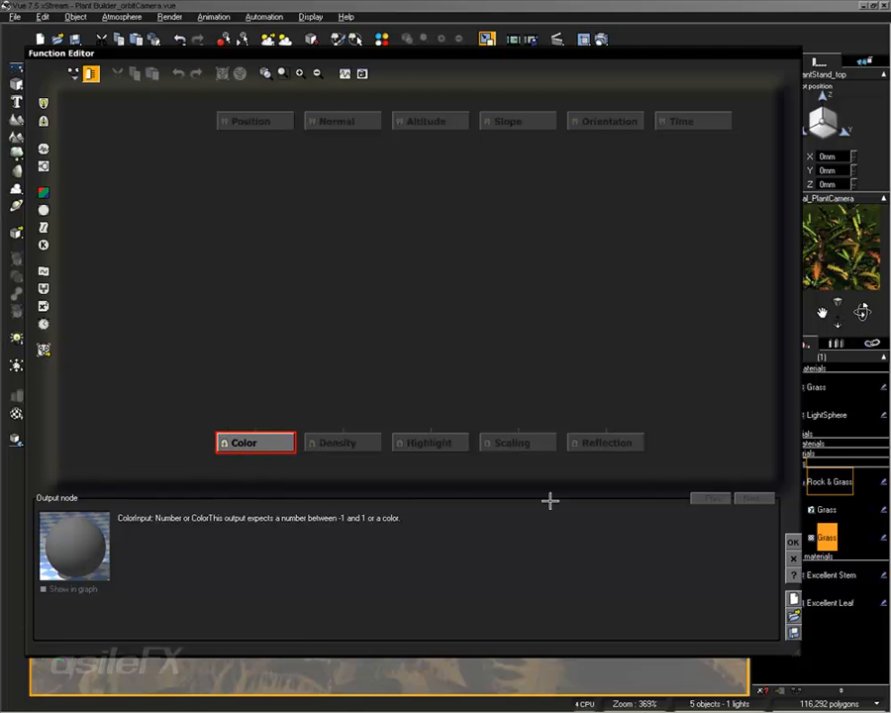
click(792, 541)
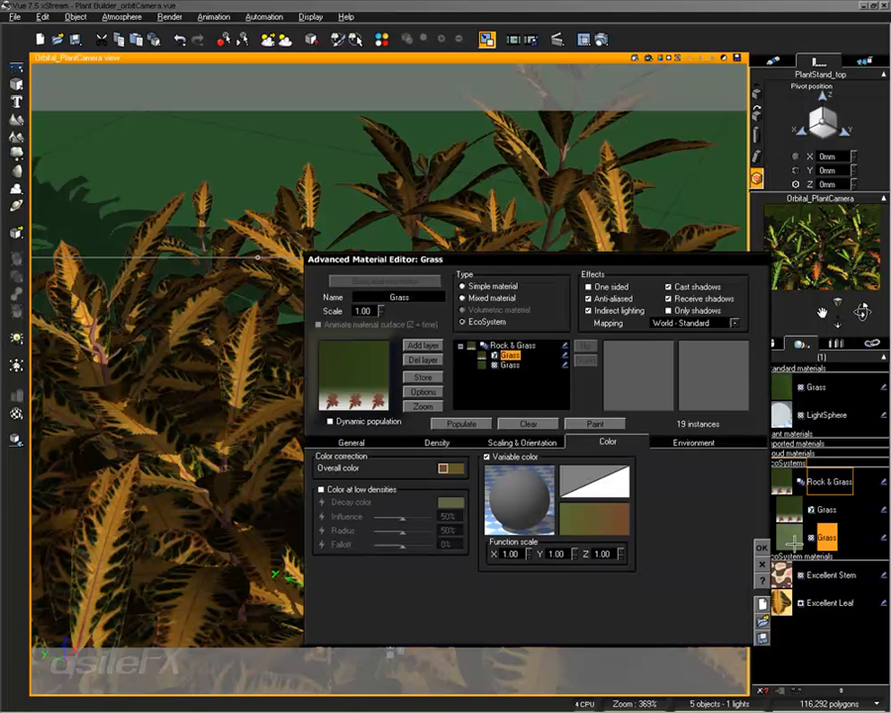
right_click(600, 521)
click(610, 525)
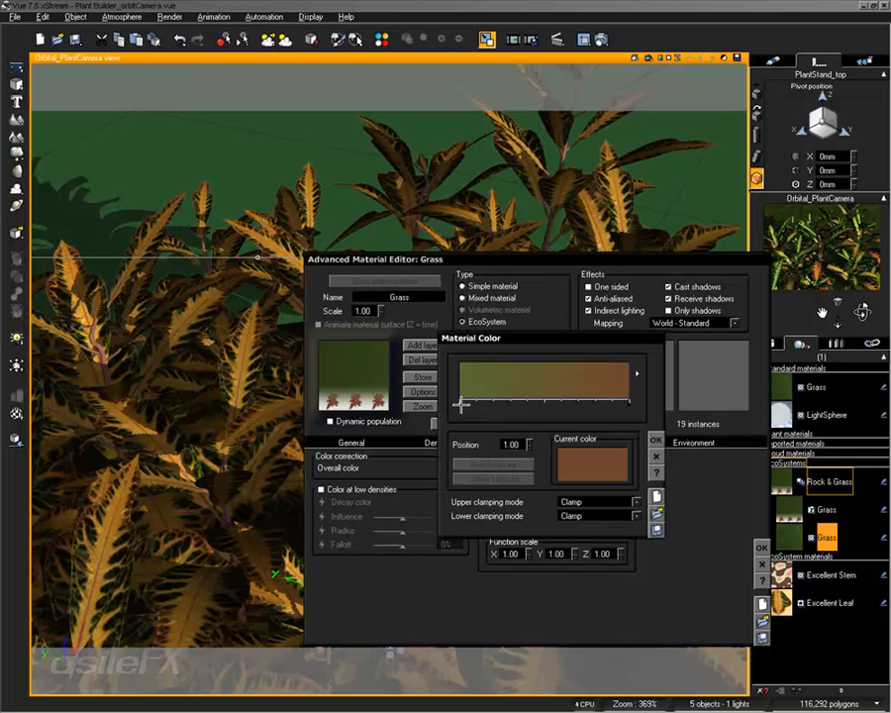
click(459, 402)
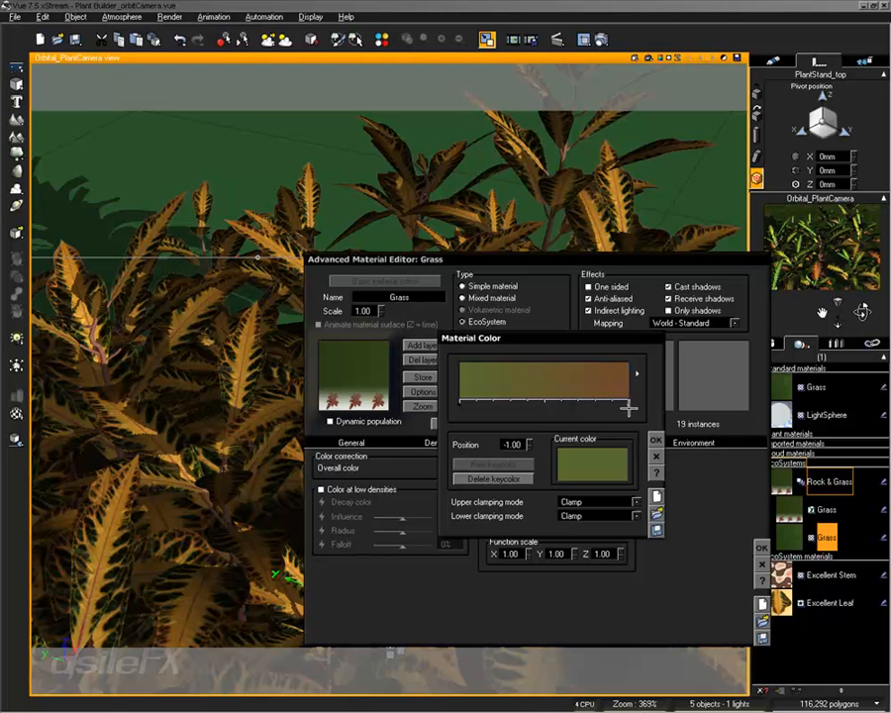
click(656, 439)
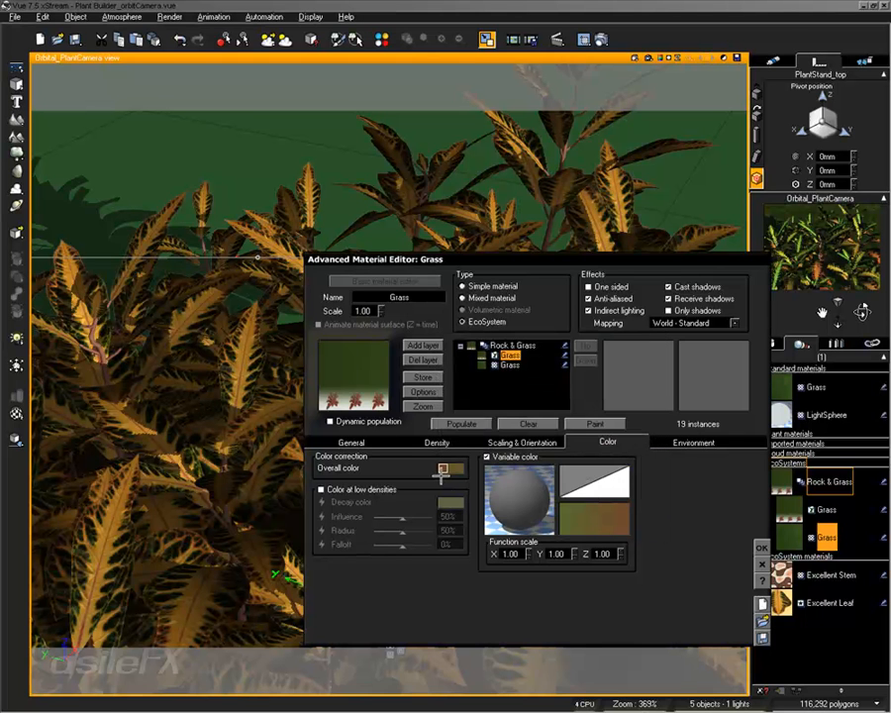
- Connect the Slope input to the Color output in the Grass layer's color function, repopulate the EcoSystem and render the camera view
right_click(510, 506)
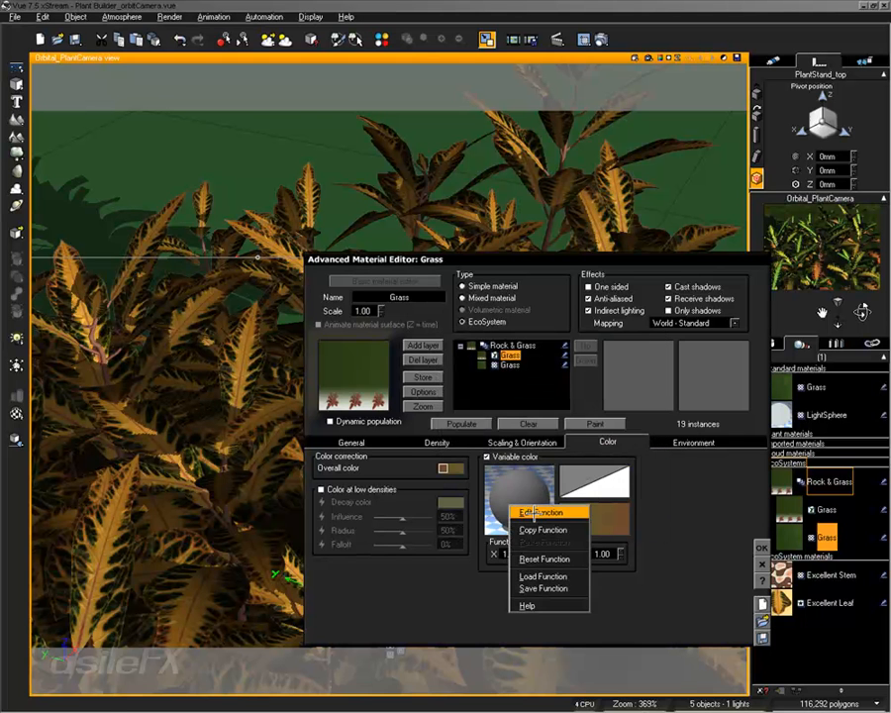
click(542, 513)
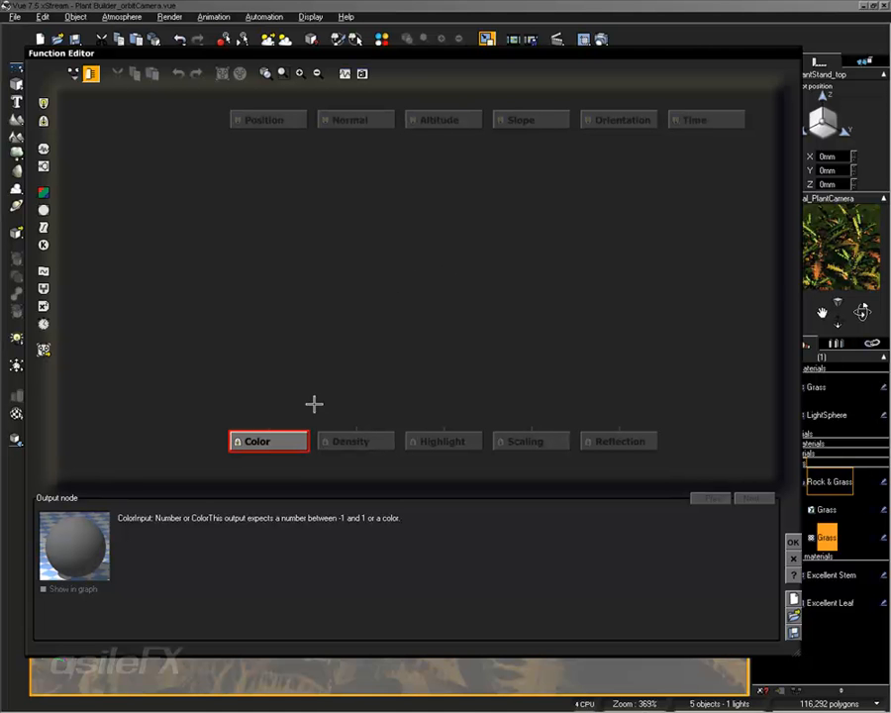
drag(268, 428, 533, 123)
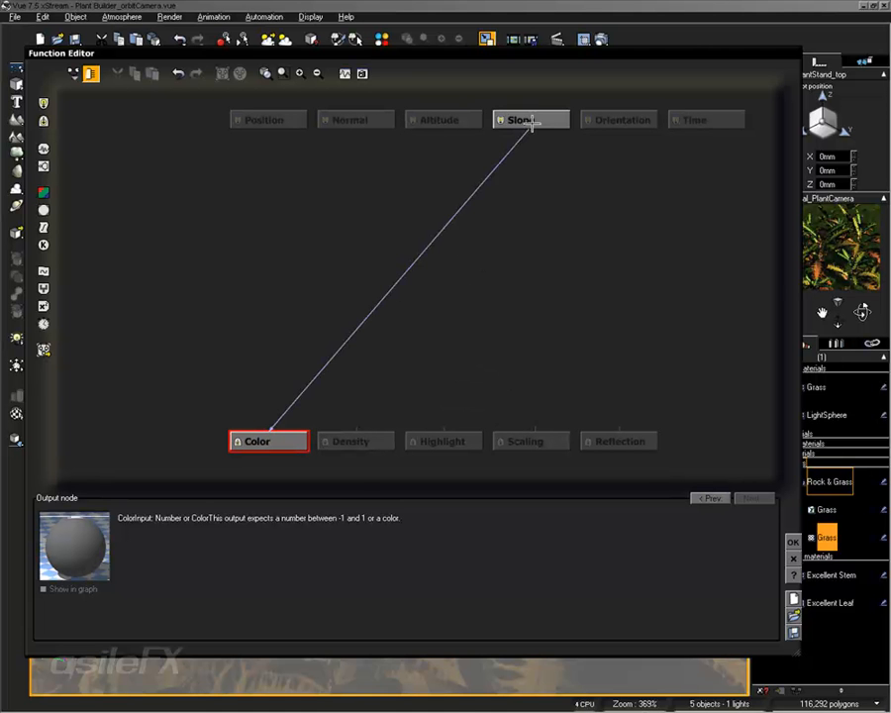
click(793, 543)
click(442, 424)
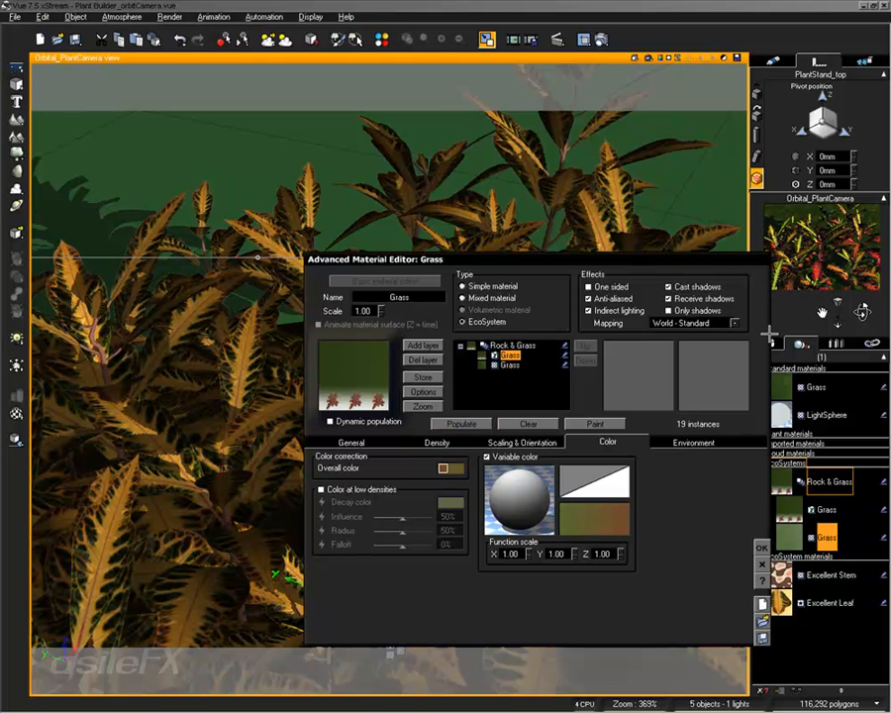
click(649, 56)
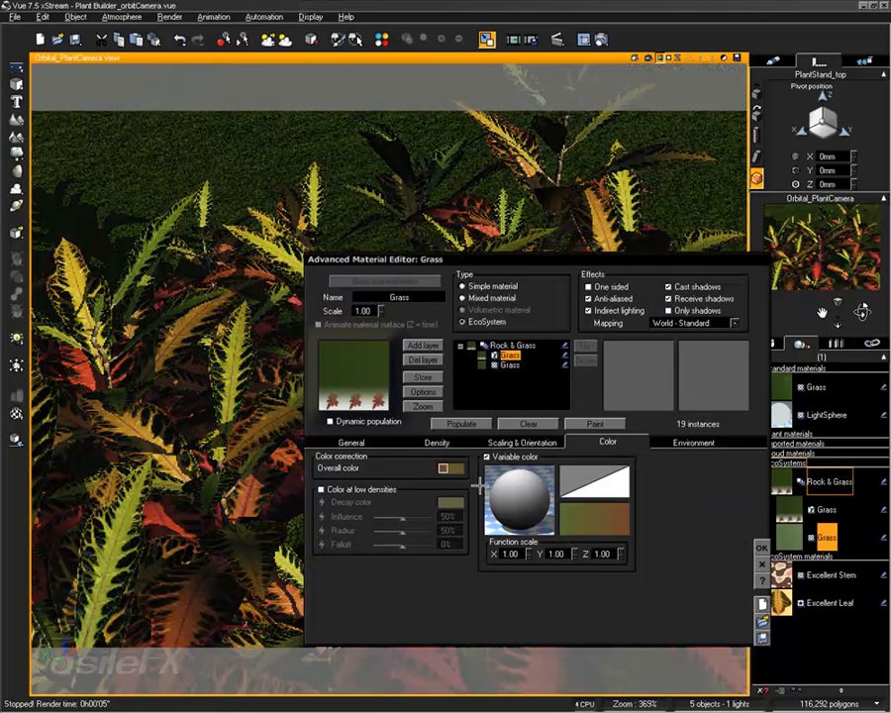
- Insert an Opposite (-X) filter between Slope and Color in the Grass layer's color function
right_click(595, 513)
right_click(533, 501)
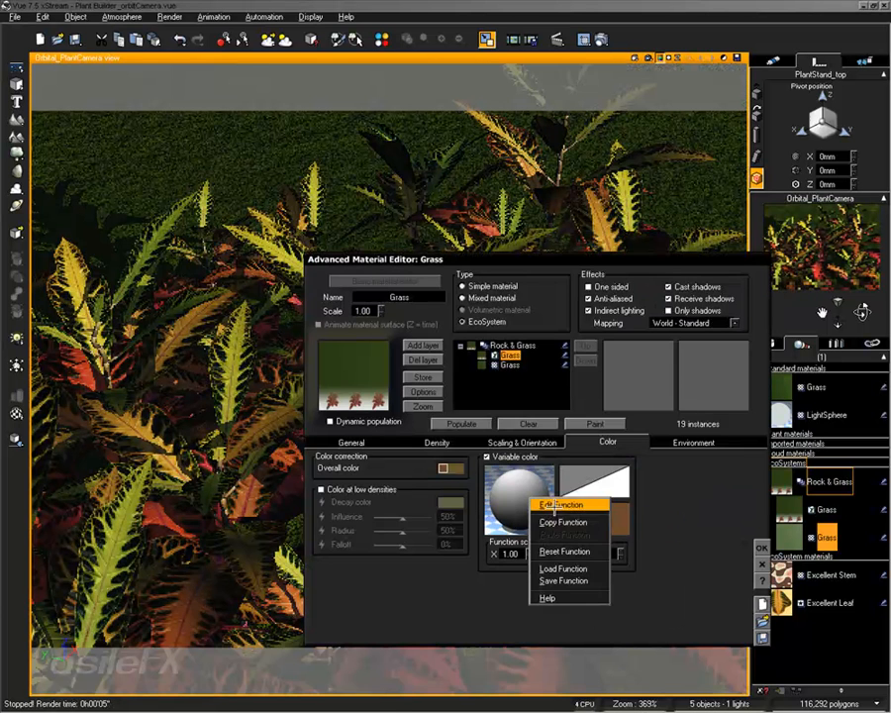
click(553, 506)
click(404, 266)
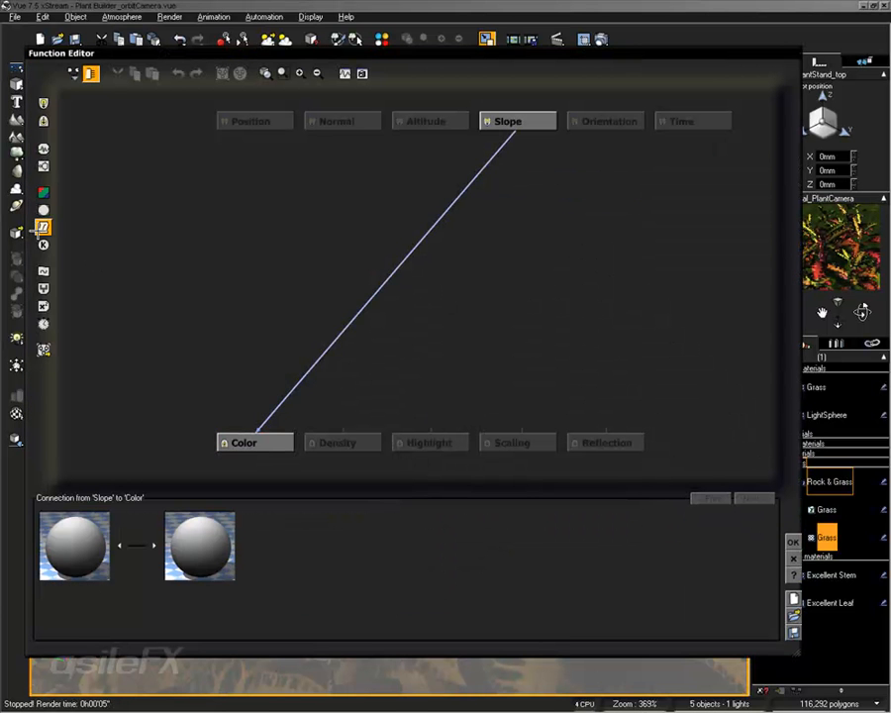
click(43, 227)
click(236, 495)
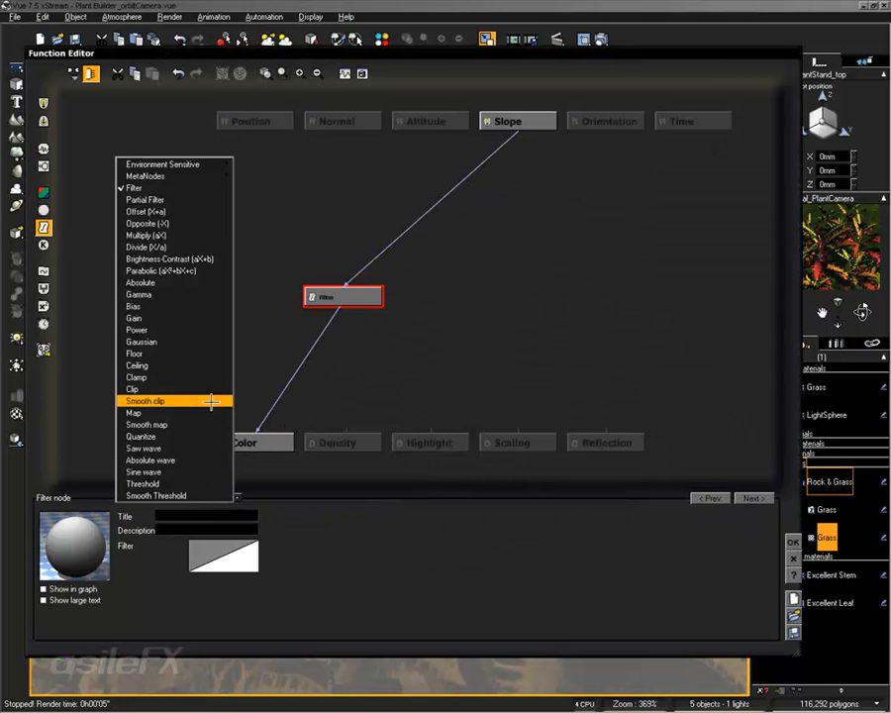
click(213, 223)
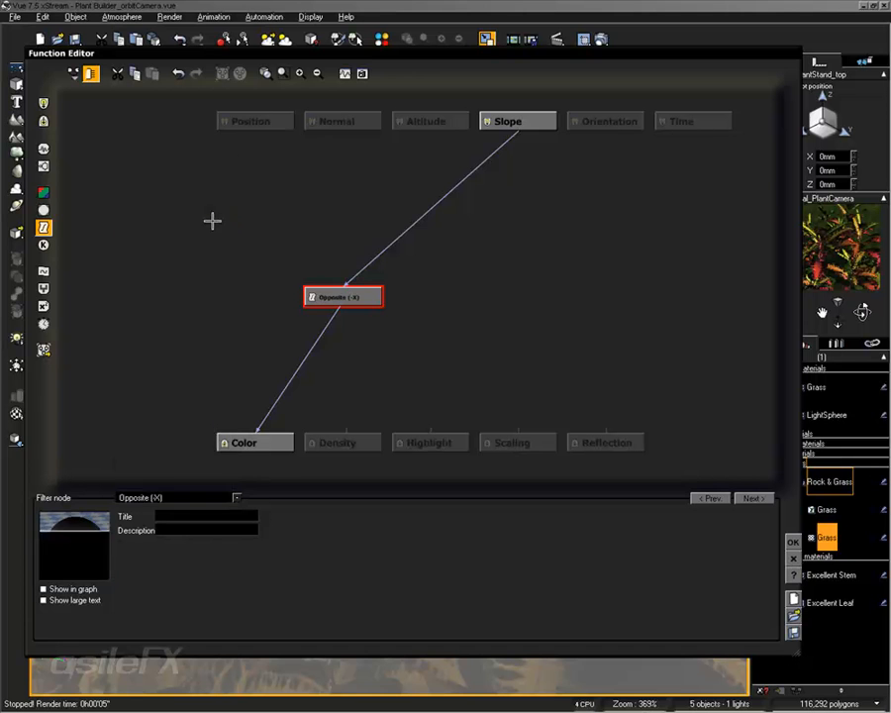
click(787, 541)
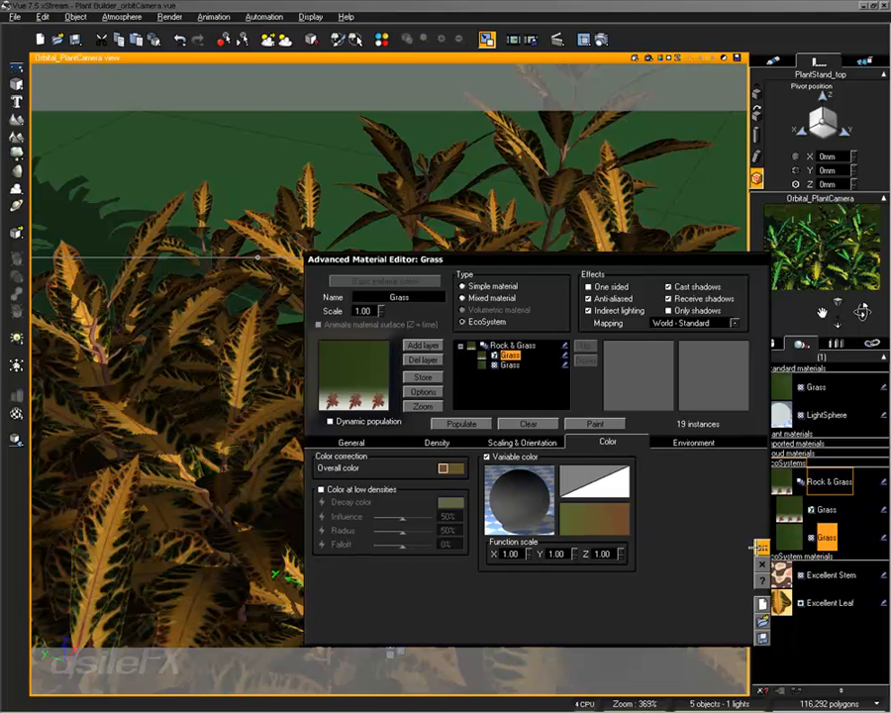
- Accept the Grass material settings, render the plant camera view to check the leaf colors, and dismiss the render
key(Return)
click(635, 57)
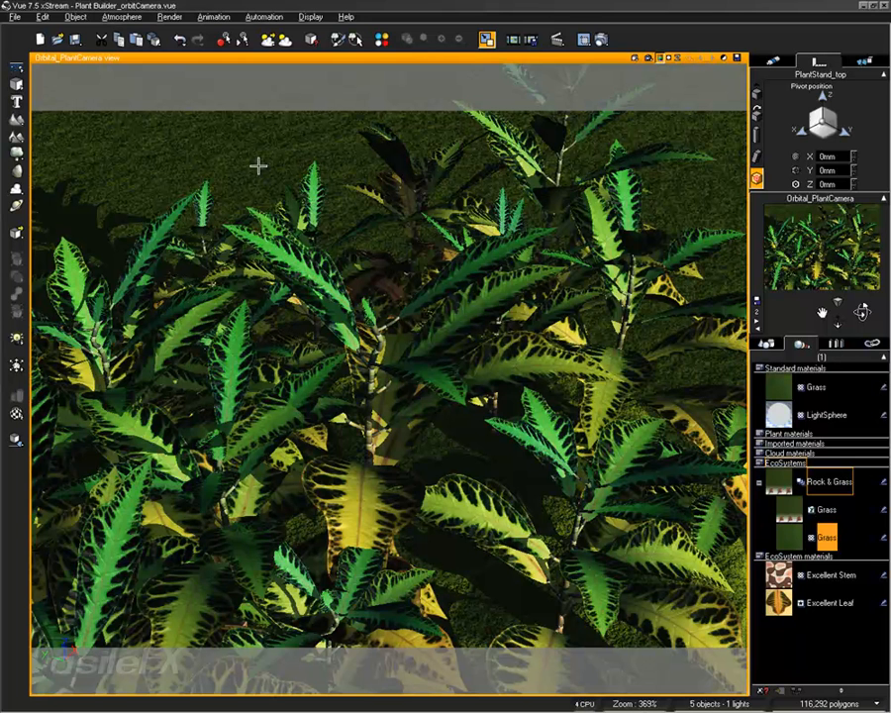
click(598, 475)
- Reopen the Grass EcoSystem layer, delete the Opposite filter from its color function and relink Color from Slope to Altitude
click(773, 62)
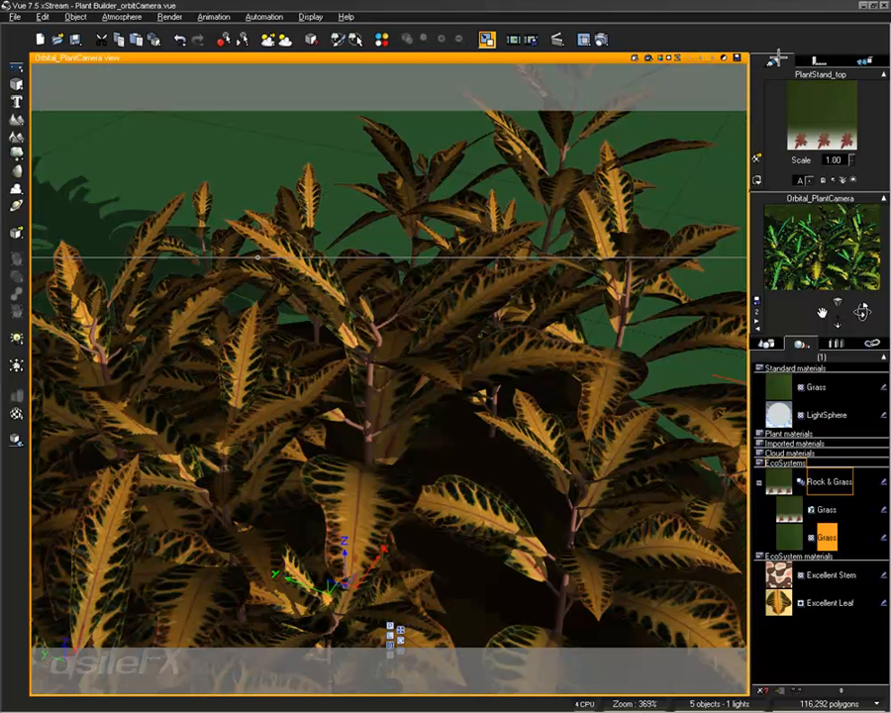
click(799, 513)
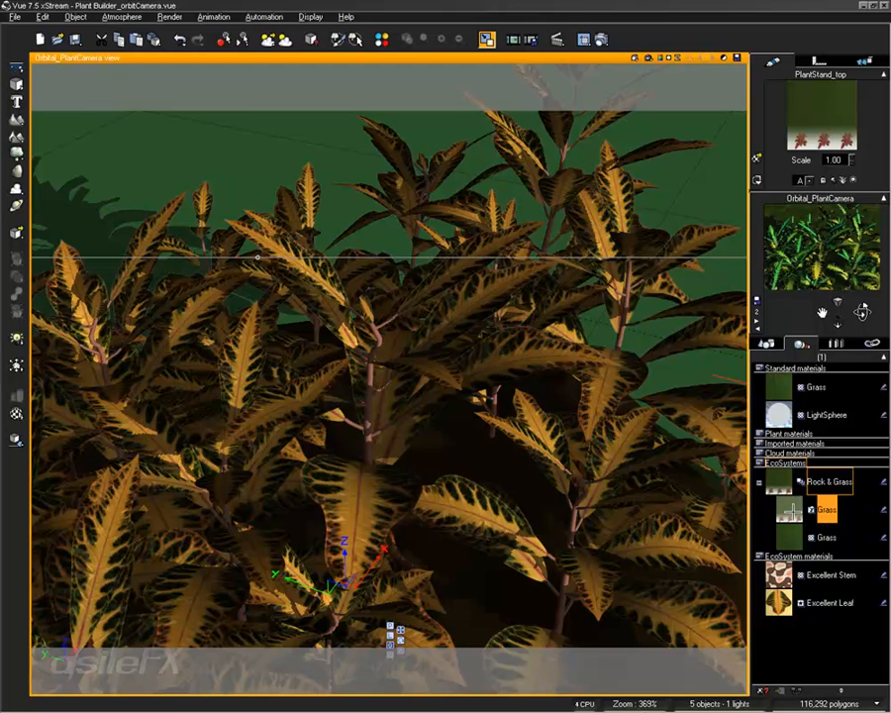
double_click(799, 517)
right_click(551, 533)
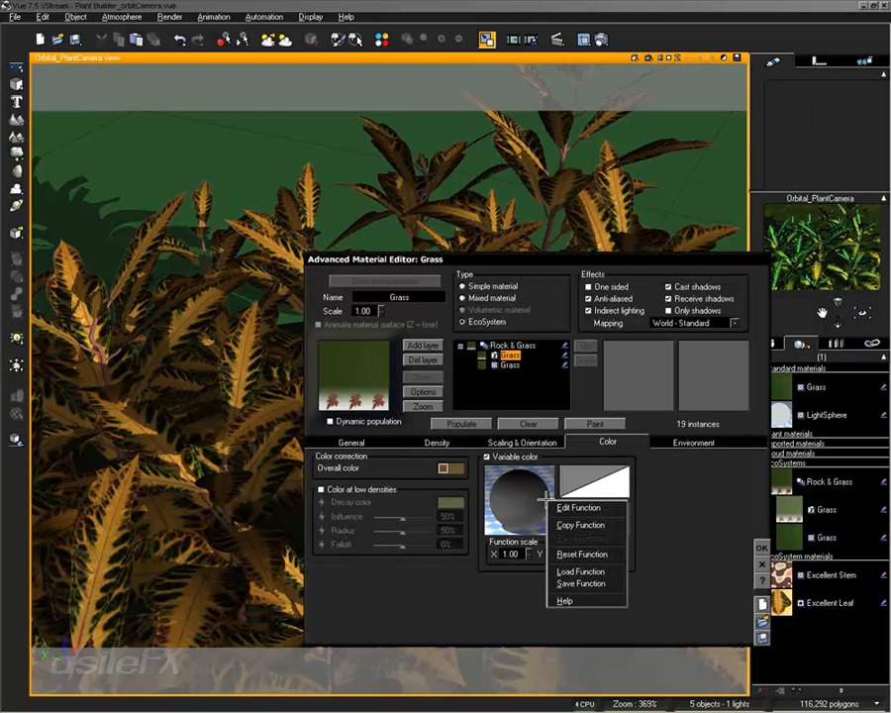
click(570, 567)
click(349, 282)
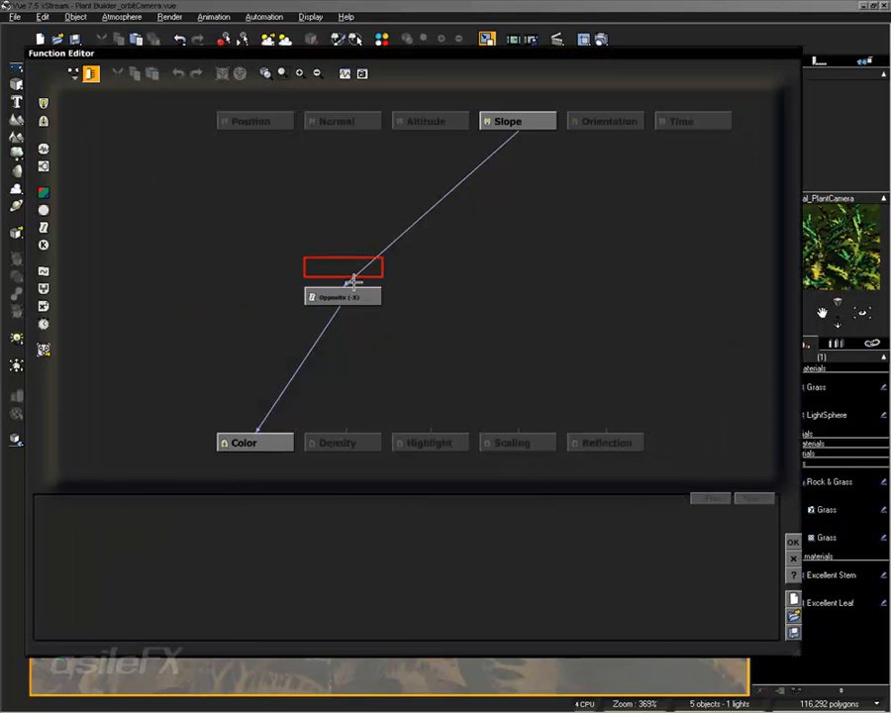
key(Delete)
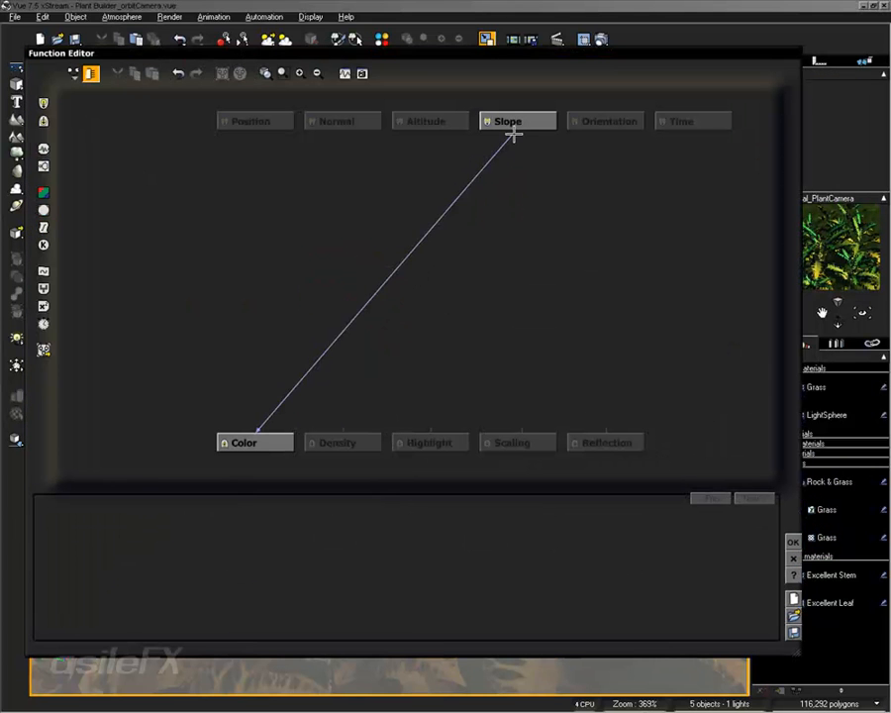
drag(513, 135, 424, 124)
click(792, 542)
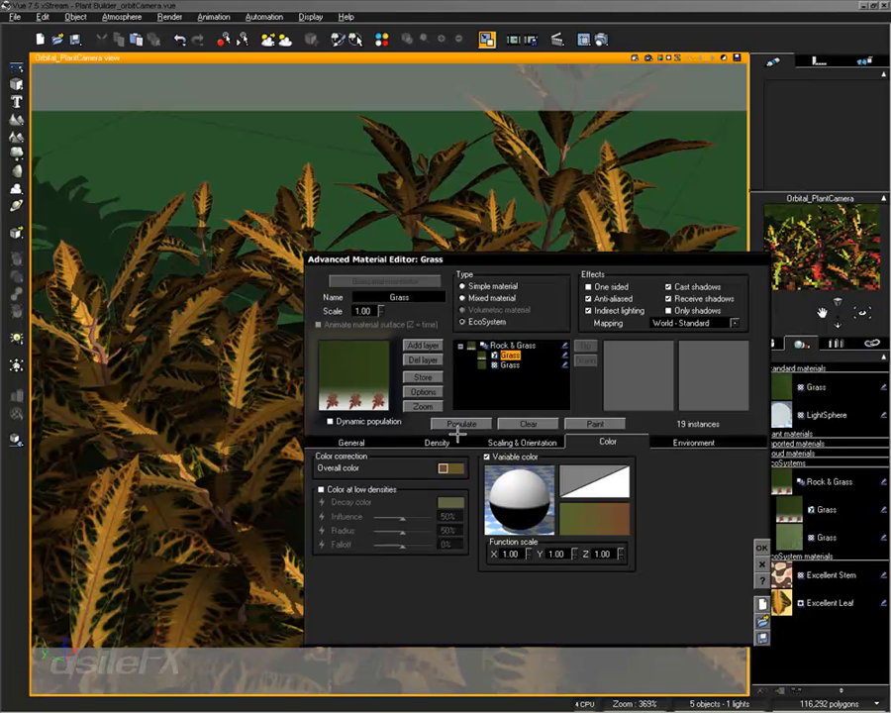
- Insert an Opposite (-X) filter between Altitude and Color, accept the function, and move the material editor further over the camera view
right_click(517, 489)
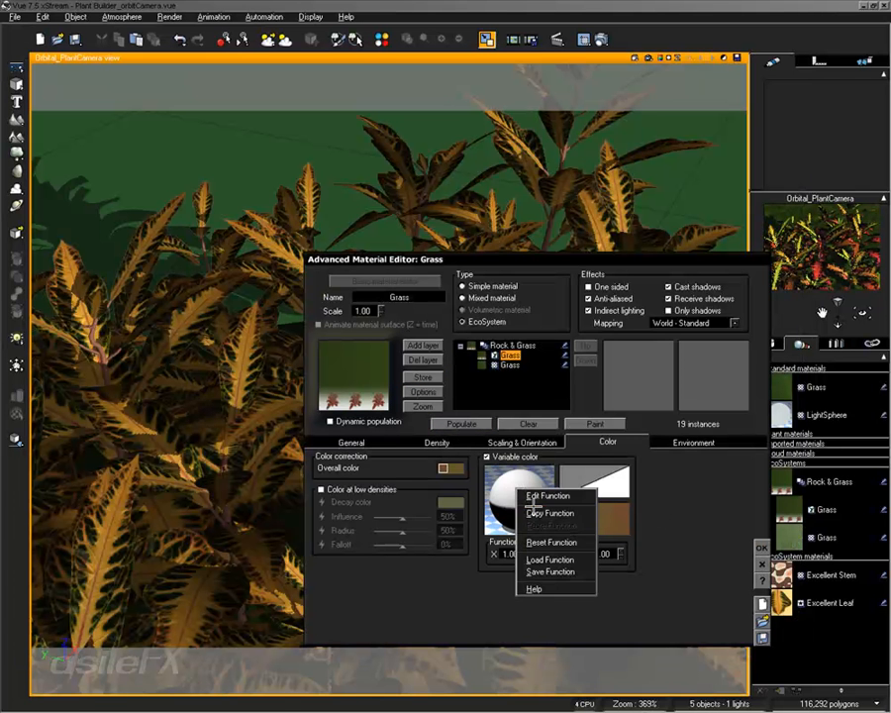
click(541, 494)
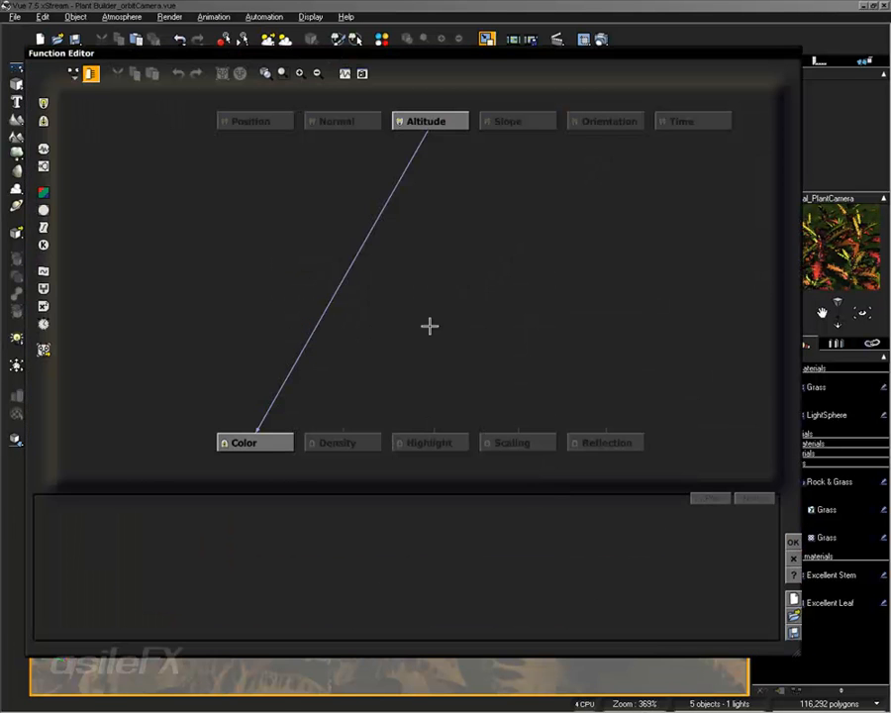
click(335, 298)
click(43, 228)
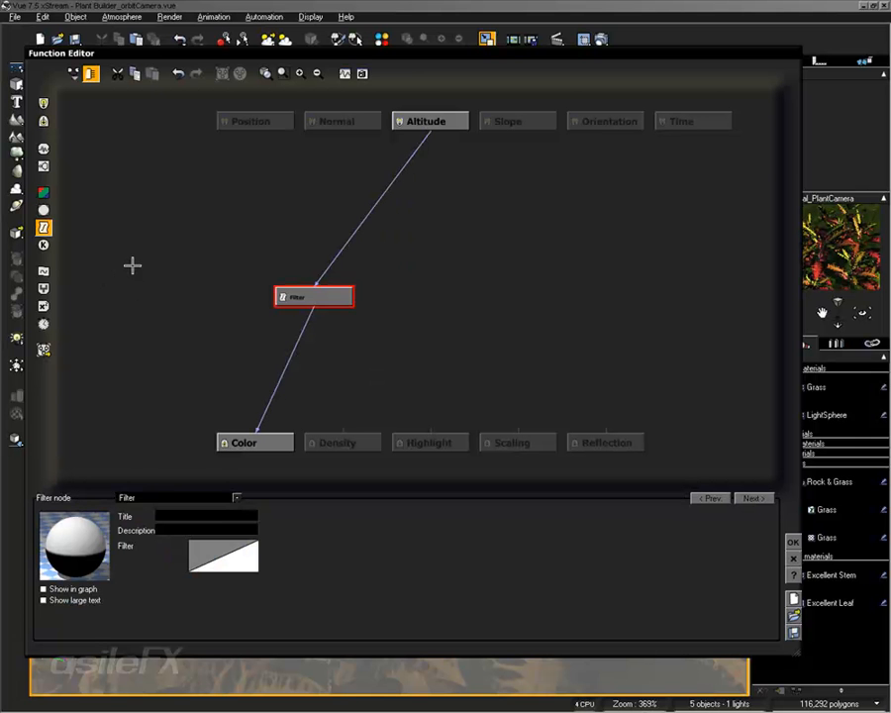
click(208, 497)
click(212, 220)
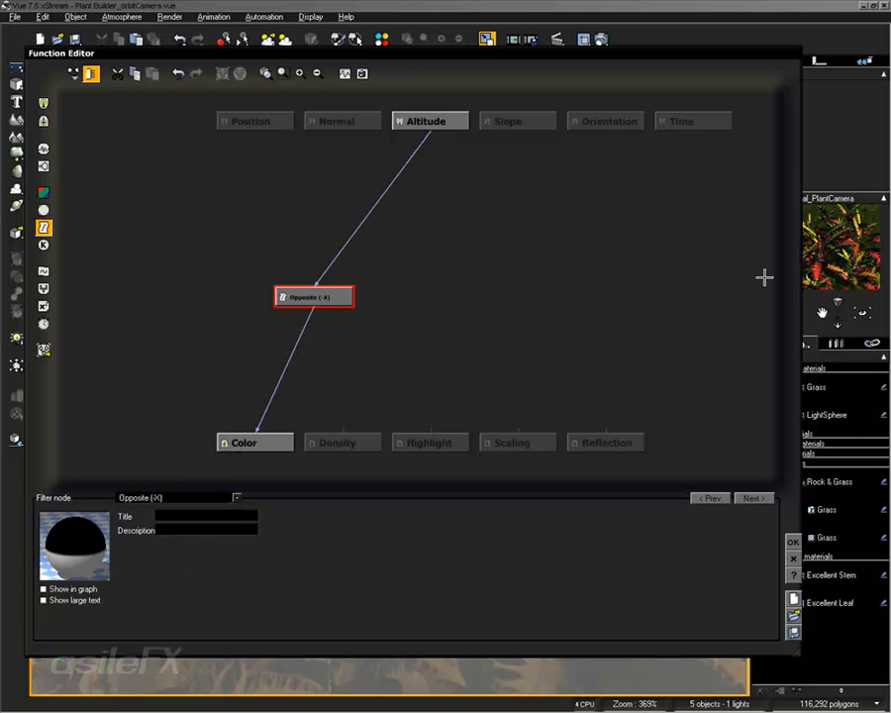
click(793, 543)
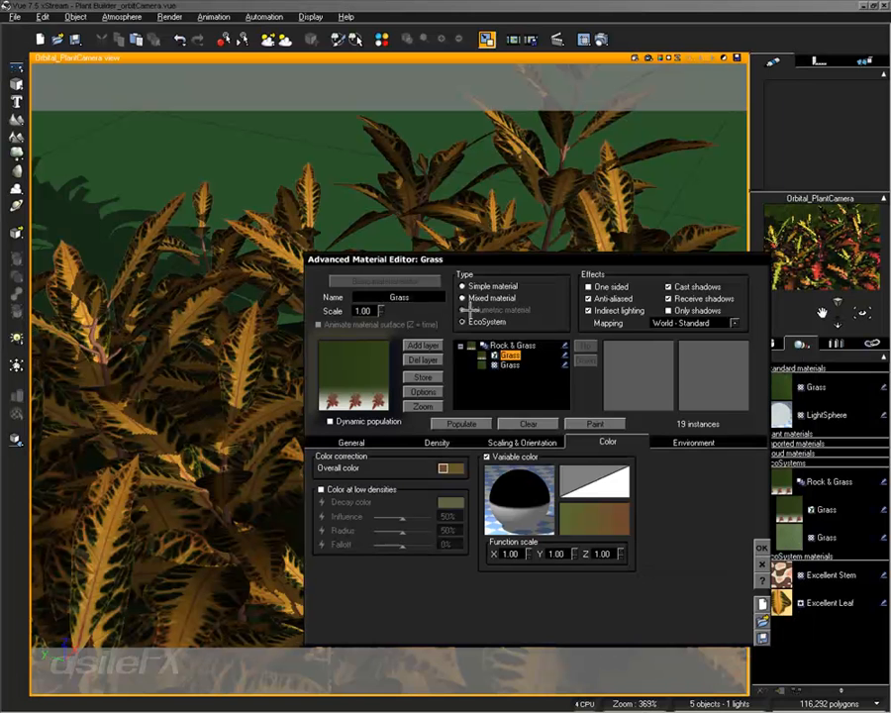
drag(553, 258, 434, 161)
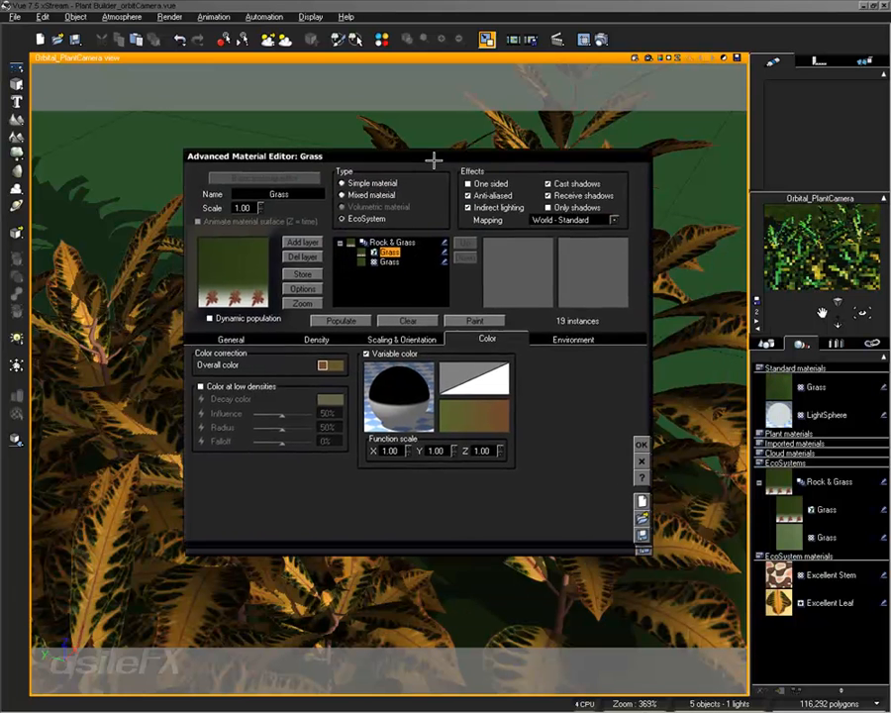
- Reopen the Grass color function, move the Opposite filter closer to Altitude, and insert an Environment Sensitive Altitude filter between it and Color
right_click(399, 382)
click(424, 387)
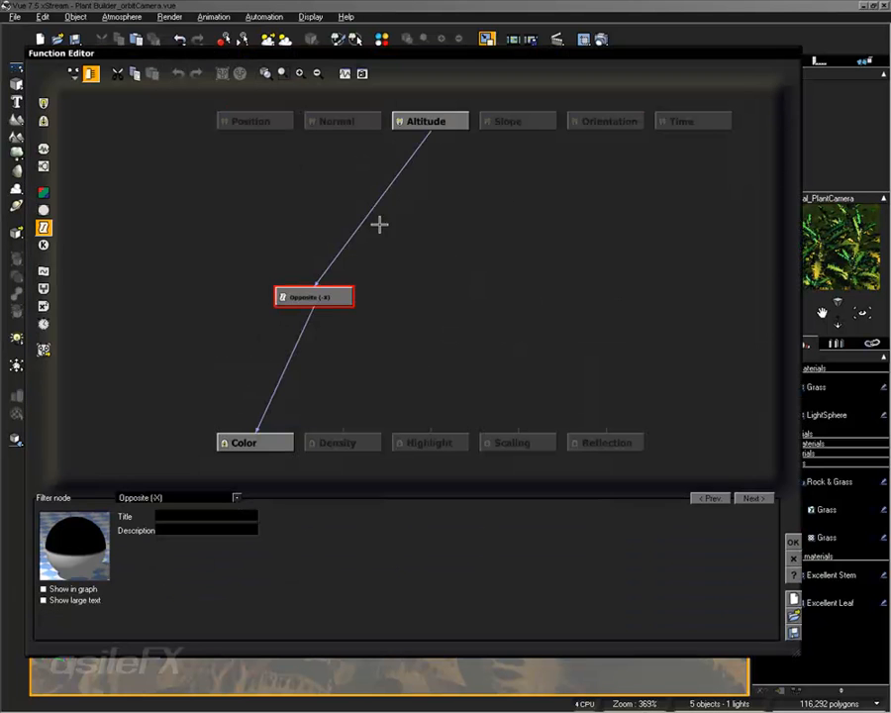
drag(343, 295, 431, 178)
click(387, 224)
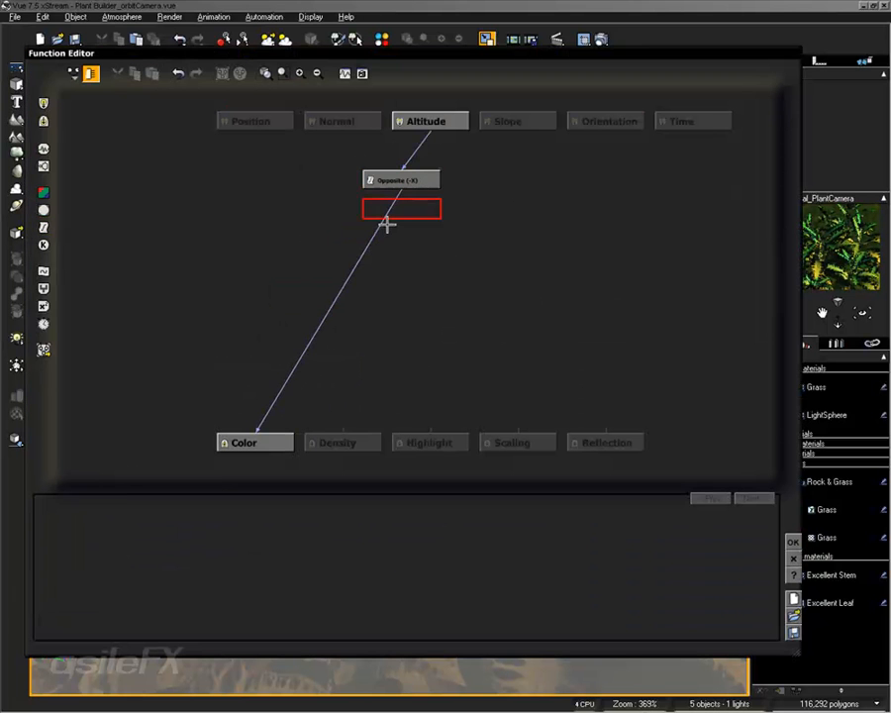
click(42, 227)
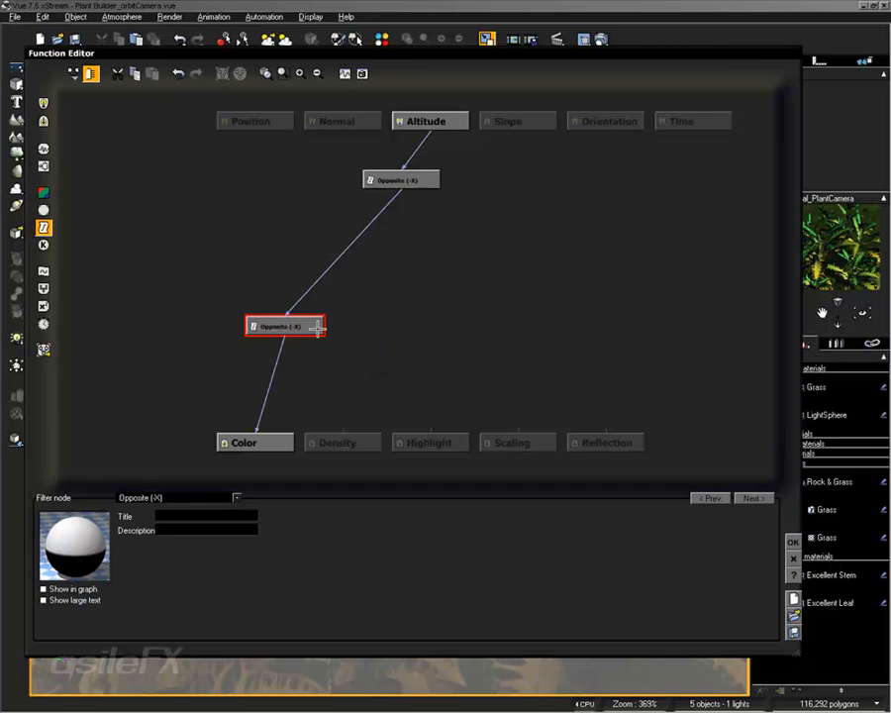
click(202, 489)
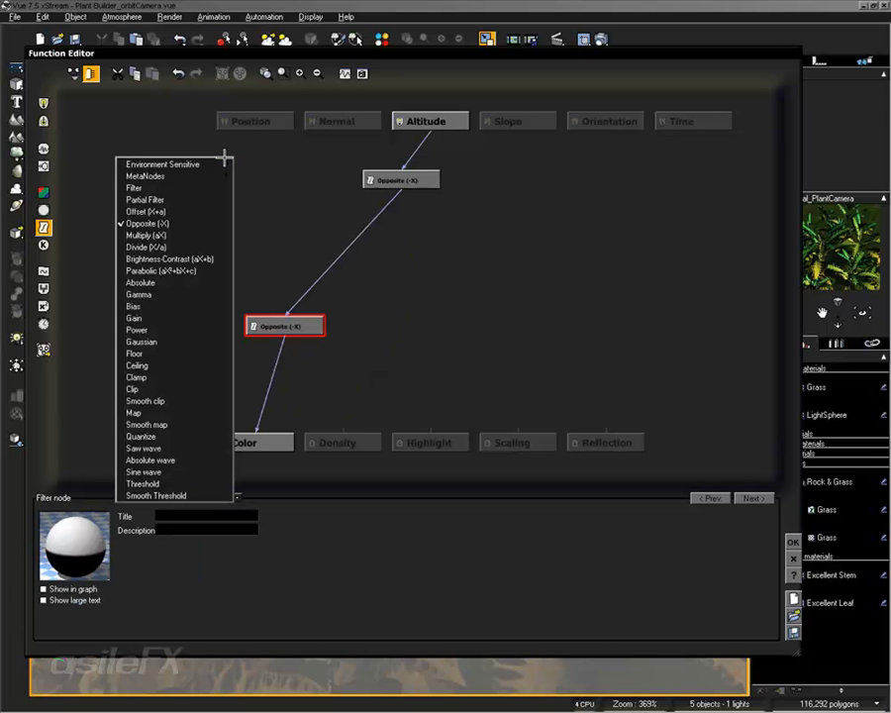
mouse_move(222, 165)
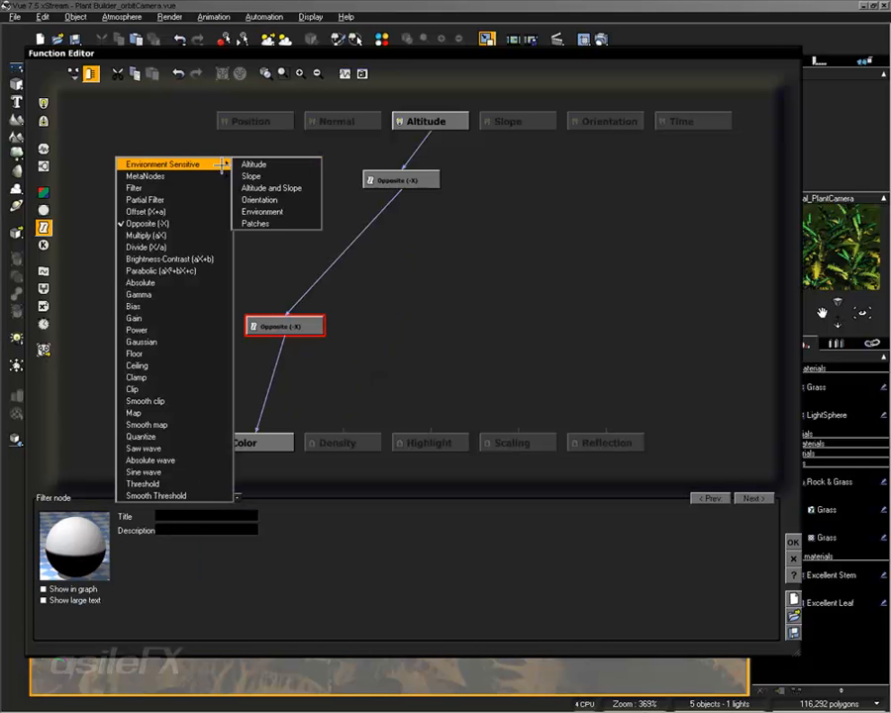
click(284, 164)
- Set the new Altitude filter's effect range from -10 to 3.33333 and move its node up directly above Color
mouse_move(278, 561)
mouse_down()
mouse_move(234, 554)
mouse_move(287, 546)
mouse_up()
drag(241, 571, 286, 582)
drag(287, 327, 257, 239)
- Add an Absolute filter and insert it between the Opposite and Altitude filters
click(340, 295)
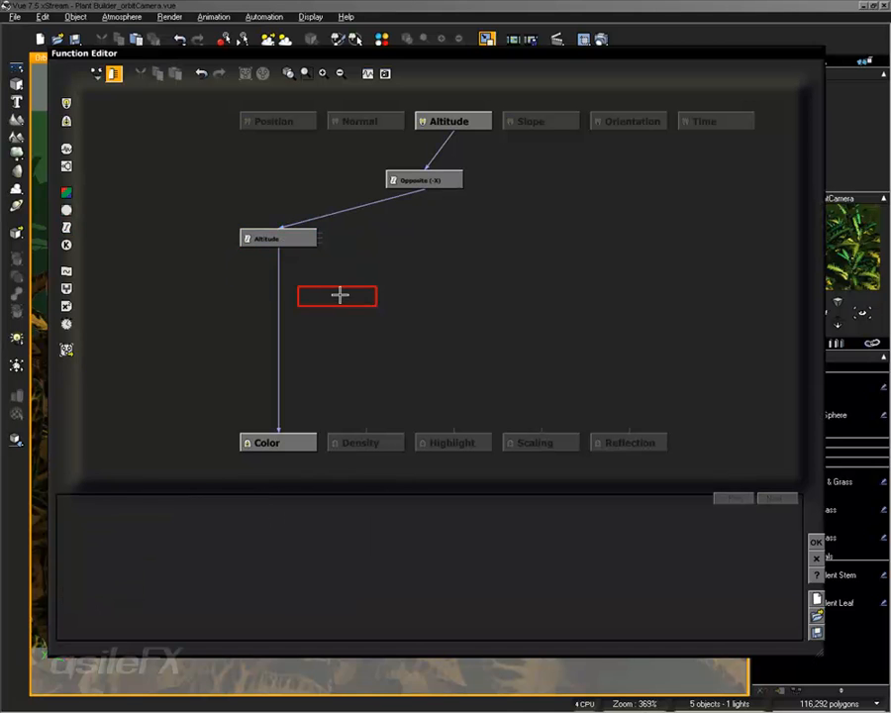
click(67, 227)
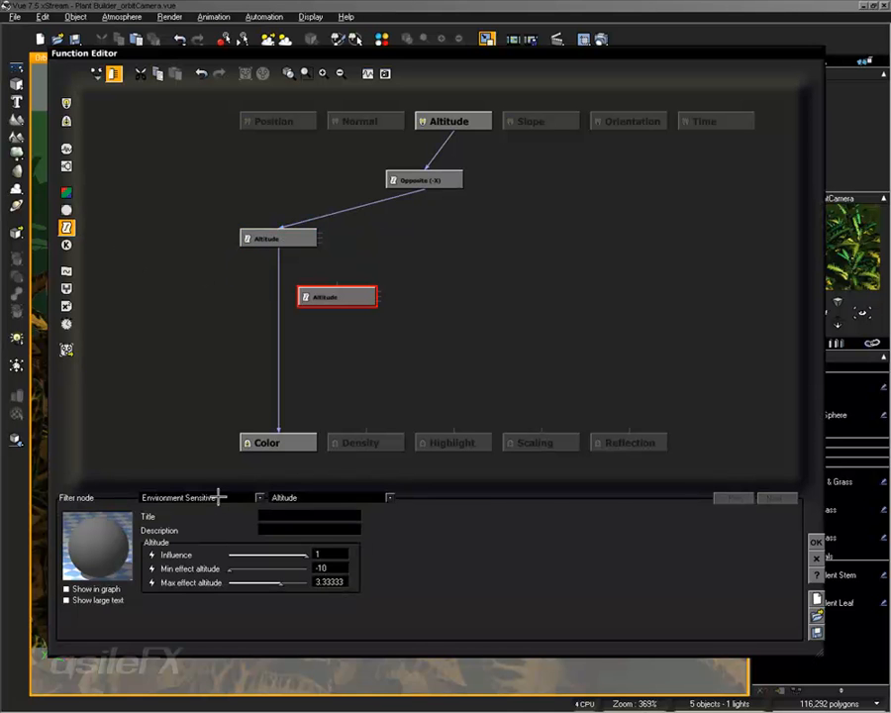
click(219, 497)
click(198, 282)
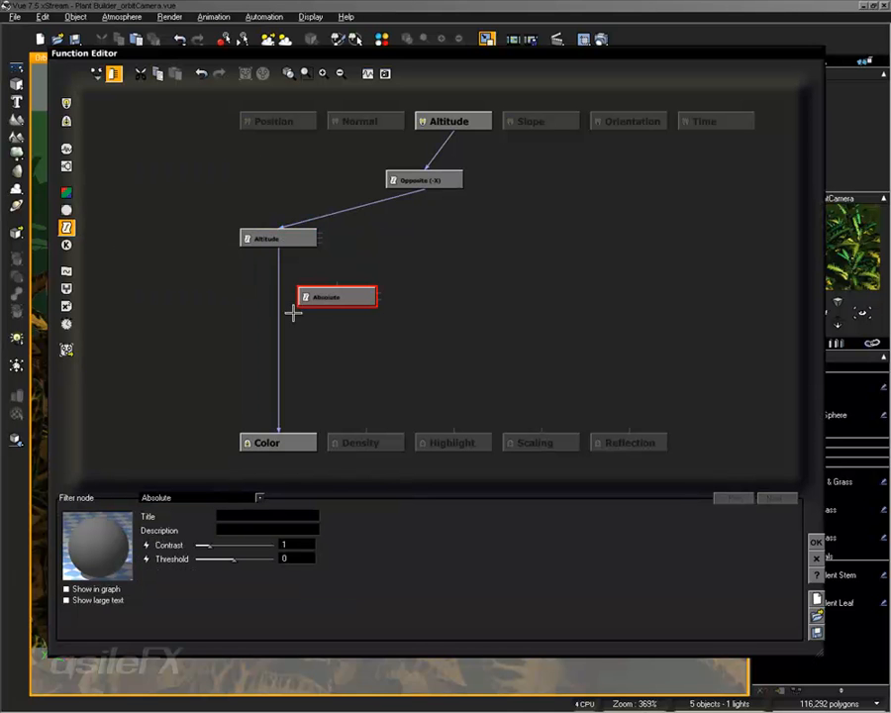
drag(324, 307, 354, 248)
drag(423, 182, 372, 199)
click(373, 237)
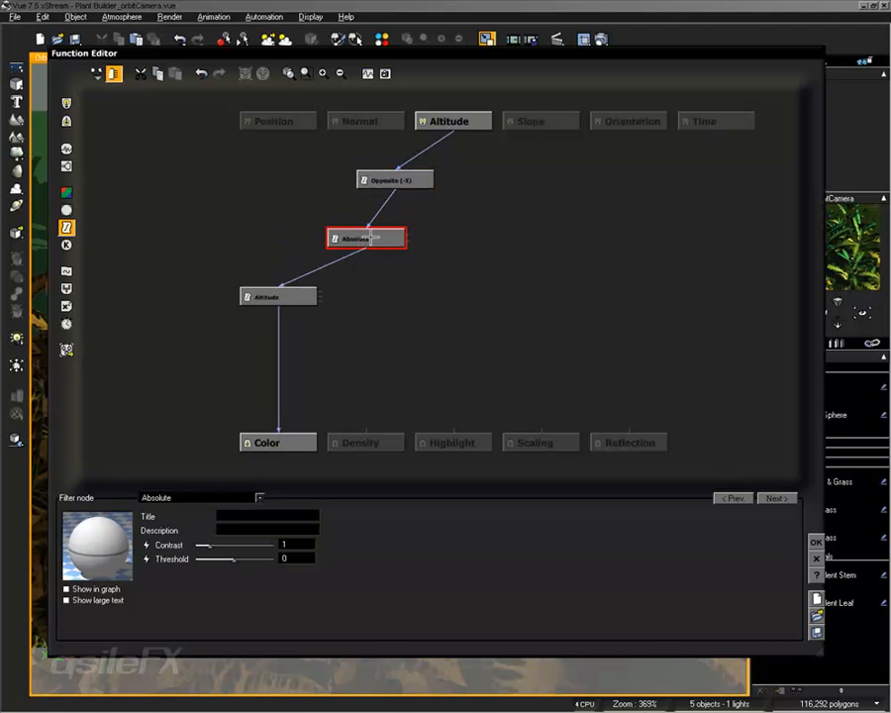
- Show the Absolute filter's preview in the graph and set its contrast and threshold to -1
click(67, 588)
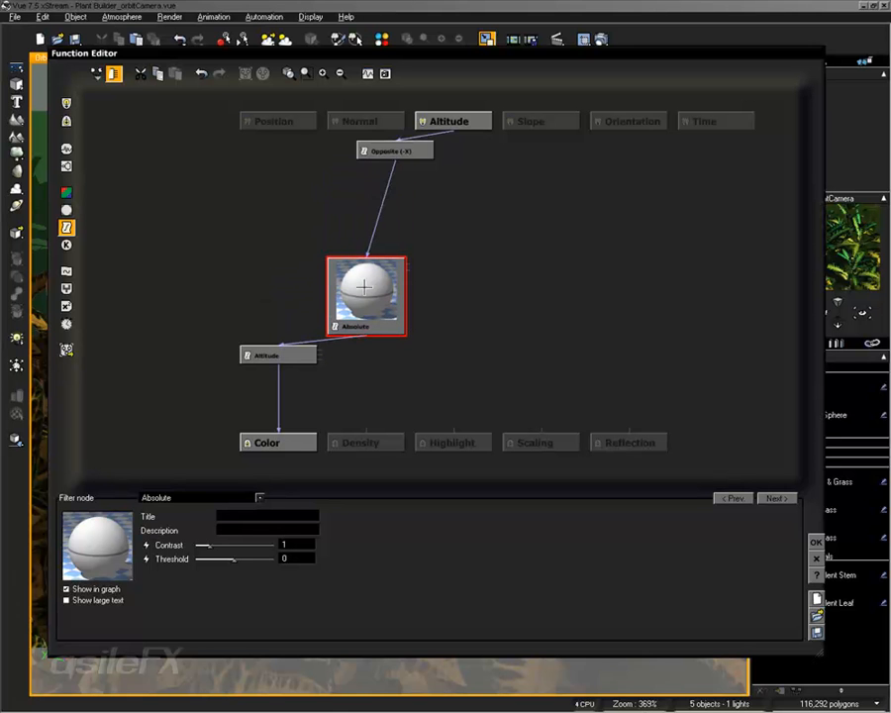
drag(210, 544, 186, 559)
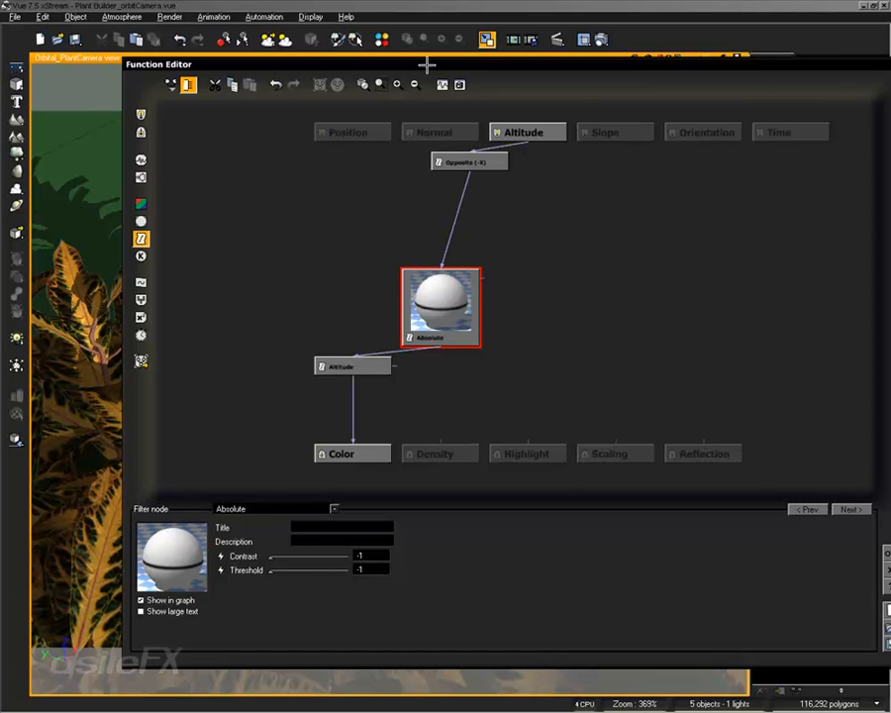
drag(427, 63, 363, 53)
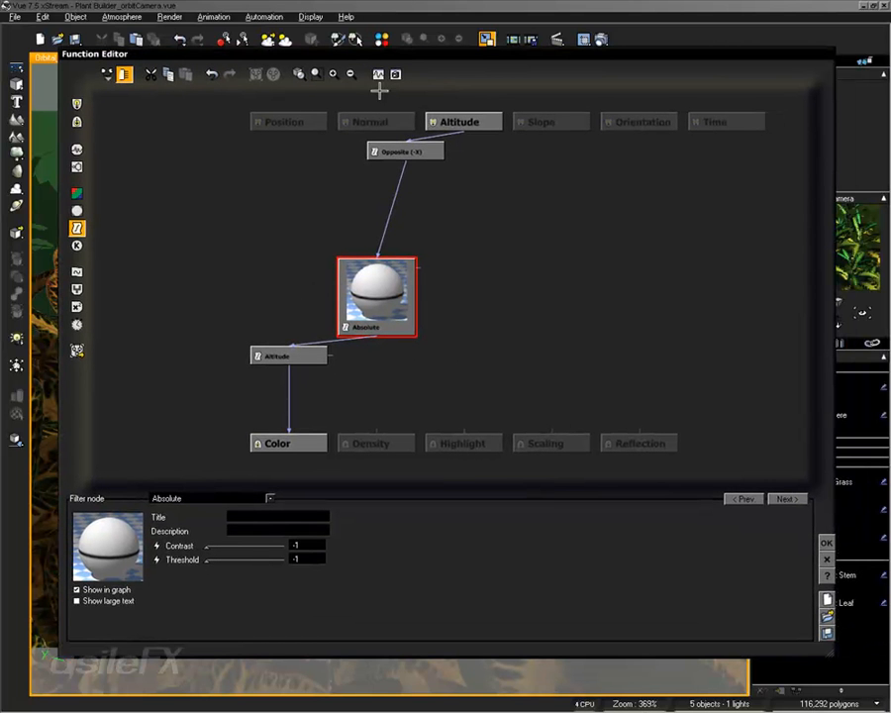
- Examine the Absolute filter's output curves in the function node preview at a scale of 0.01
click(377, 74)
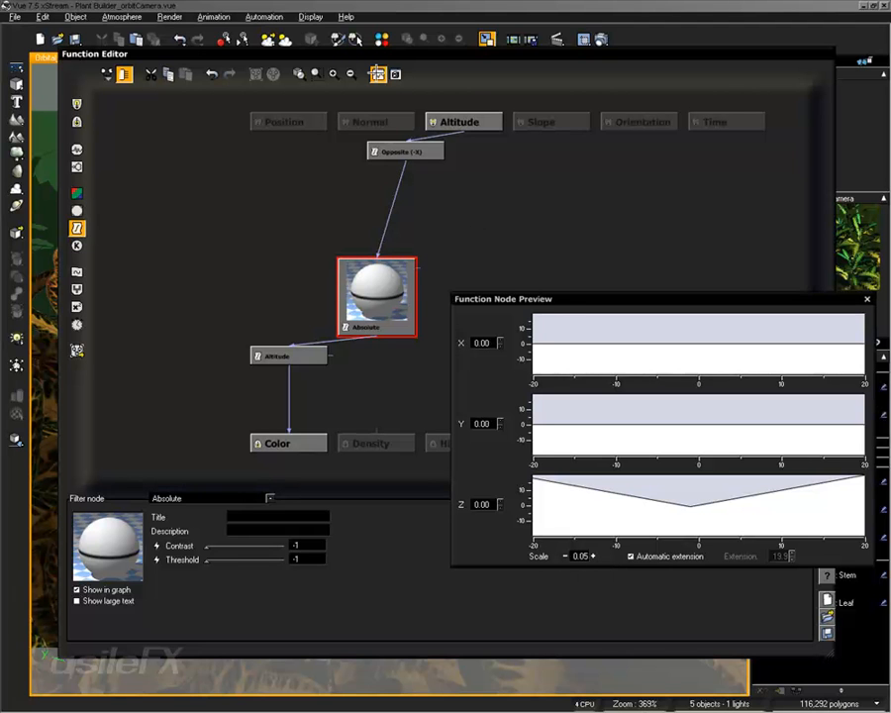
drag(539, 552, 573, 547)
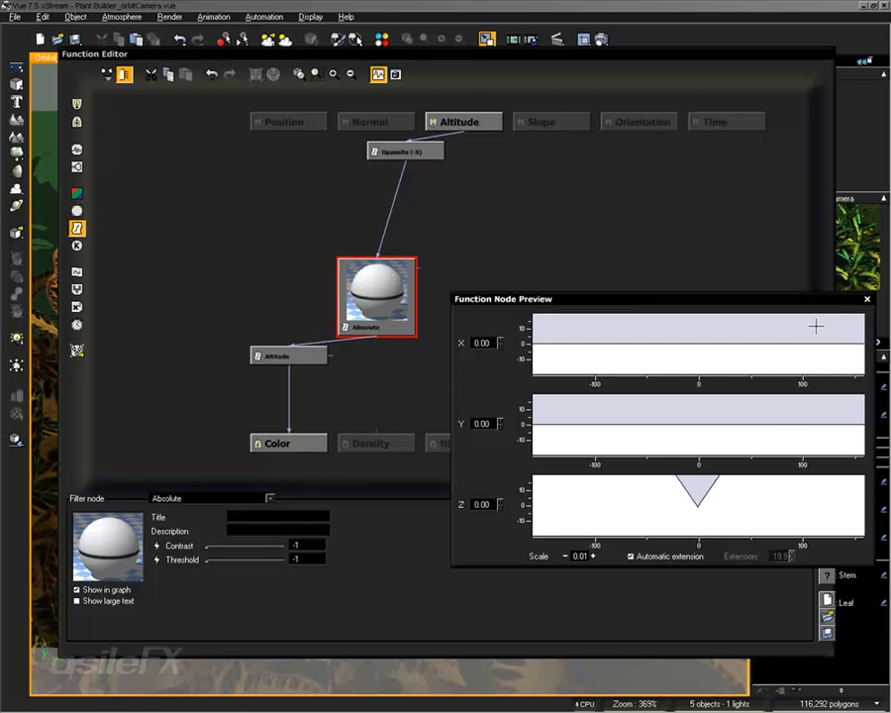
click(867, 299)
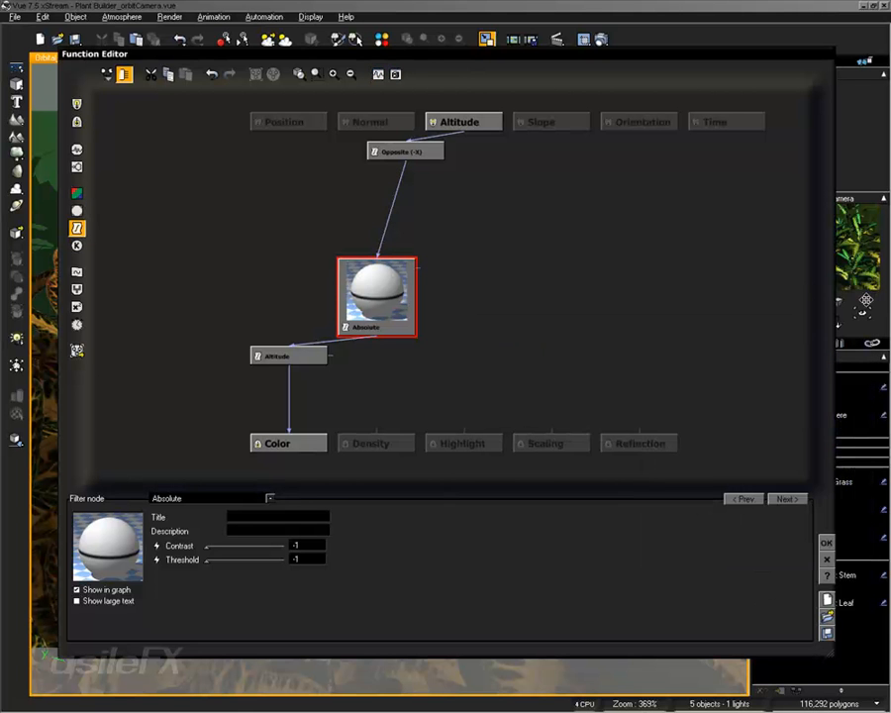
- Close the function editor, render the plant camera view to check the leaf colors, and dismiss the render
click(827, 559)
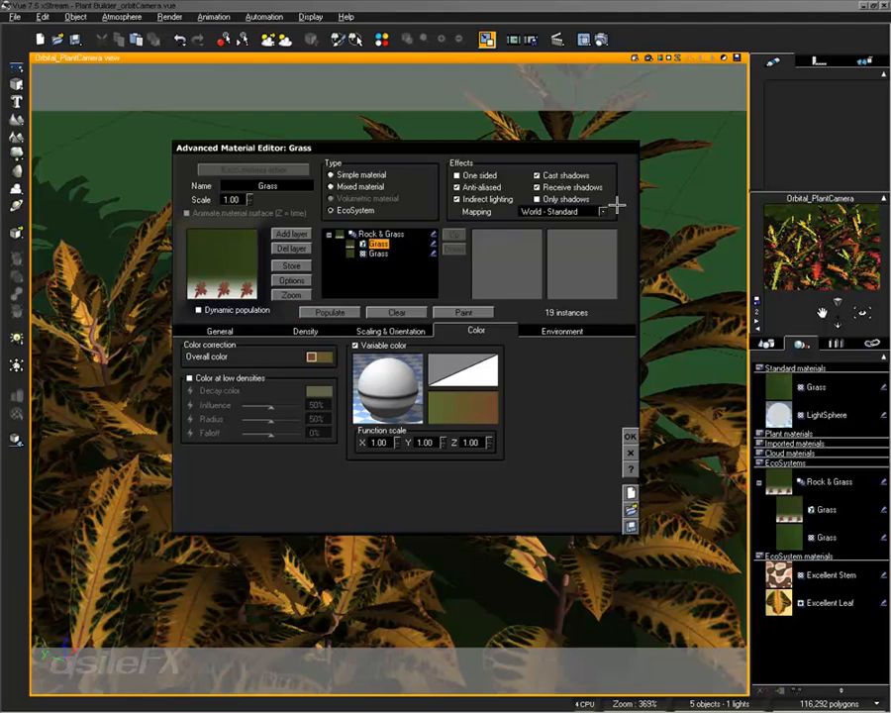
click(648, 57)
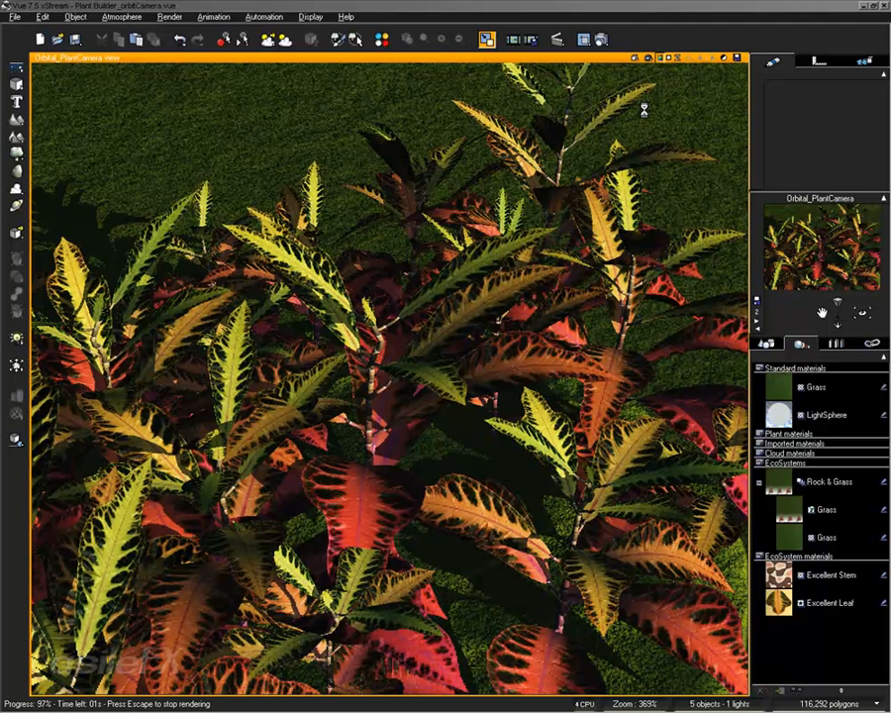
double_click(644, 110)
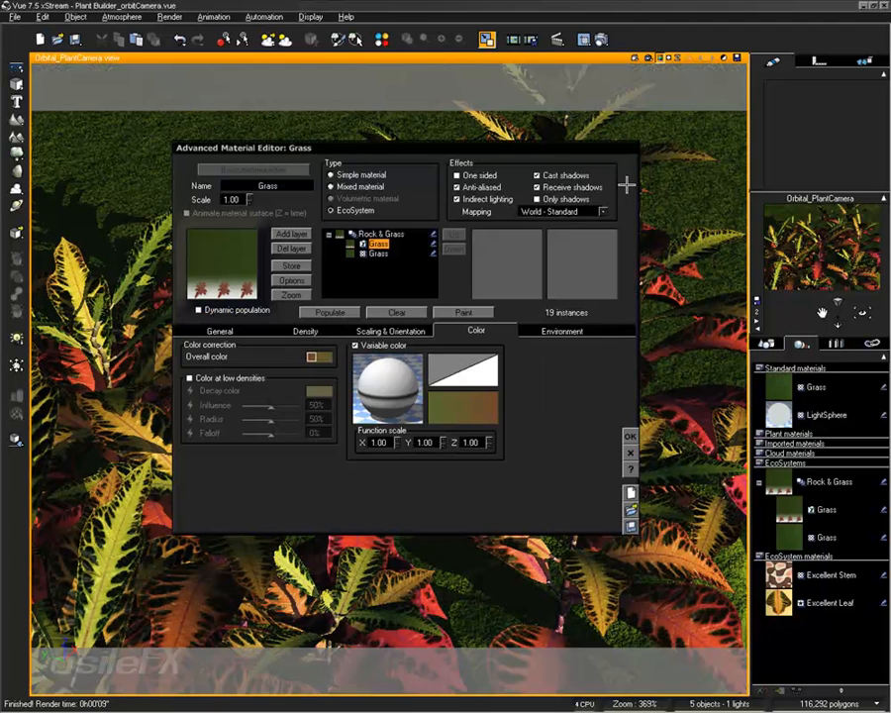
- Reopen the Grass color function and delete both the Absolute and Altitude filters from the graph
click(425, 366)
click(288, 355)
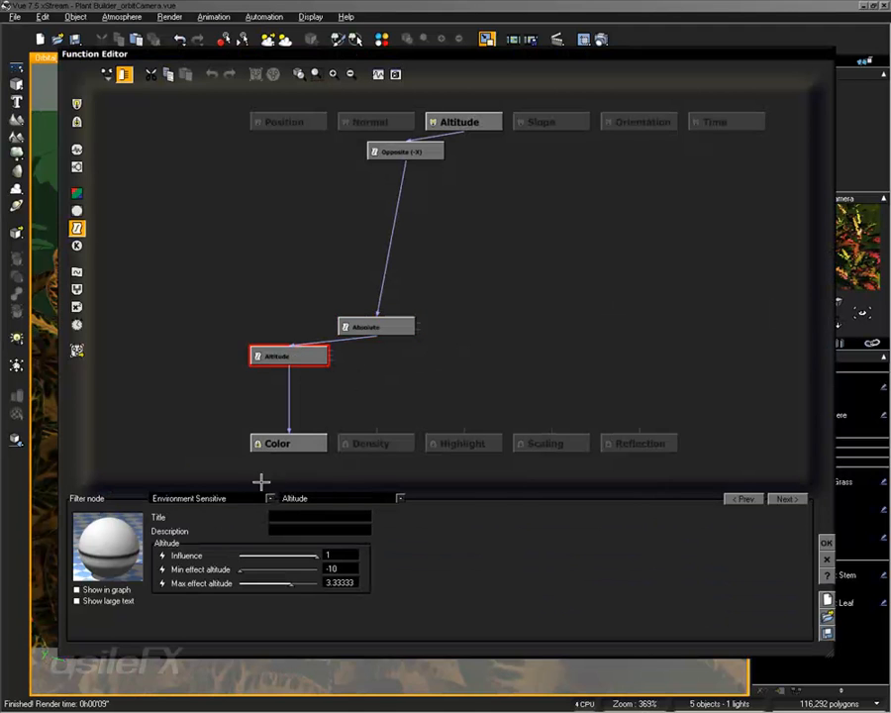
click(248, 498)
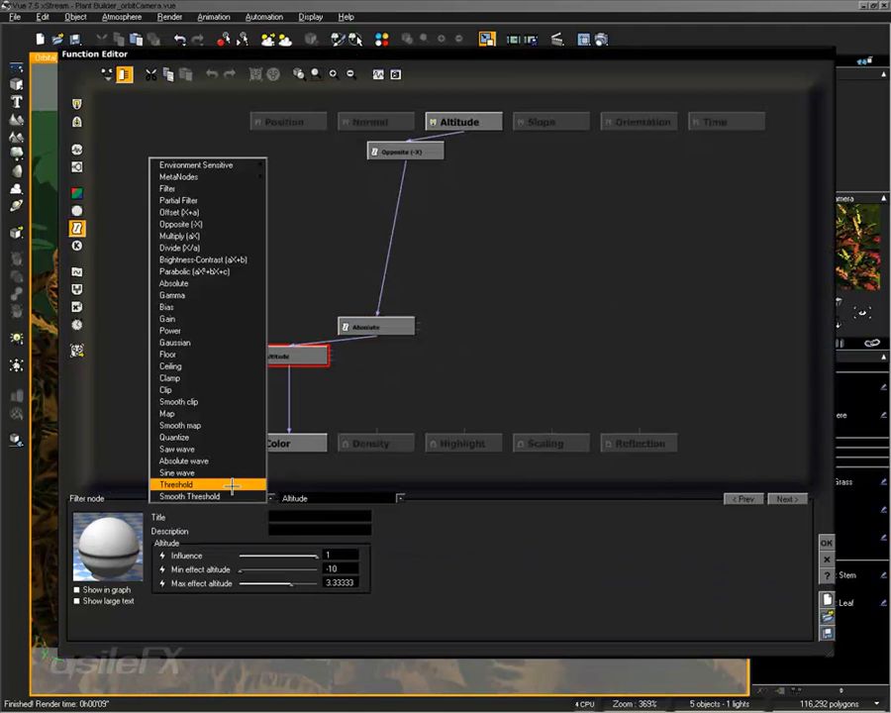
click(455, 300)
drag(467, 369, 304, 288)
key(Delete)
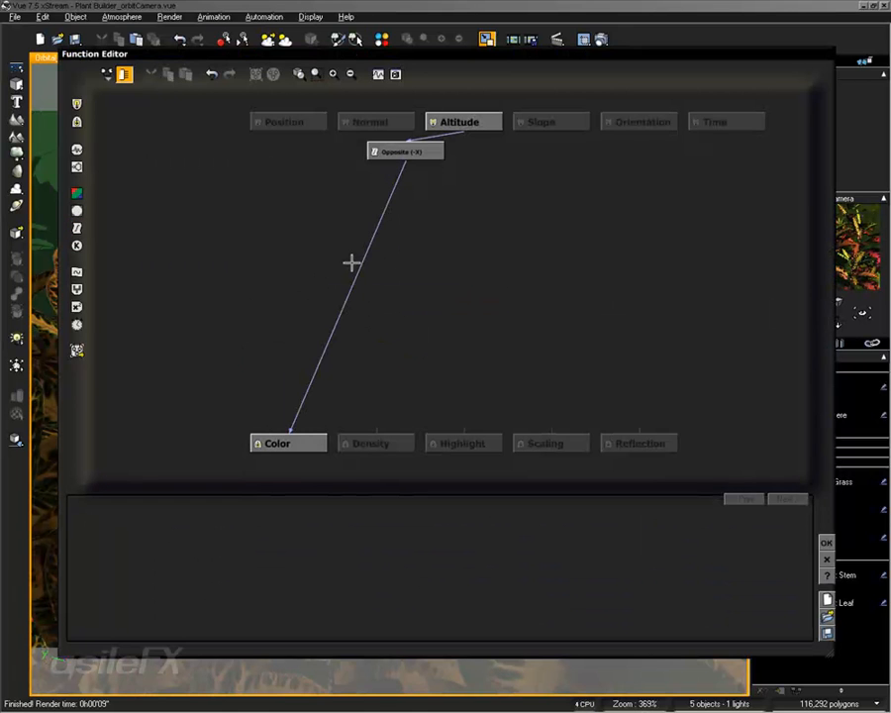
- Delete the Opposite filter and the remaining link between Altitude and Color
click(361, 258)
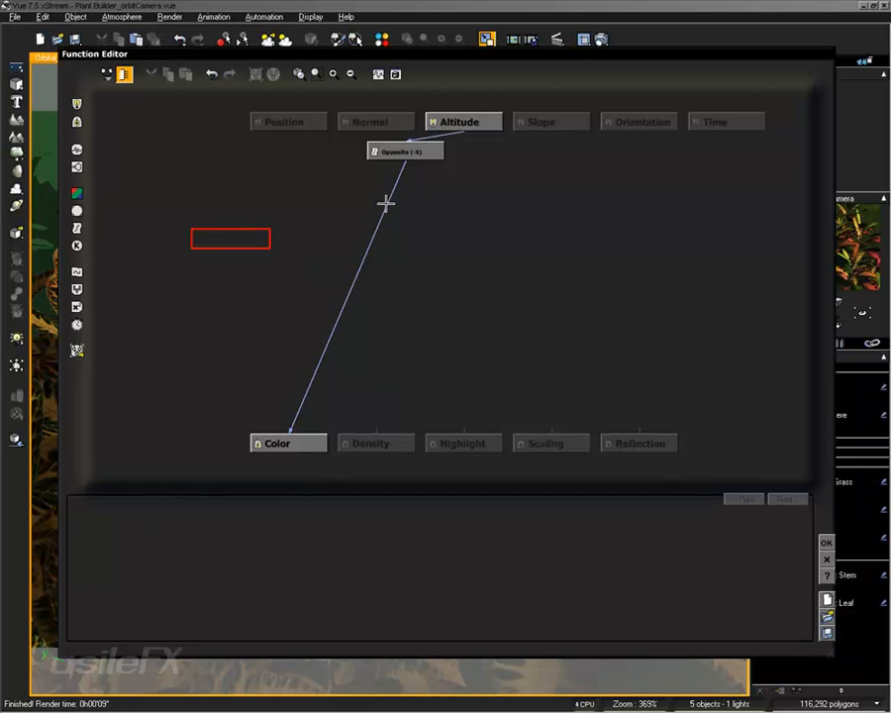
click(419, 153)
key(Delete)
click(441, 146)
click(456, 146)
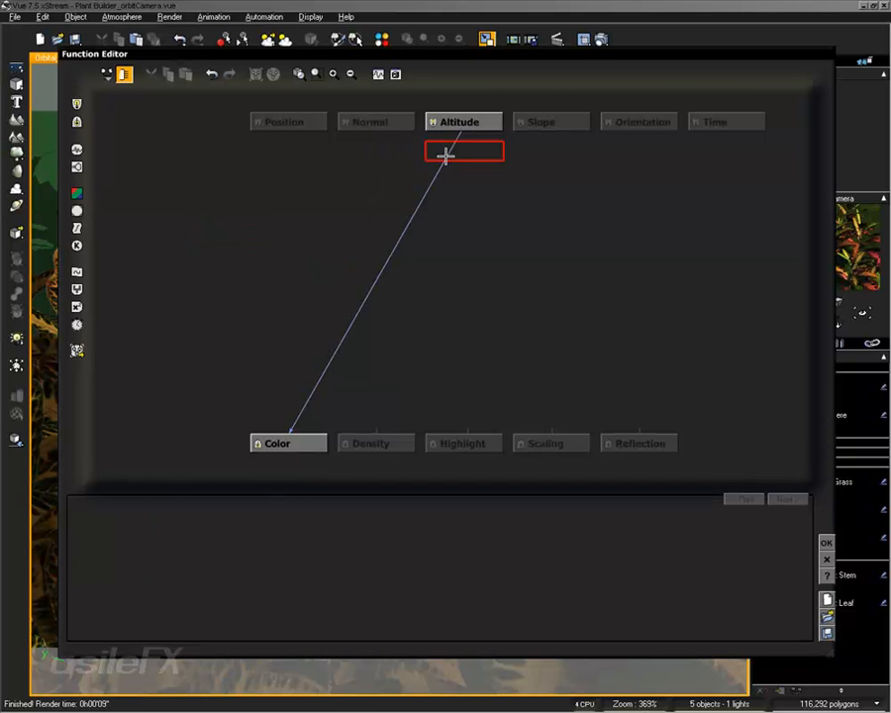
click(444, 157)
key(Delete)
- Add a Simple Fractal node, align it beneath Position, and link its output to Color
click(367, 273)
click(78, 168)
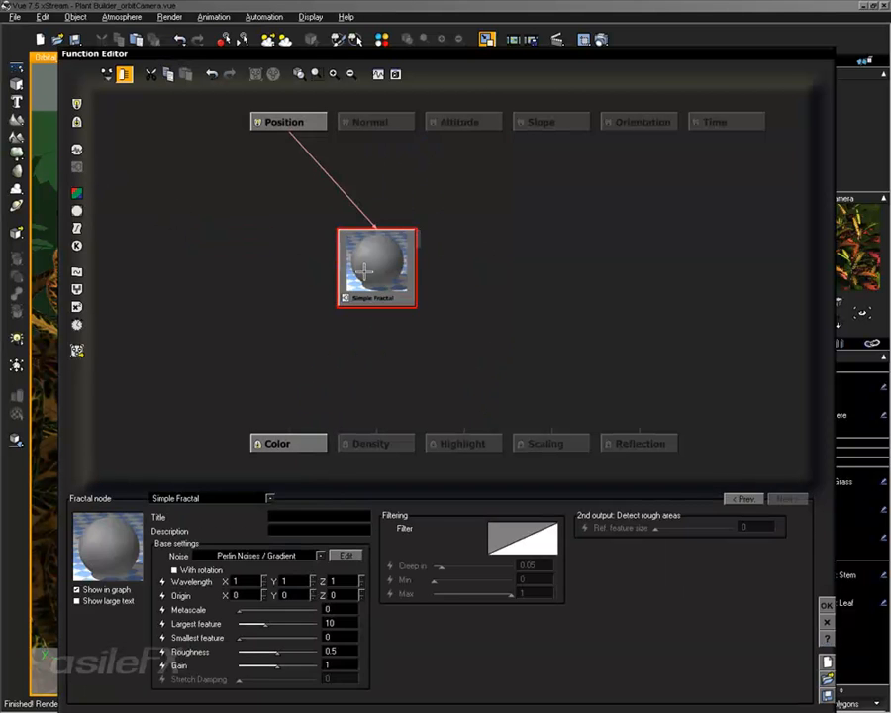
drag(366, 269, 338, 329)
drag(288, 428, 293, 289)
click(323, 354)
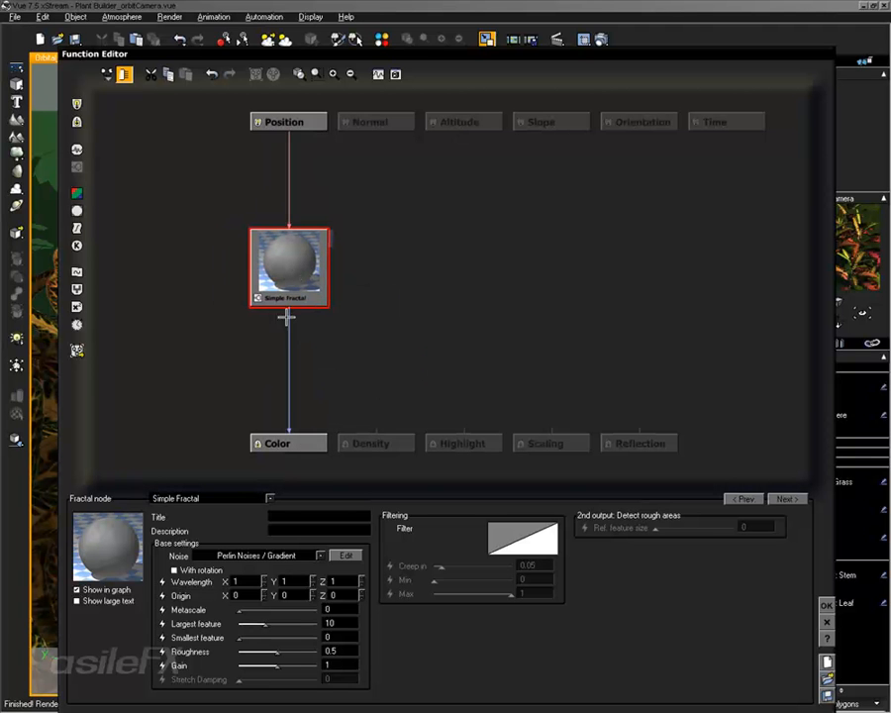
- Set the Simple Fractal node's noise to Cellular Patterns / Voronoi
click(264, 551)
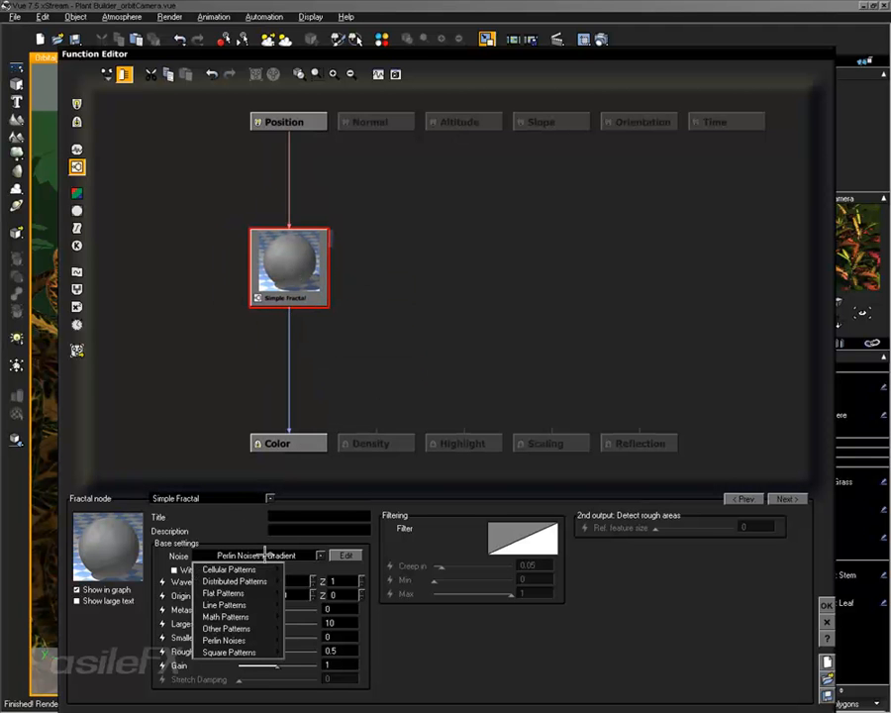
mouse_move(242, 642)
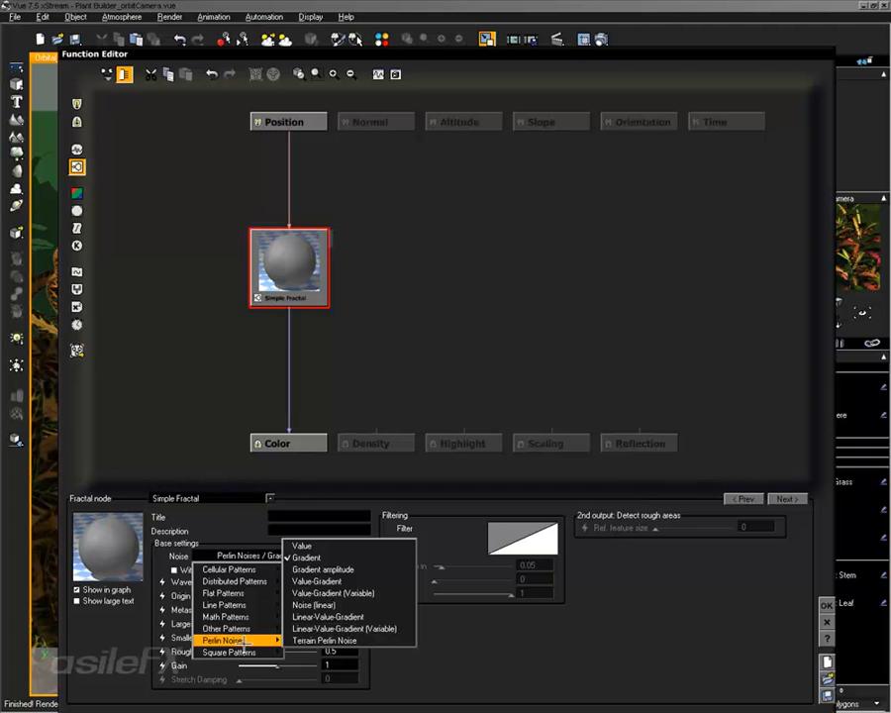
mouse_move(238, 570)
click(307, 613)
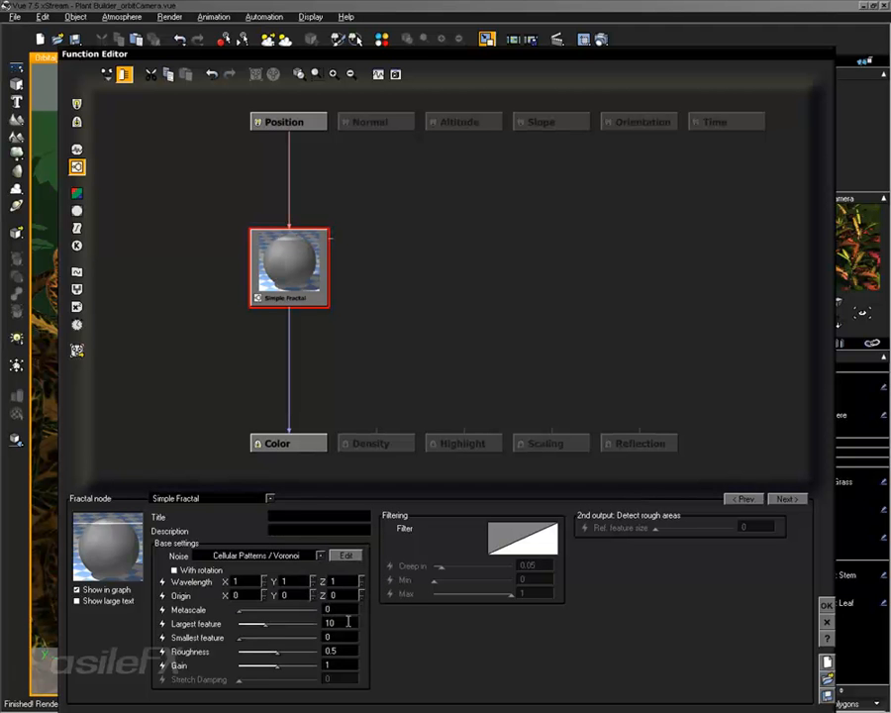
- Set the Simple Fractal's metascale to about 99.1 and largest feature to about 13.86, and accept the function and material changes
mouse_move(259, 608)
mouse_down()
mouse_move(303, 610)
mouse_move(271, 623)
mouse_up()
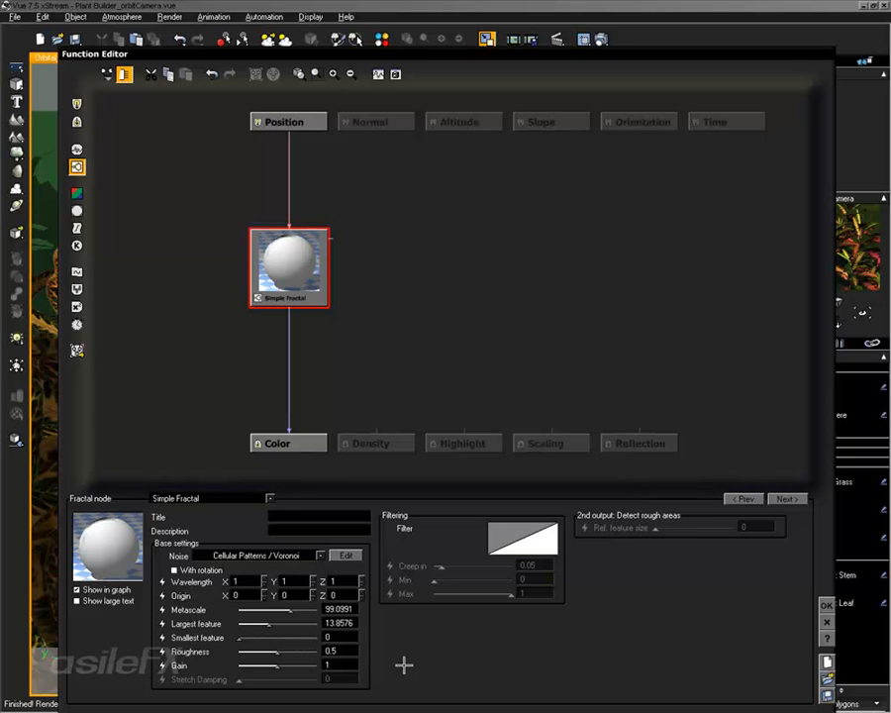
click(827, 605)
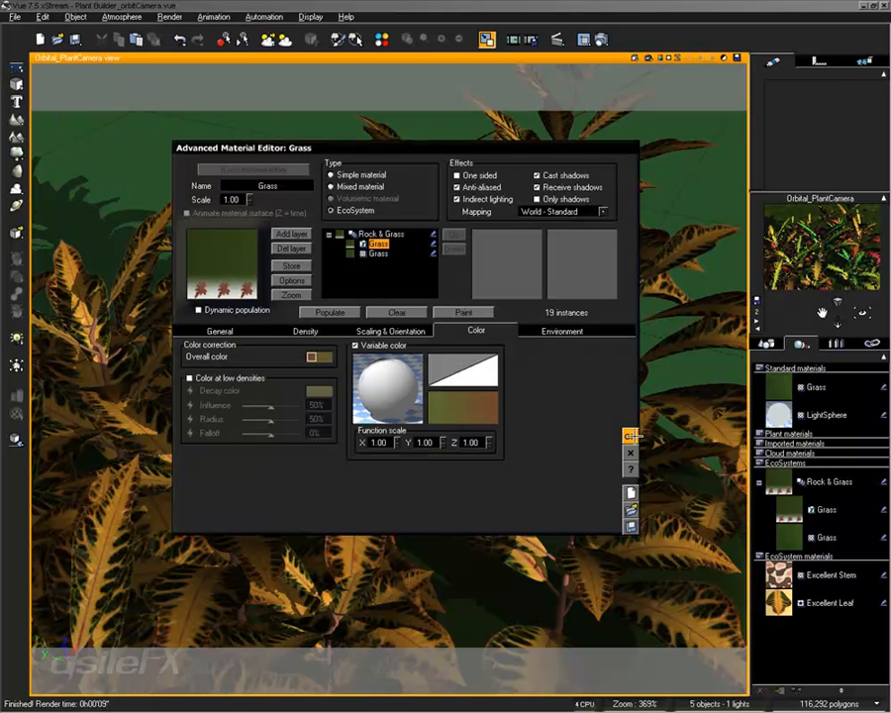
click(631, 436)
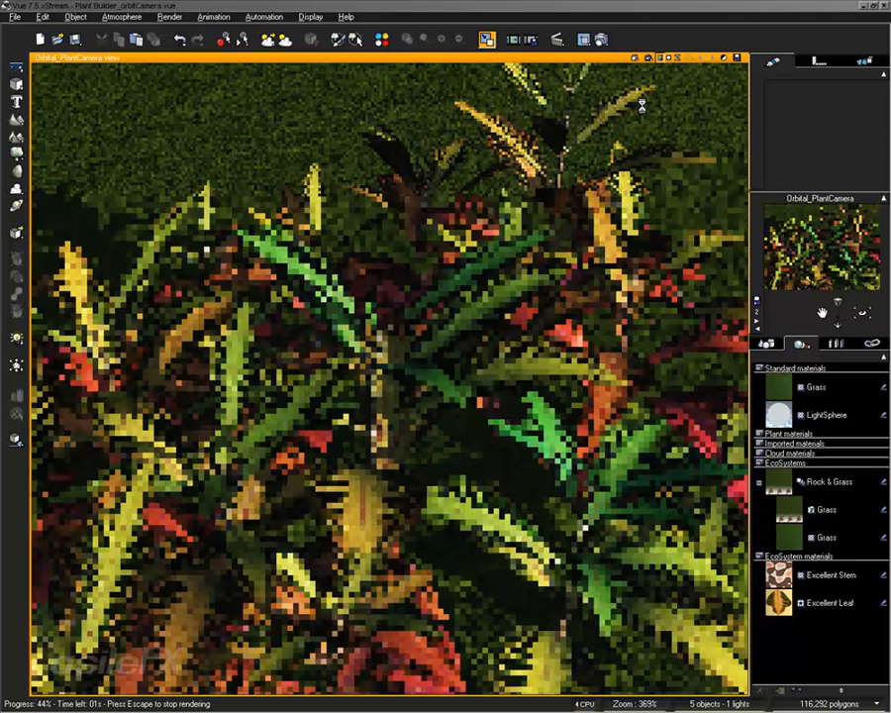
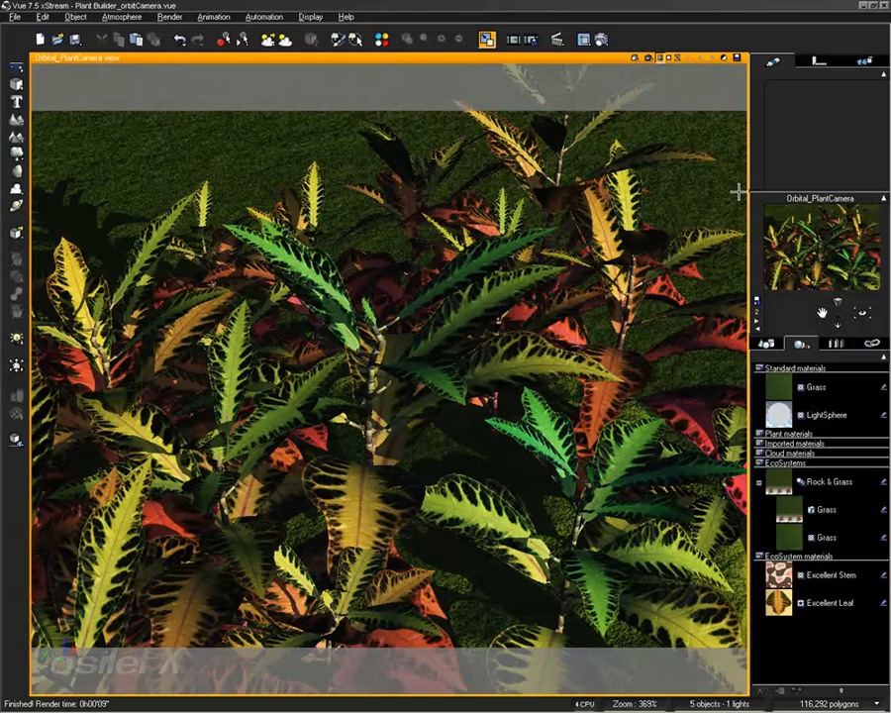
- Remove the Excellent plant from the population of the Grass EcoSystem layer in the Rock & Grass material
click(611, 280)
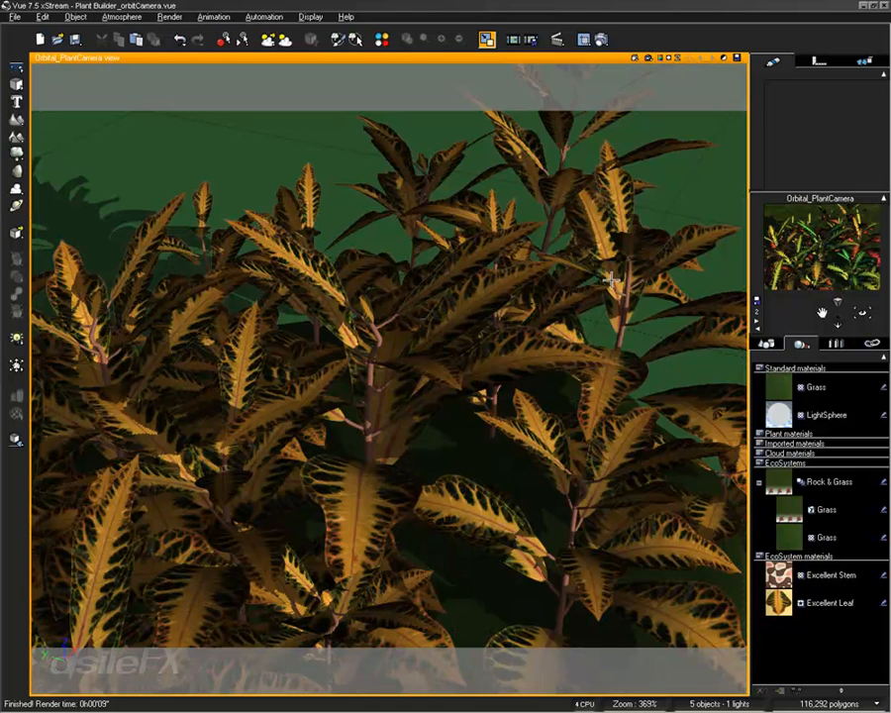
right_drag(456, 437, 463, 370)
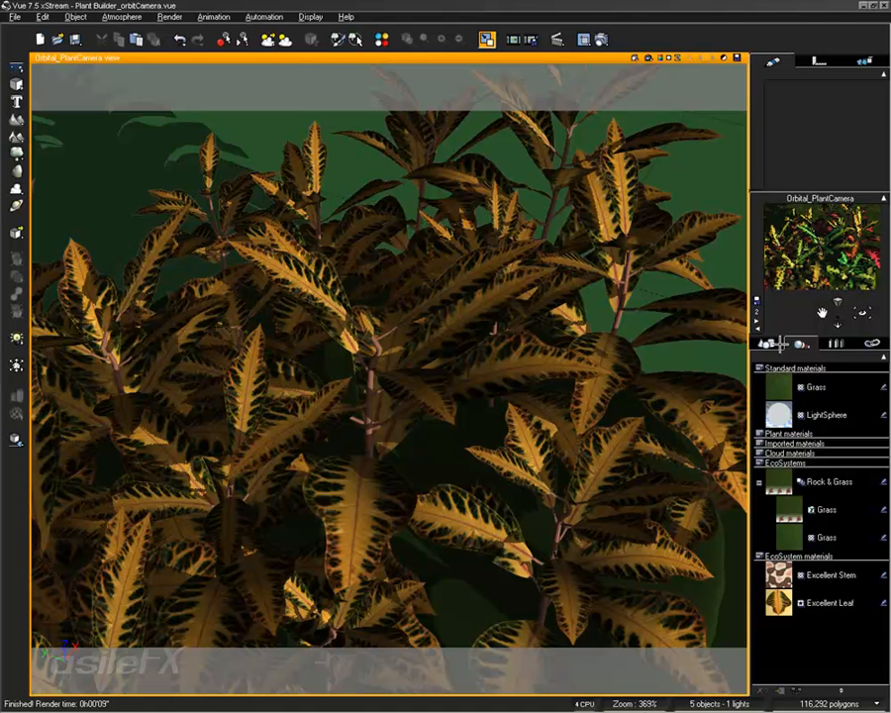
click(771, 344)
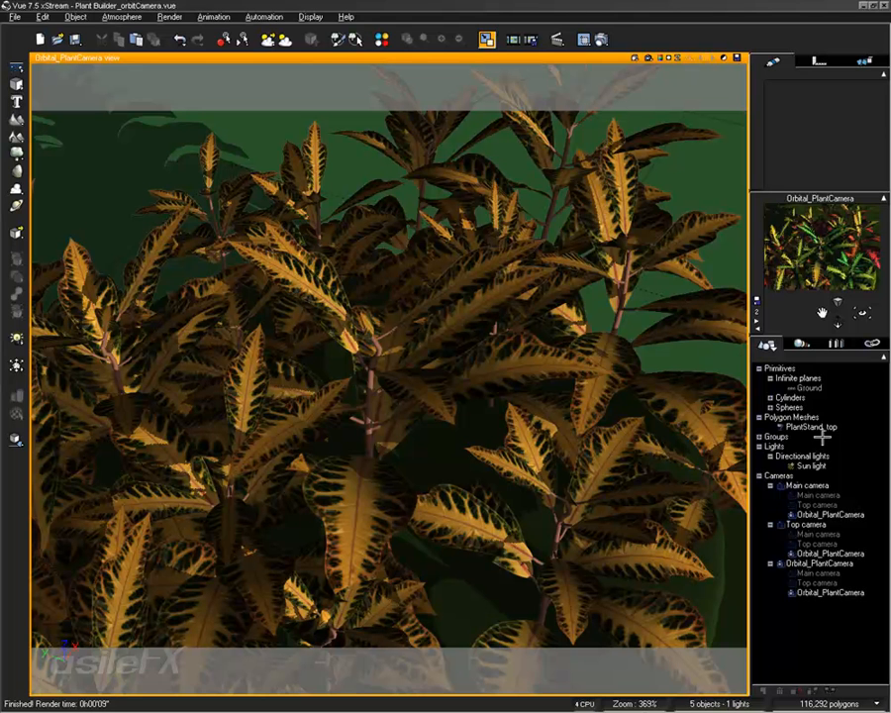
click(812, 343)
double_click(822, 536)
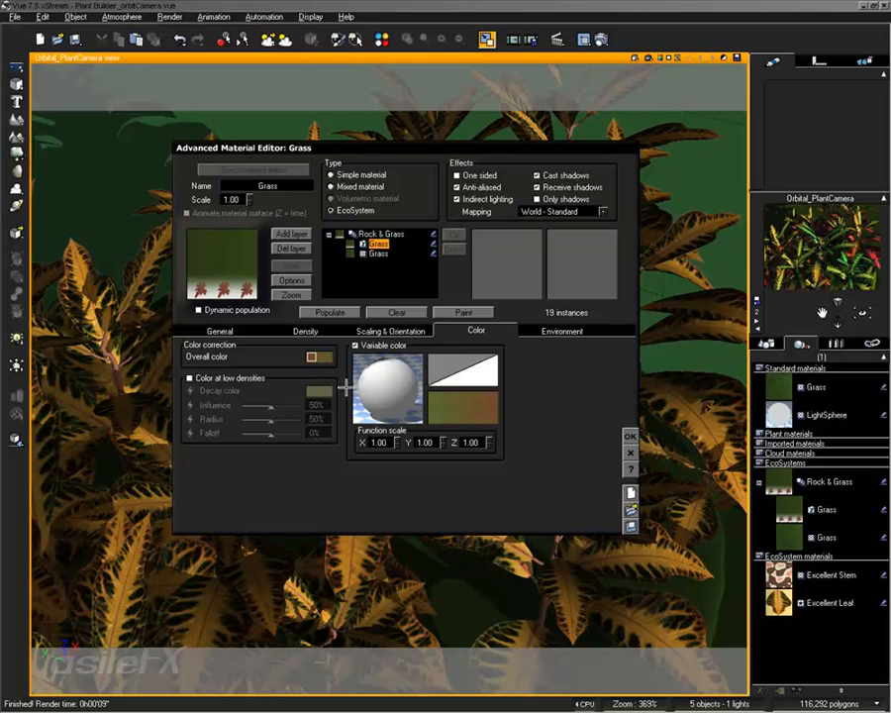
click(212, 330)
click(249, 386)
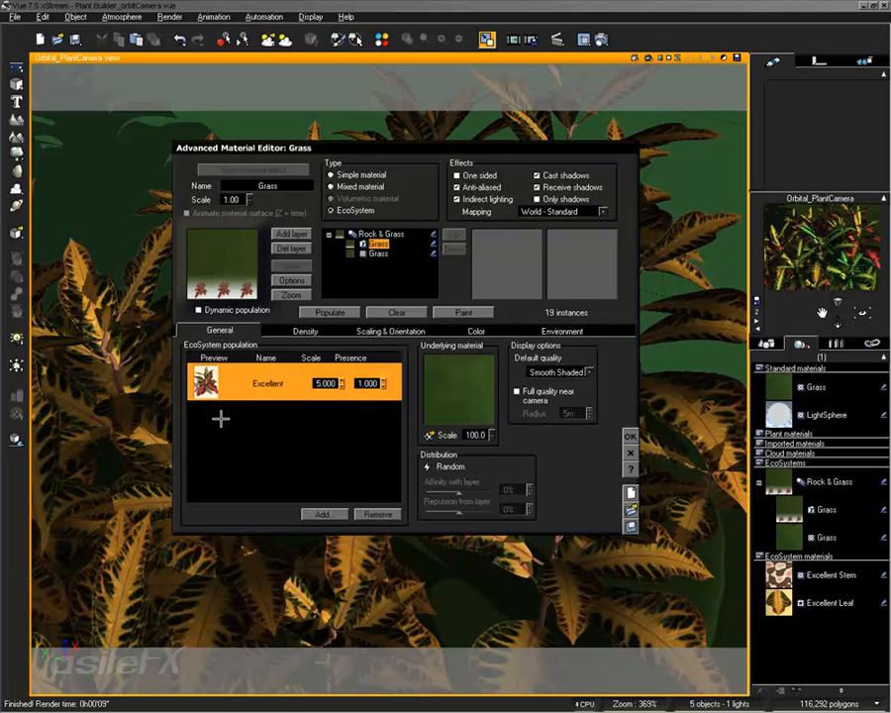
click(378, 515)
- Add the Patch of Grass species to the EcoSystem population, populate the layer, and accept the material
click(323, 514)
click(342, 534)
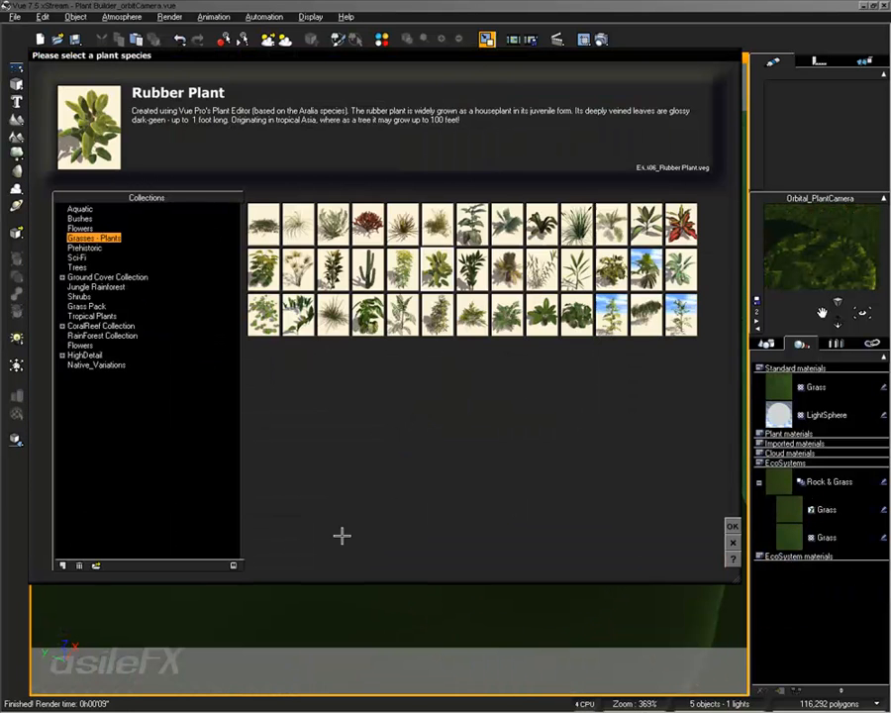
click(257, 212)
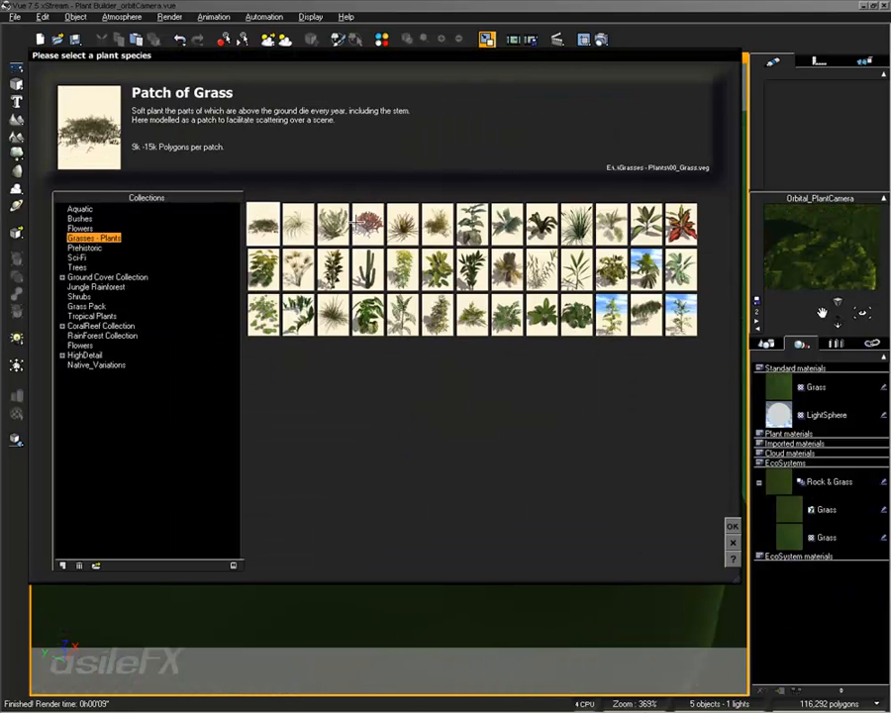
click(733, 525)
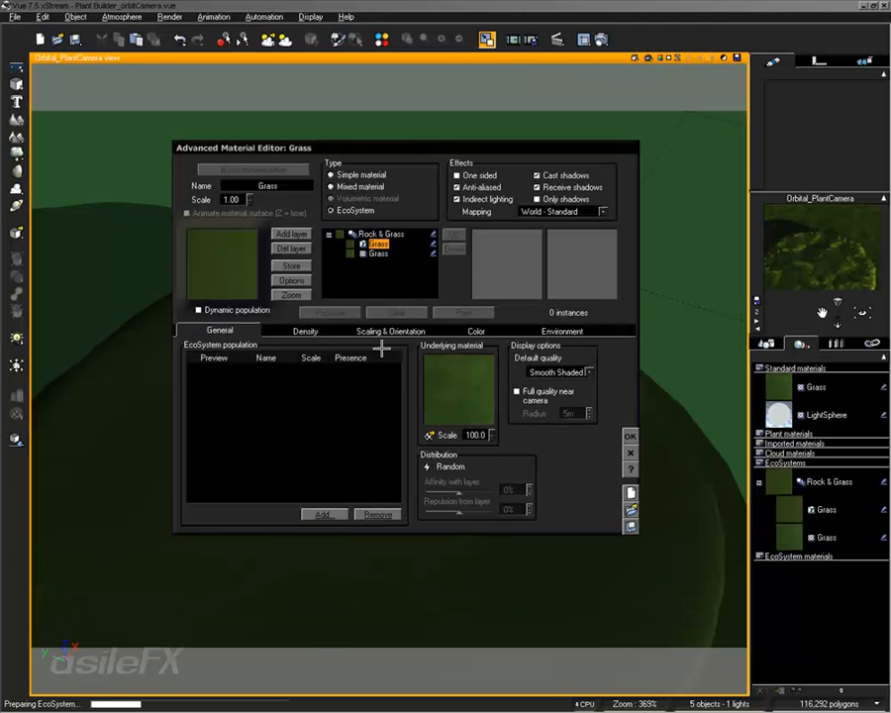
click(332, 311)
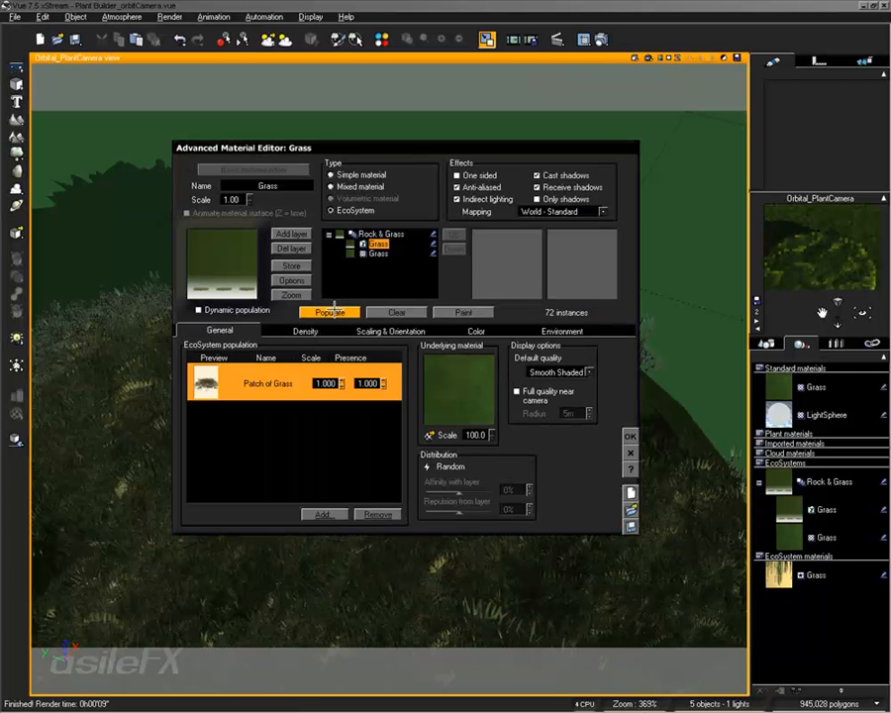
click(630, 436)
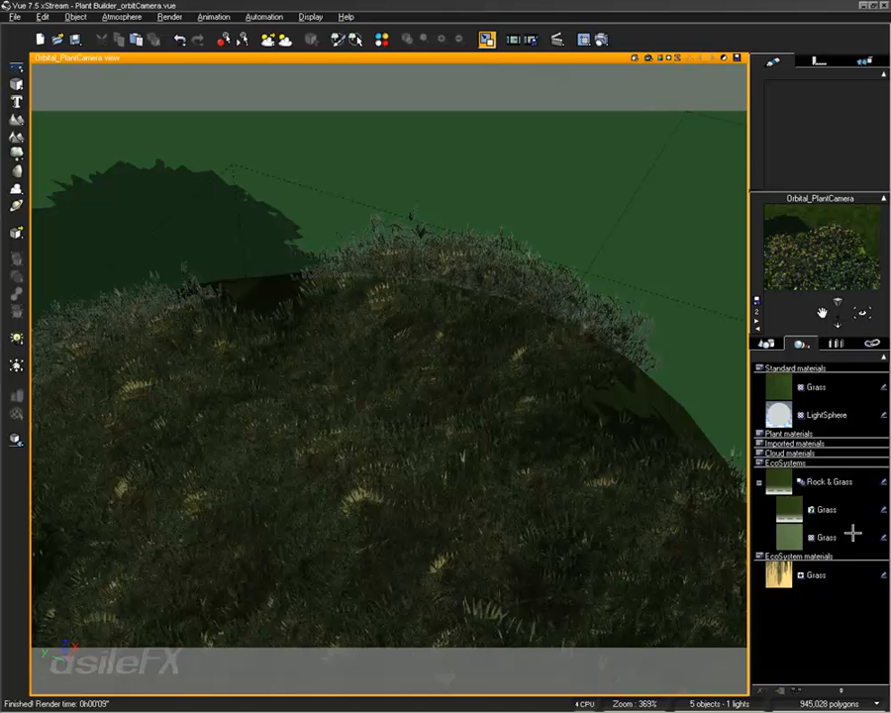
- Turn off variable color for the Grass EcoSystem layer and reset its overall color correction
click(827, 510)
double_click(827, 510)
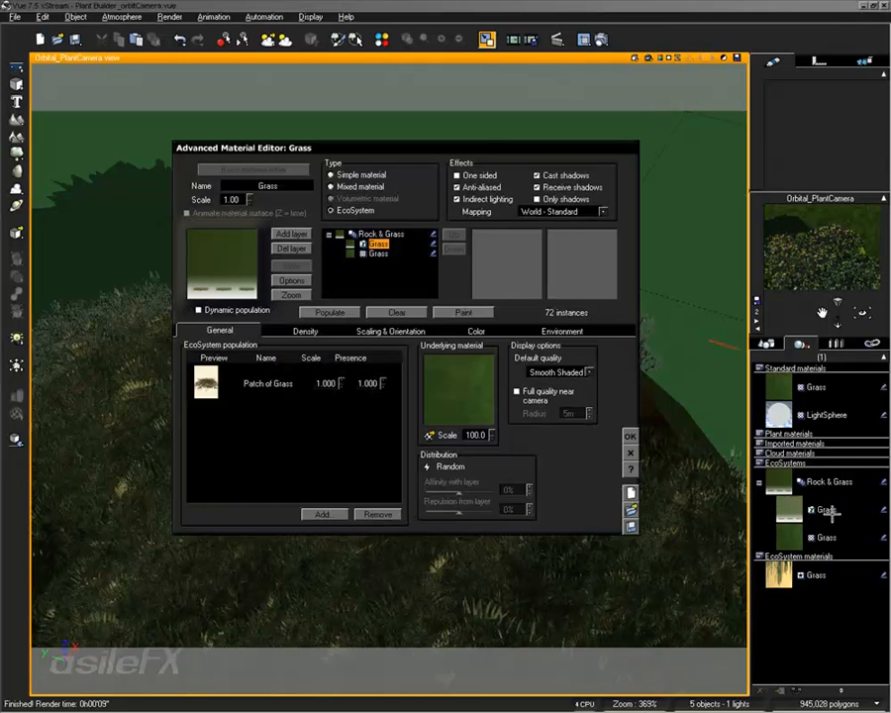
click(476, 331)
click(355, 345)
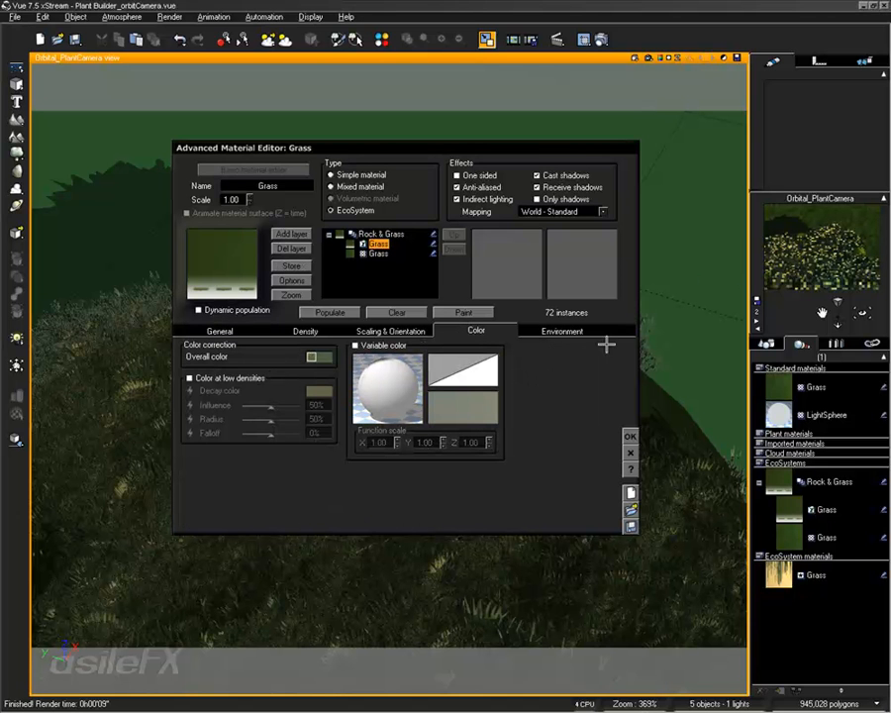
right_click(330, 359)
click(382, 377)
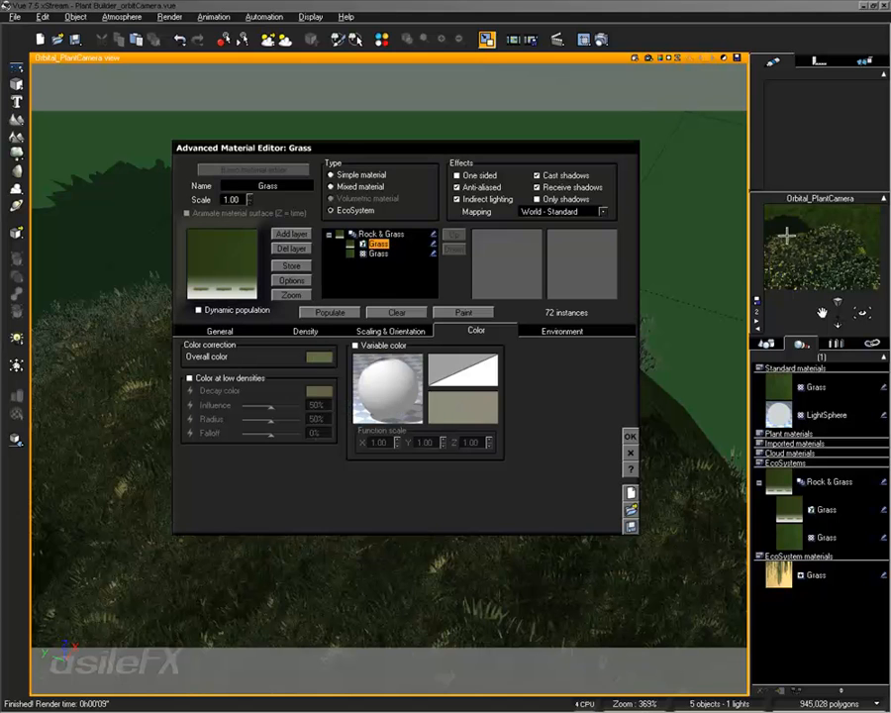
- Repopulate the Grass EcoSystem layer, reset its variable color function, leave variable color disabled, and accept the material
click(331, 312)
right_click(396, 380)
click(424, 410)
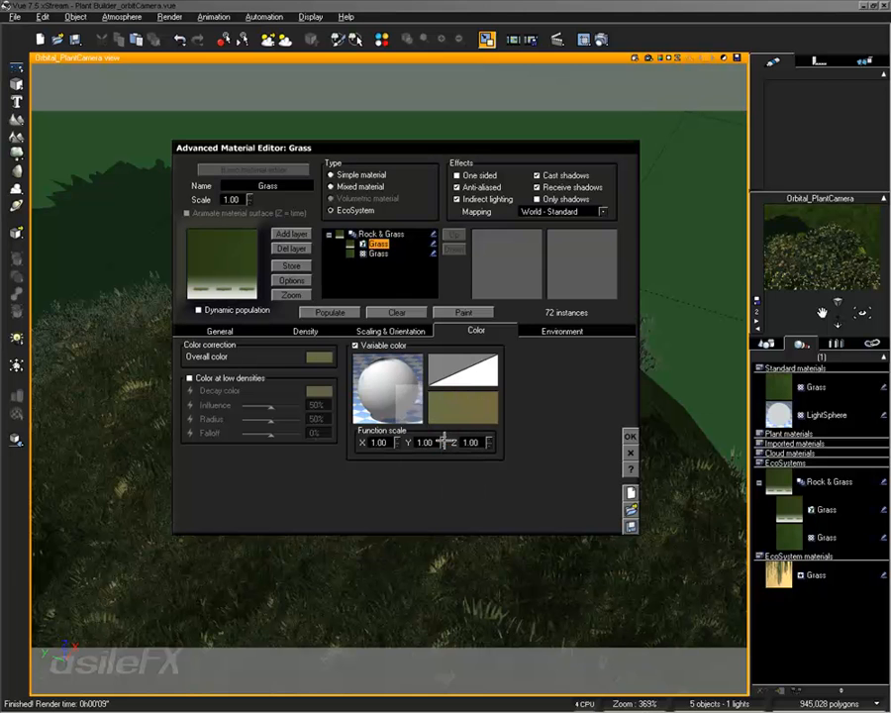
click(375, 345)
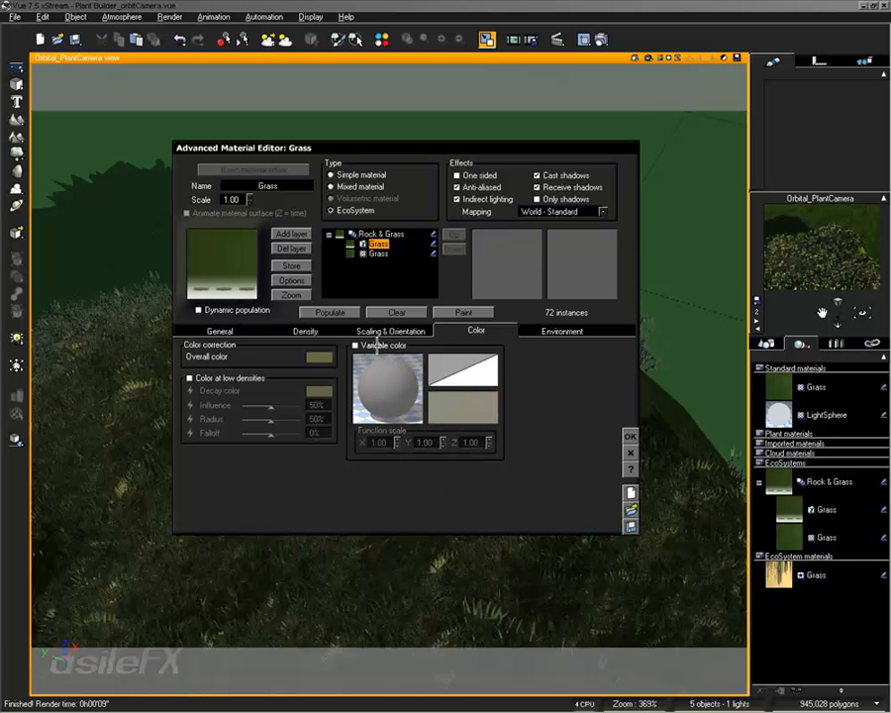
click(629, 436)
- Render the grass-covered stand directly in the Orbital_PlantCamera view to inspect the grass
right_drag(376, 492, 372, 634)
right_drag(407, 435, 420, 250)
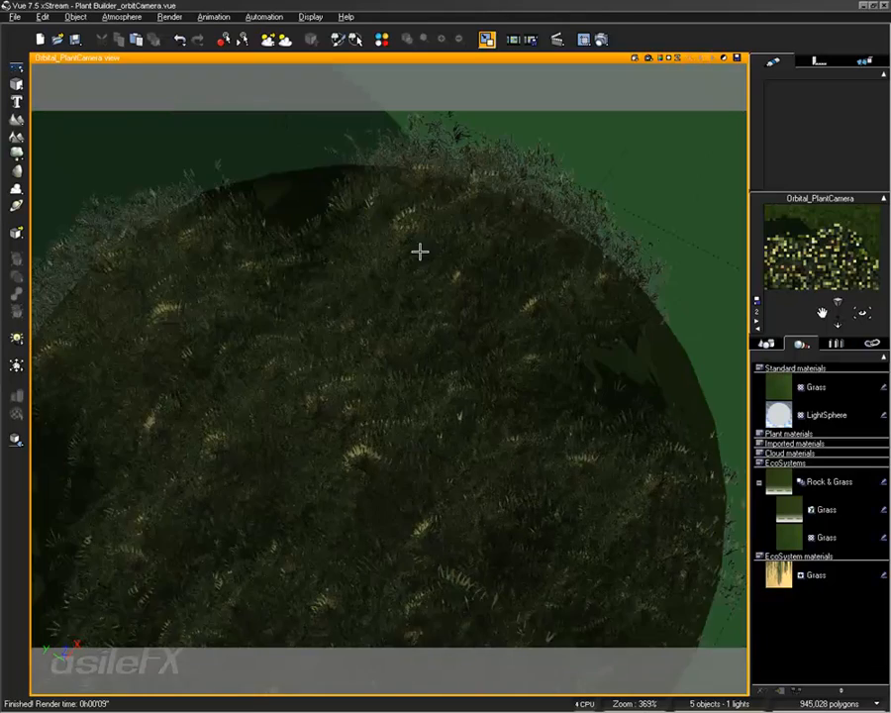
click(649, 58)
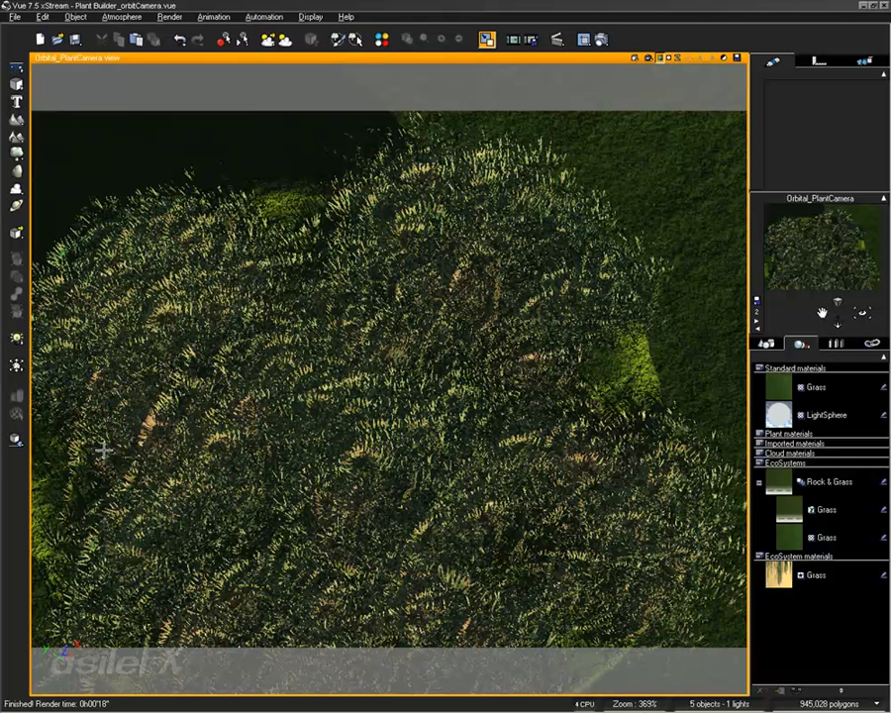
- Lower the Orbital_PlantCamera in the Front view to a height of about -28 m, just above the grass on the stand
middle_drag(299, 536, 853, 525)
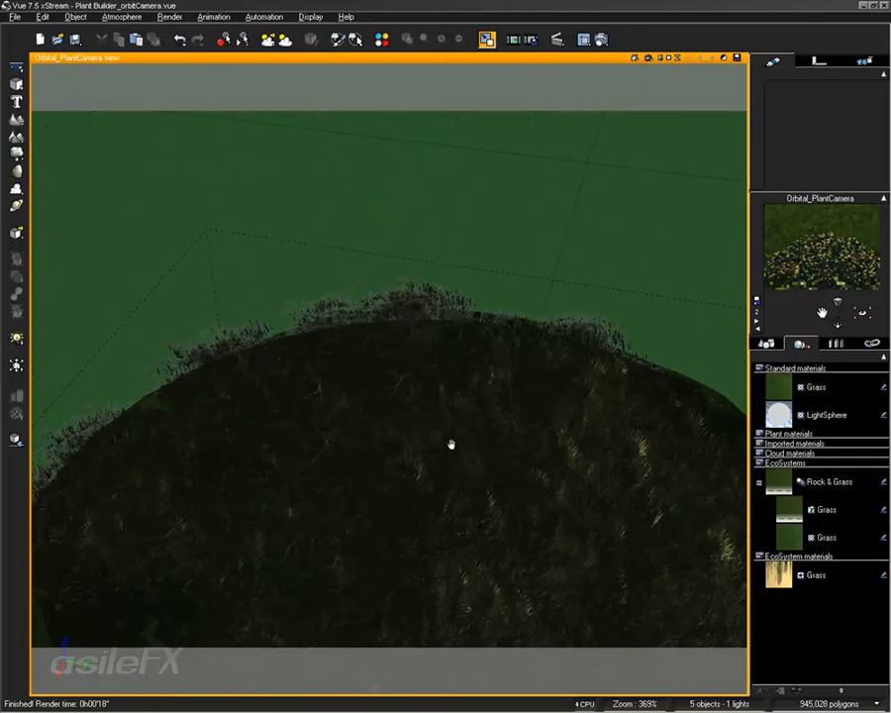
middle_drag(452, 442, 450, 534)
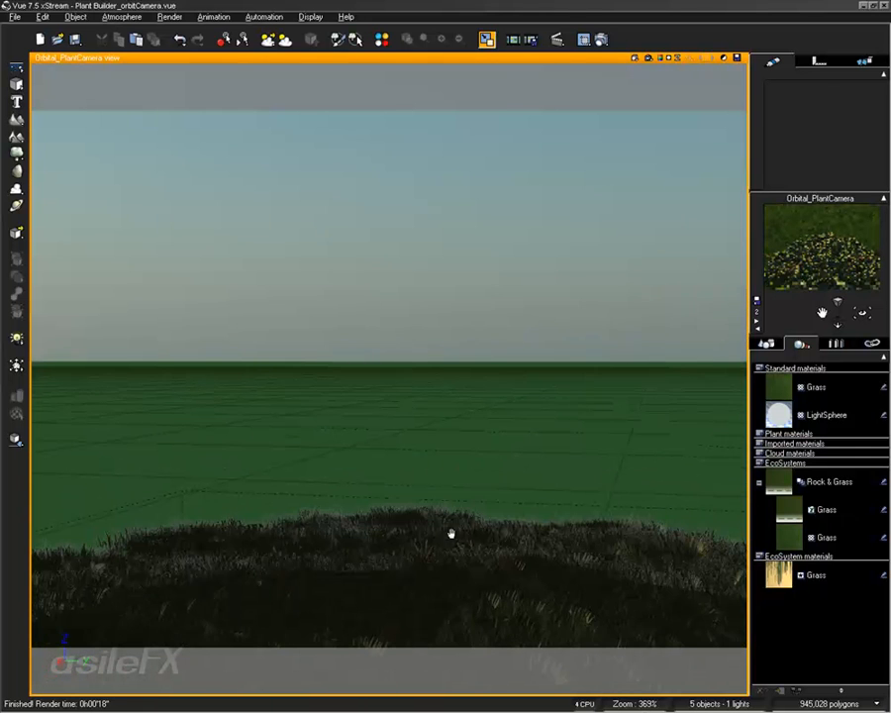
double_click(532, 57)
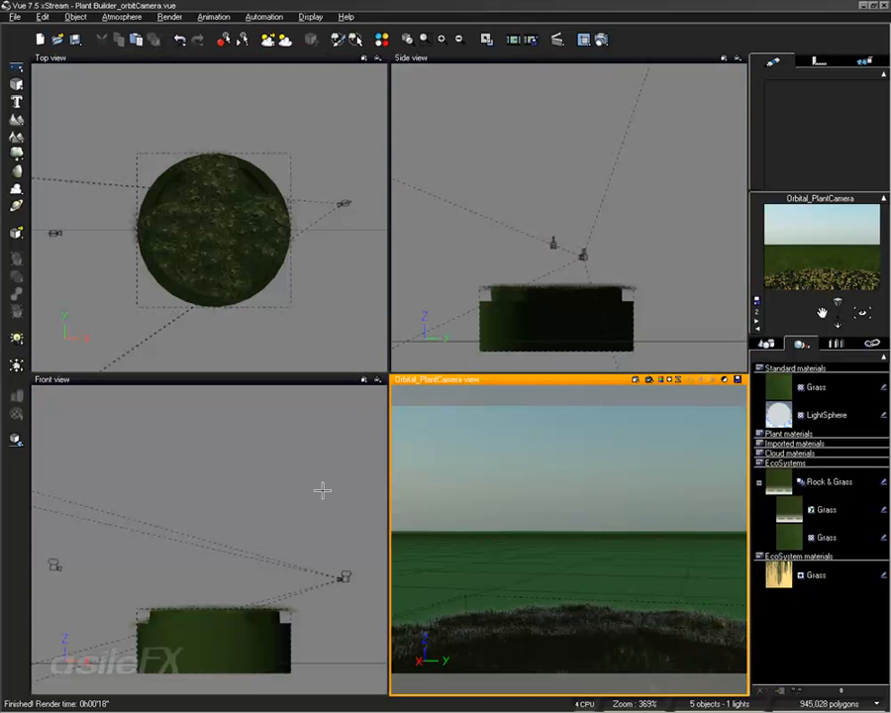
click(303, 467)
right_drag(282, 430, 269, 411)
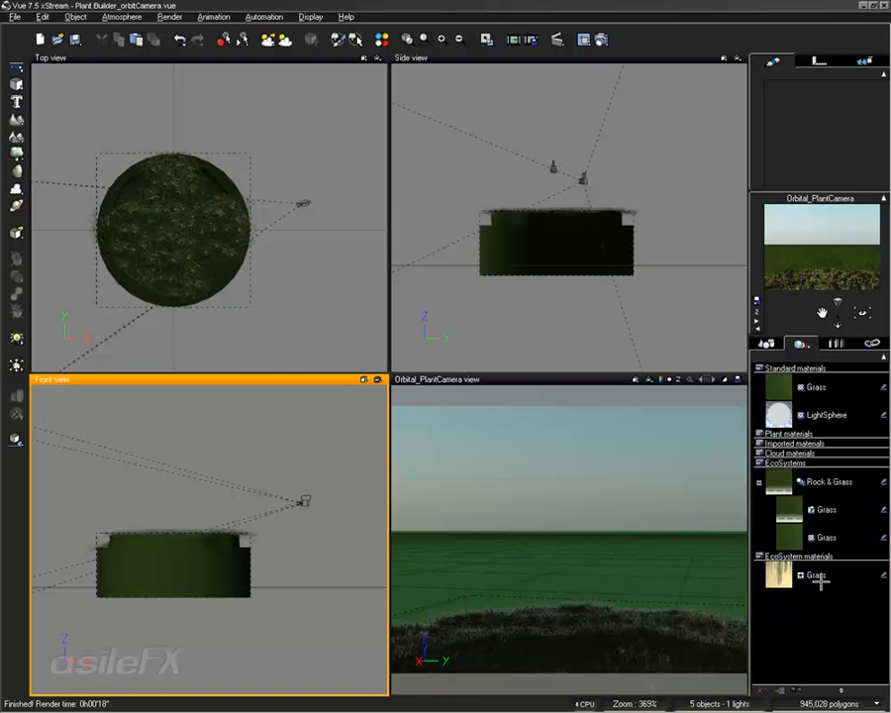
click(765, 343)
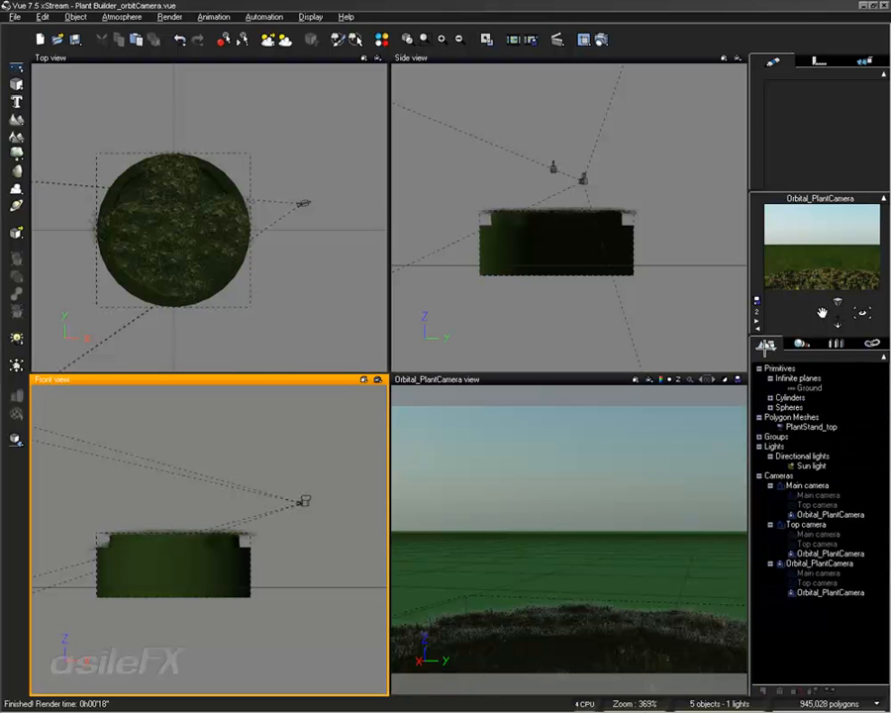
click(830, 512)
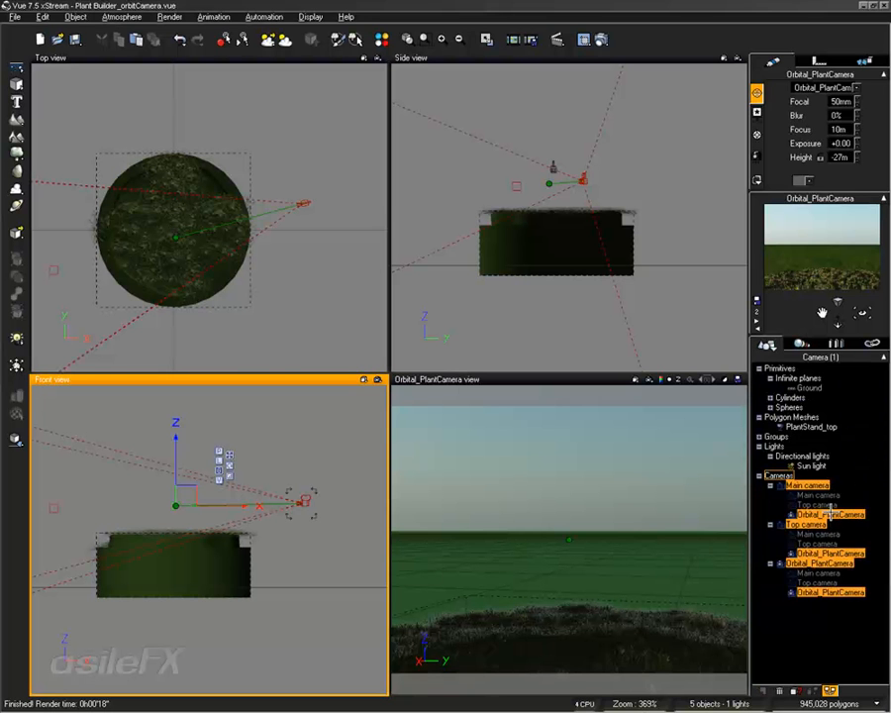
drag(198, 495, 201, 518)
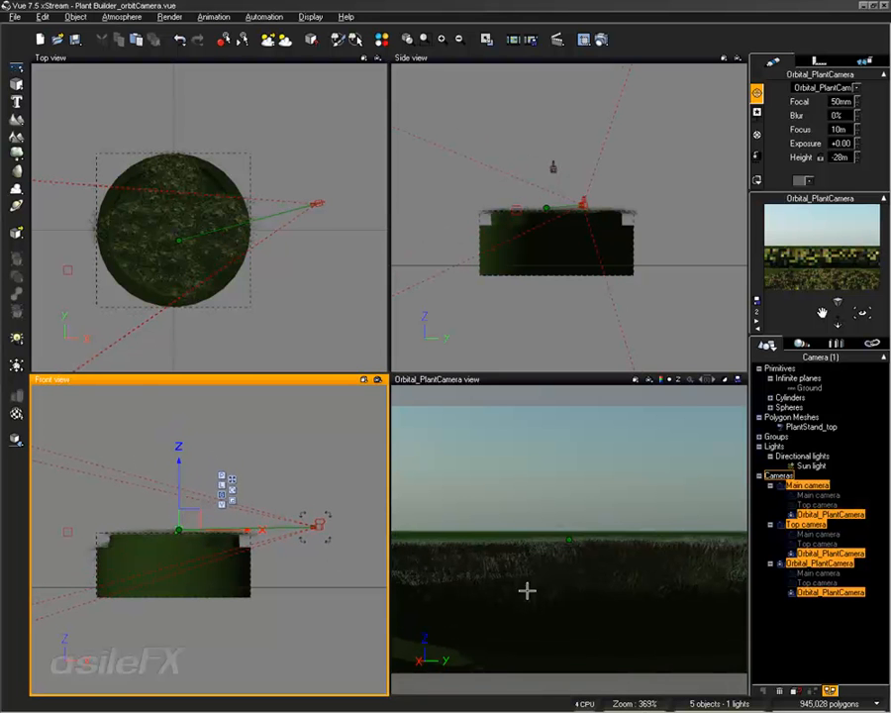
- Frame the grass patches from slightly above in the maximized camera view, render the scene, and close the finished render
click(641, 585)
right_drag(641, 584, 611, 392)
double_click(627, 380)
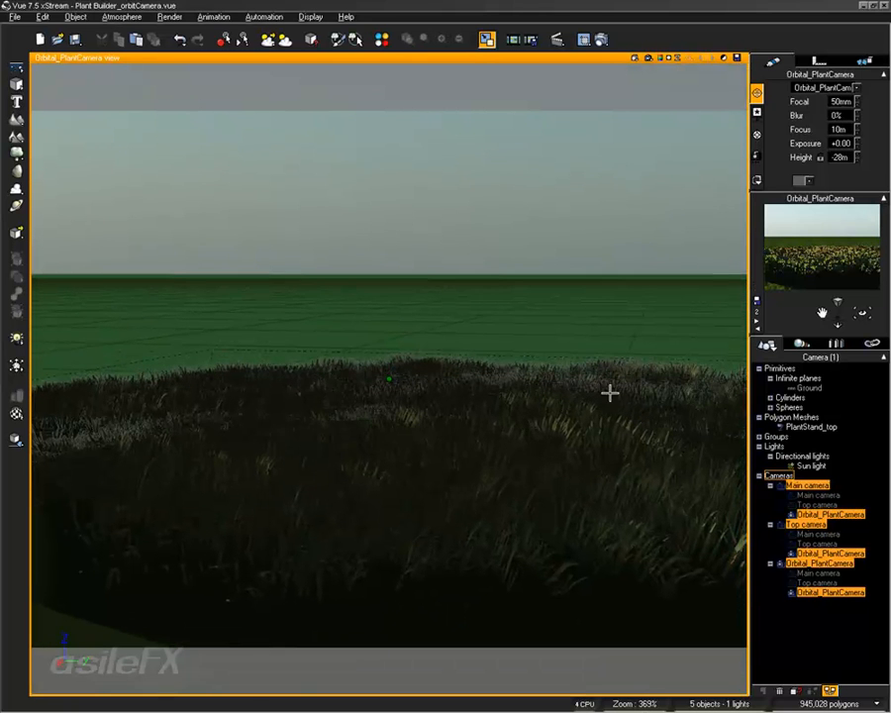
click(600, 41)
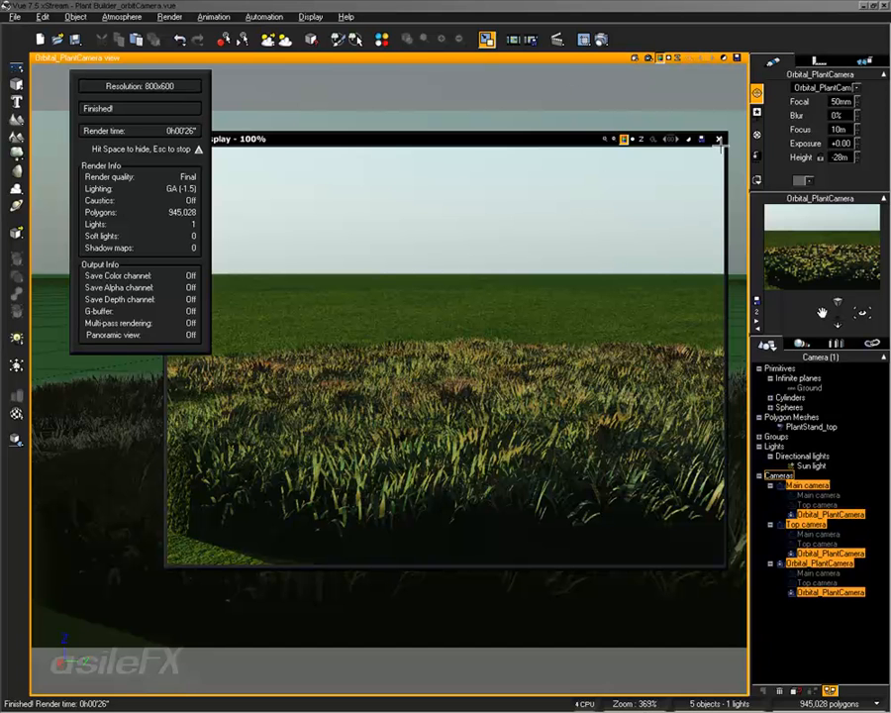
click(719, 140)
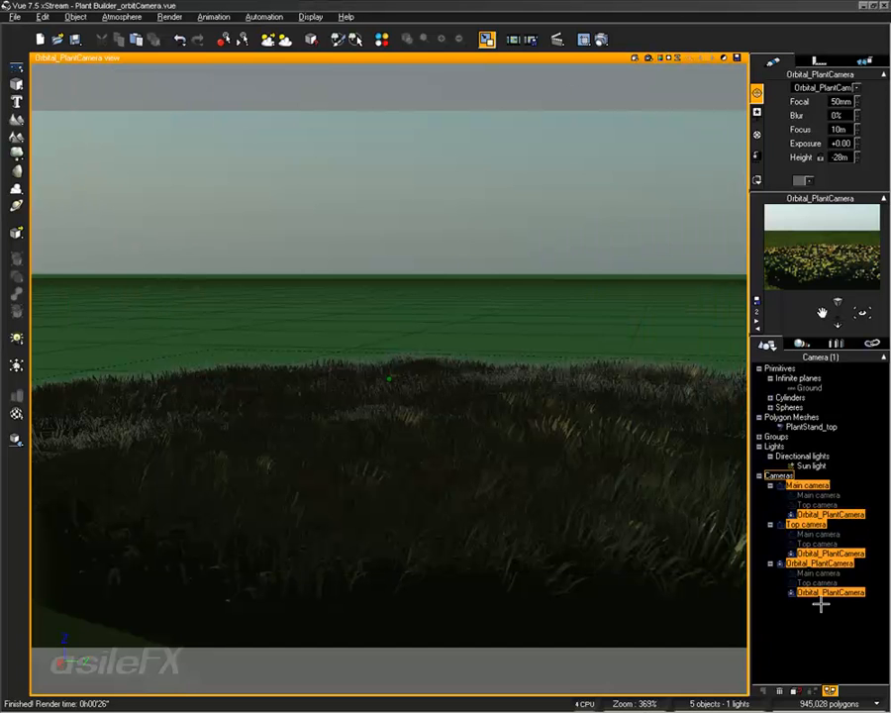
- Examine the bump settings and picture color function of the Grass plant material, and close the editor without editing it
click(818, 345)
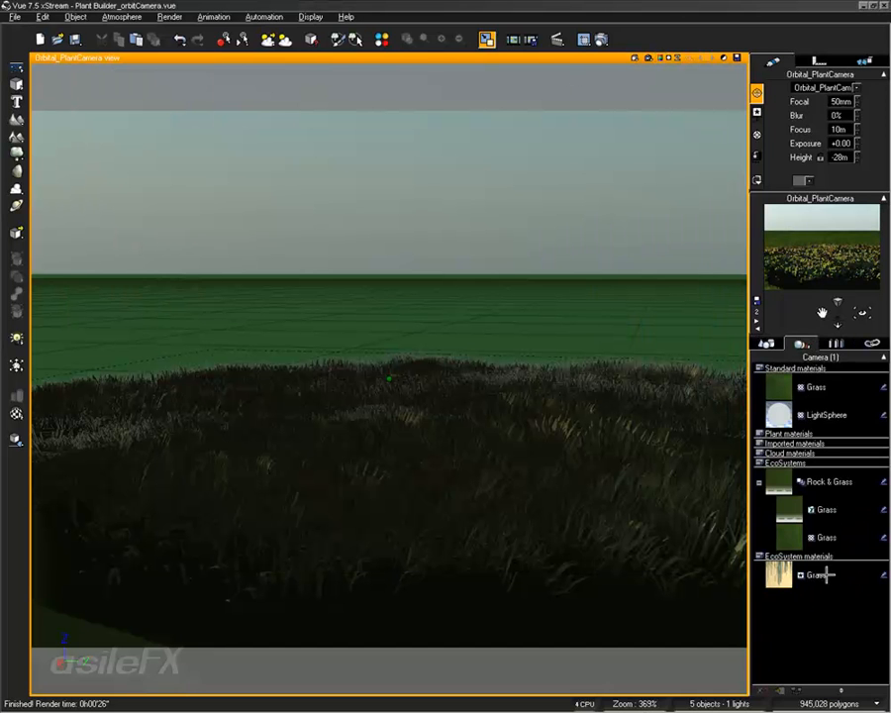
click(822, 574)
double_click(780, 572)
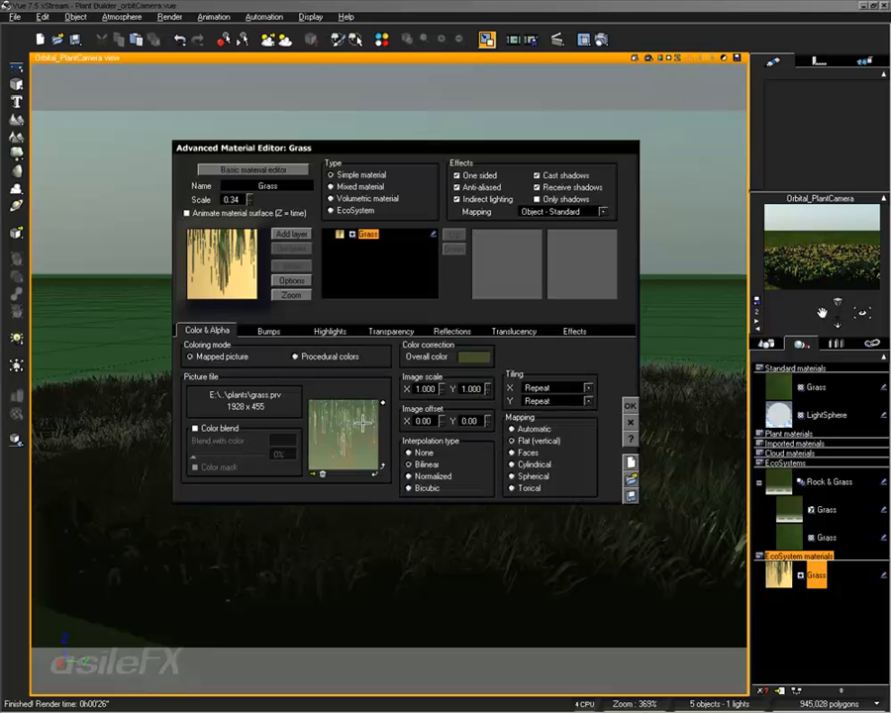
click(268, 331)
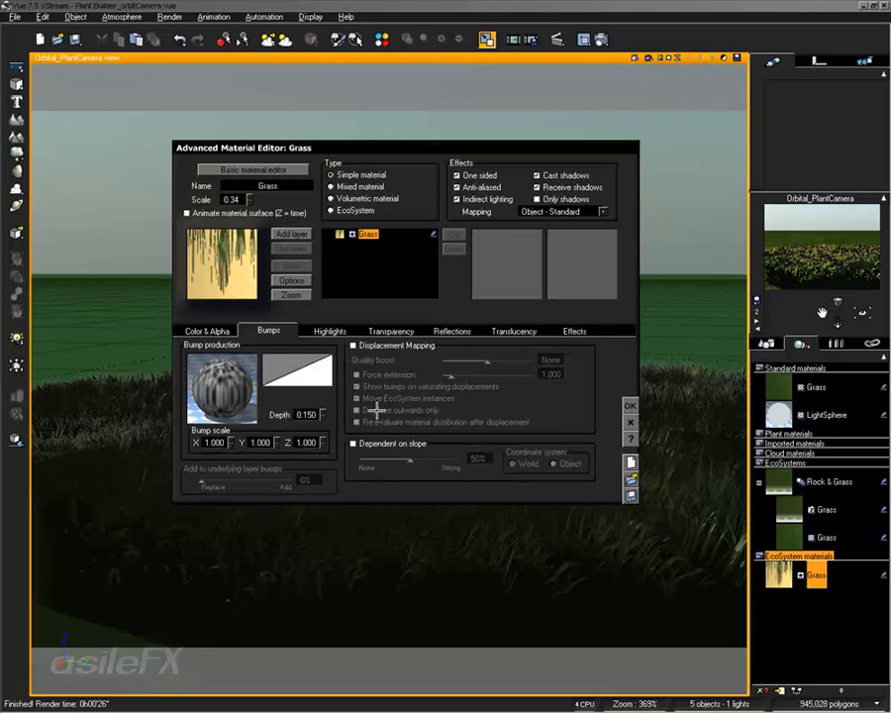
click(226, 332)
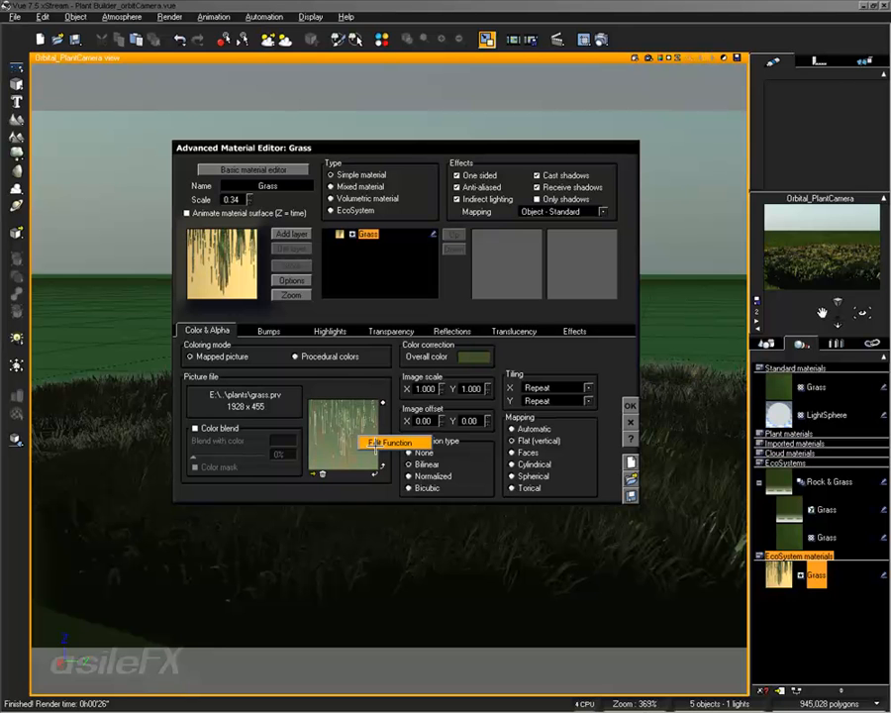
click(374, 445)
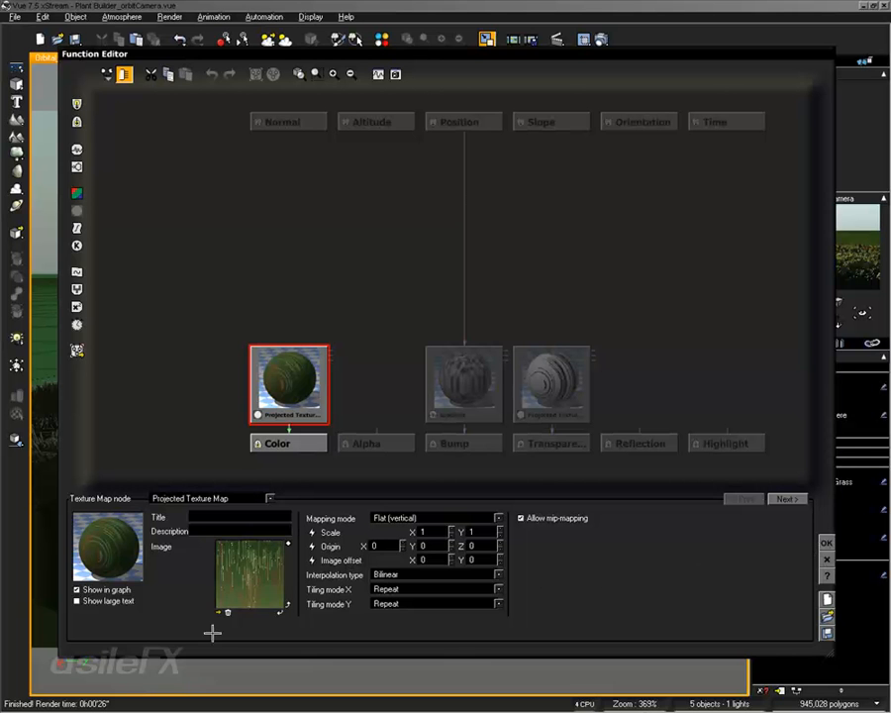
click(826, 542)
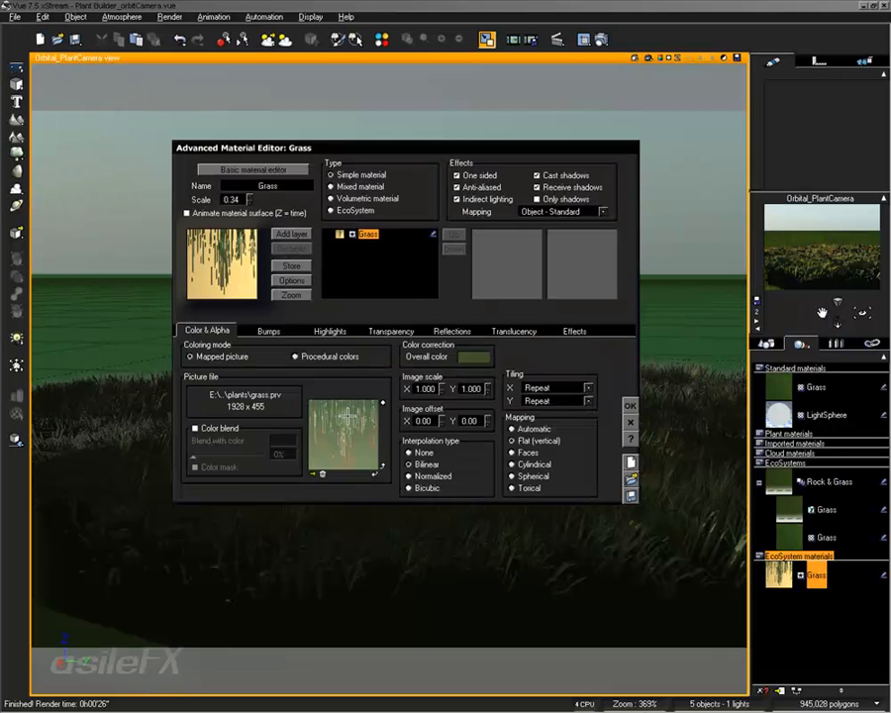
click(631, 422)
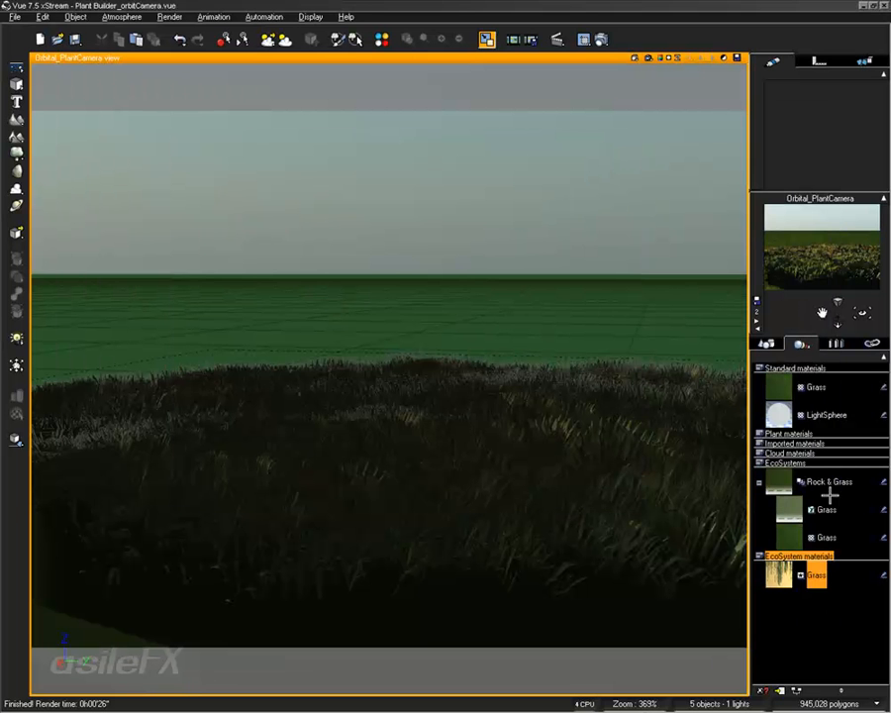
- Enable variable color on the Grass EcoSystem layer and set its color map's key color at position 1.00 to dark green, RGB 49, 70, 45
click(827, 509)
double_click(827, 509)
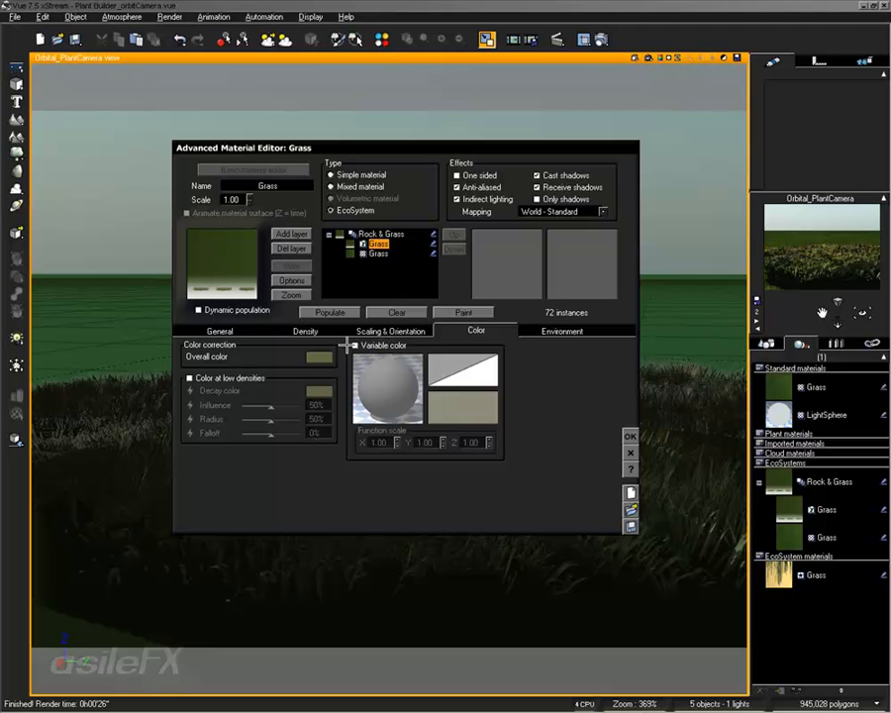
click(381, 344)
right_click(463, 406)
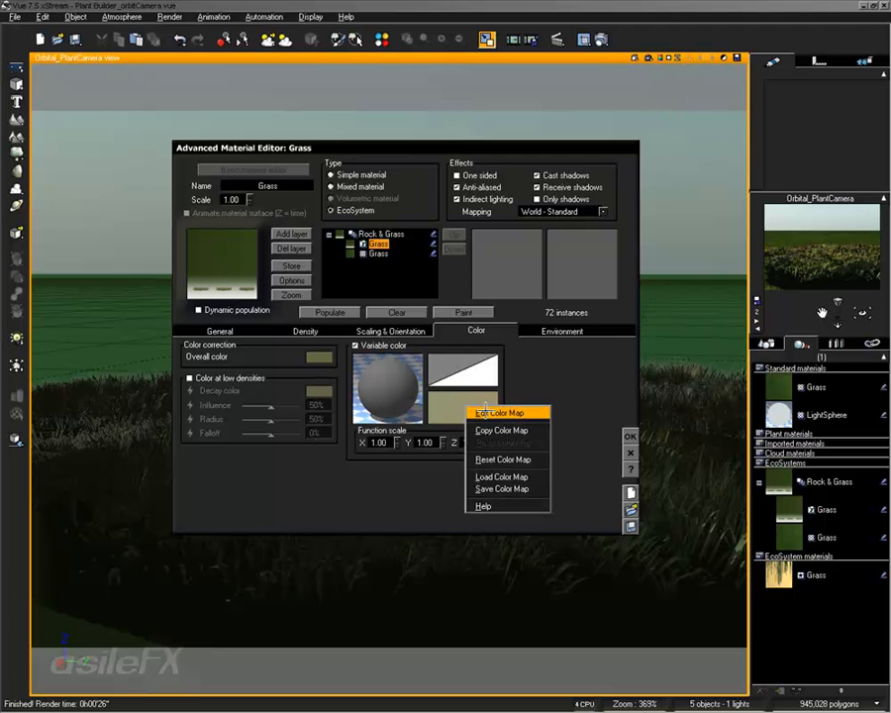
click(500, 411)
click(595, 456)
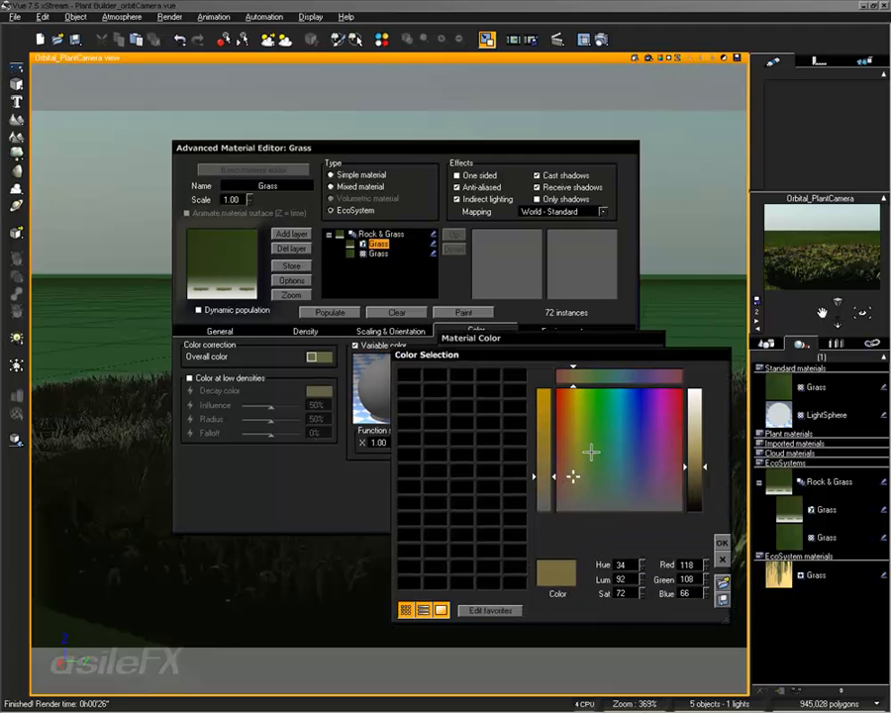
drag(572, 476, 591, 483)
mouse_move(694, 465)
mouse_down()
mouse_move(687, 487)
mouse_move(693, 485)
mouse_up()
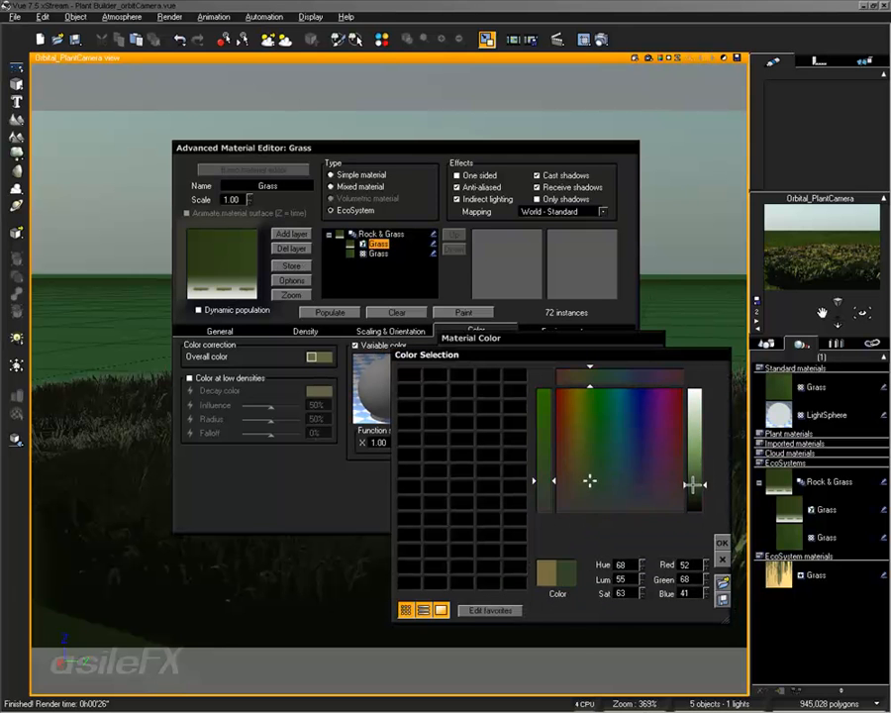
drag(592, 482, 601, 485)
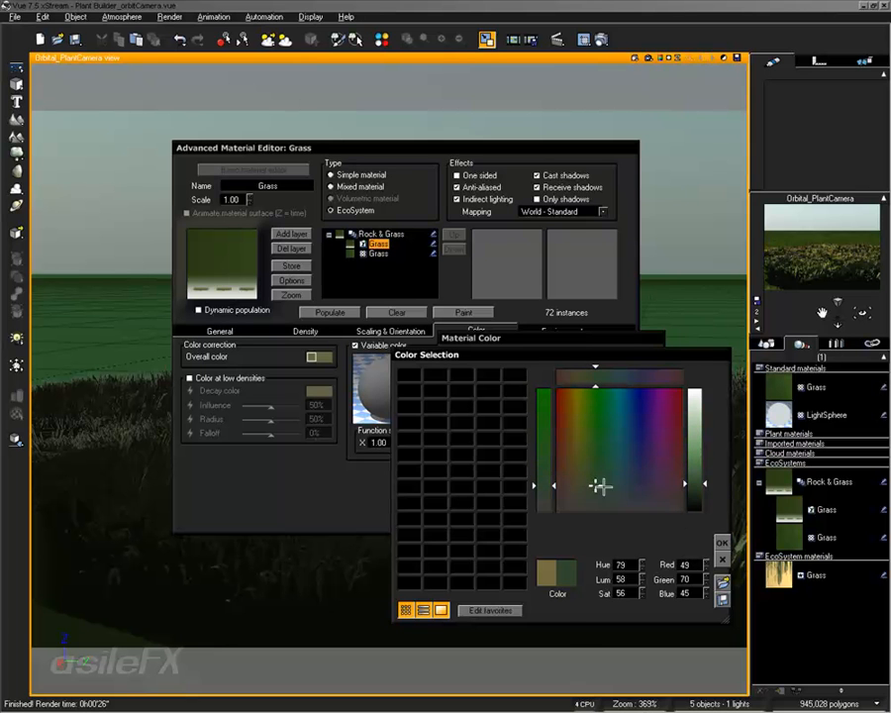
click(722, 542)
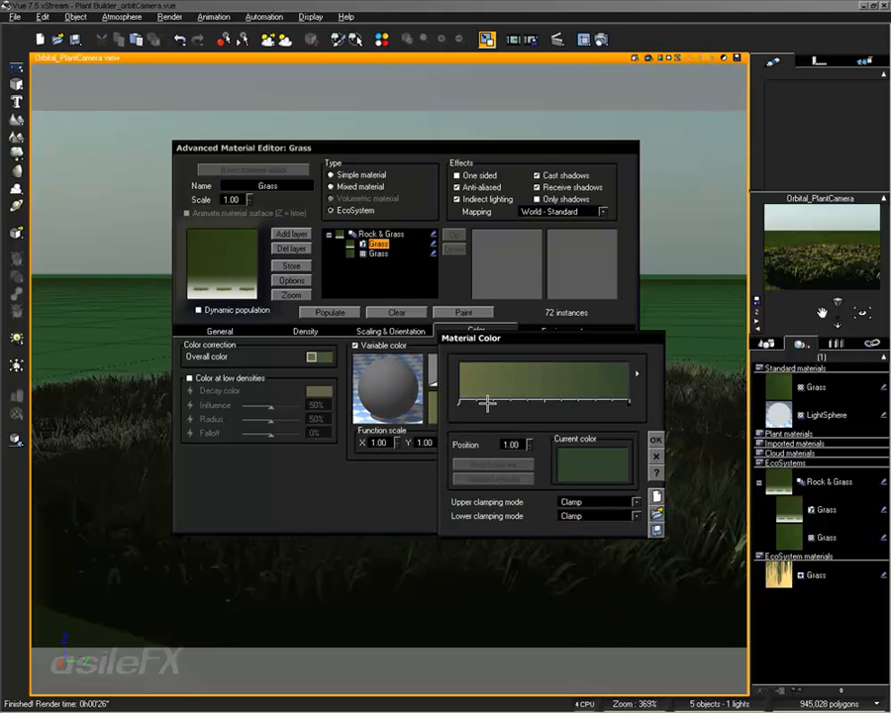
- Remove the olive key color from the start of the color map, leaving only dark green, and accept the map
drag(459, 401, 435, 401)
click(485, 478)
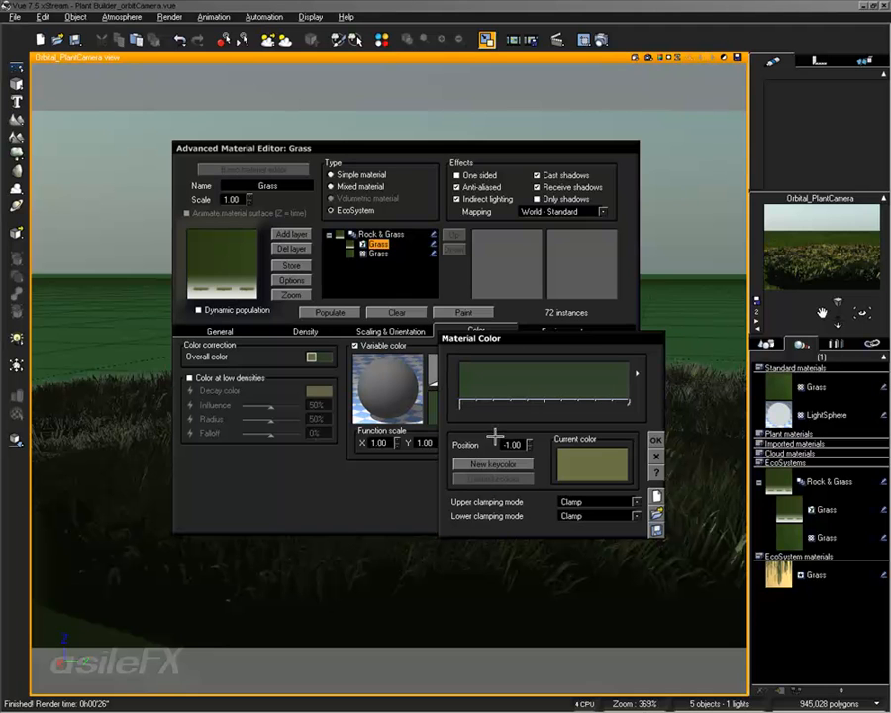
click(654, 442)
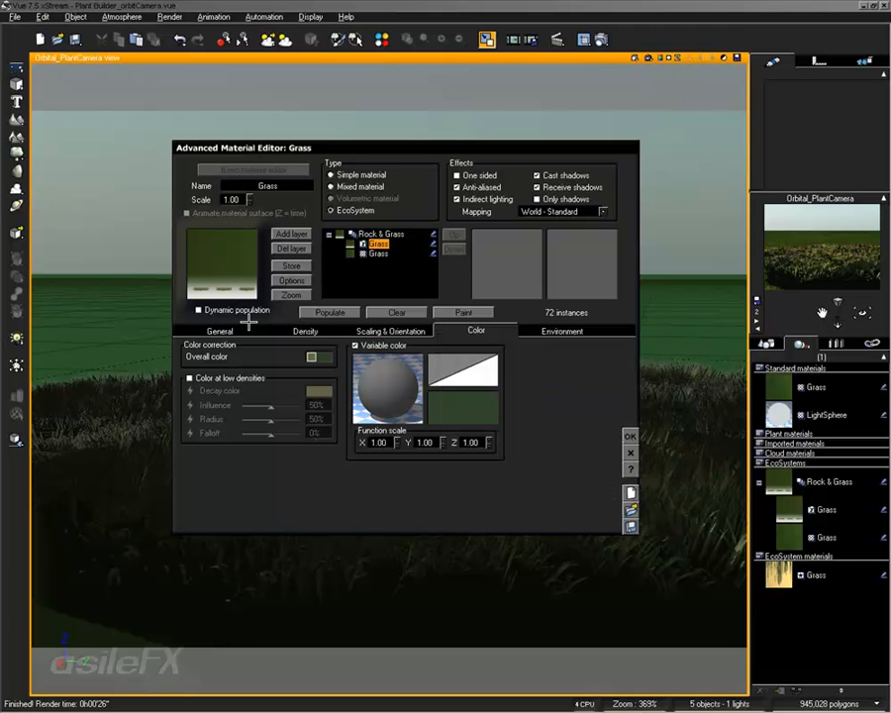
- Repopulate the Grass EcoSystem layer, accept the material, render the camera view, and close the finished render
click(308, 312)
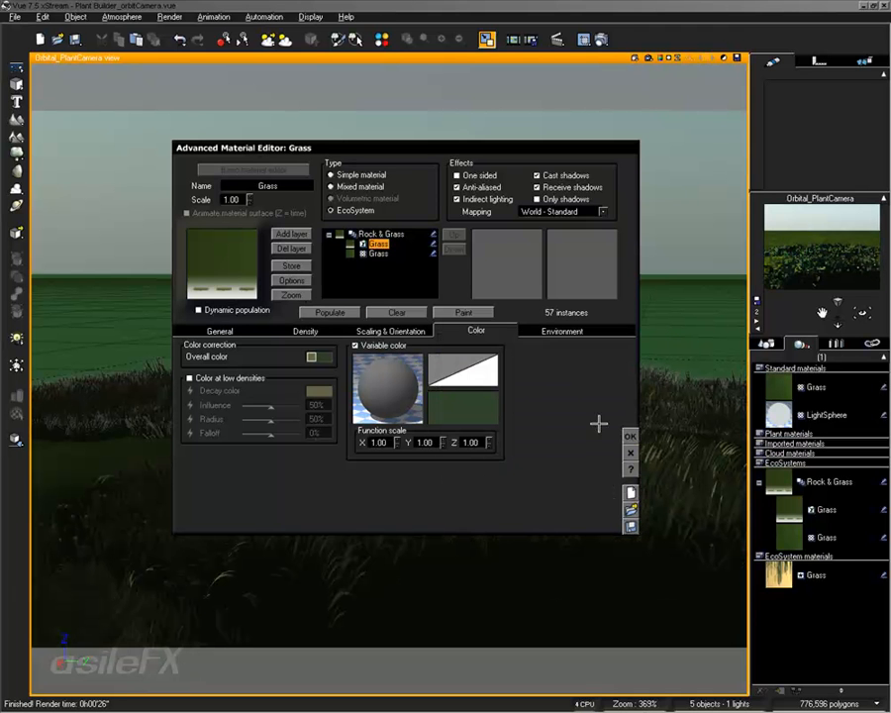
click(629, 435)
click(584, 39)
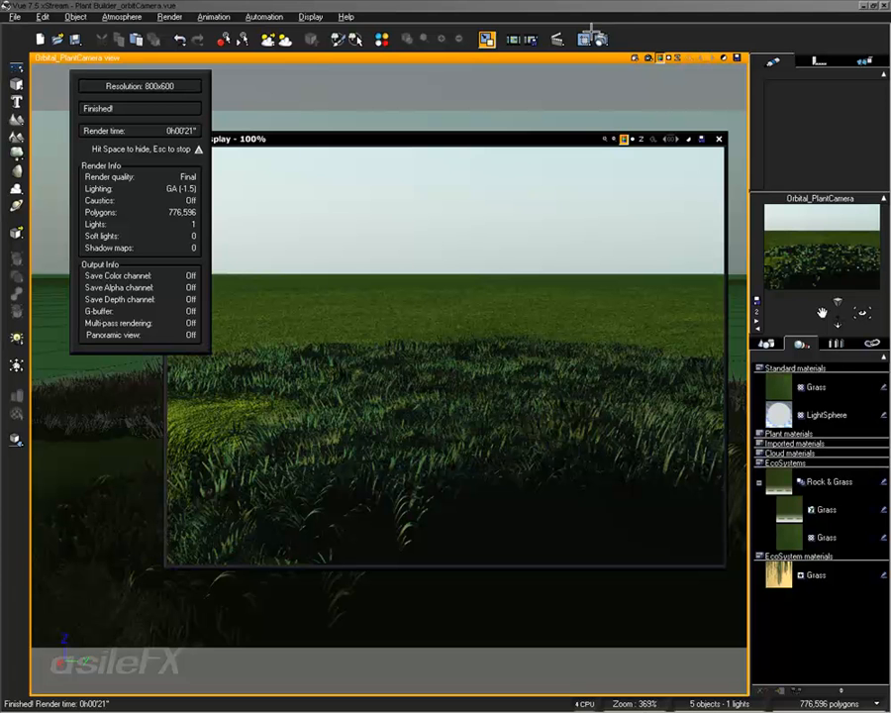
key(space)
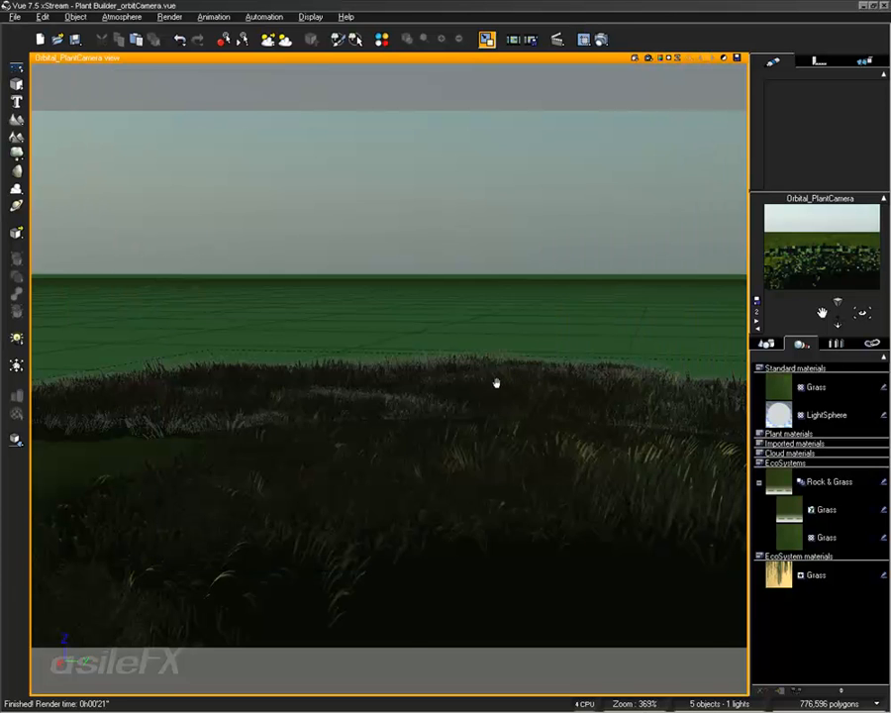
- Tilt the camera down onto the stand, and set the atmosphere's lighting to Global radiosity with a light balance of 32%
right_drag(497, 377, 504, 228)
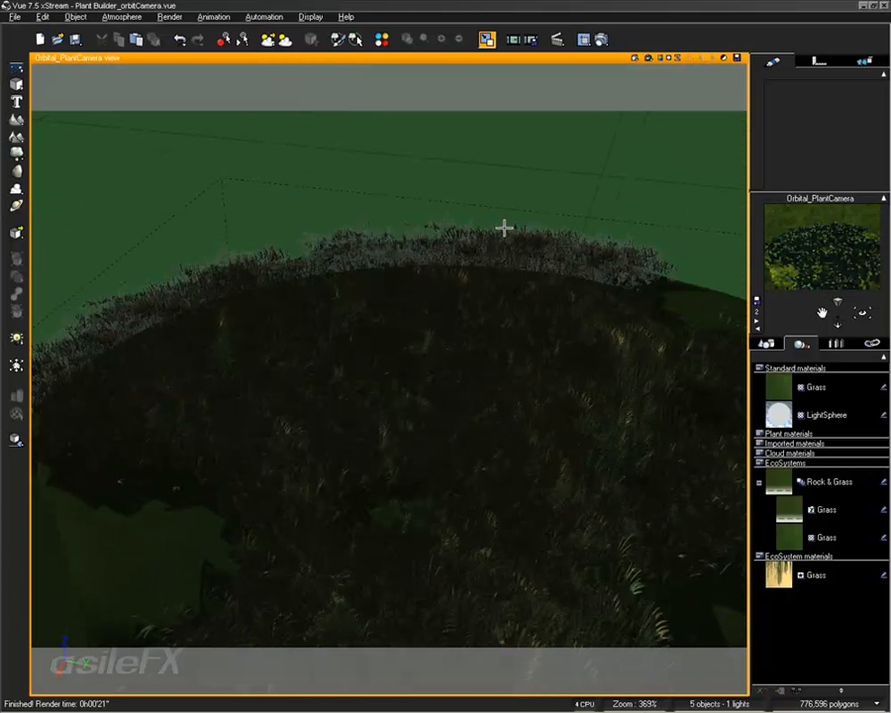
click(122, 17)
click(135, 75)
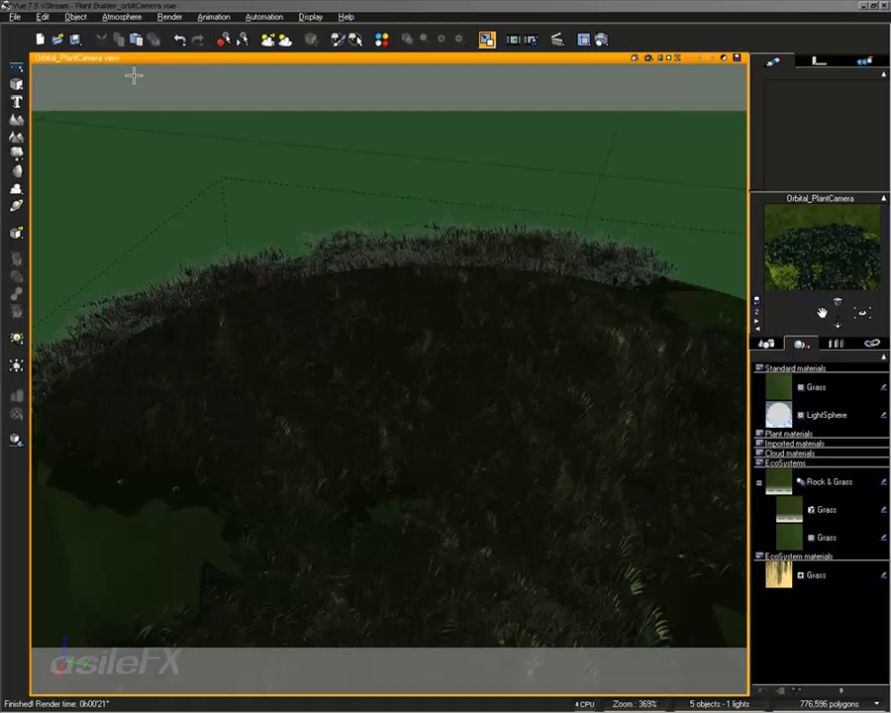
click(287, 356)
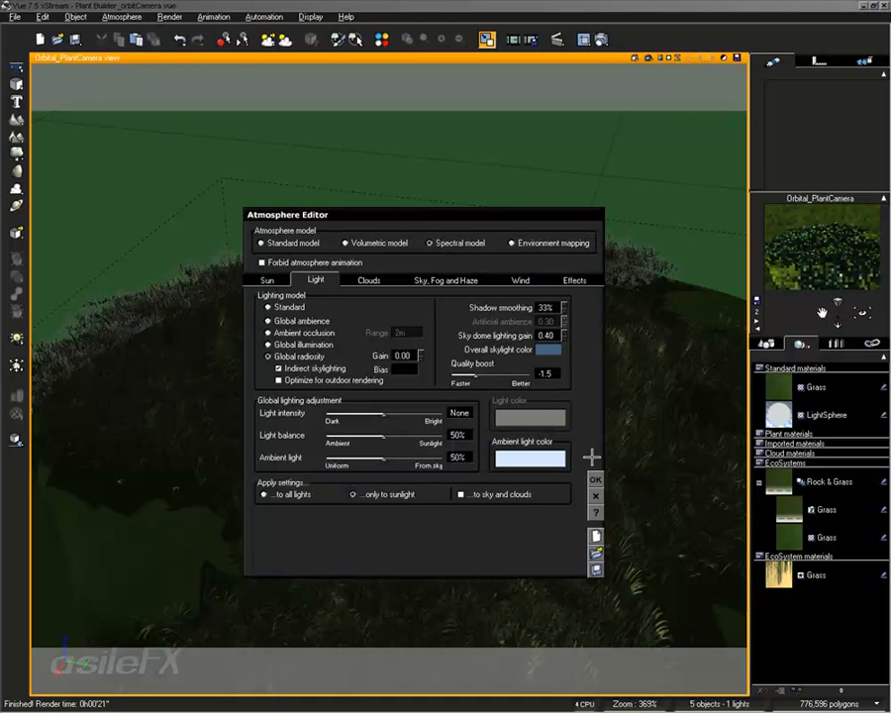
drag(387, 436, 386, 436)
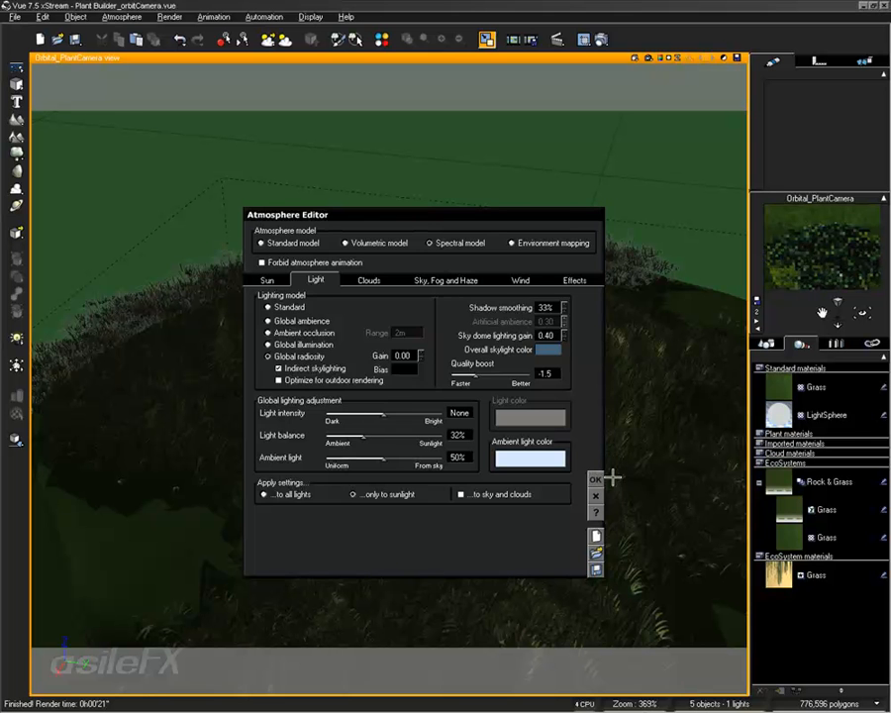
click(595, 479)
- Move the Orbital_PlantCamera closer to the stand so the grass fills the frame
click(769, 346)
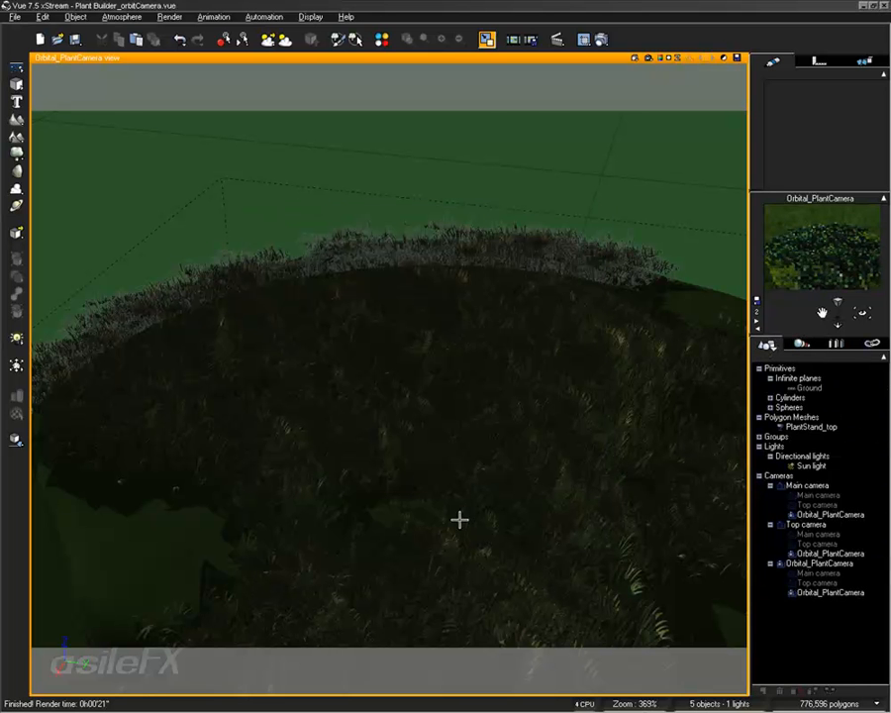
right_drag(459, 519, 475, 461)
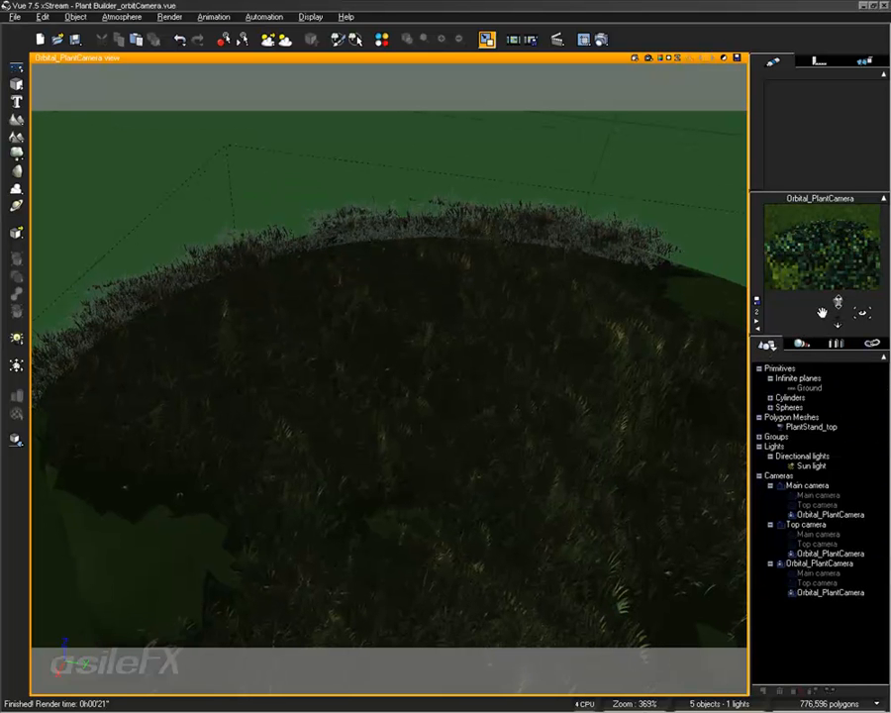
drag(837, 308, 838, 301)
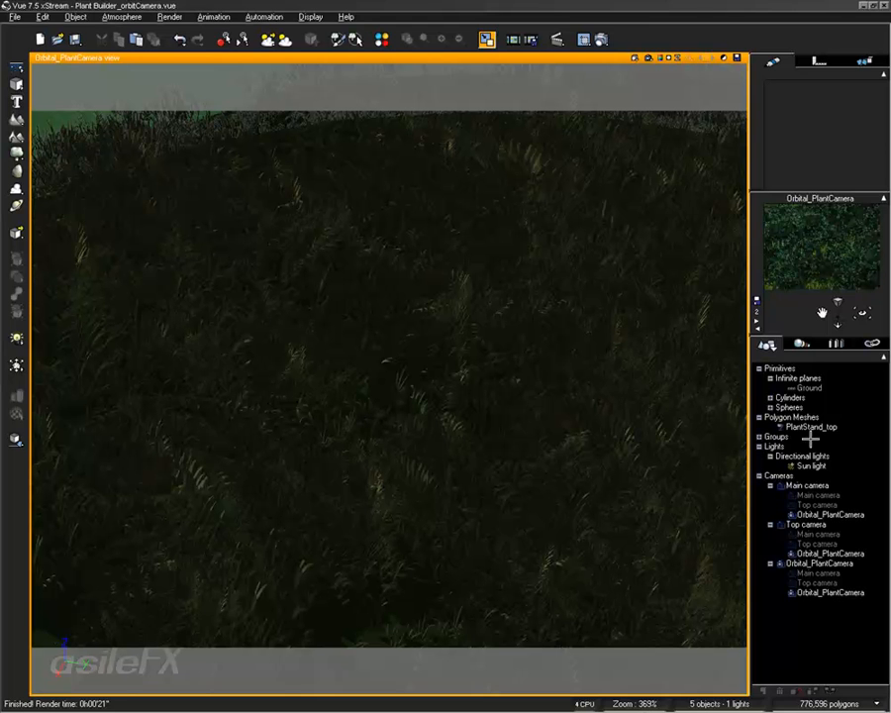
- Raise the sun's pitch in the atmosphere settings to about 55.25° and accept the change
click(122, 17)
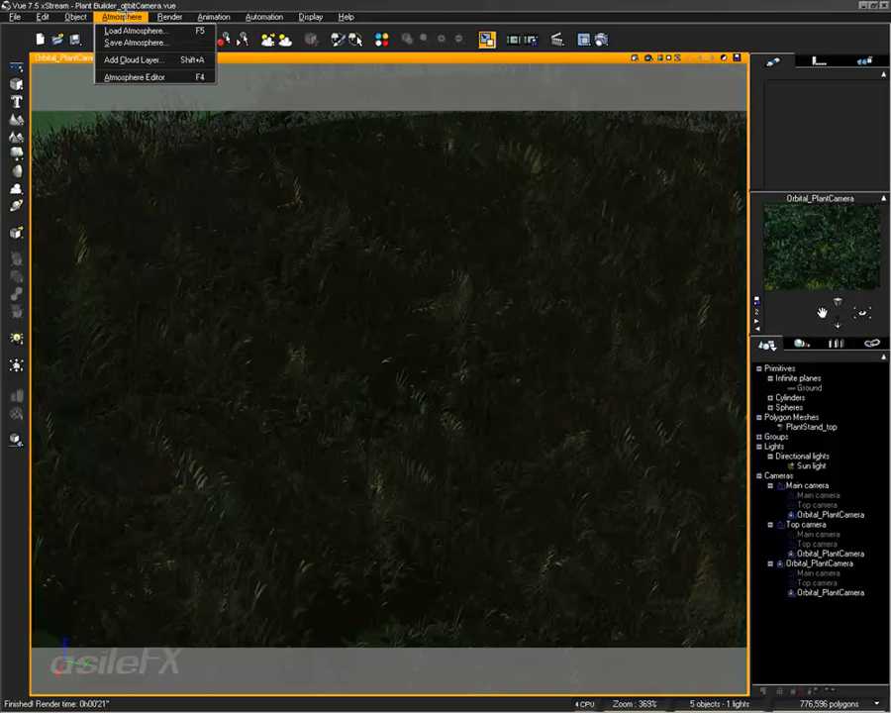
click(135, 77)
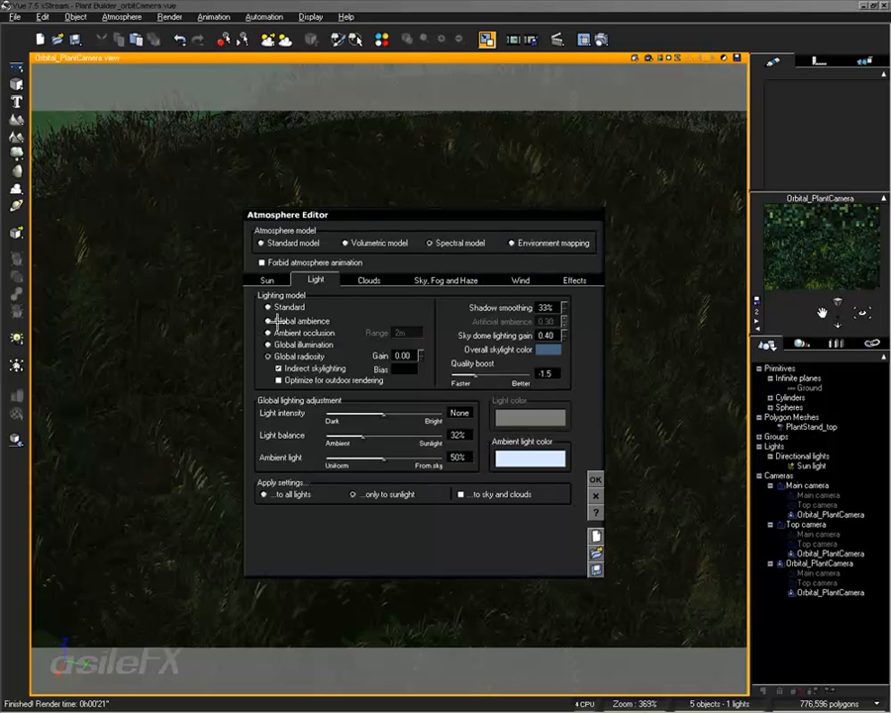
click(285, 281)
drag(394, 357, 410, 358)
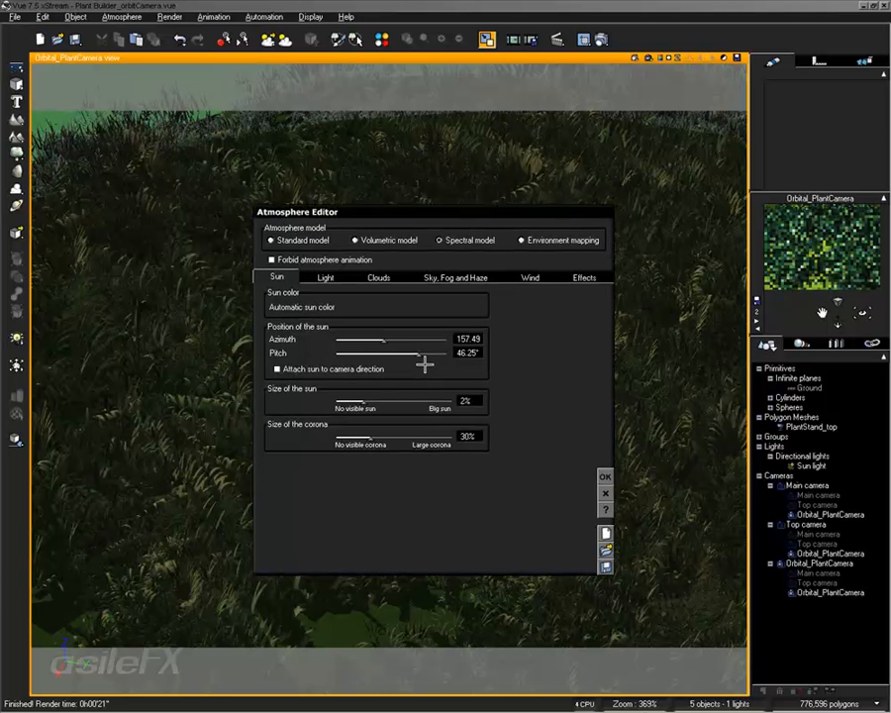
drag(429, 358, 434, 357)
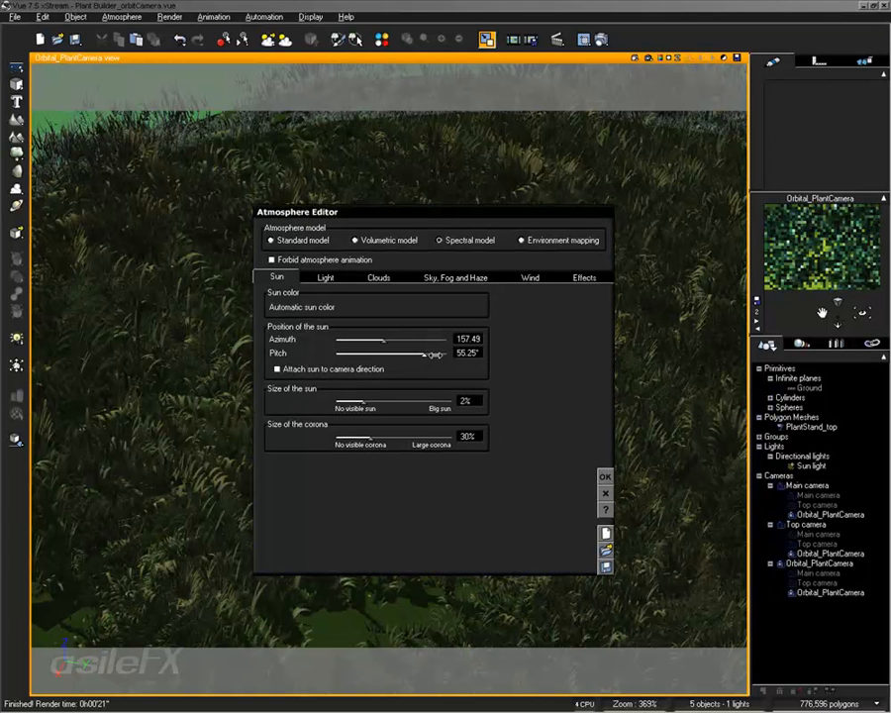
click(605, 476)
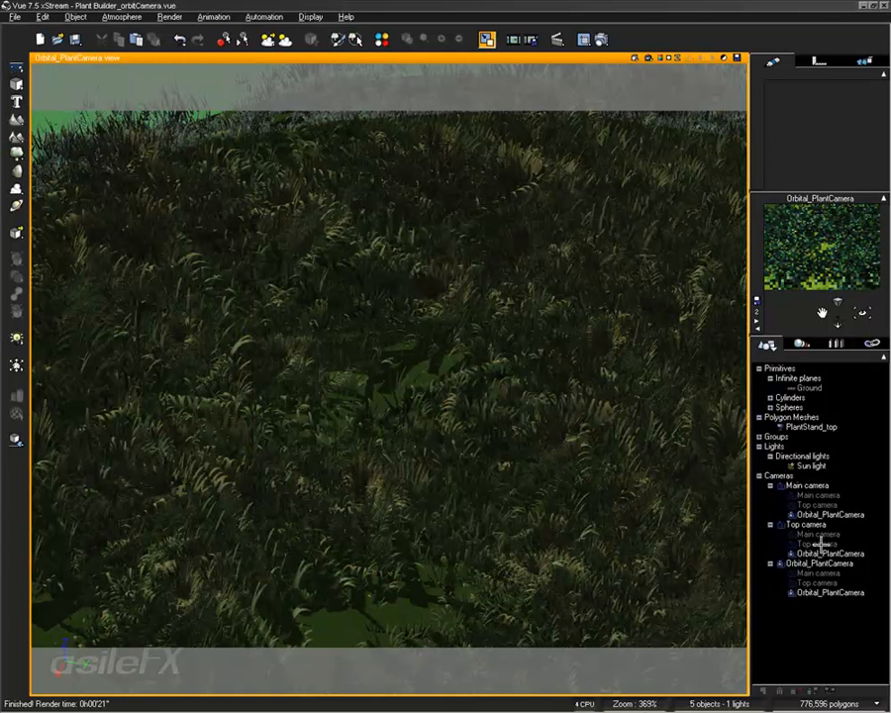
- Render the Orbital_PlantCamera view and raise the finished picture's exposure to about +1.16 in the post-render options
click(801, 343)
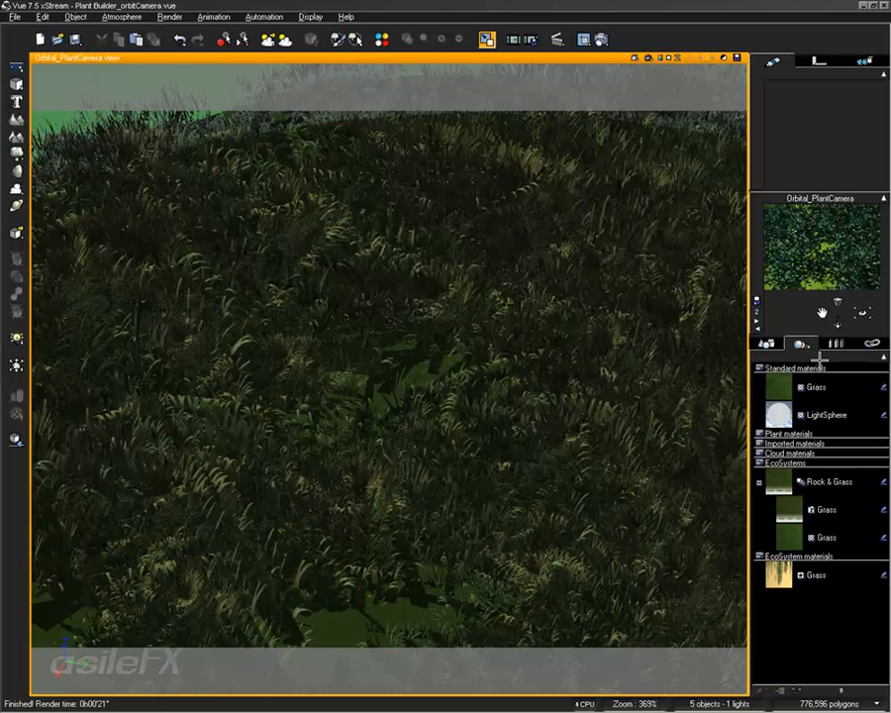
click(648, 58)
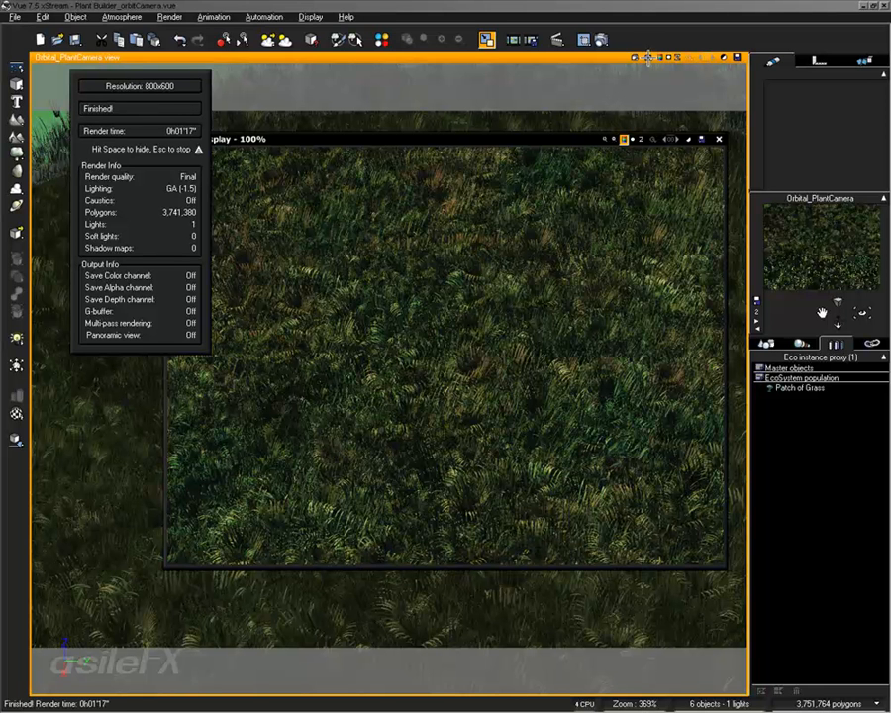
click(687, 139)
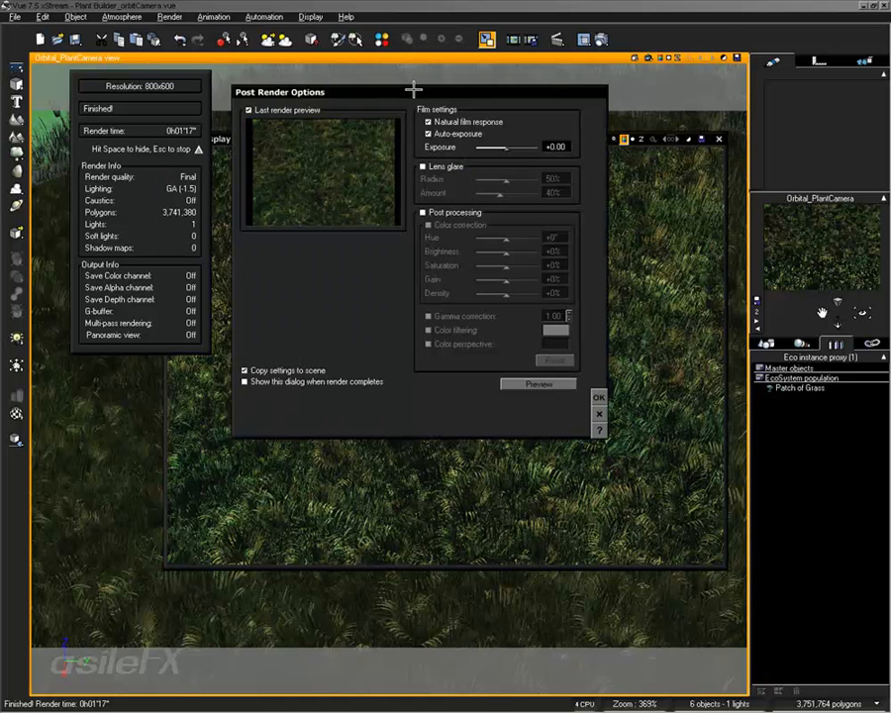
drag(414, 87, 677, 101)
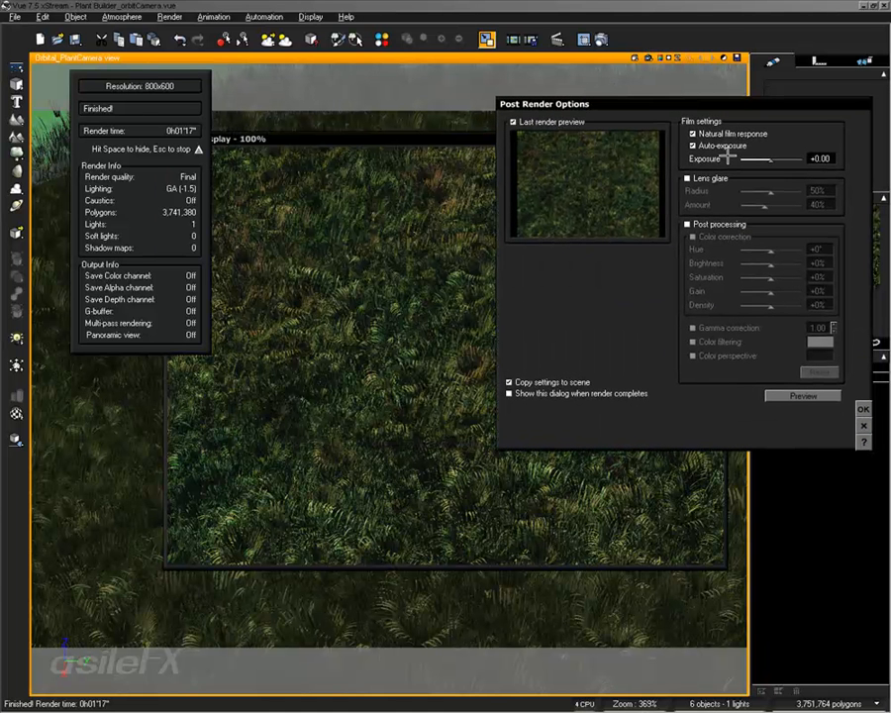
mouse_move(771, 158)
mouse_down()
mouse_move(789, 157)
mouse_move(774, 156)
mouse_up()
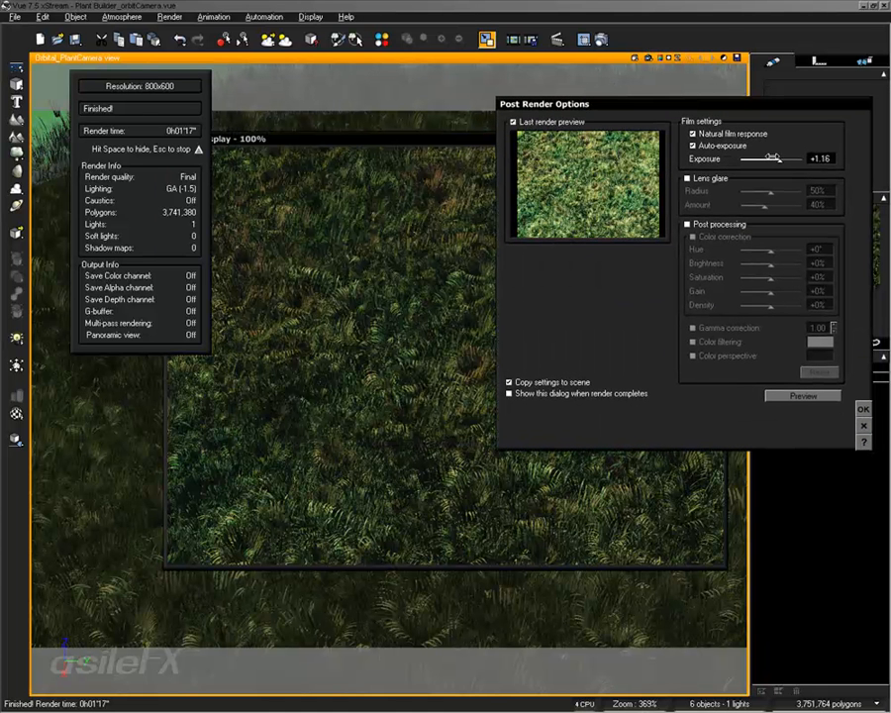
click(864, 409)
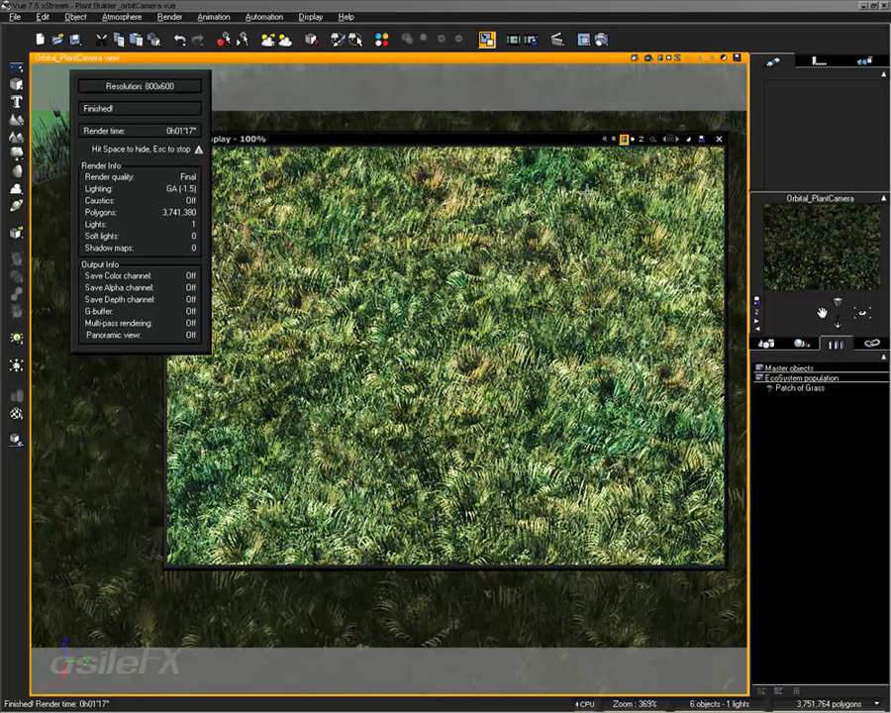
click(725, 141)
click(720, 139)
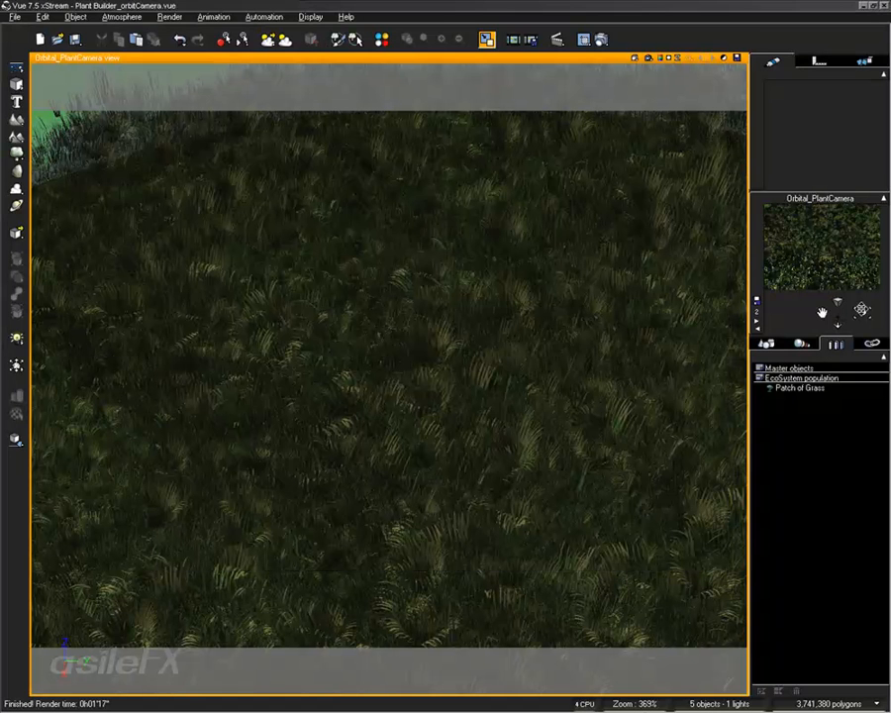
- Incorporate all of the scene's linked texture maps, starting from the grass color map
click(871, 344)
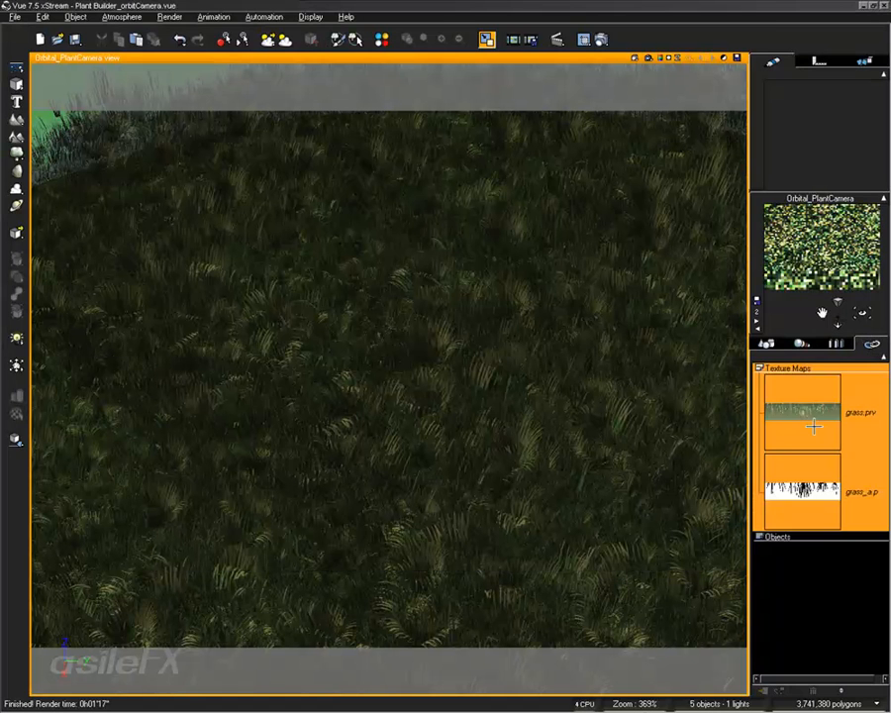
click(792, 410)
right_click(792, 410)
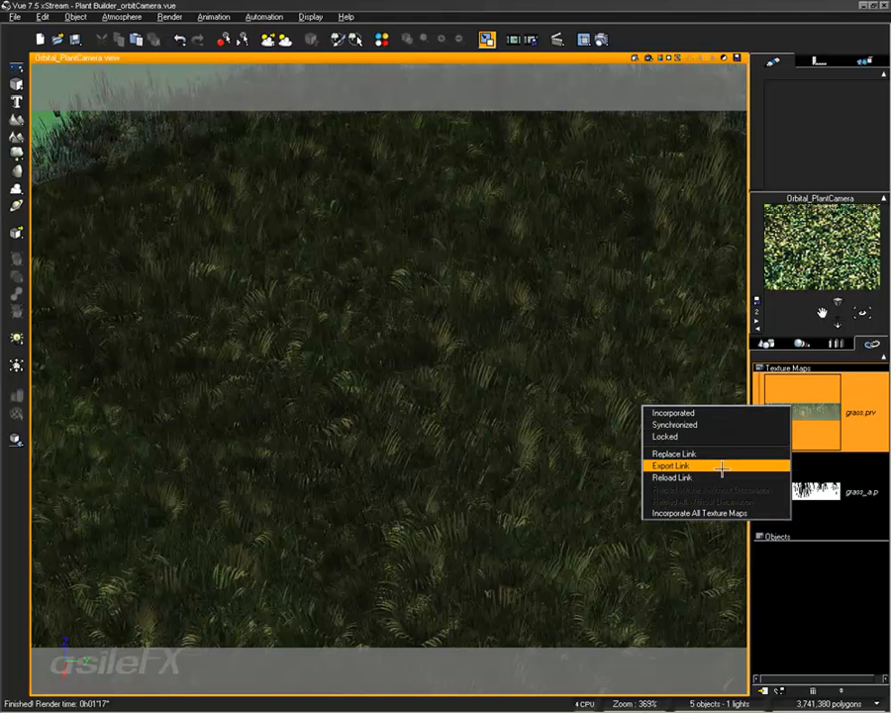
click(820, 406)
right_click(819, 406)
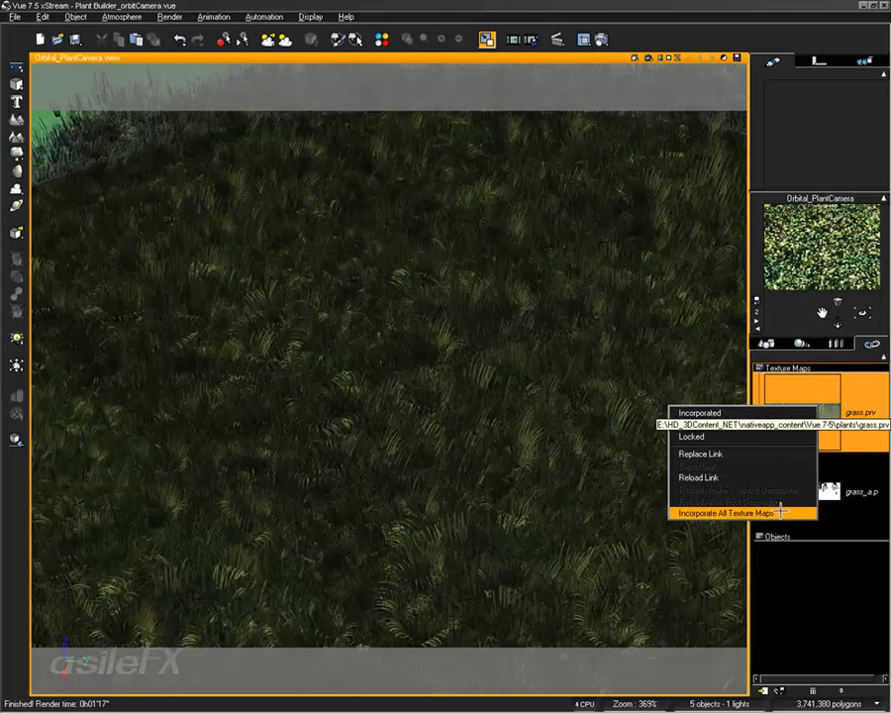
click(725, 513)
- Export the linked grass color map to the links folder as a BMP named grass with 16 M colors
right_click(809, 409)
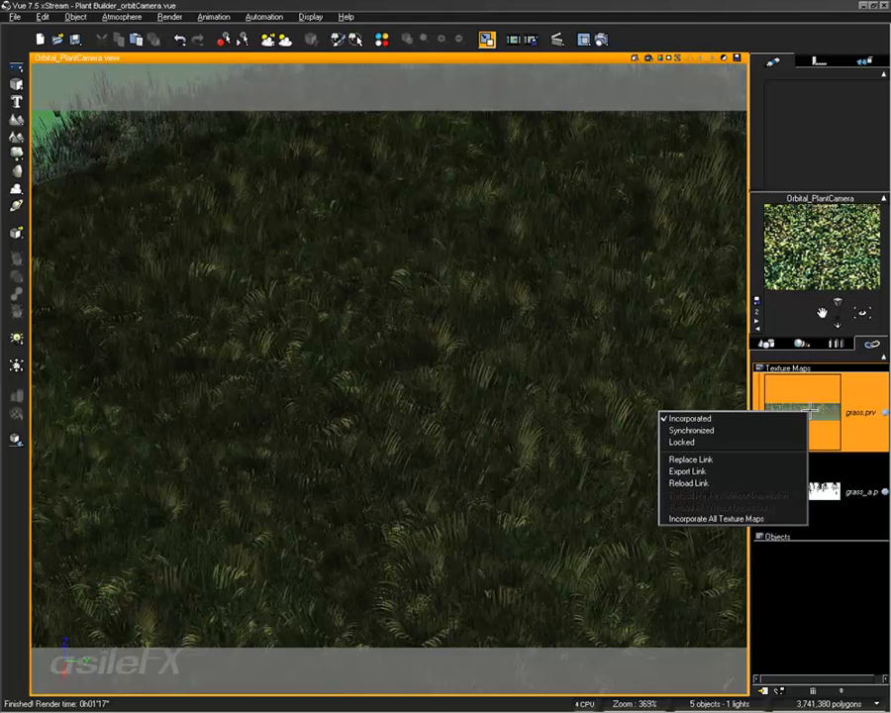
click(758, 472)
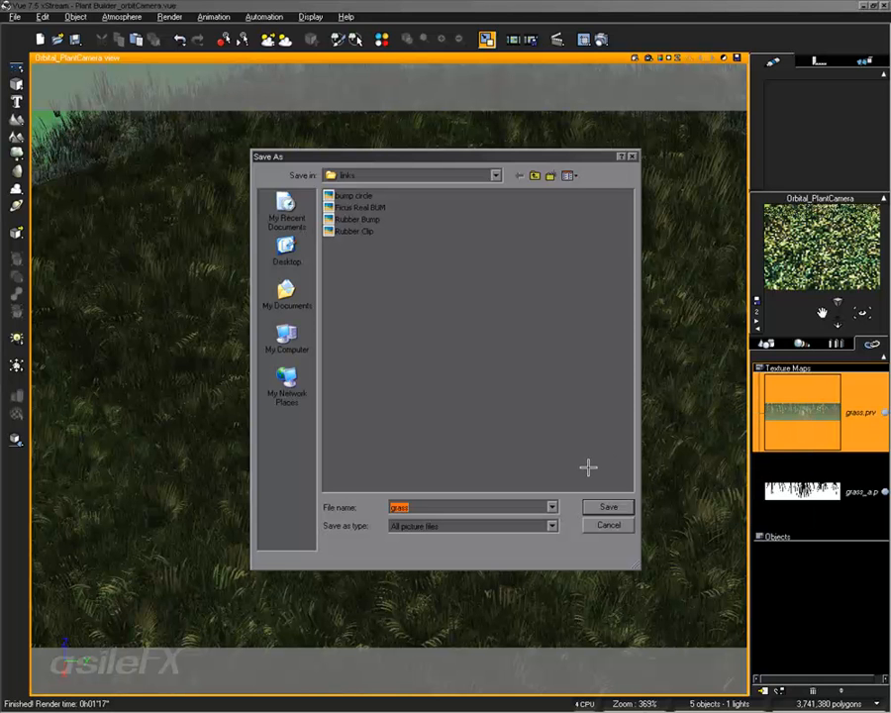
click(520, 524)
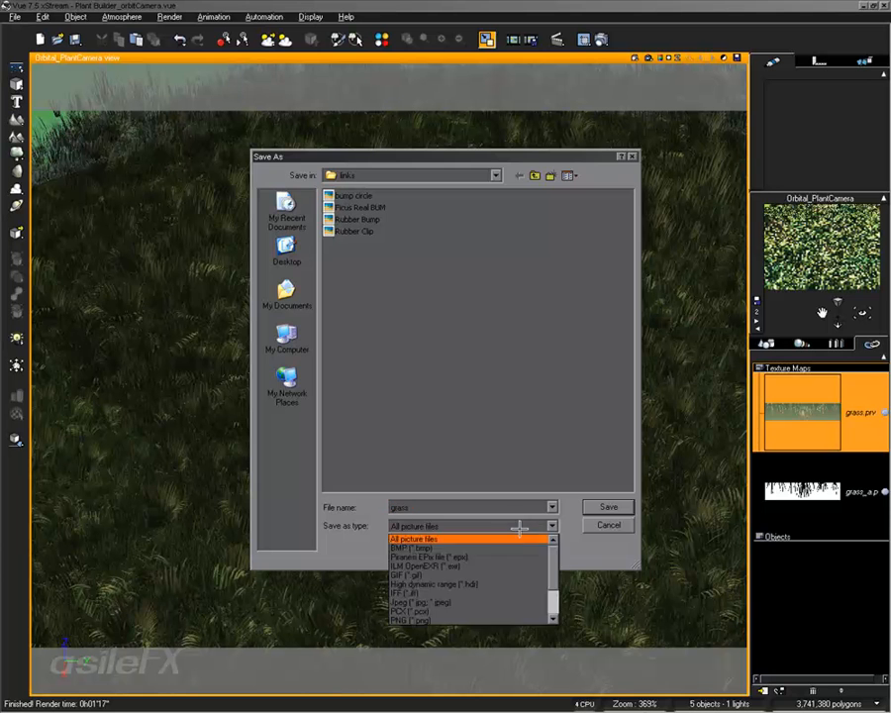
click(515, 549)
click(606, 505)
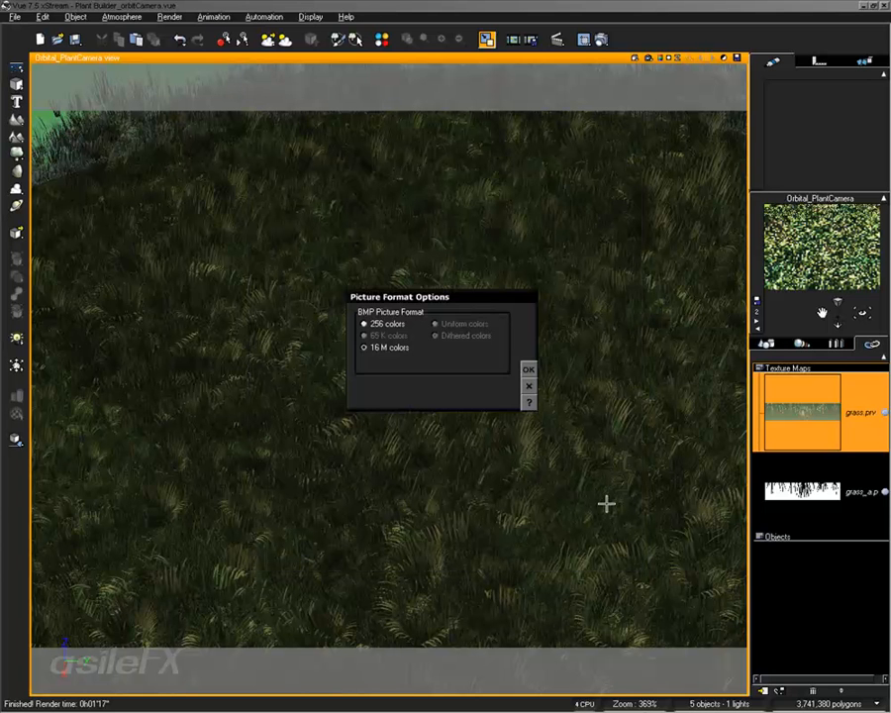
click(529, 369)
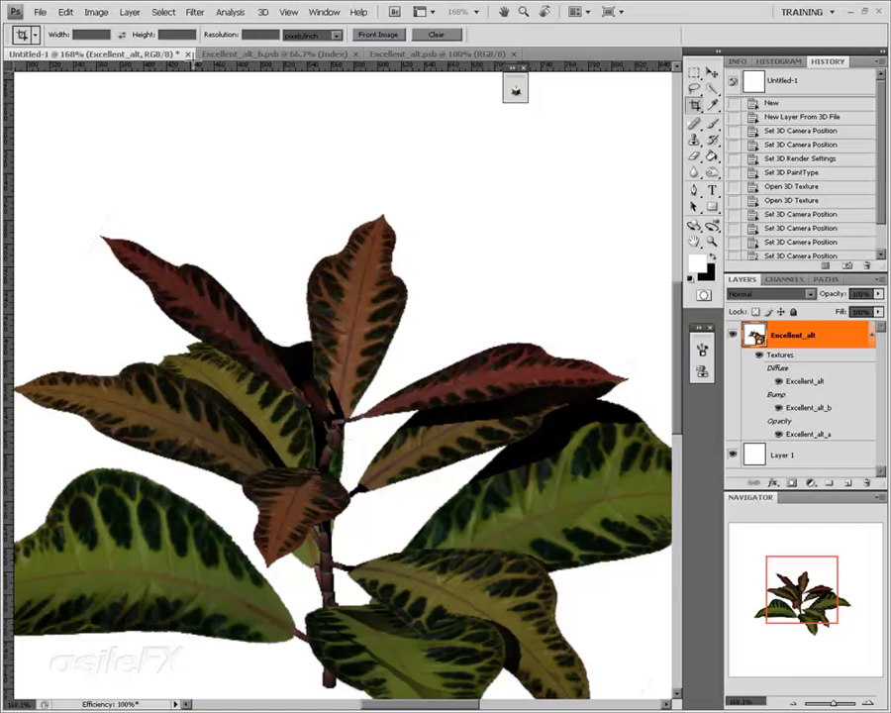
- Switch to Photoshop and close the three open Excellent_alt plant and texture documents
key(ctrl+w)
click(450, 272)
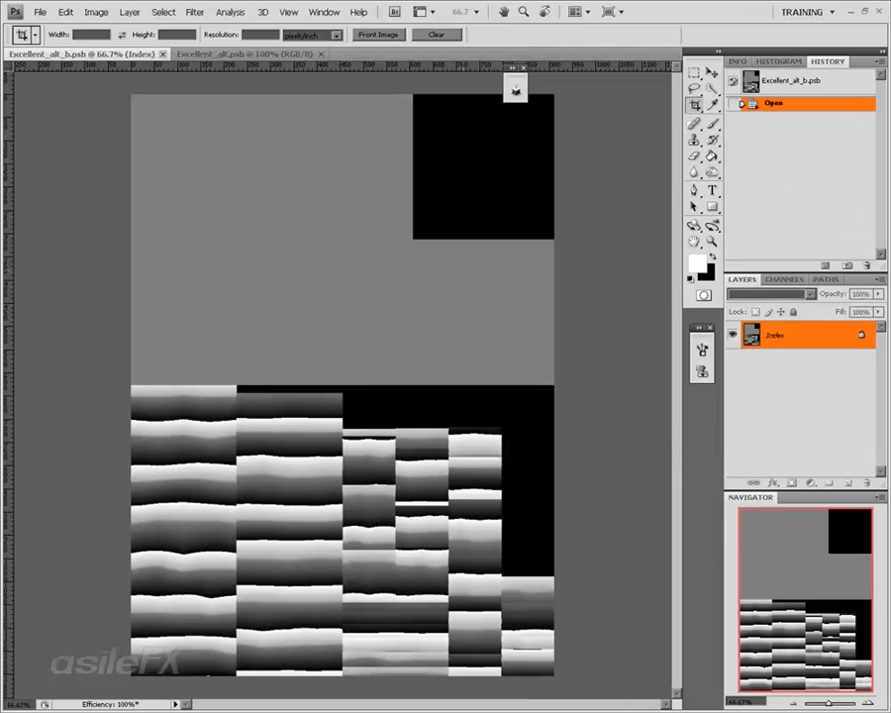
key(ctrl+w)
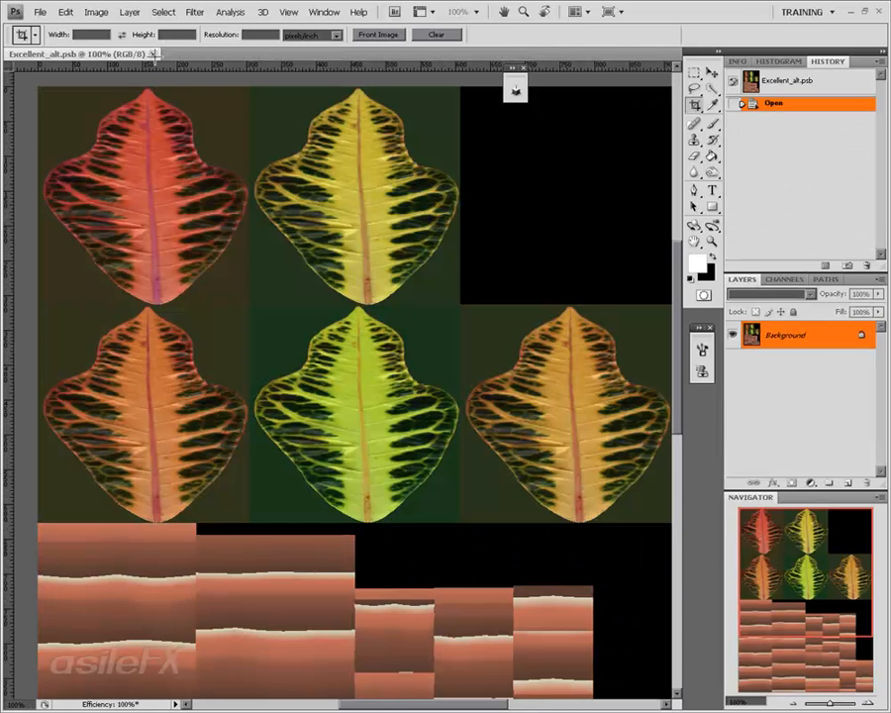
key(ctrl+w)
- Open the exported grass BMP from the links folder
click(40, 13)
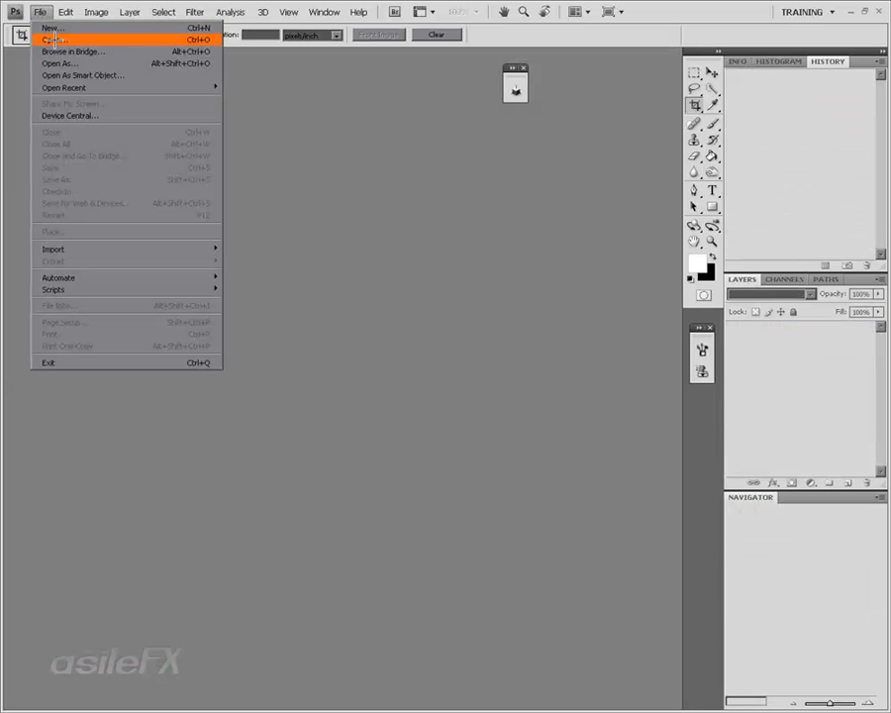
click(51, 40)
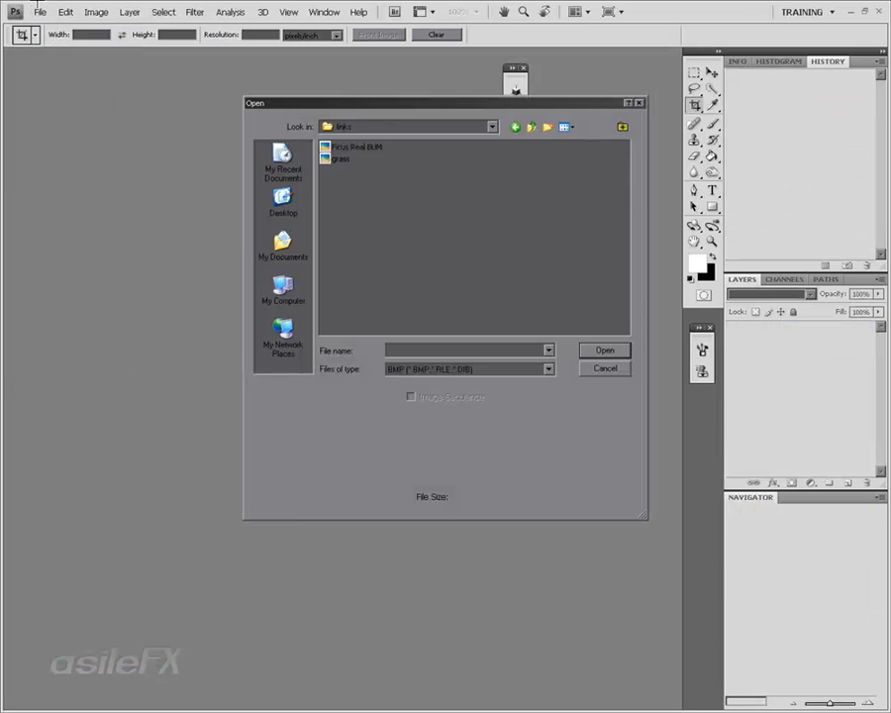
click(336, 159)
click(592, 350)
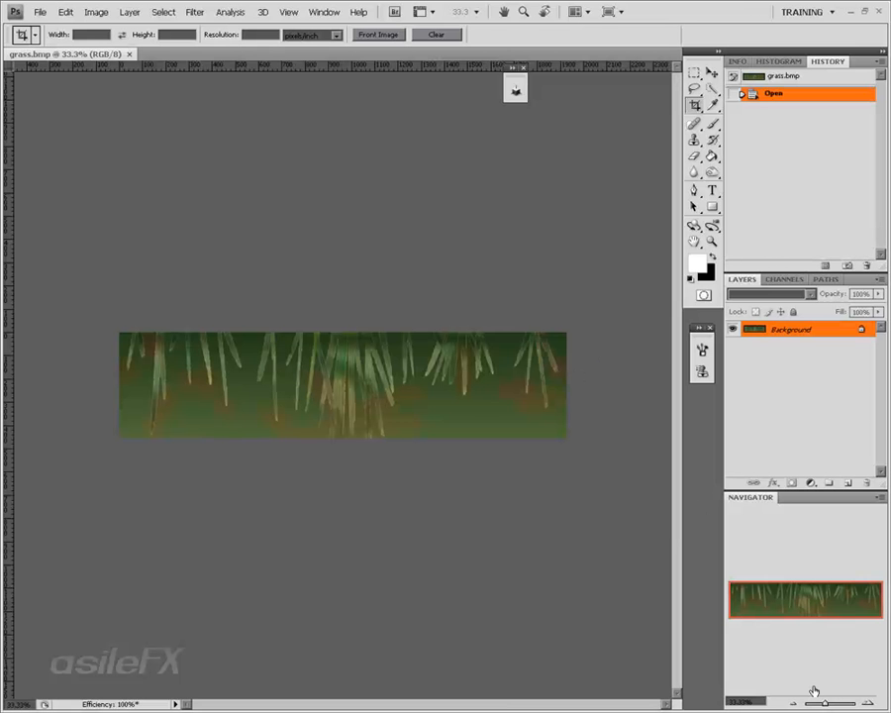
- Examine the color variation of the individual blades and background across the full width of the grass texture
click(868, 701)
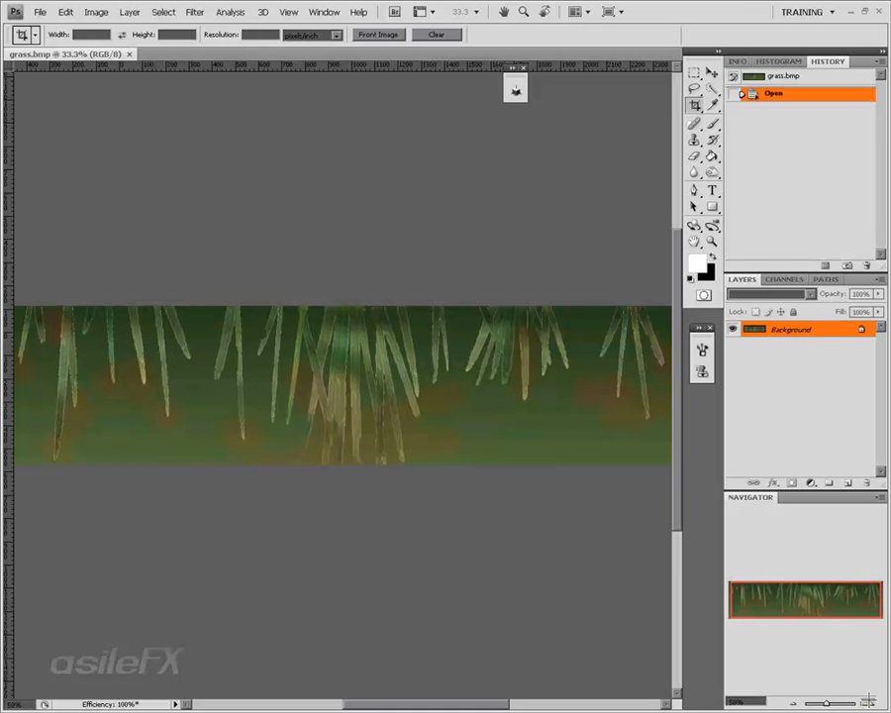
click(867, 701)
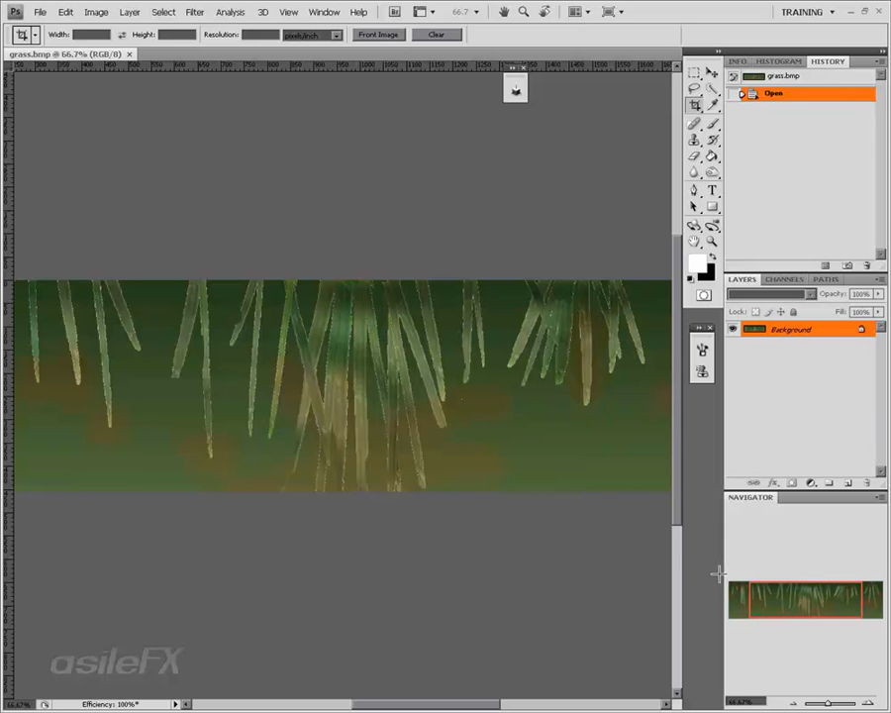
click(857, 594)
drag(857, 594, 730, 582)
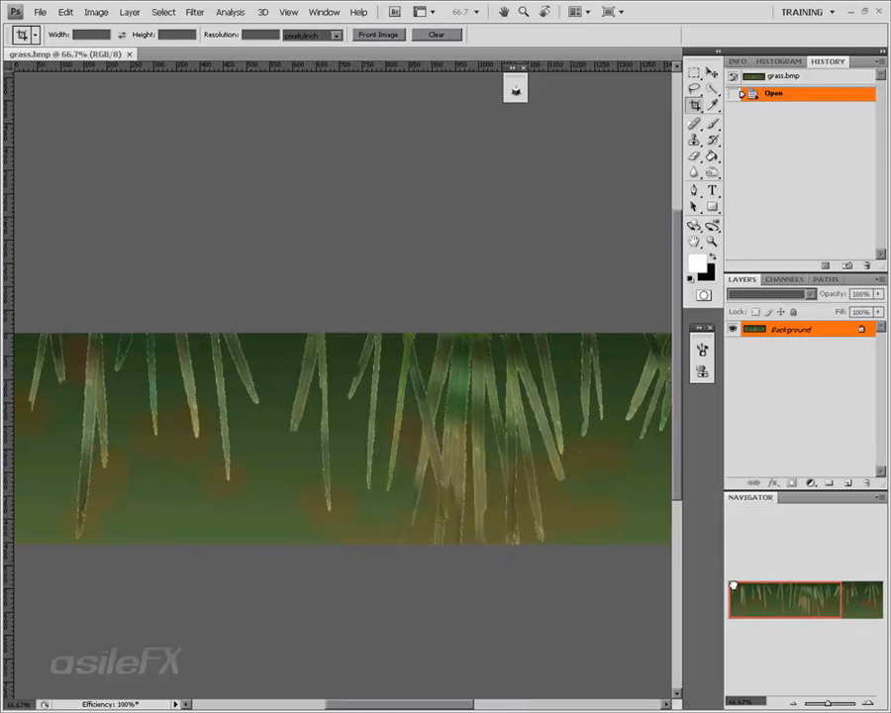
click(789, 702)
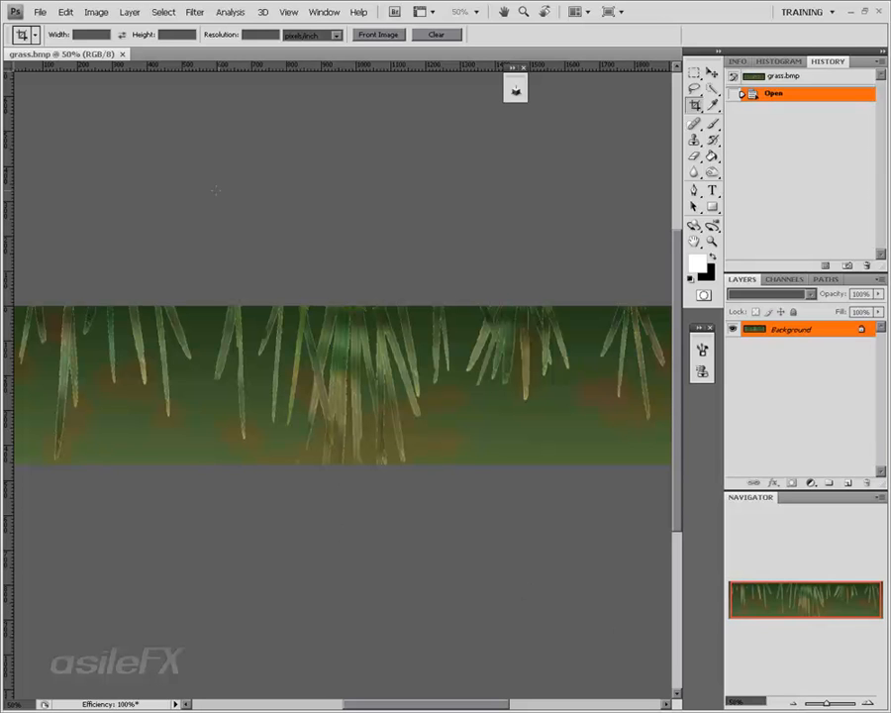
click(868, 702)
click(869, 702)
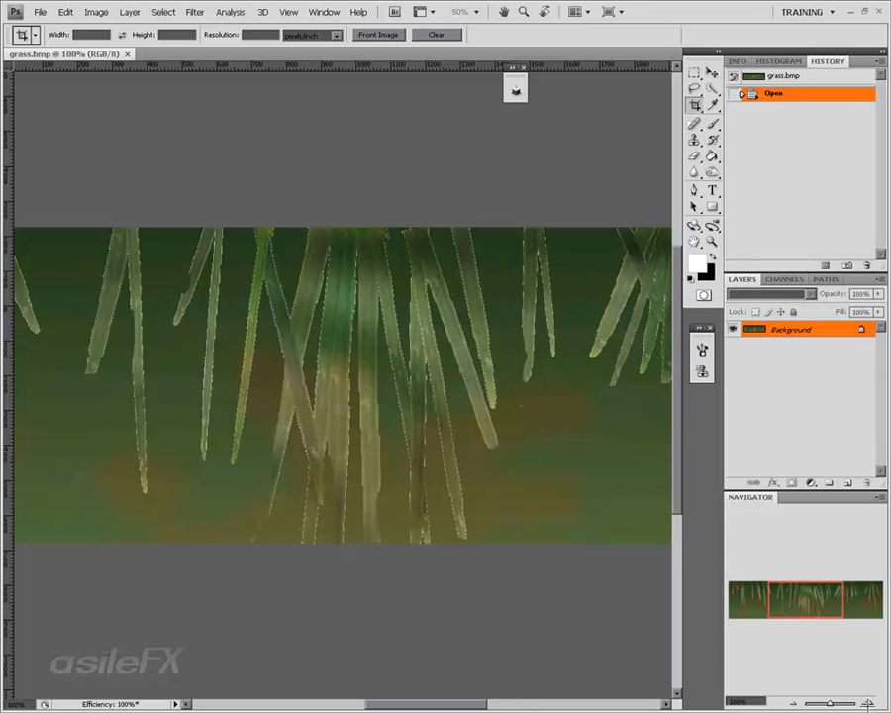
drag(788, 588, 657, 593)
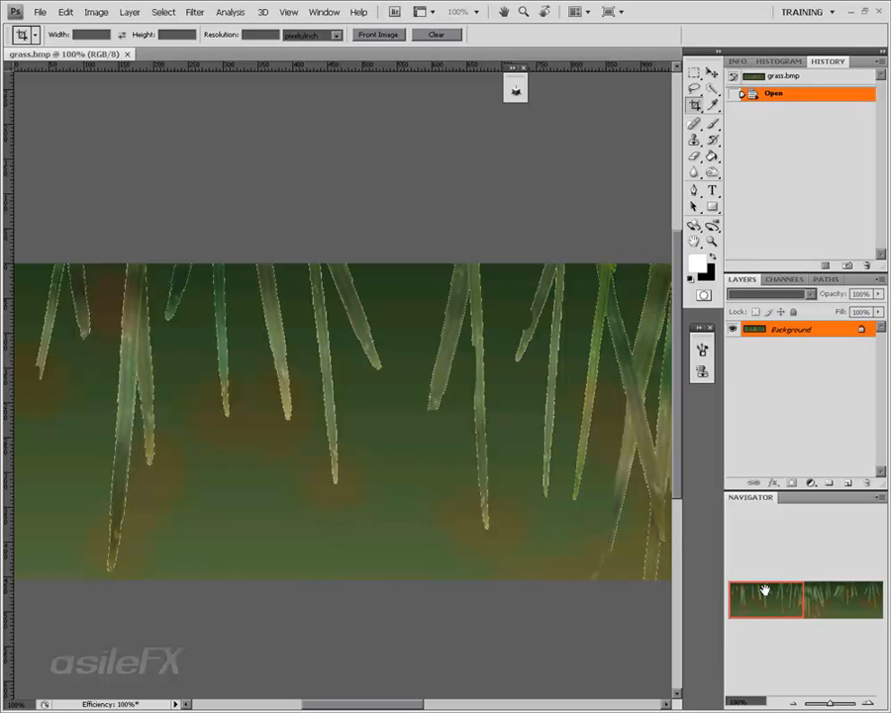
drag(762, 591, 793, 586)
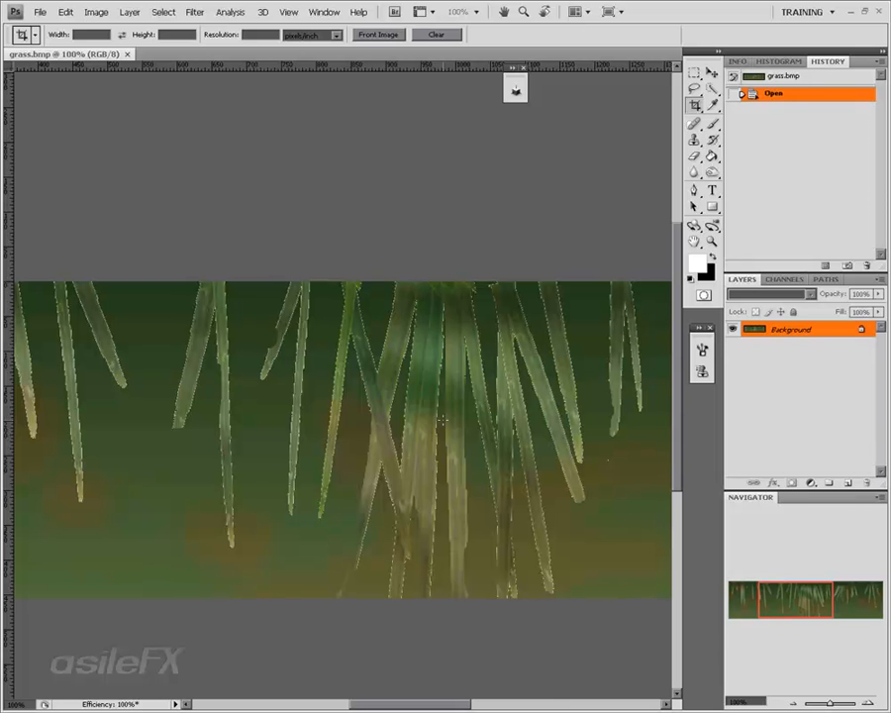
drag(832, 589, 870, 600)
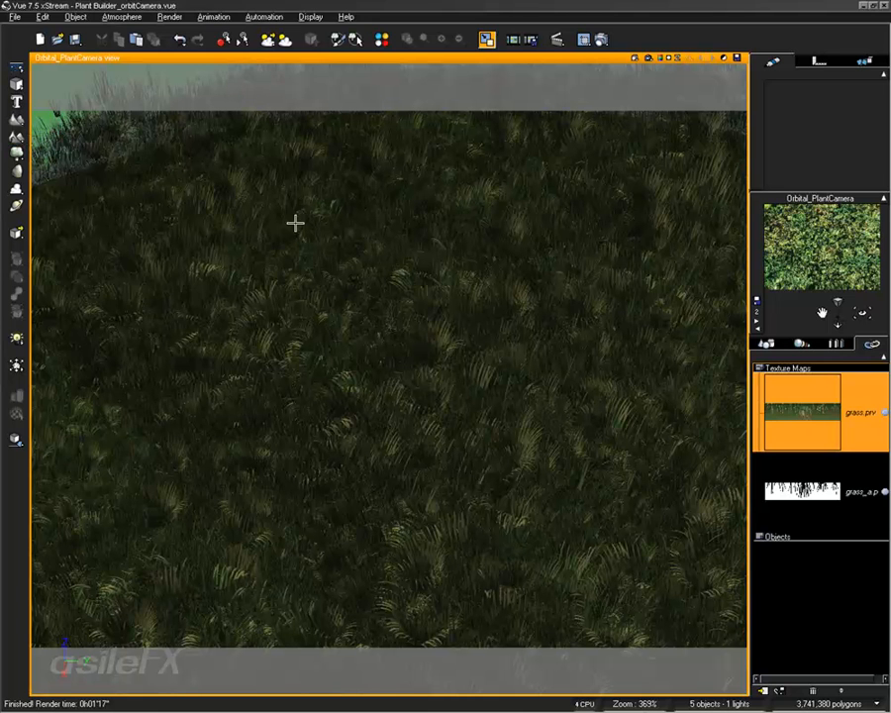
- Browse the Grasses - Plants species collection and view the previews of Carex and Long Grass
click(16, 153)
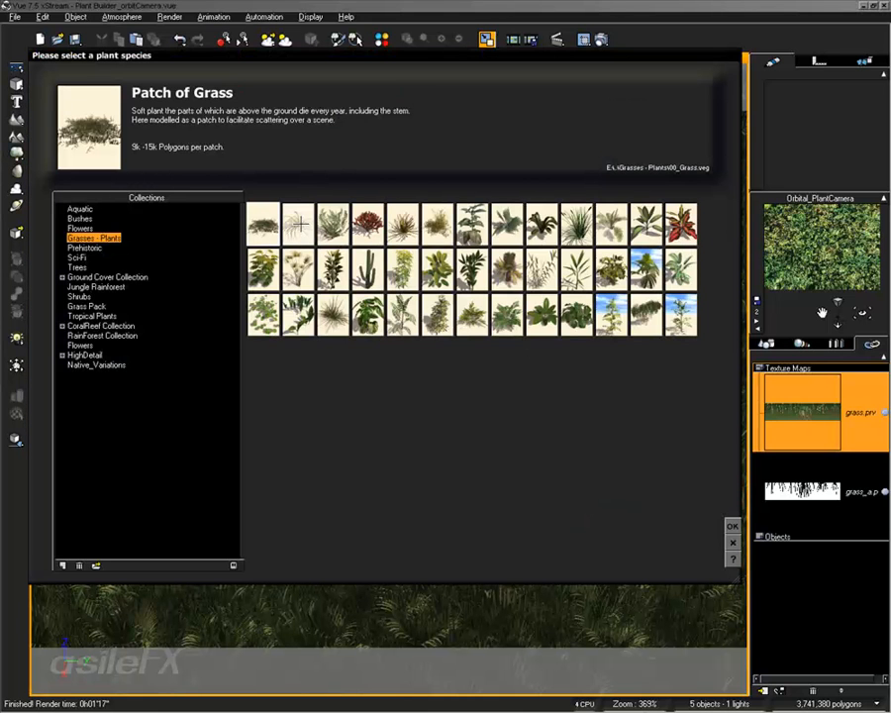
click(288, 220)
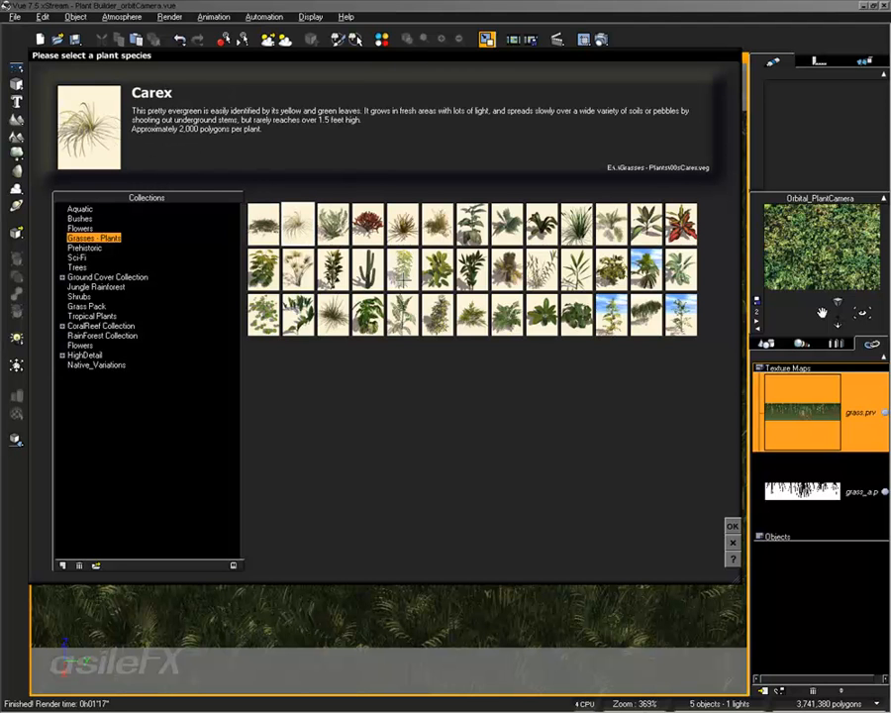
click(334, 317)
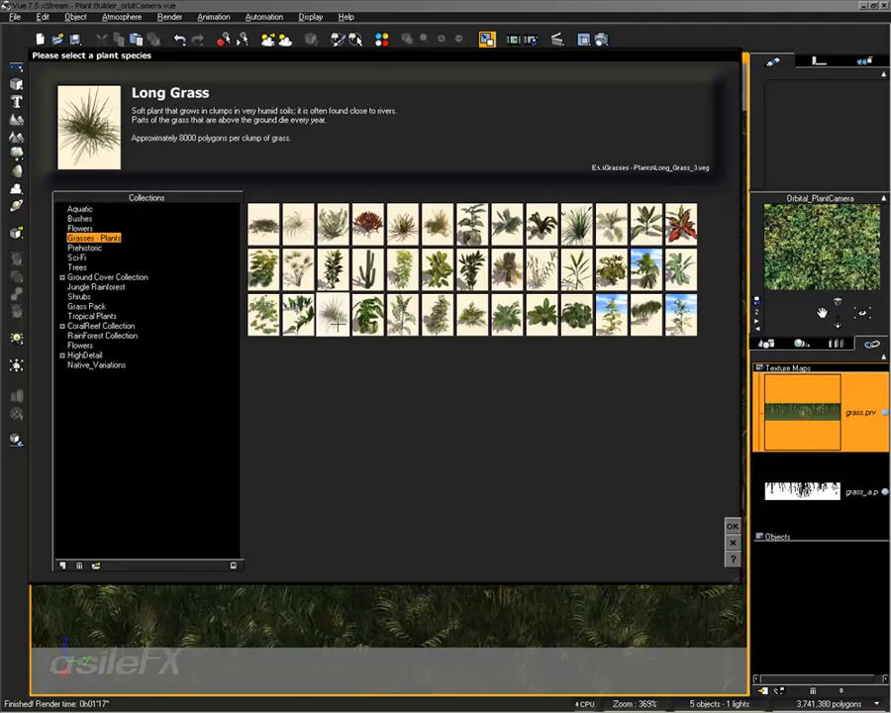
- Review the Grass Pack collection's Even Grass, Buffelgrass - Dead Grass - MIX, Long Grass and Grass Single-Blade Dense Patch species
click(87, 305)
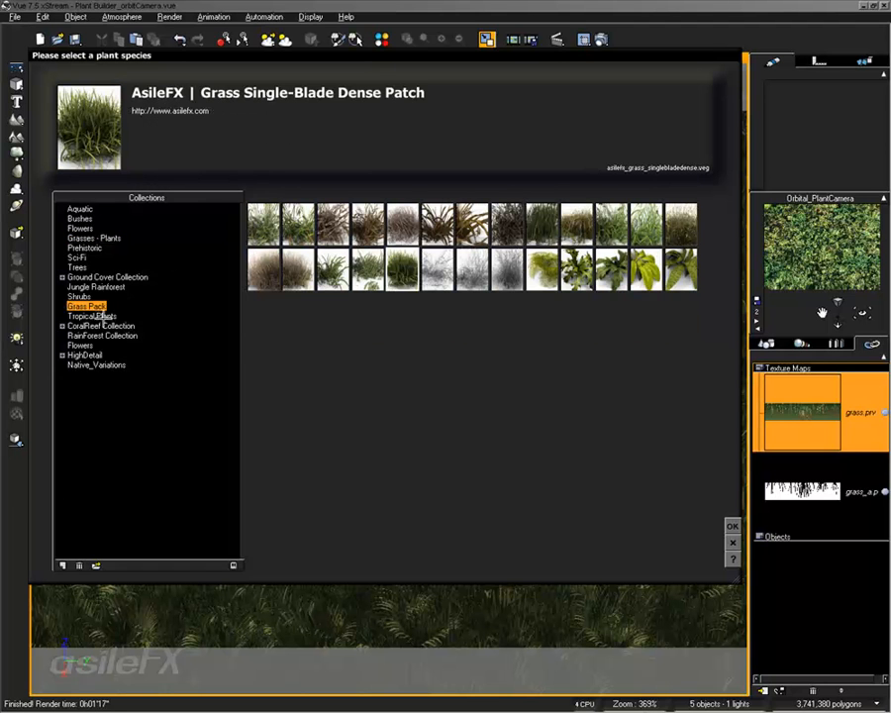
click(542, 223)
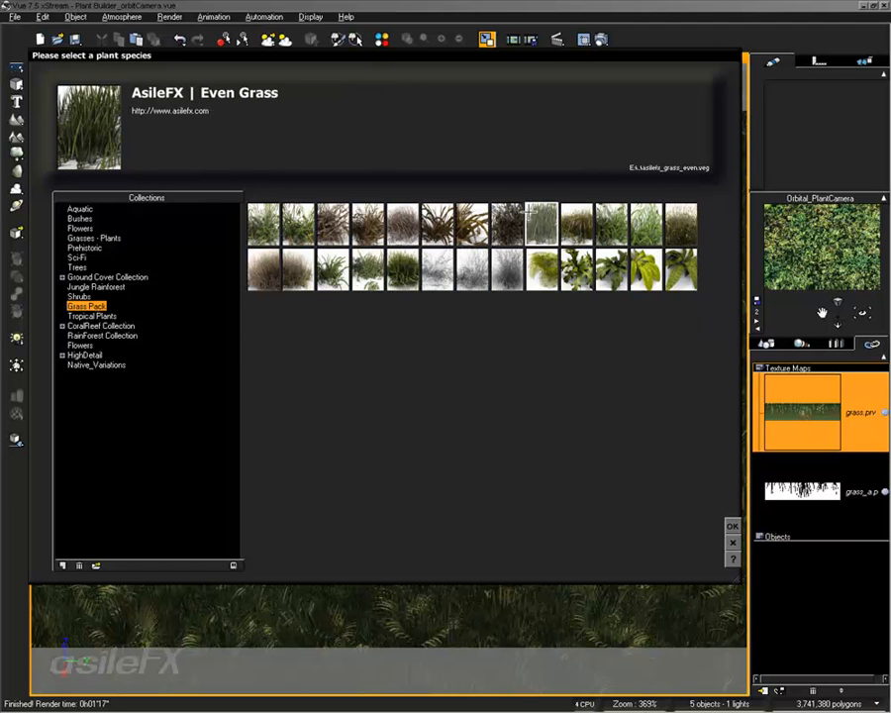
click(298, 223)
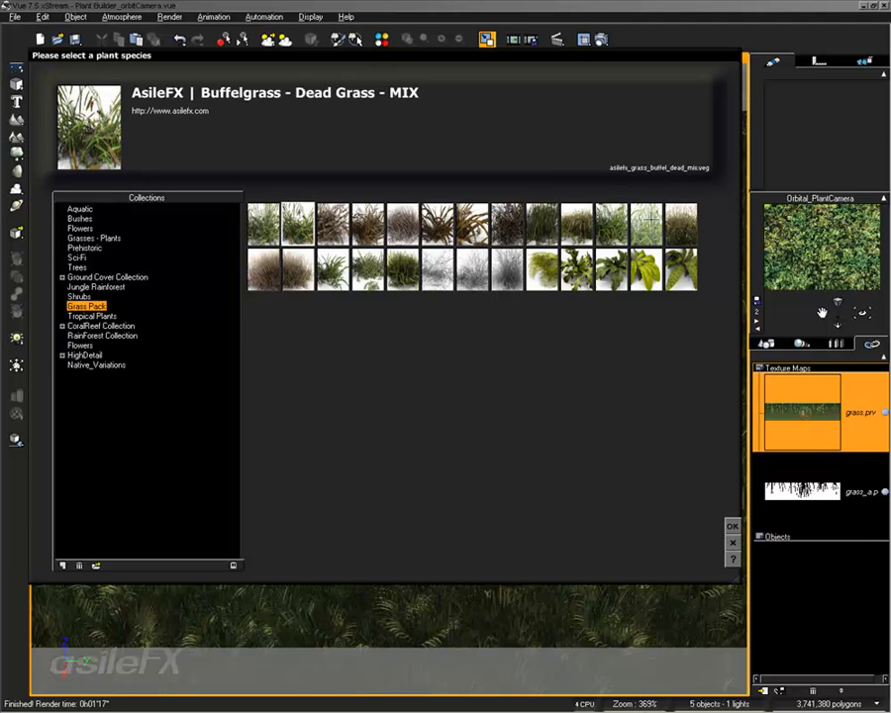
click(608, 220)
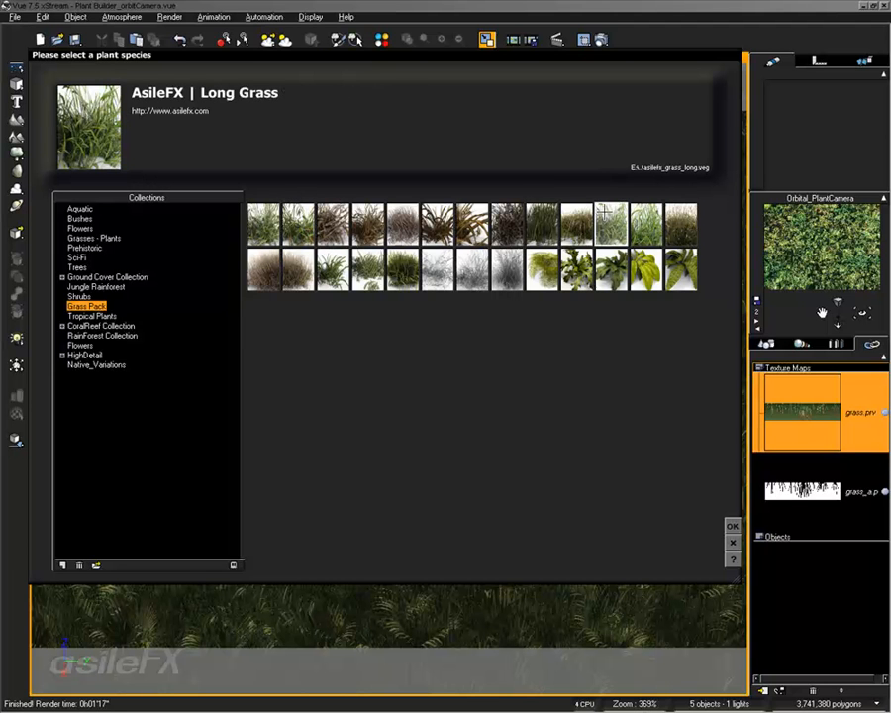
click(408, 270)
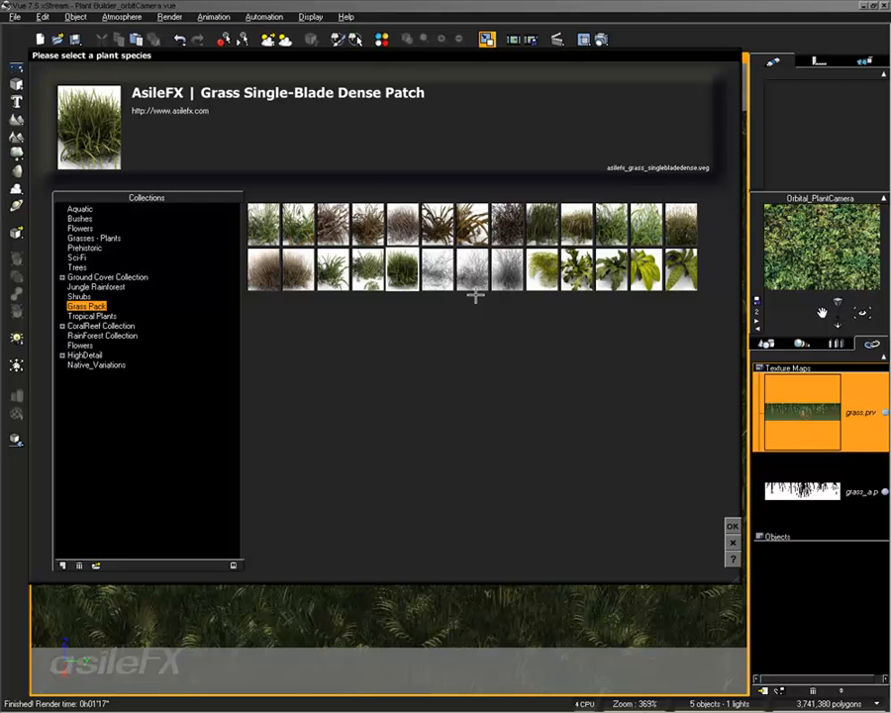
click(733, 525)
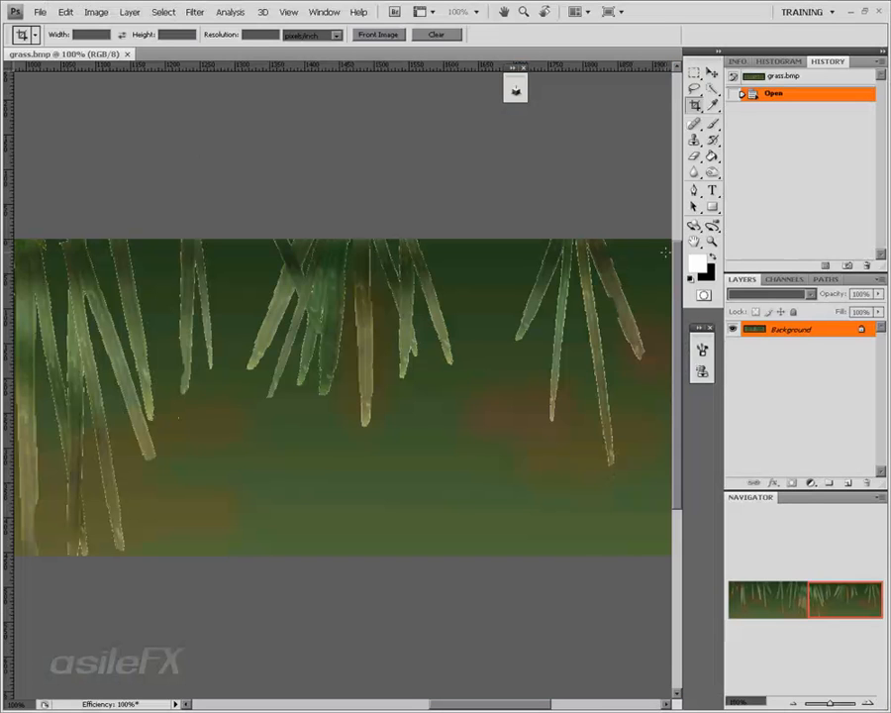
- Switch to Photoshop and sample an olive-brown tone from the grass texture as the foreground color
drag(826, 596, 811, 593)
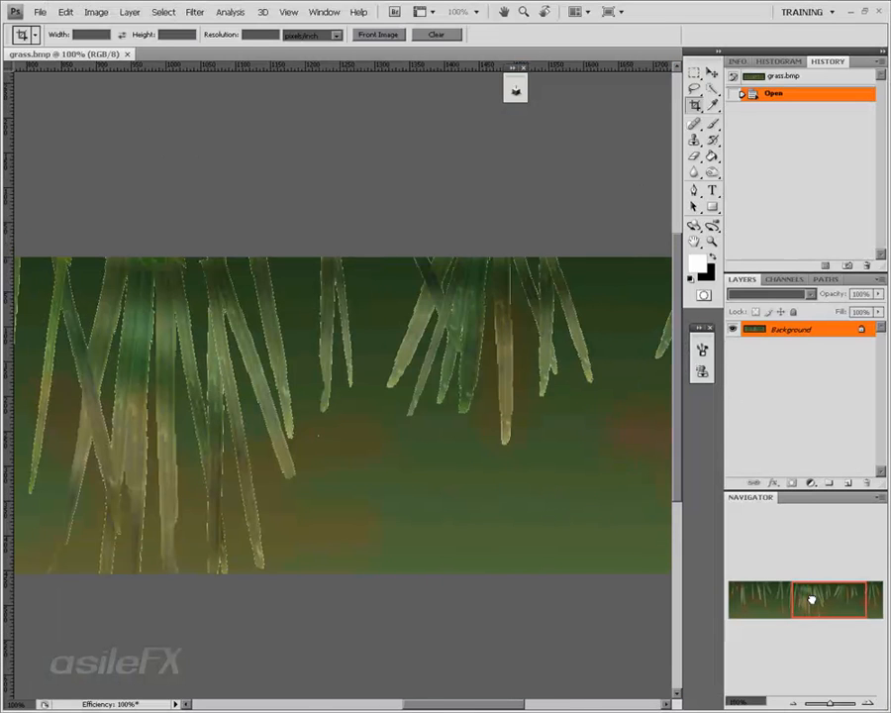
click(793, 703)
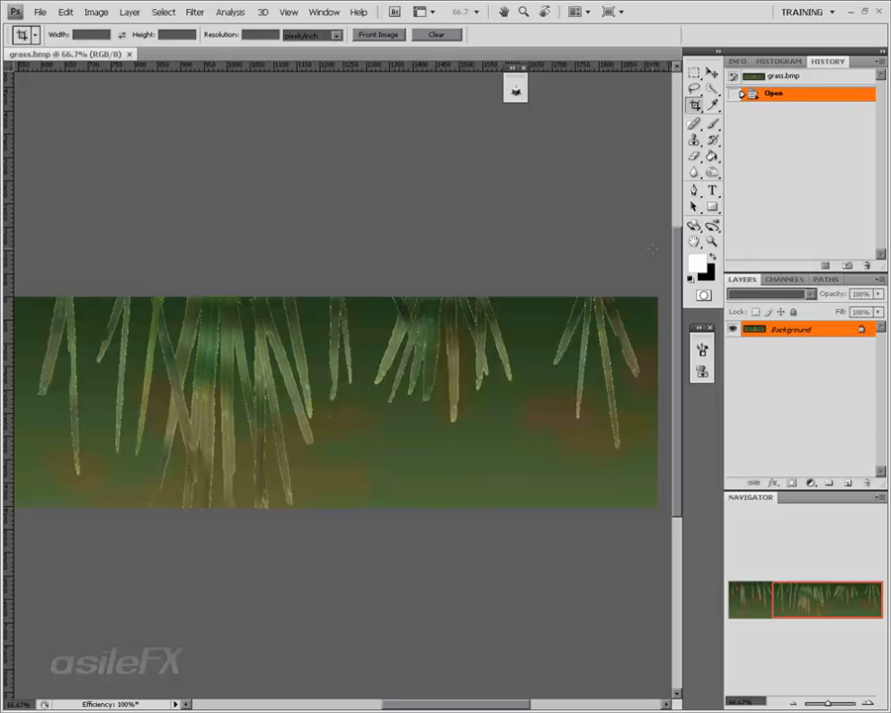
click(712, 123)
key(d)
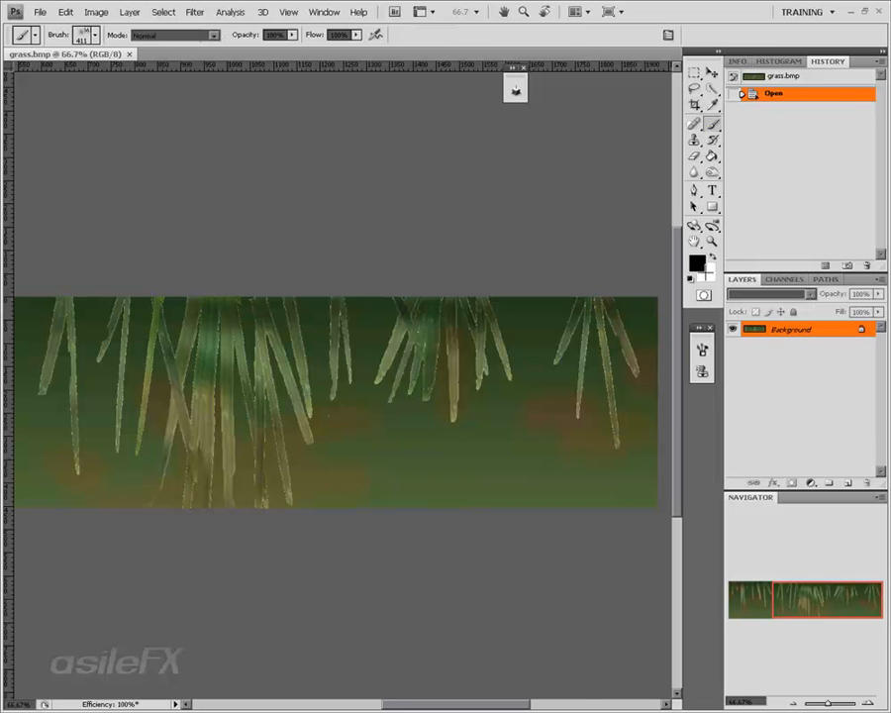
click(697, 262)
click(539, 103)
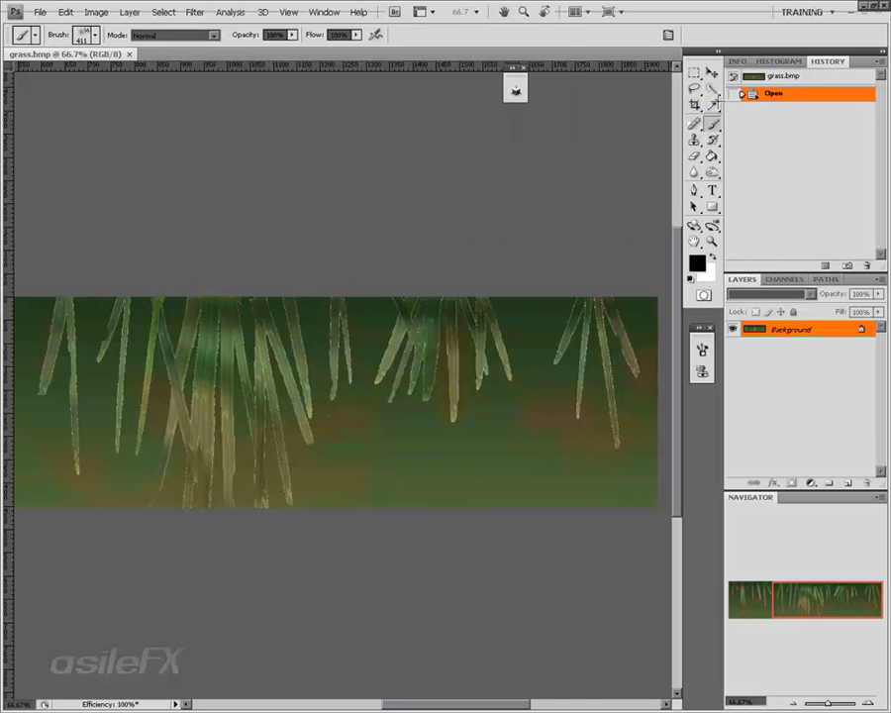
key(i)
click(499, 430)
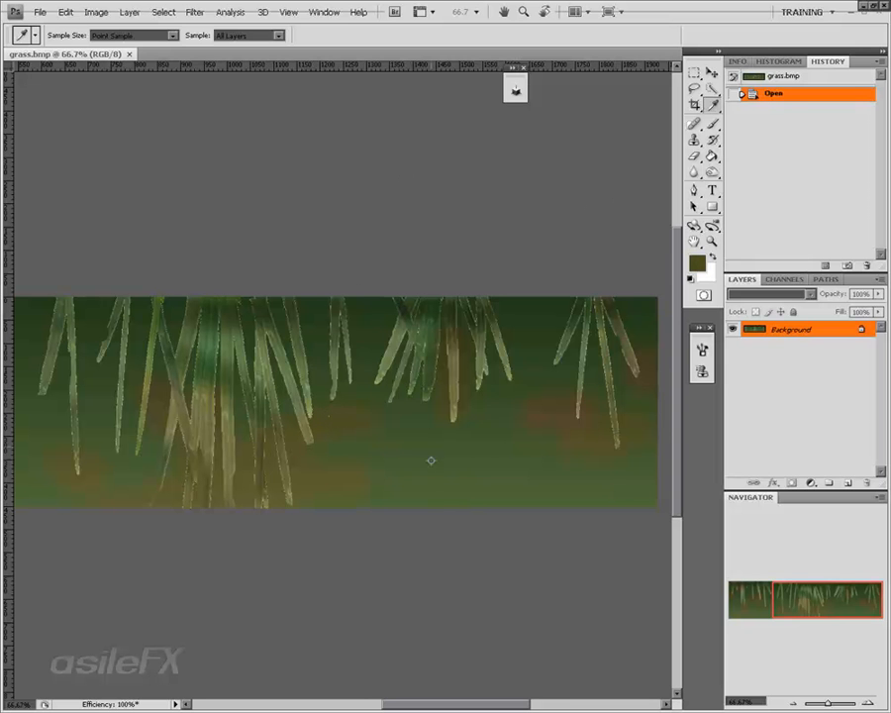
- Add a new empty layer above the grass texture with the default name, Normal mode and 100% opacity
click(783, 592)
click(807, 604)
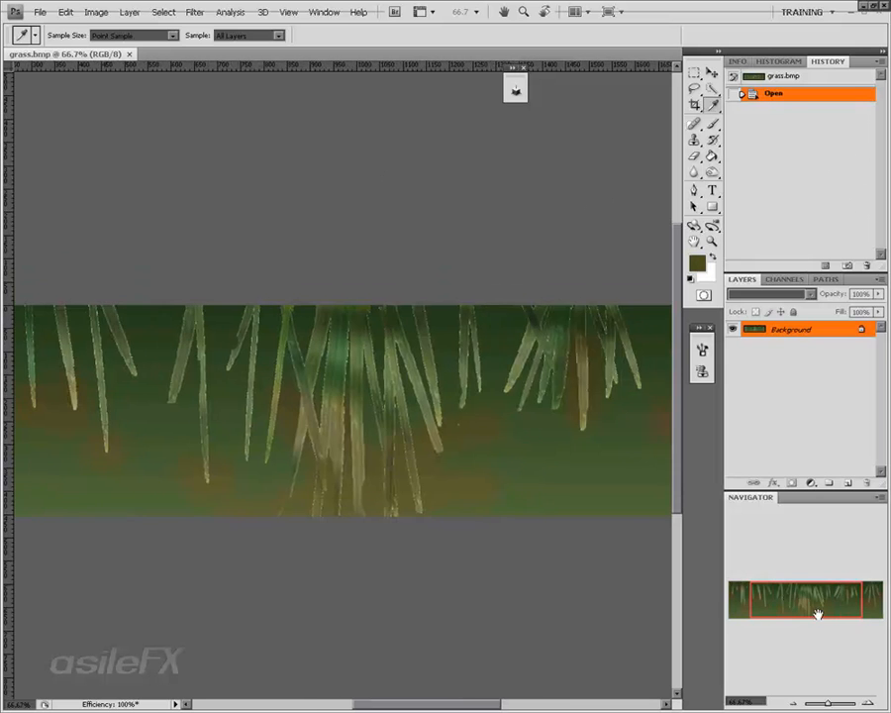
click(795, 701)
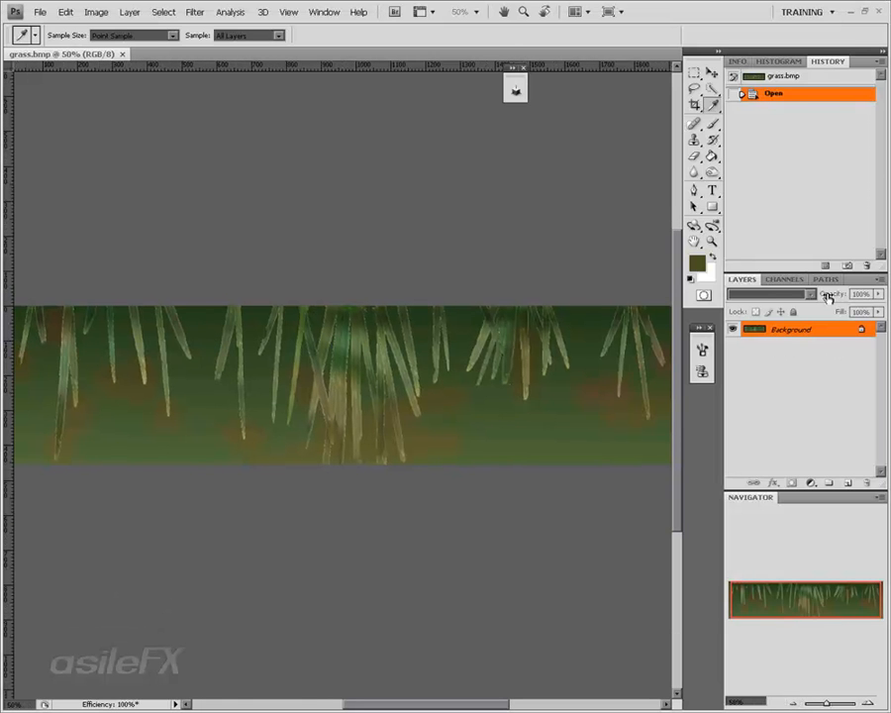
click(876, 279)
click(752, 284)
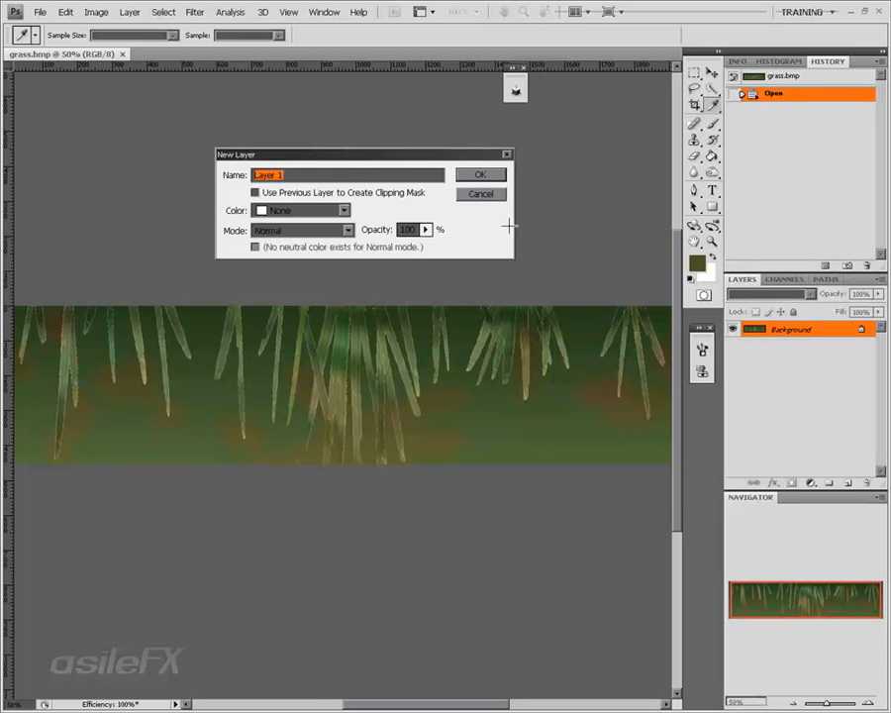
click(483, 175)
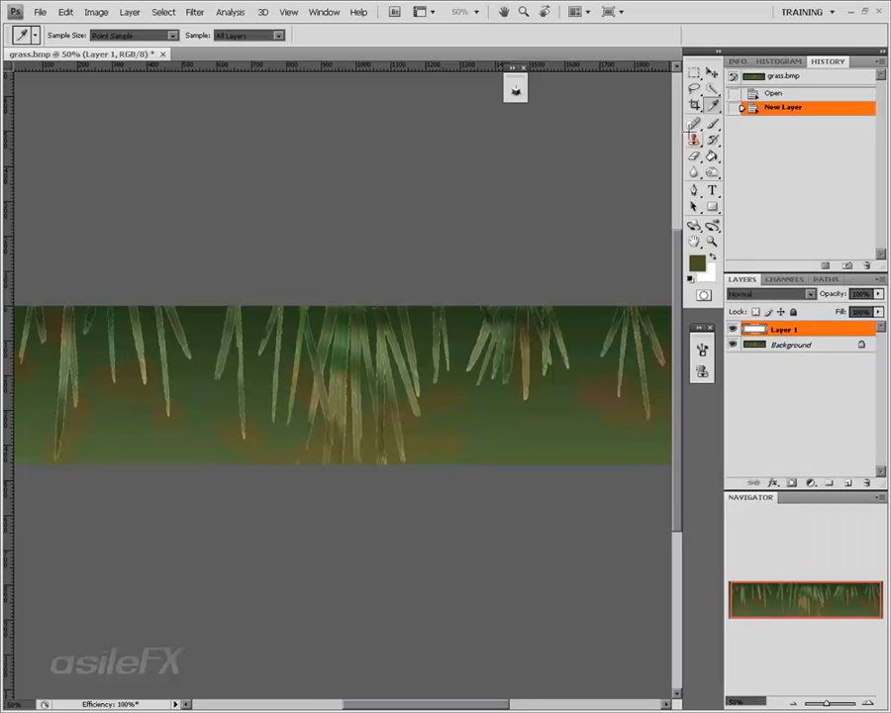
- Paint a vertical olive-brown stroke over the blade clump right of the texture's center, using an enlarged soft round brush with 0% hardness
key(b)
right_click(574, 319)
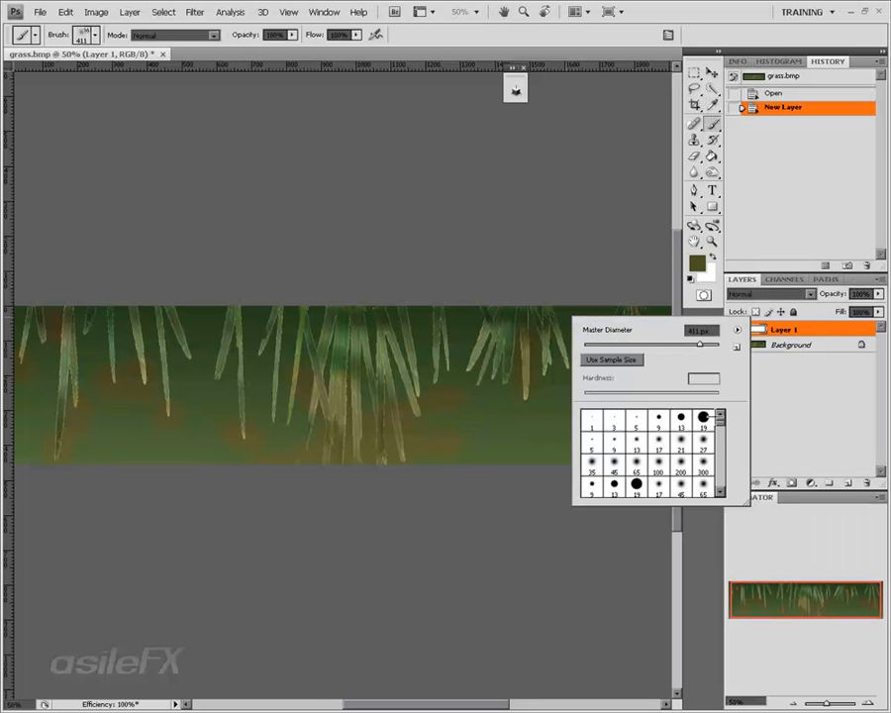
click(703, 442)
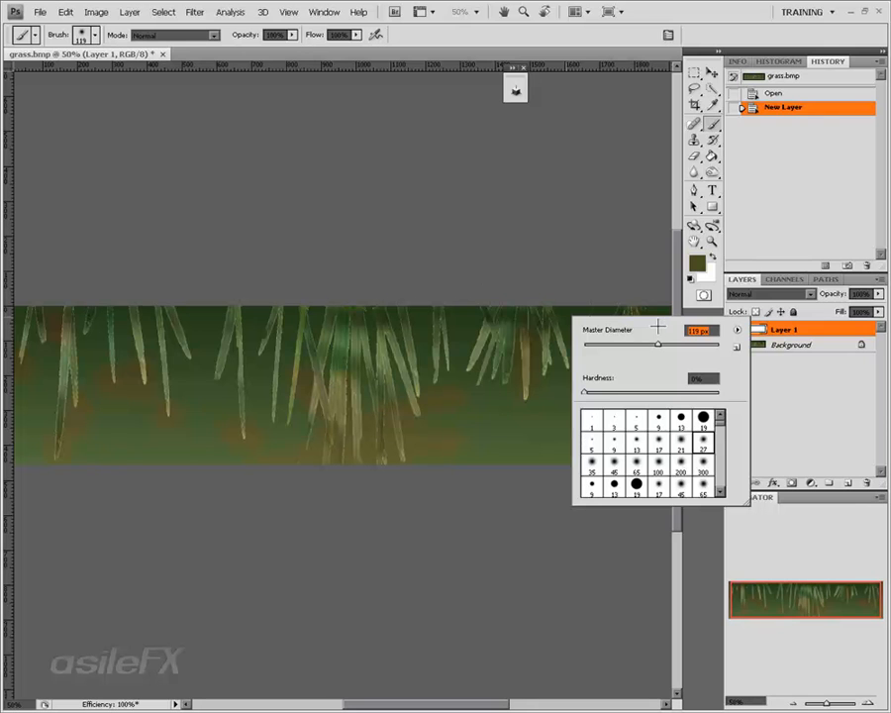
drag(653, 343, 698, 344)
key(Return)
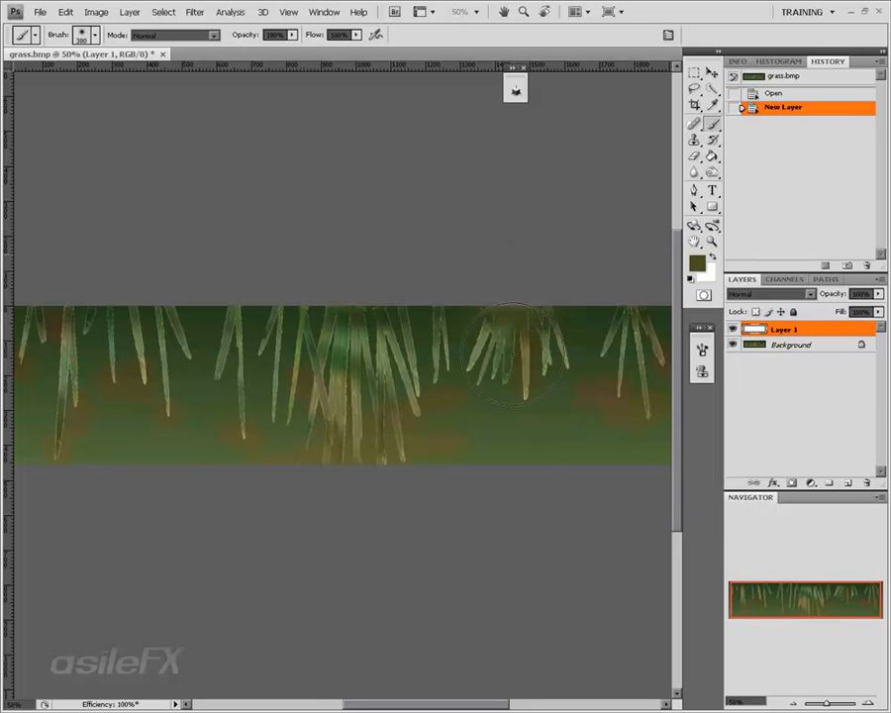
drag(495, 317, 496, 455)
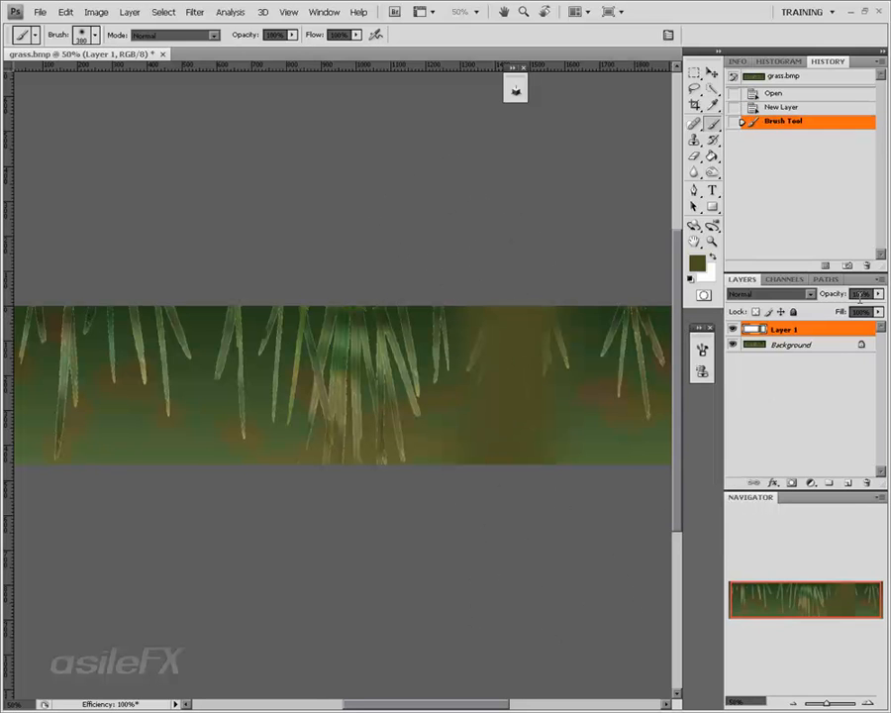
- Lower the painted layer's opacity to 31% and try the lightening blend modes, settling on Linear Dodge (Add)
mouse_move(878, 294)
mouse_down()
mouse_move(858, 308)
mouse_move(818, 309)
mouse_move(830, 307)
mouse_up()
click(787, 294)
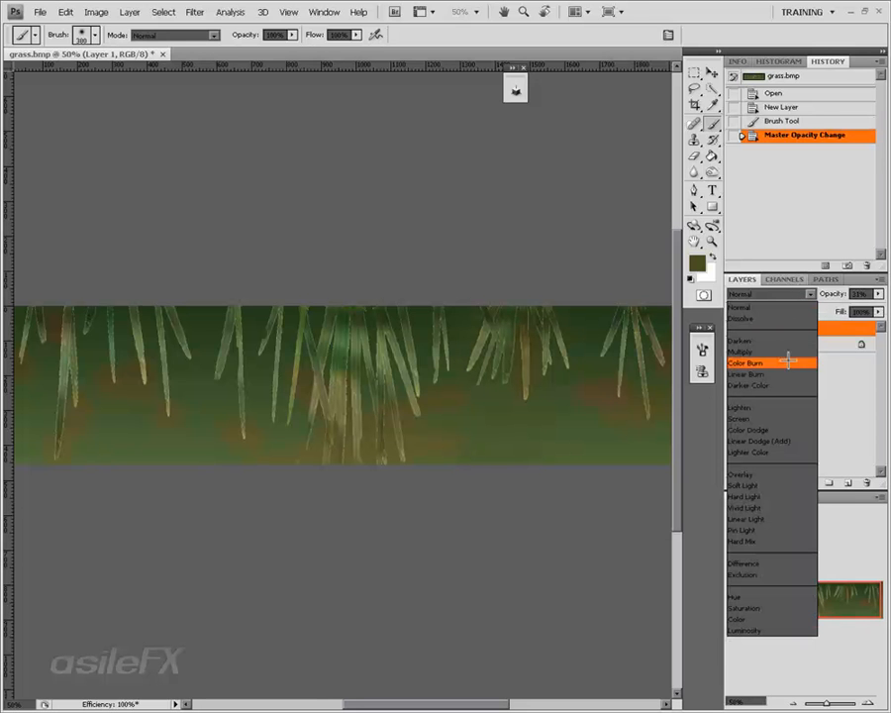
click(772, 407)
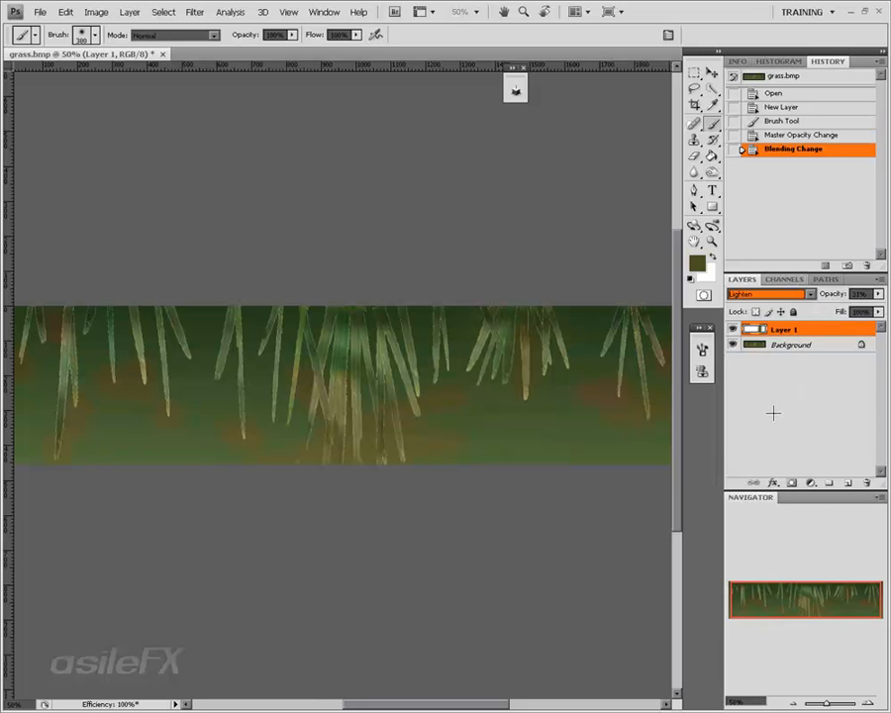
key(Down)
key(Down)
key(Down)
key(Down)
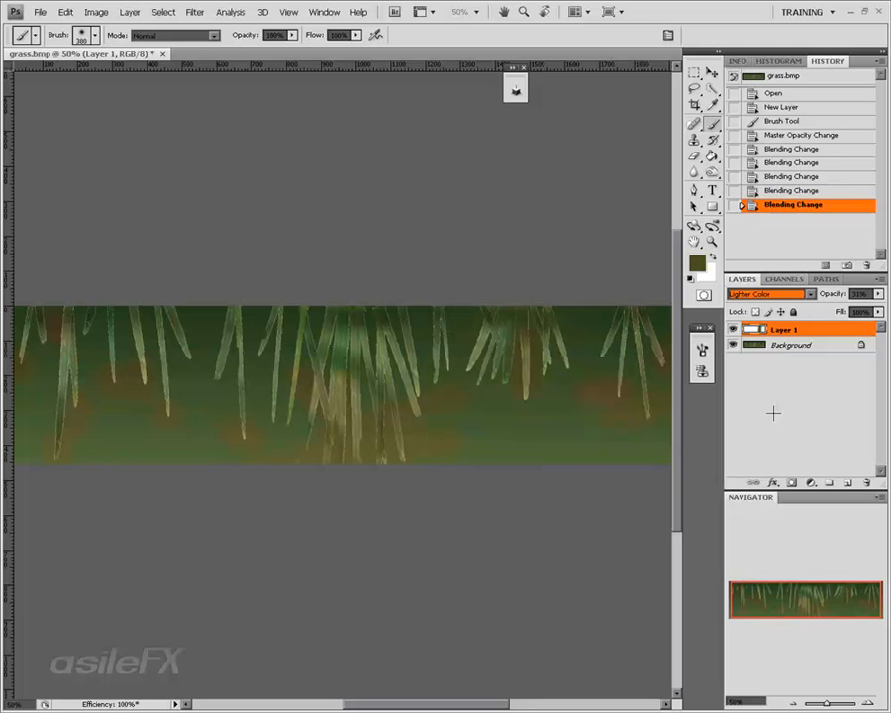
key(Up)
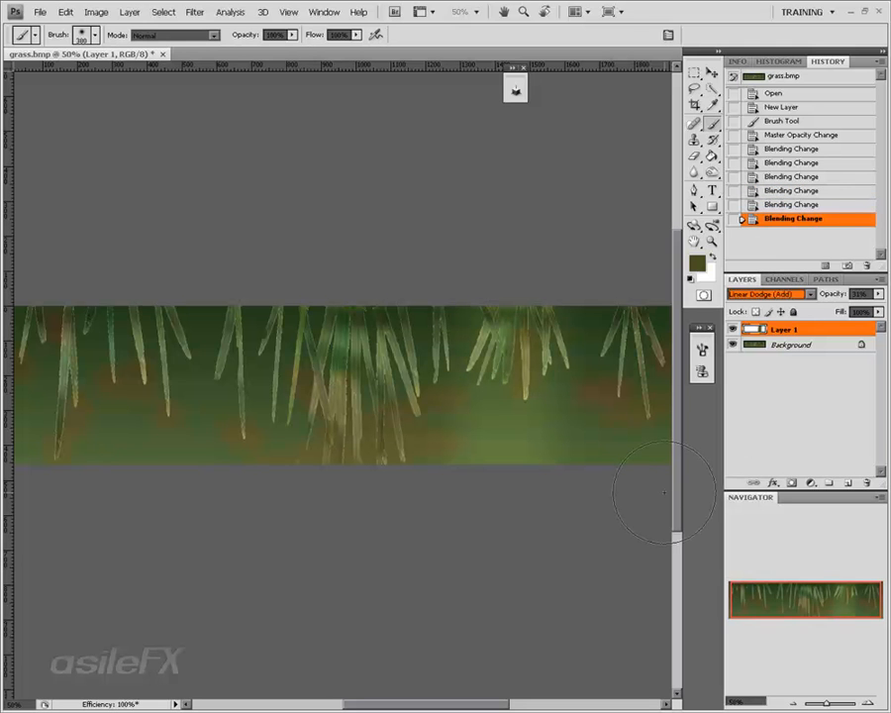
- Close the grass BMP without saving its changes and open grass_RedBack_Press_04.bmp
drag(766, 586, 763, 579)
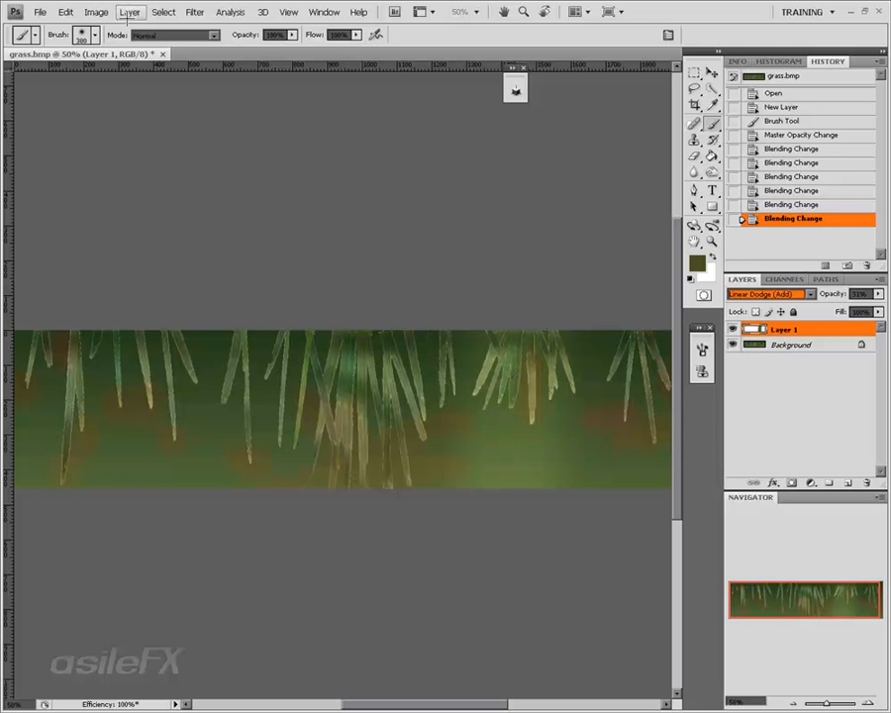
click(163, 53)
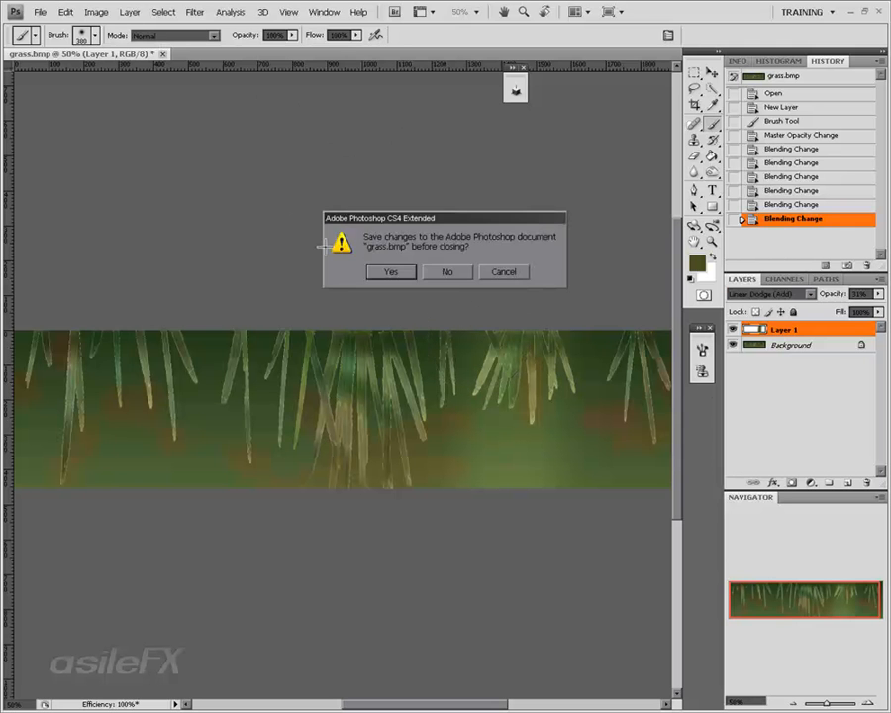
click(450, 272)
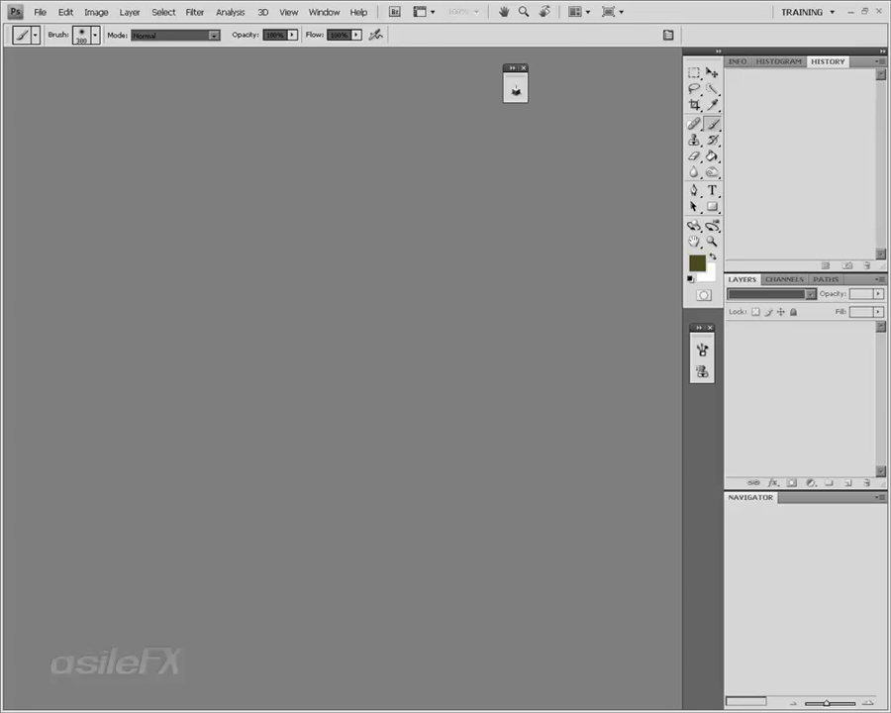
drag(366, 376, 369, 379)
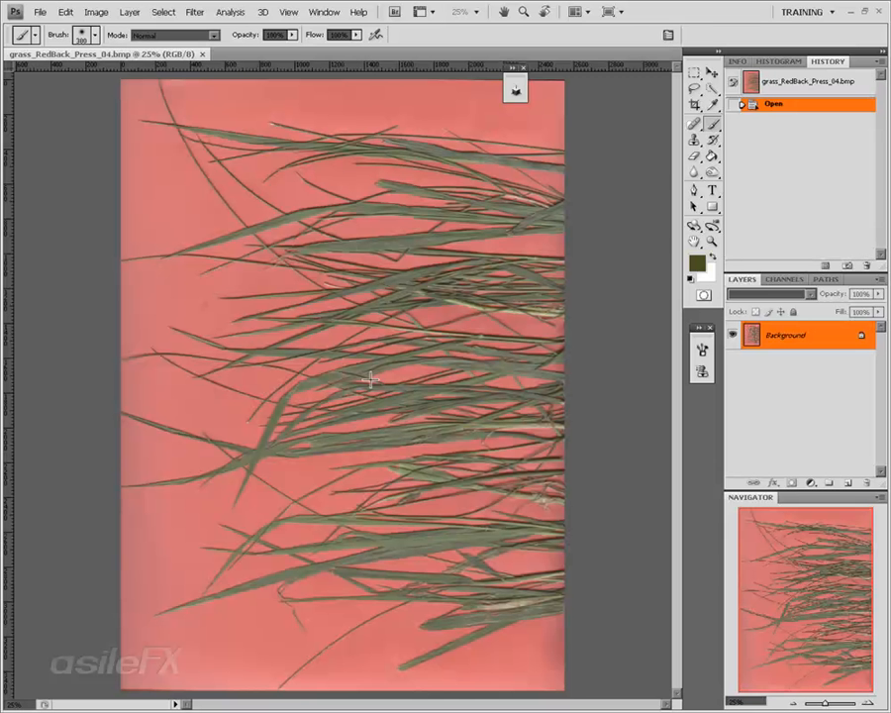
- Rotate the grass scan's canvas 90° clockwise and inspect the upright blades at 50% zoom
click(88, 10)
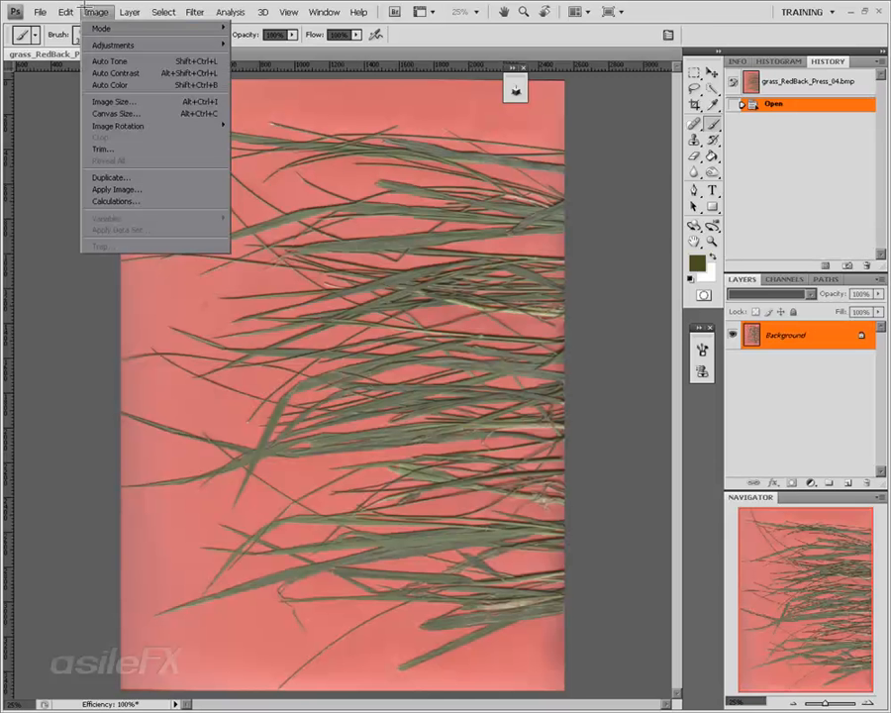
mouse_move(174, 126)
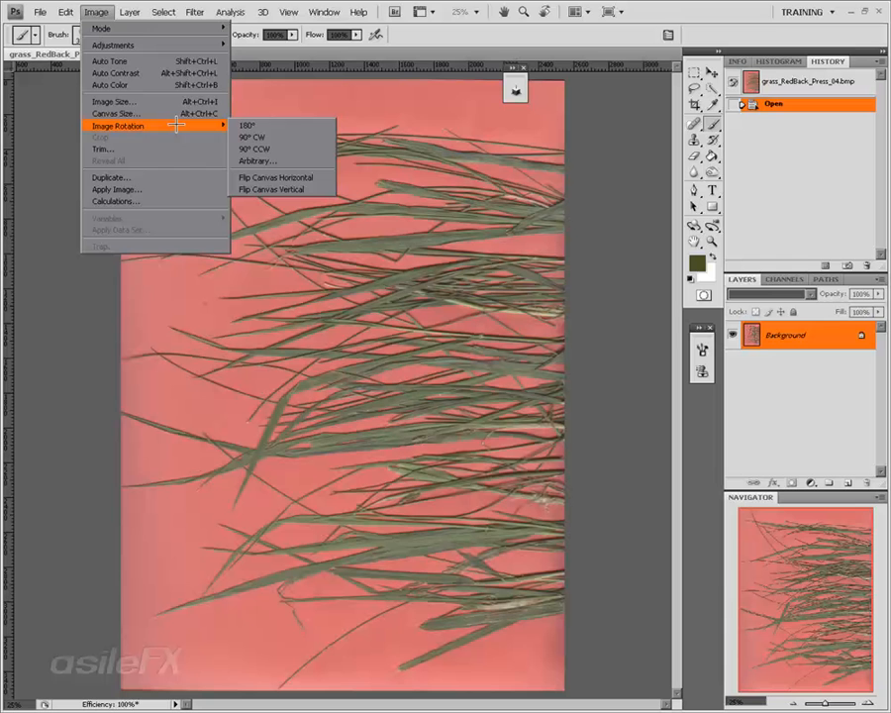
click(247, 135)
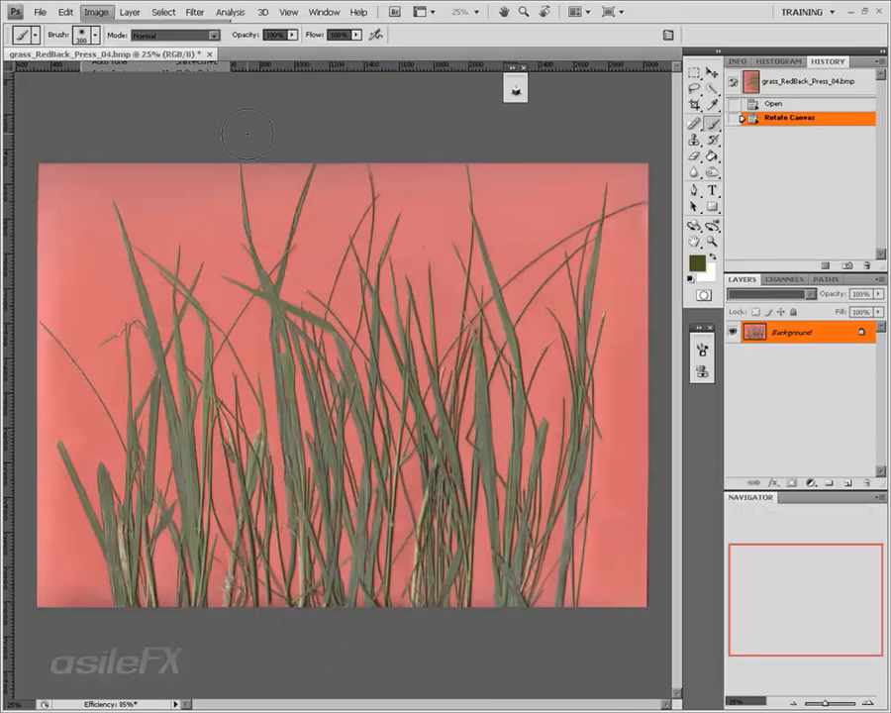
click(866, 703)
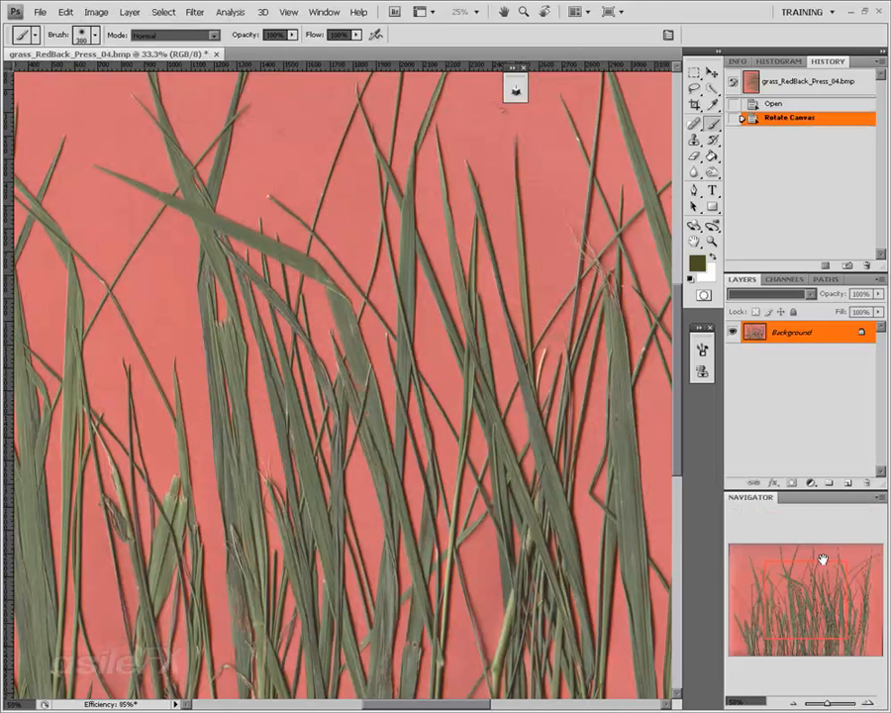
mouse_move(804, 582)
mouse_down()
mouse_move(855, 603)
mouse_move(771, 602)
mouse_move(790, 589)
mouse_up()
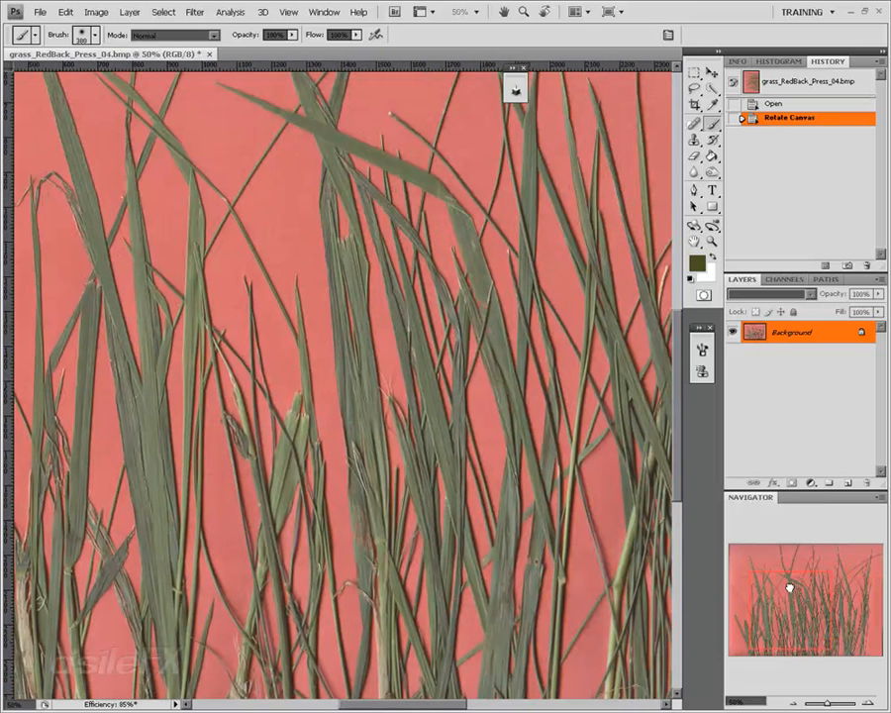
- Examine the overall blade arrangement in the red-background grass scan at 33.3% zoom and the fine blade detail at about 272%
click(792, 704)
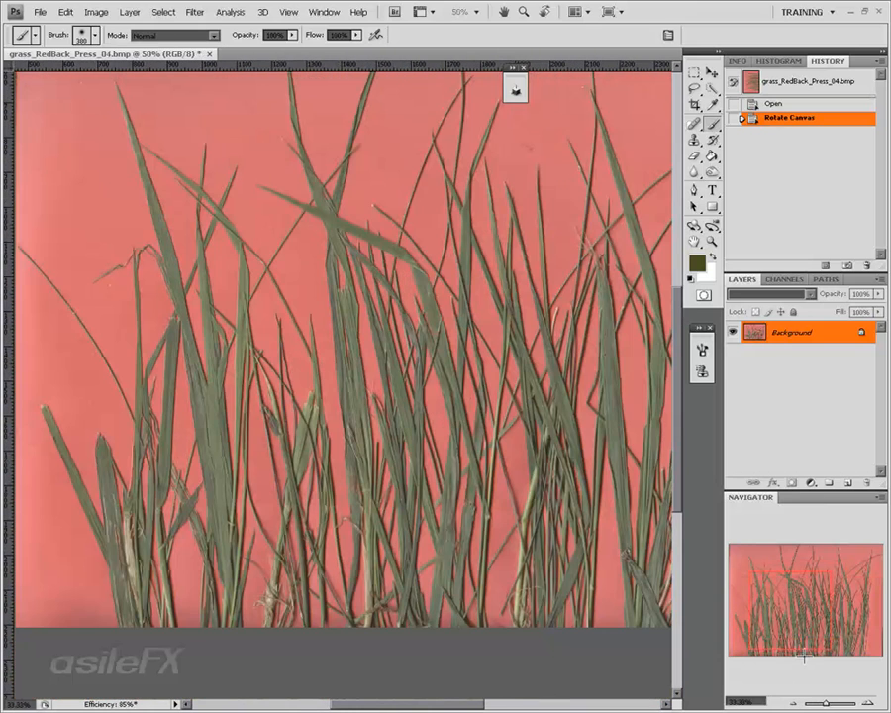
drag(811, 580, 836, 587)
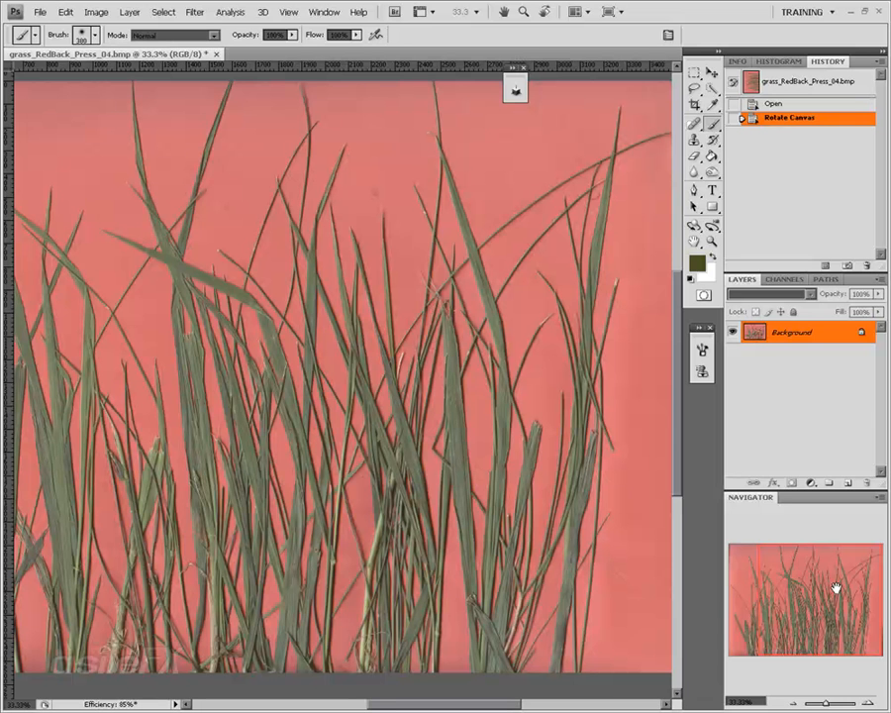
drag(839, 589, 822, 589)
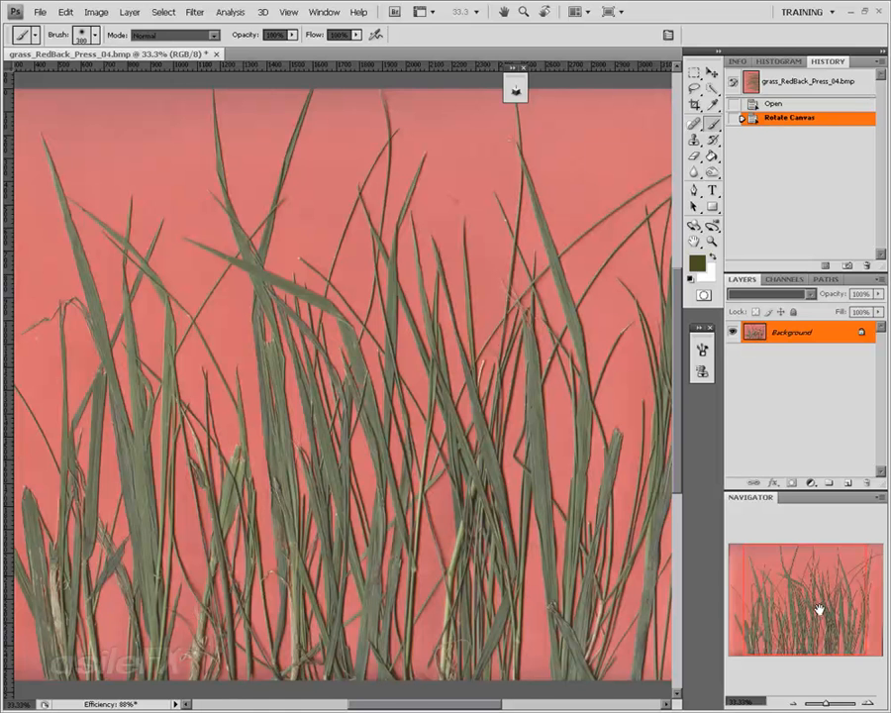
drag(800, 601, 800, 611)
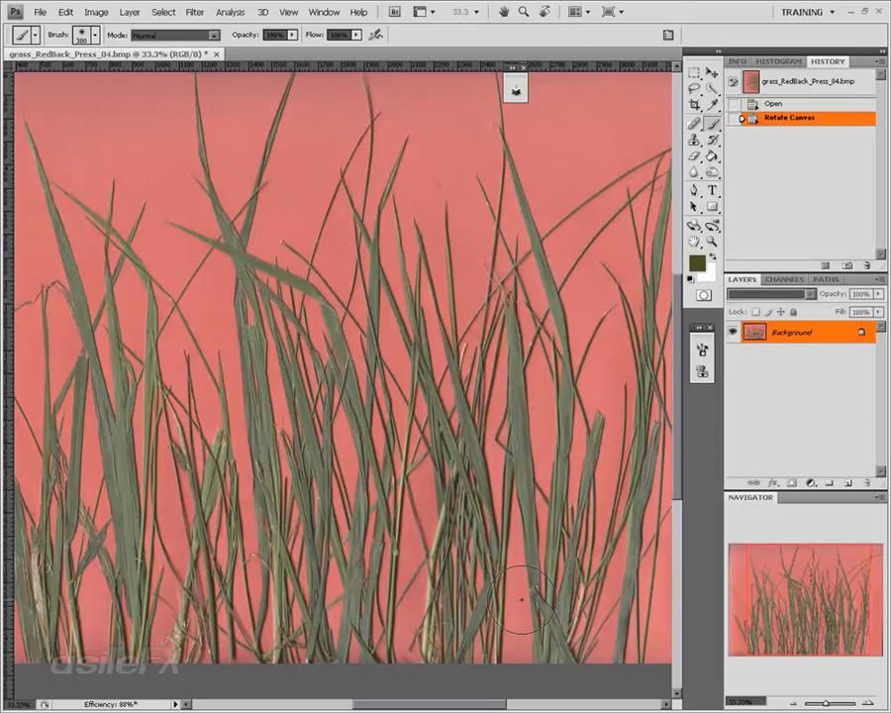
key(ctrl+plus)
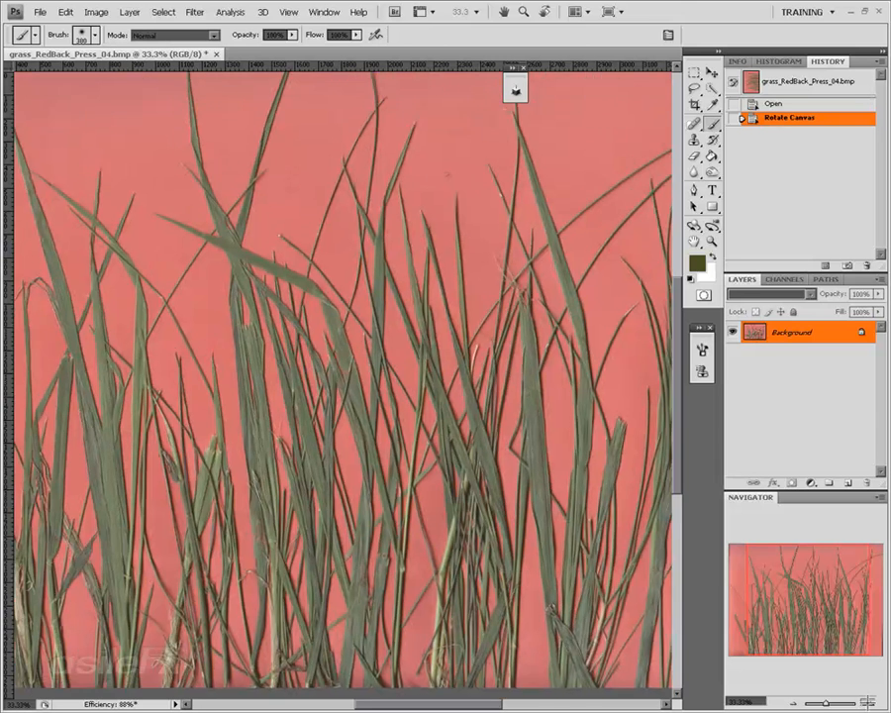
click(864, 702)
click(859, 703)
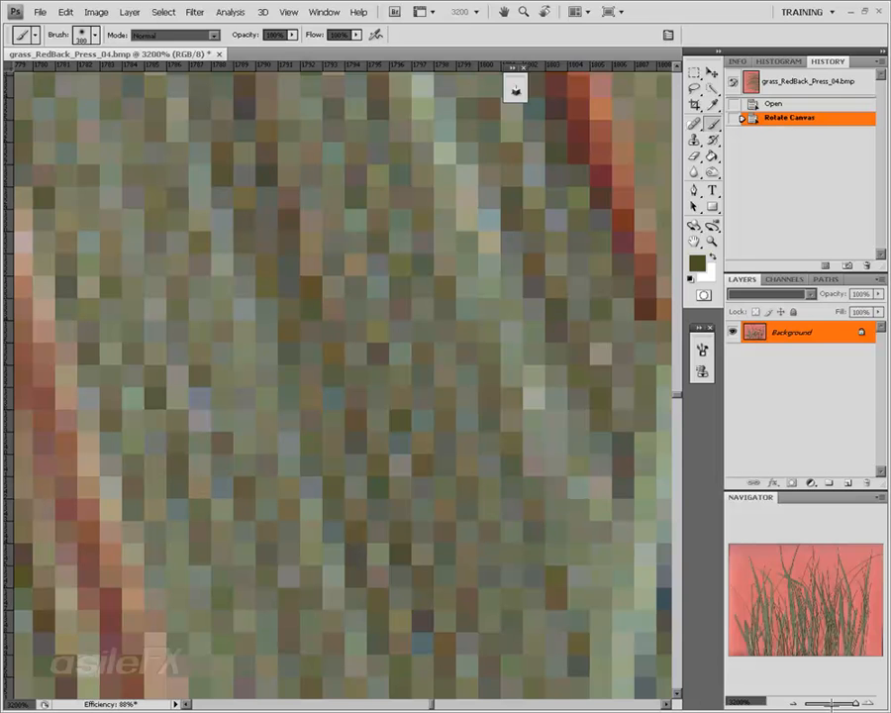
click(829, 703)
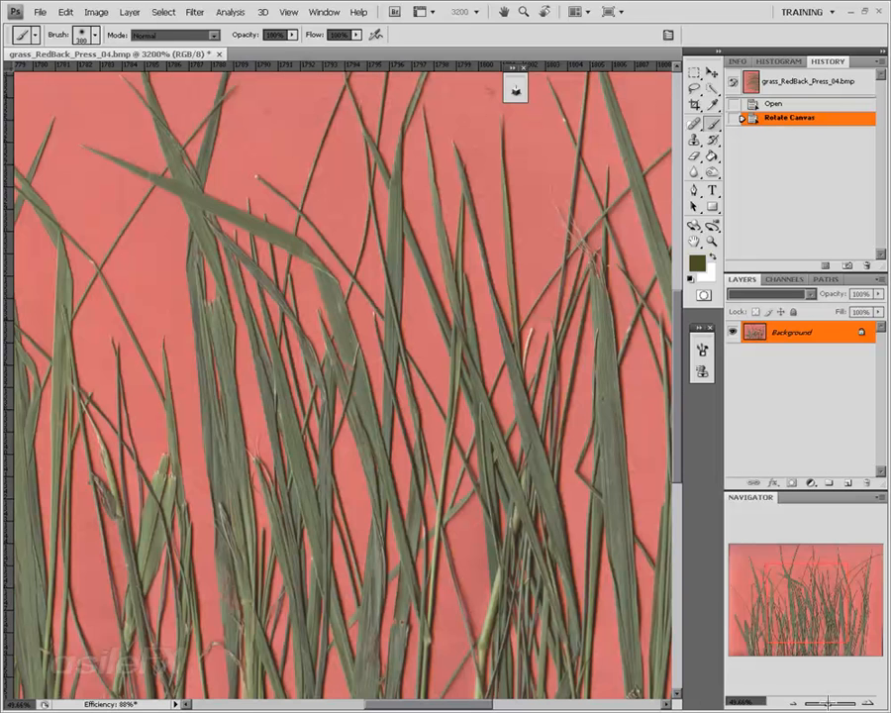
drag(829, 702, 838, 702)
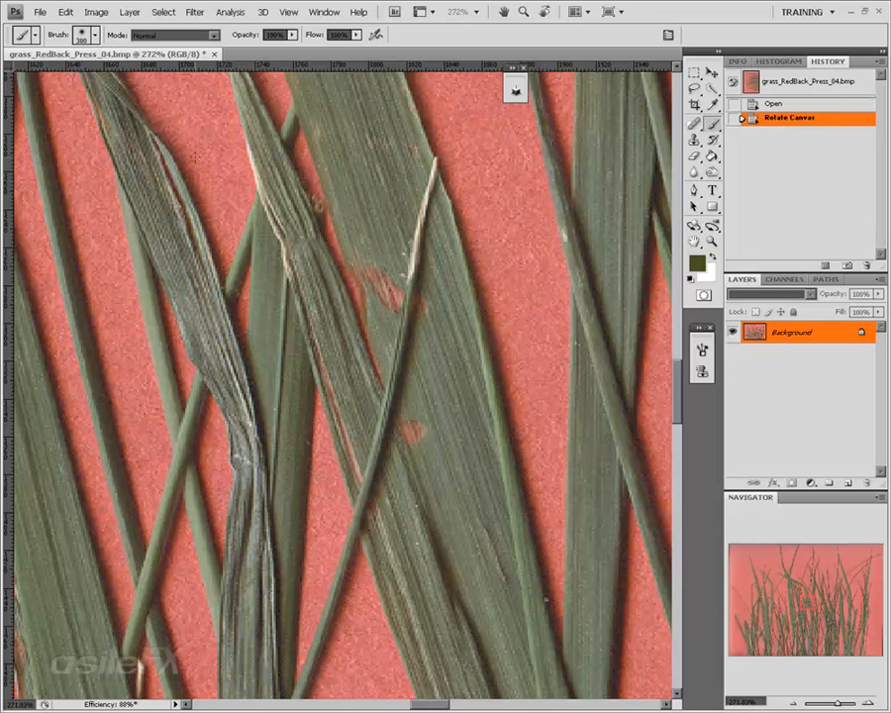
drag(768, 590, 820, 589)
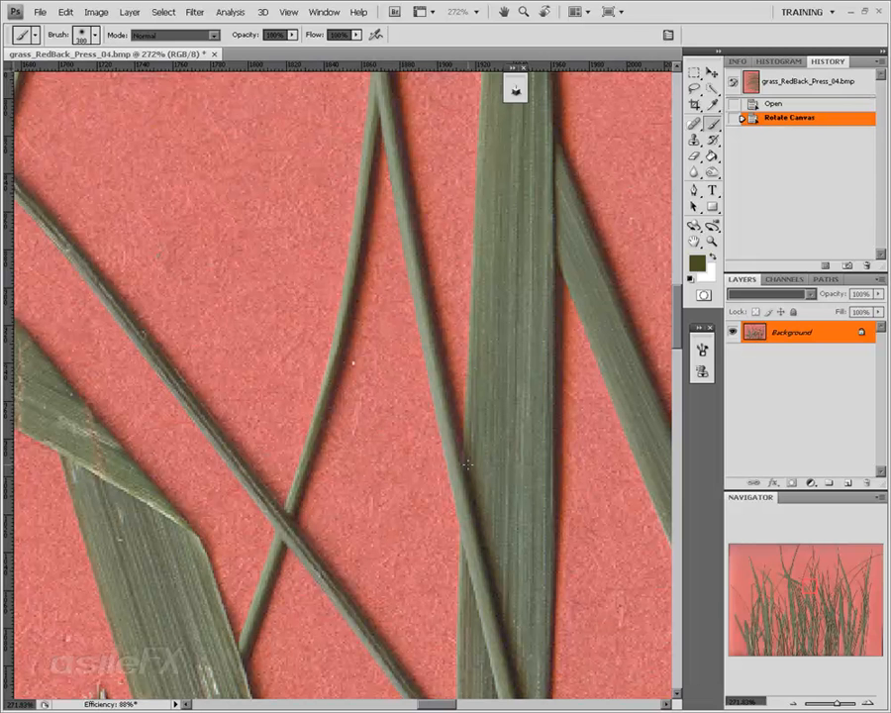
- Review the overlapping blades of the scan at 100% and 66.7% zoom, finishing with the whole image at 25%
click(792, 702)
click(792, 702)
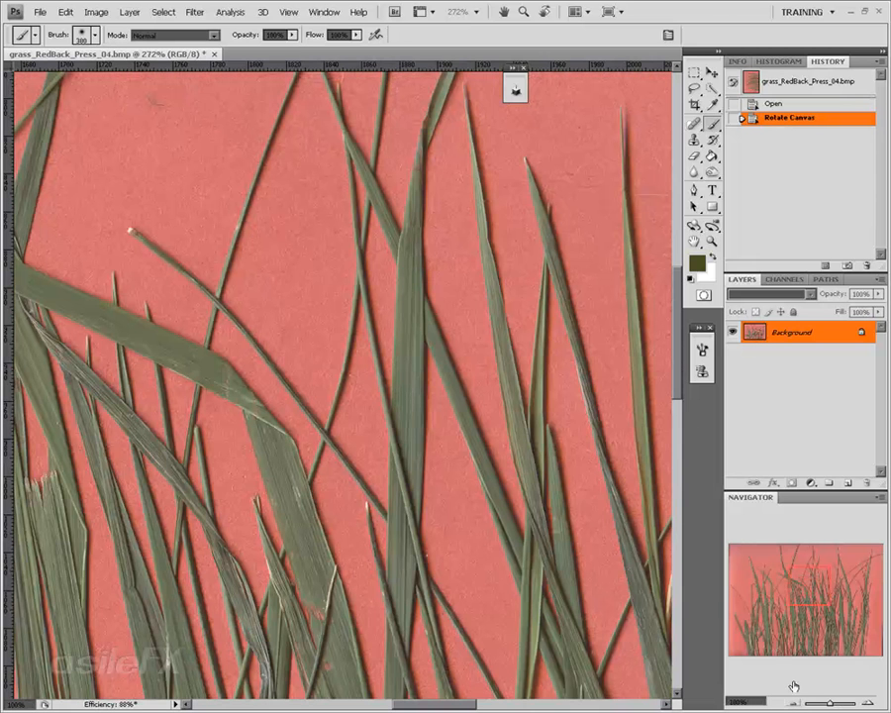
drag(811, 575, 793, 580)
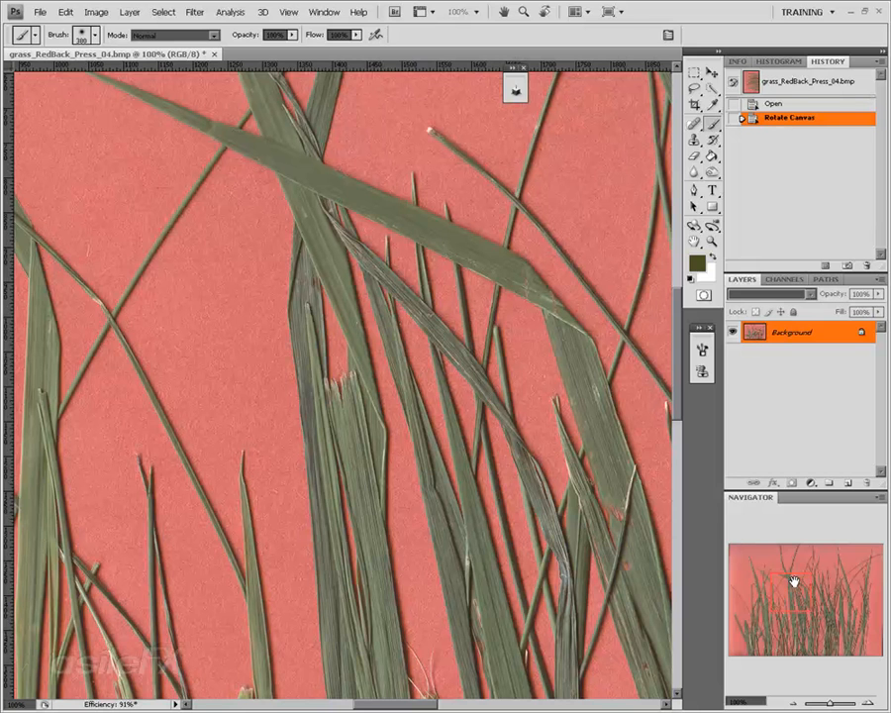
drag(809, 593, 830, 620)
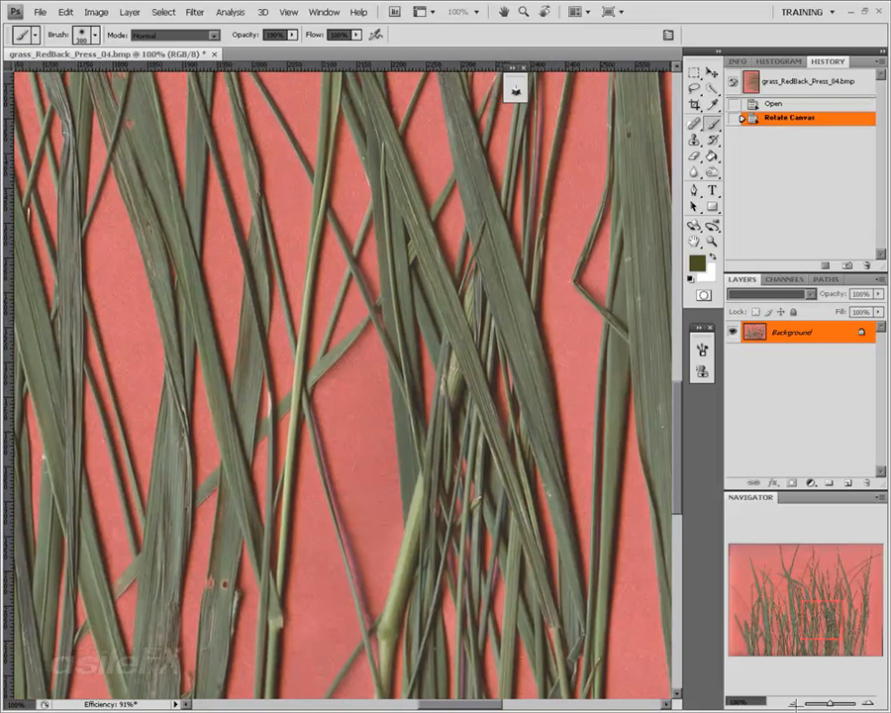
click(795, 704)
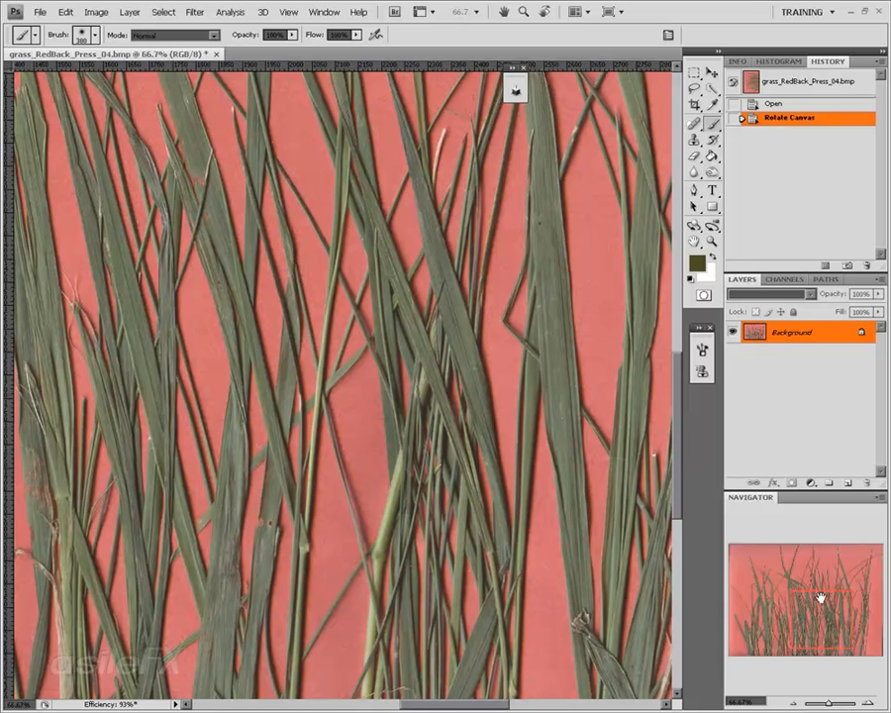
drag(820, 598, 792, 577)
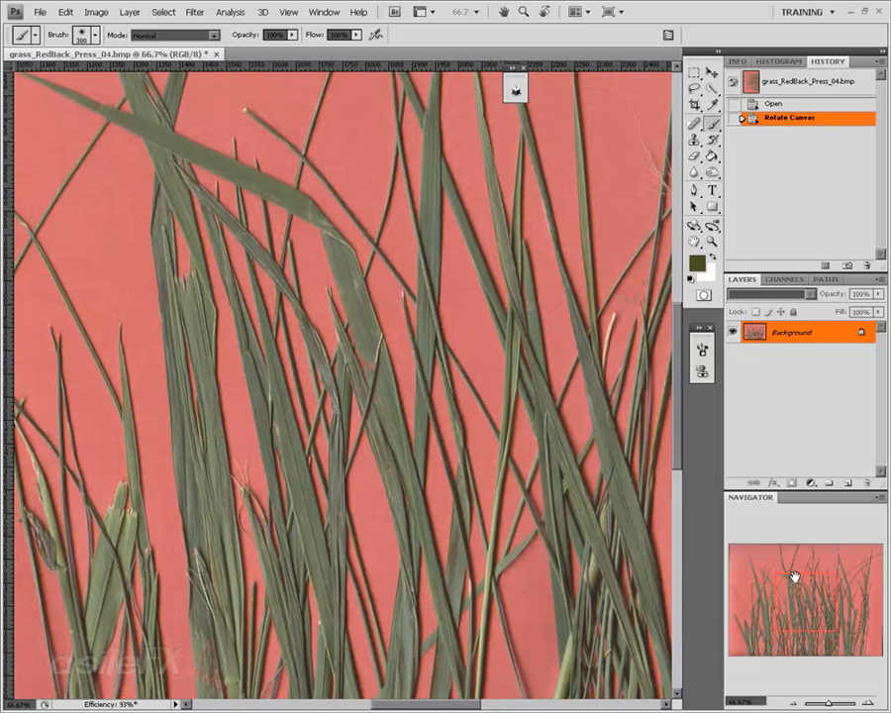
click(791, 703)
click(792, 703)
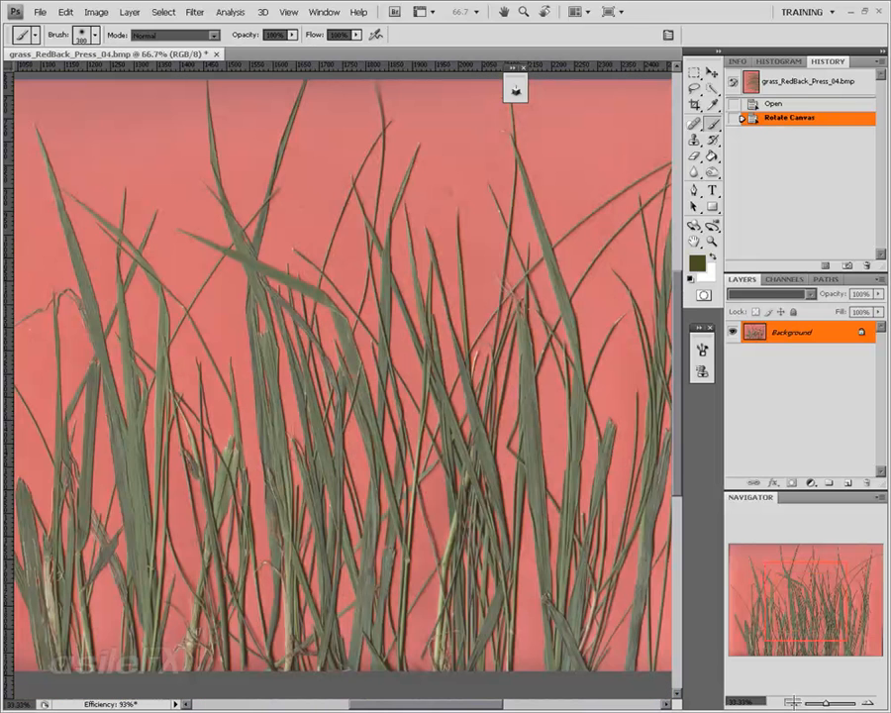
click(792, 703)
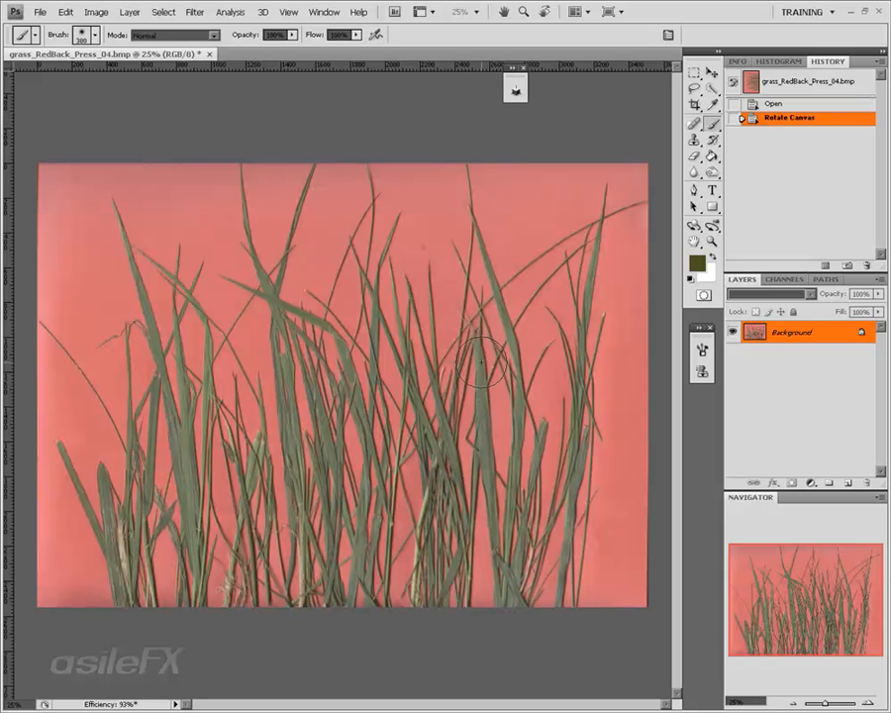
- Close grass_RedBack_Press_04.bmp without saving and inspect the middle and right-hand grass clumps in grass_06_color.png
key(ctrl+w)
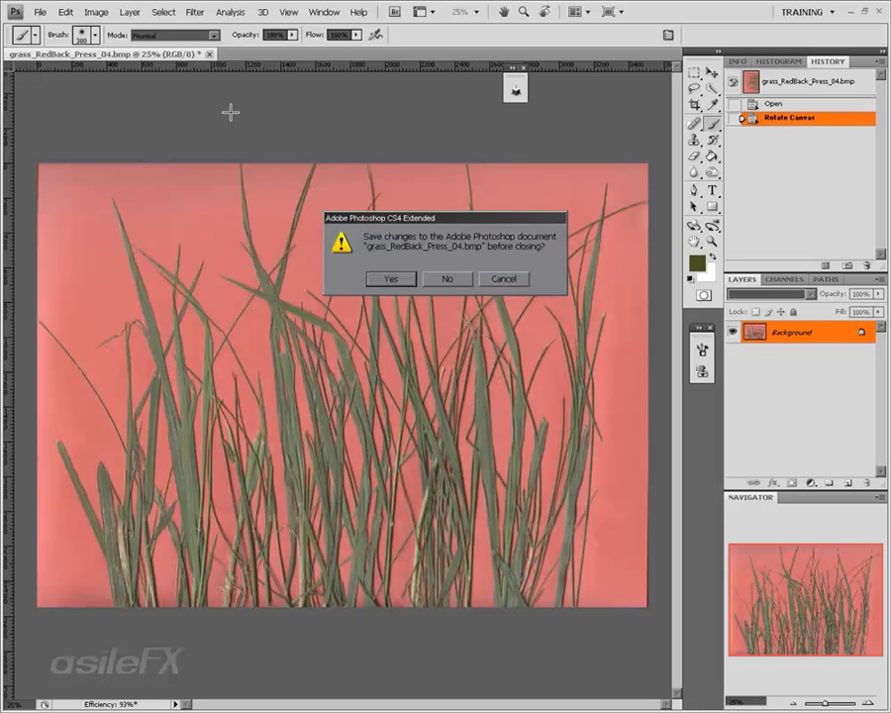
click(451, 277)
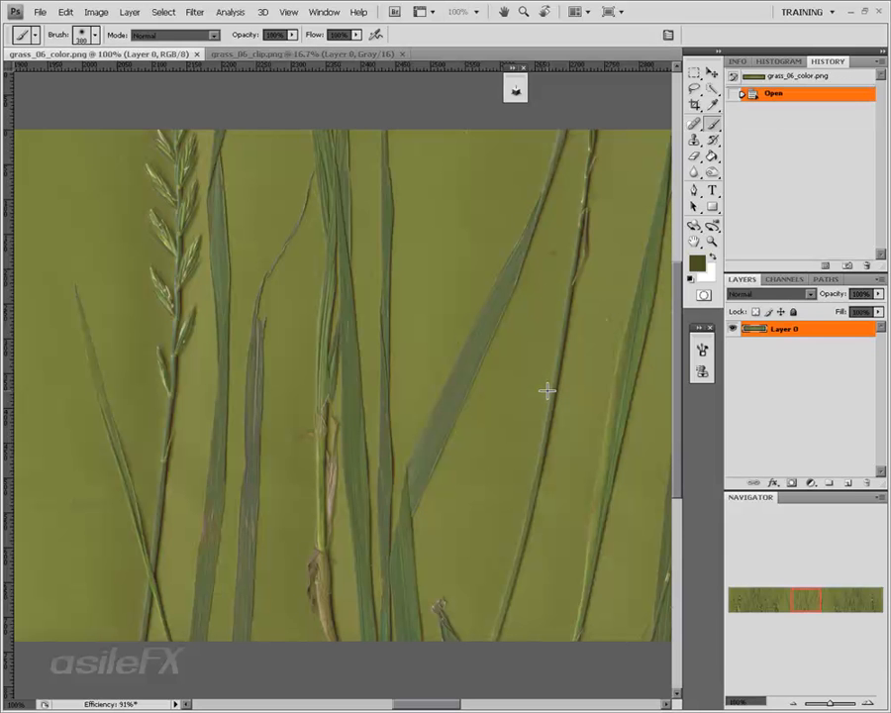
mouse_move(790, 594)
mouse_down()
mouse_move(722, 597)
mouse_move(851, 593)
mouse_move(828, 600)
mouse_move(827, 592)
mouse_up()
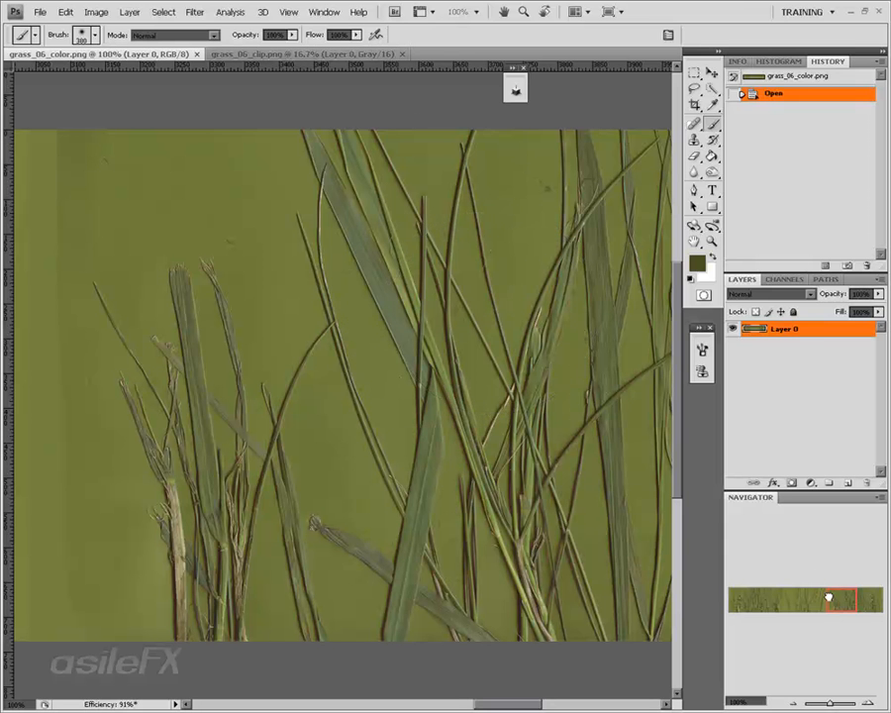
drag(830, 598, 787, 597)
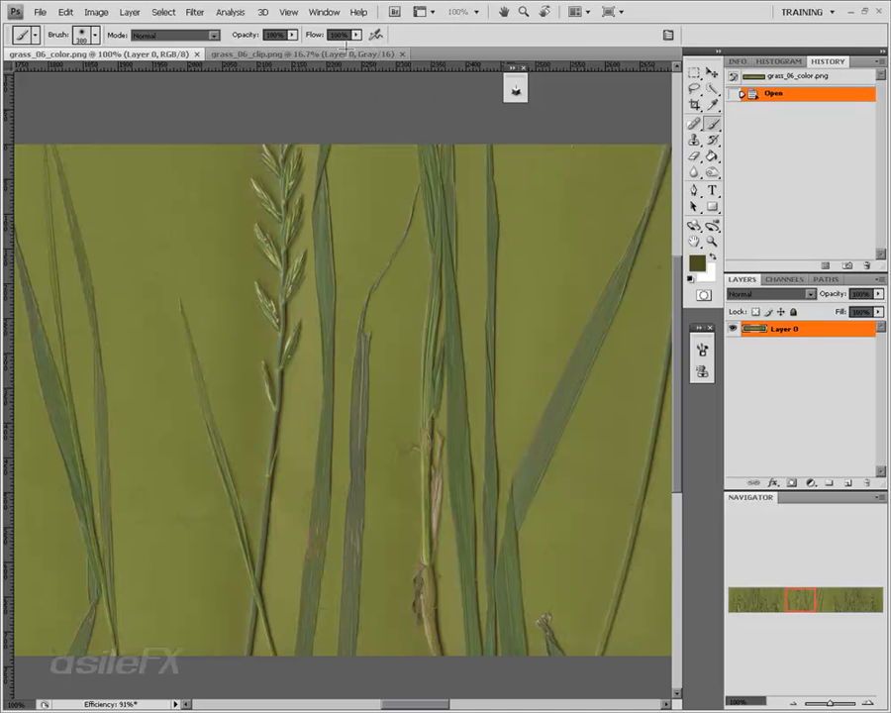
- Switch to grass_06_clip.png and examine the black blade silhouettes of its middle and right-hand clumps at up to 201% zoom
click(248, 54)
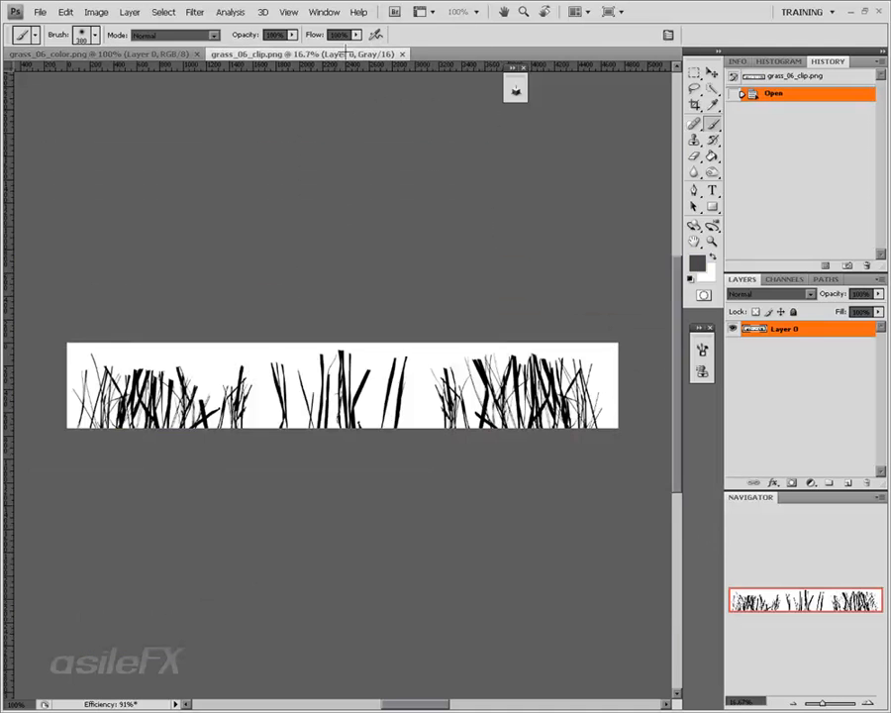
click(867, 703)
click(866, 702)
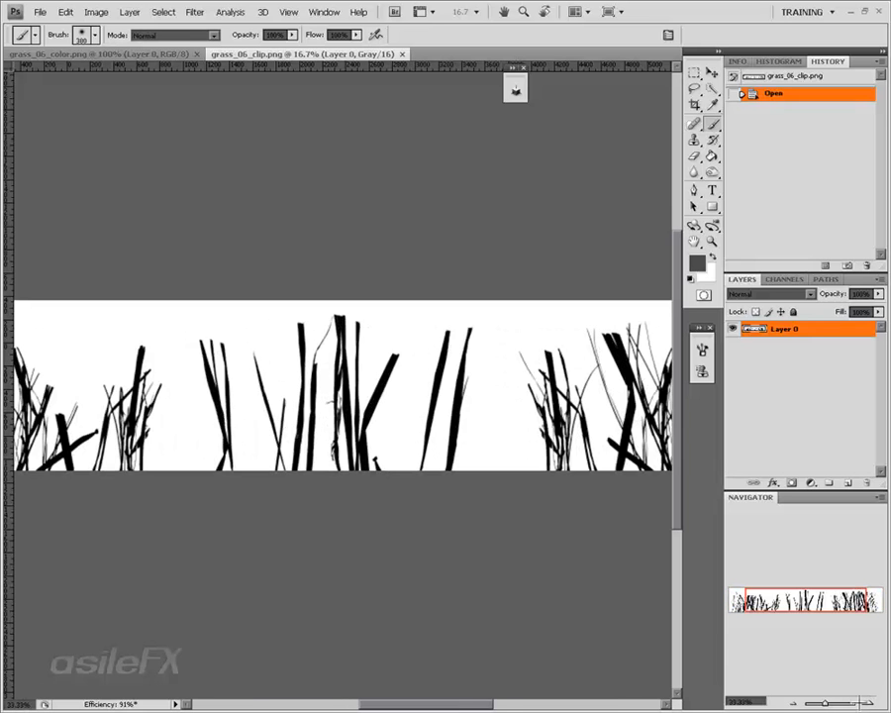
drag(855, 703, 810, 703)
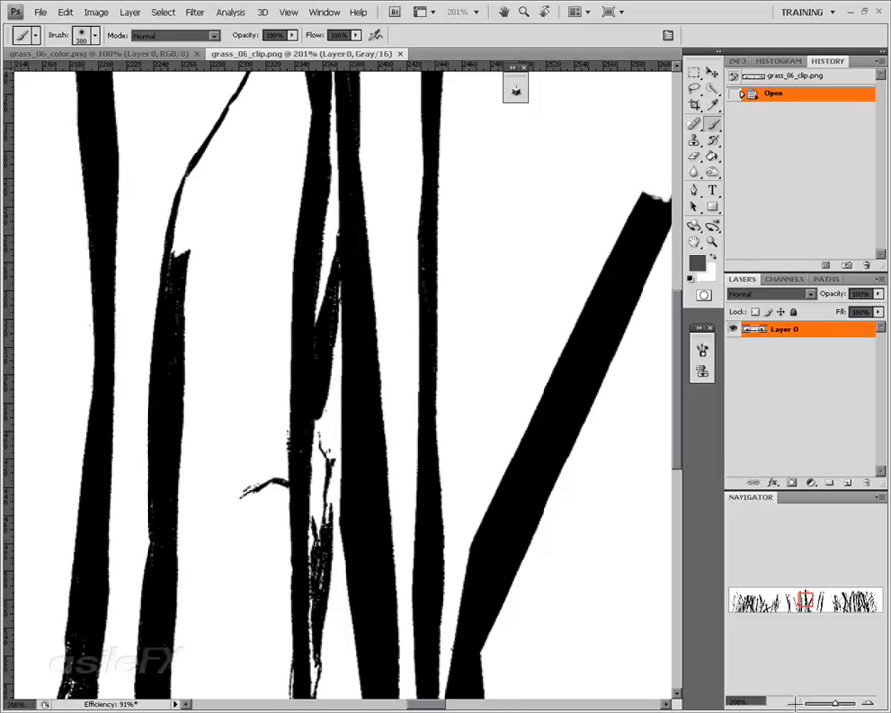
click(795, 704)
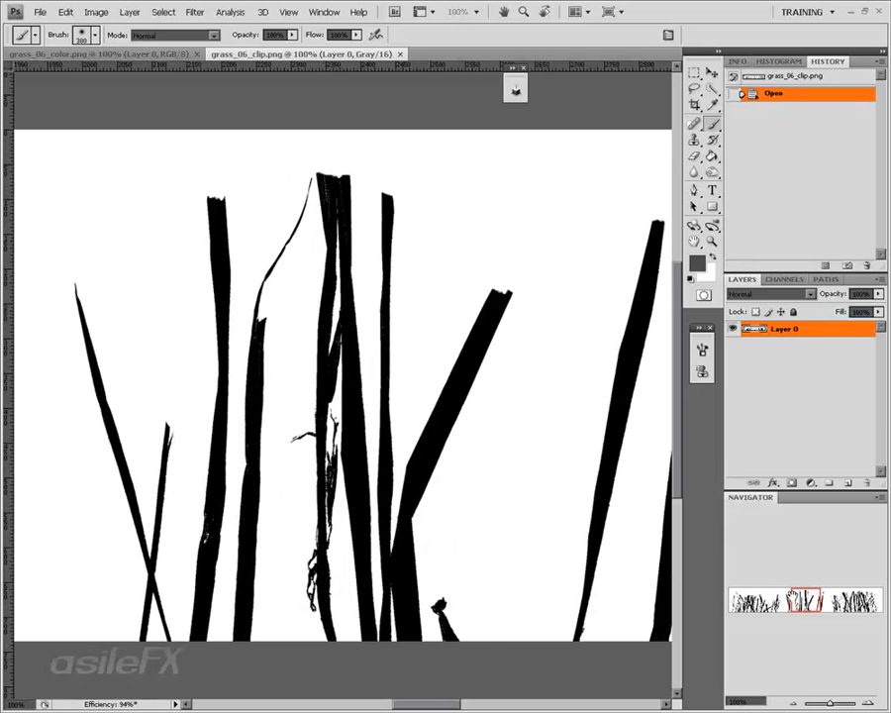
drag(804, 601, 860, 599)
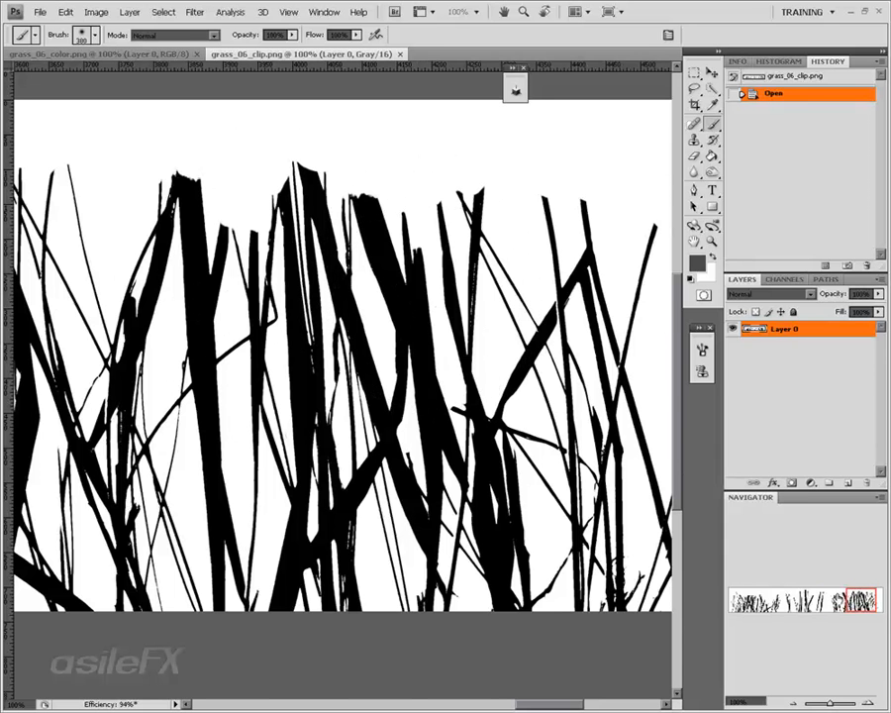
click(807, 600)
mouse_move(805, 600)
mouse_down()
mouse_move(742, 601)
mouse_move(812, 601)
mouse_up()
click(775, 601)
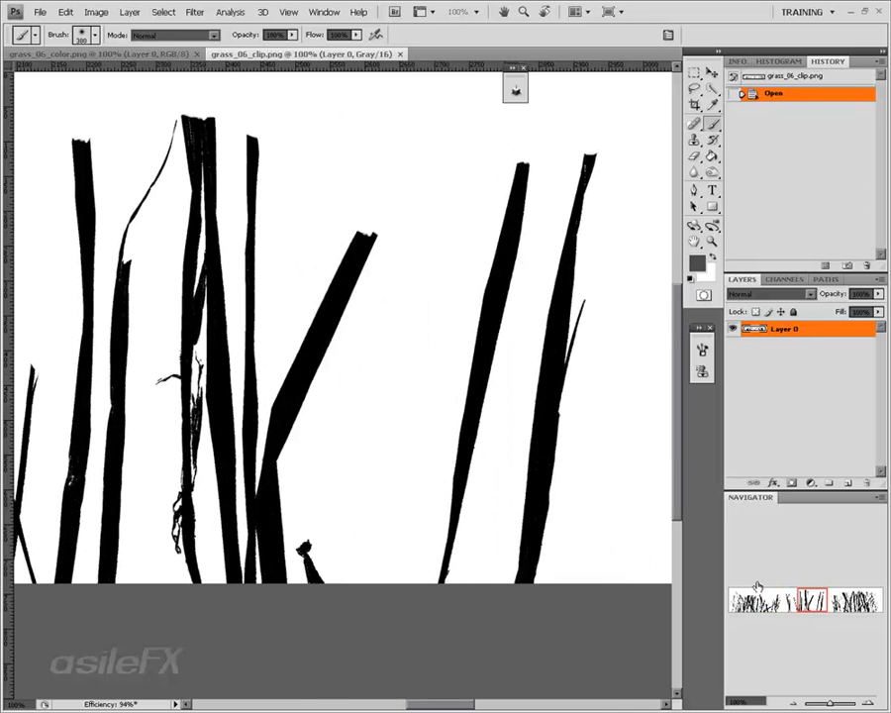
- Copy the entire grass_06_clip.png mask into grass_06_color.png as a new layer and lower that layer's opacity to 45%
key(ctrl+a)
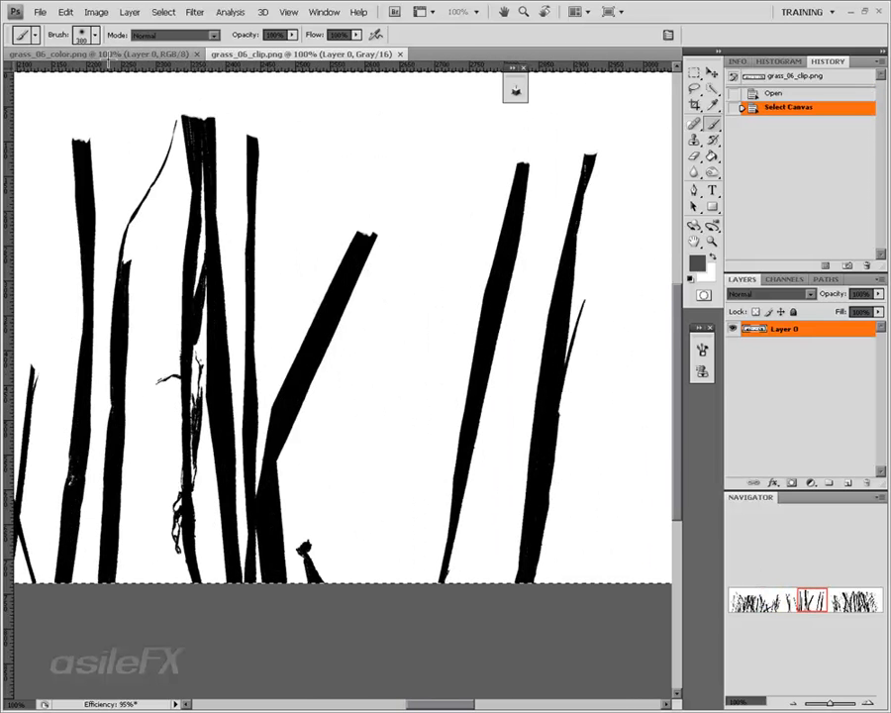
click(107, 54)
key(ctrl+v)
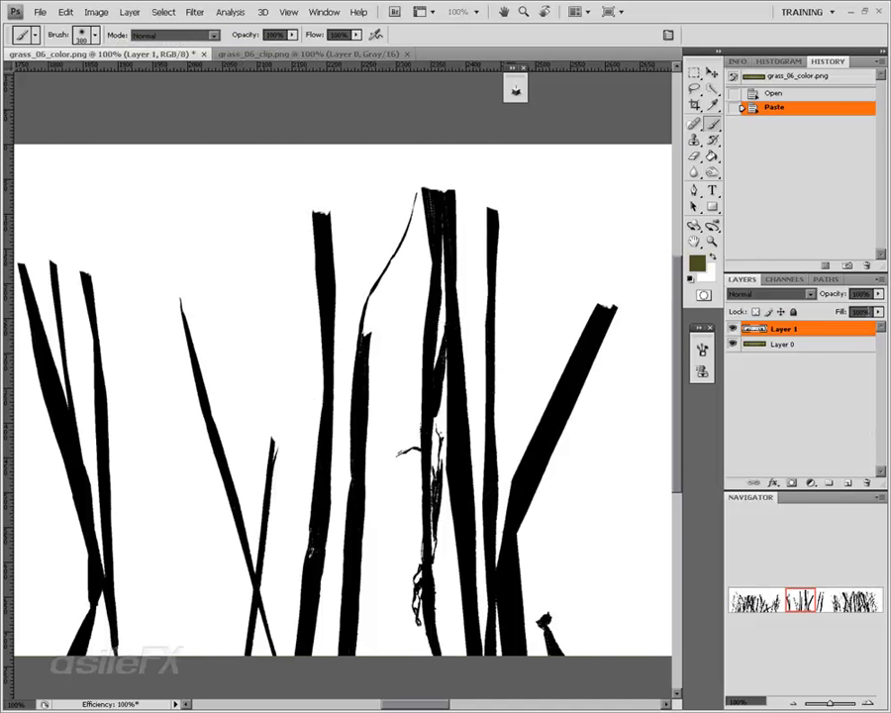
drag(878, 294, 841, 308)
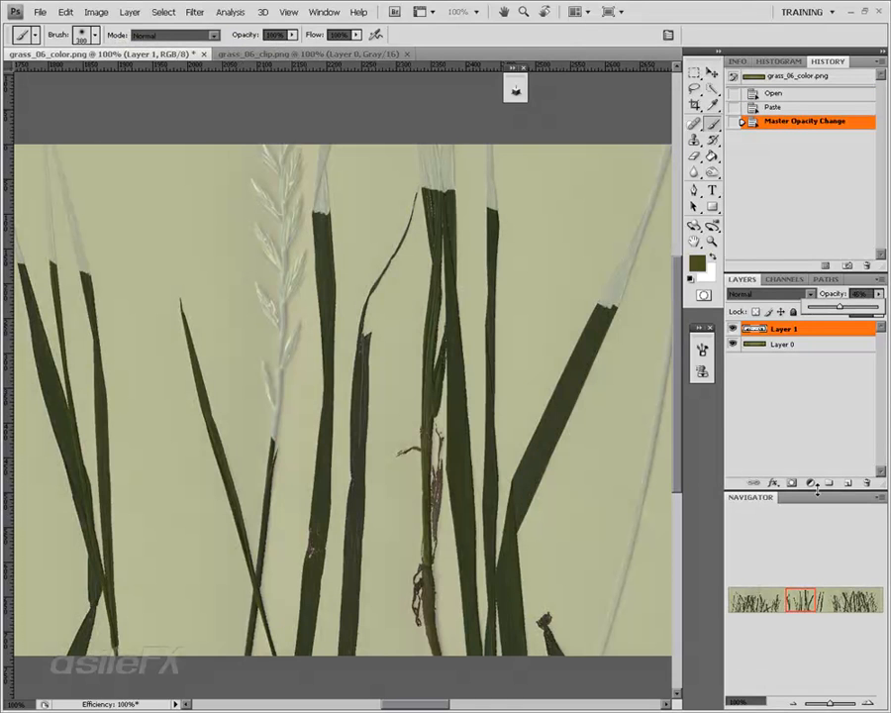
drag(800, 601, 758, 599)
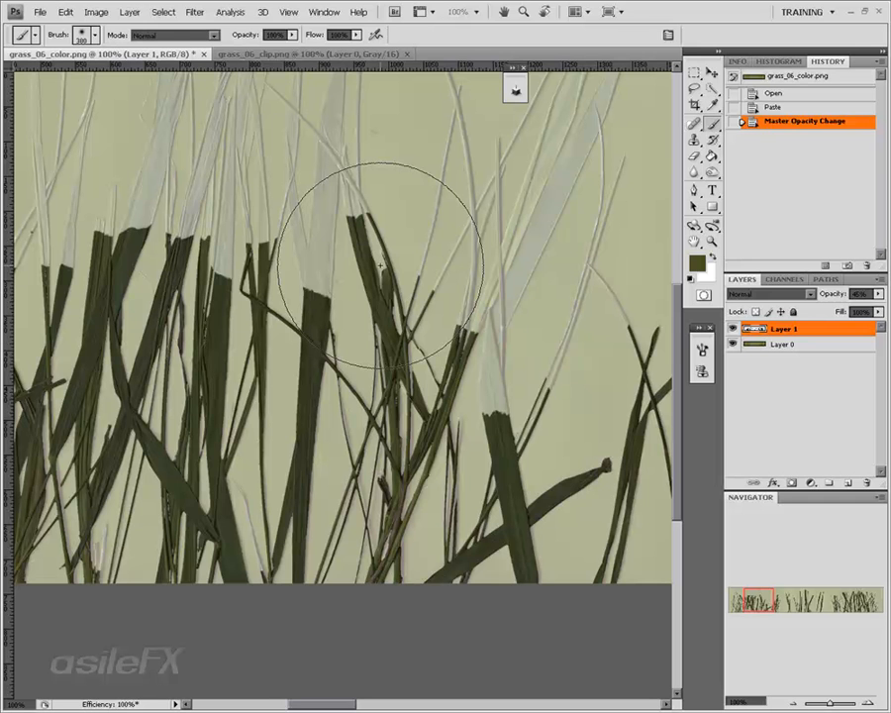
click(96, 12)
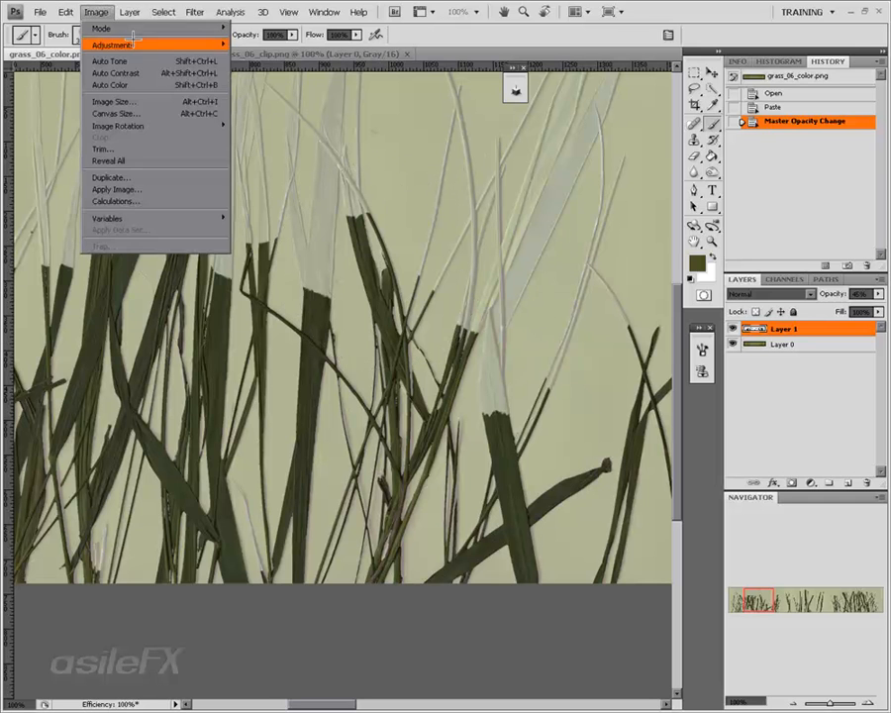
mouse_move(135, 41)
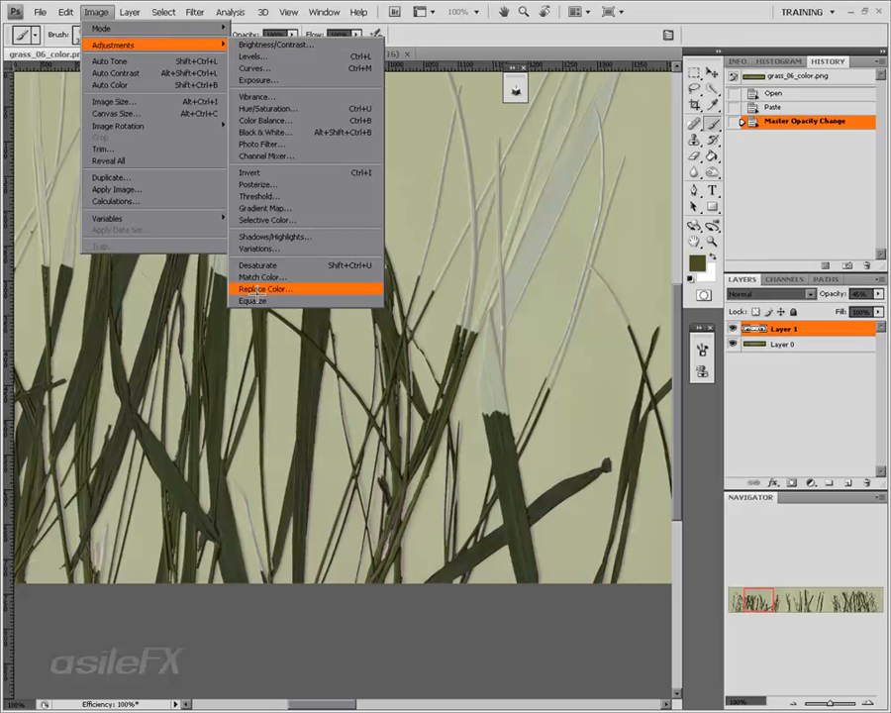
click(462, 4)
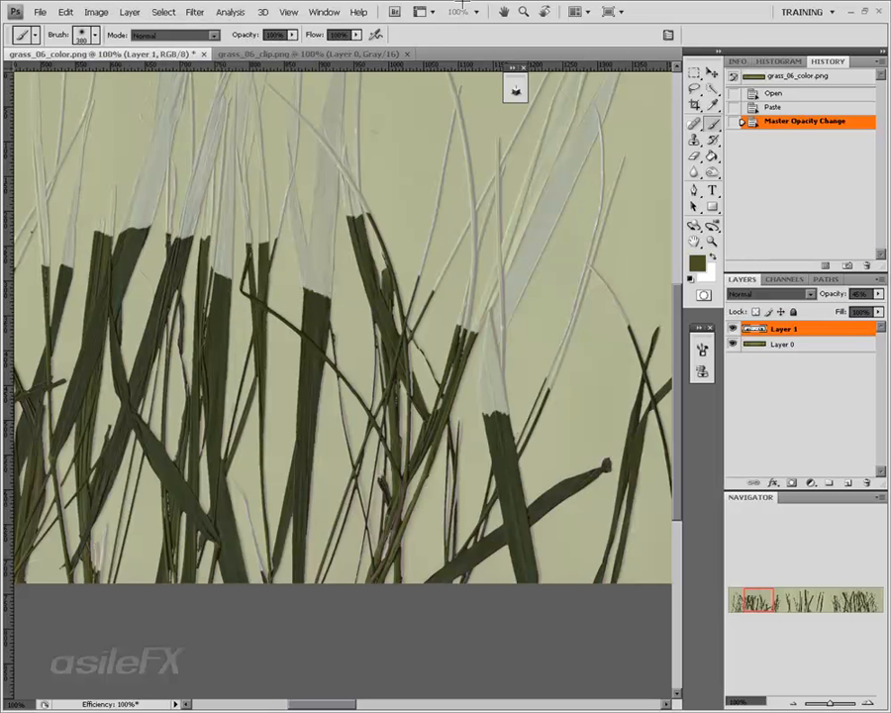
- Compare the semi-transparent mask with the scanned blades beneath it across the middle and right-hand grass clumps
drag(758, 594, 820, 603)
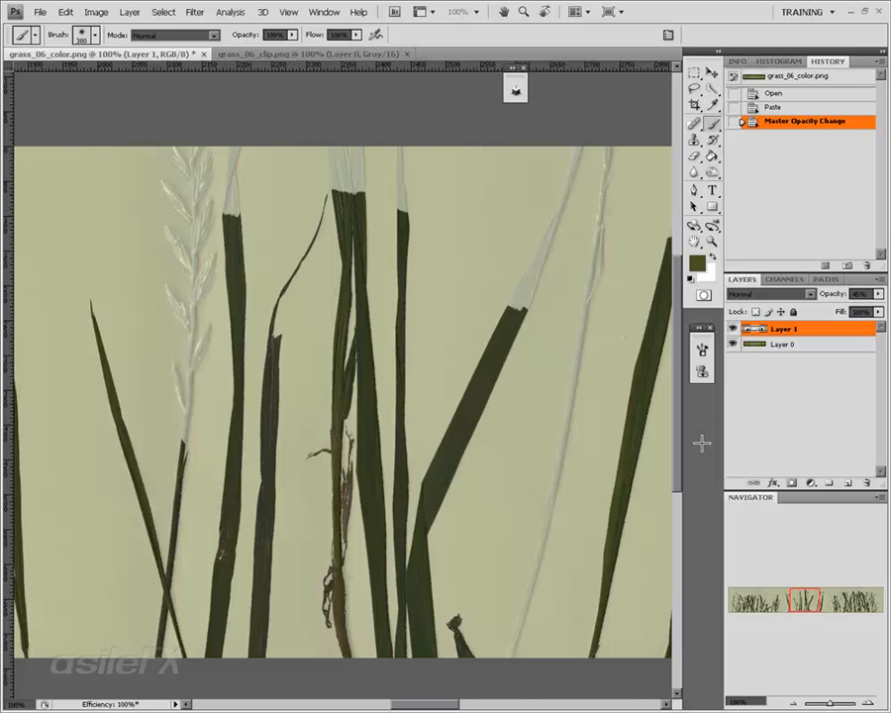
drag(805, 596, 850, 597)
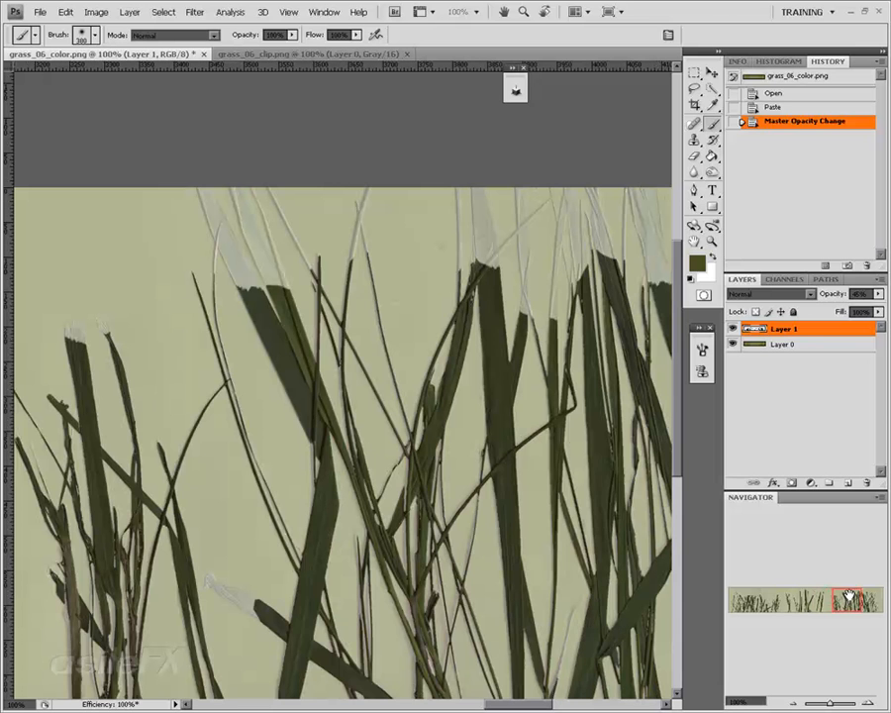
click(96, 12)
mouse_move(146, 44)
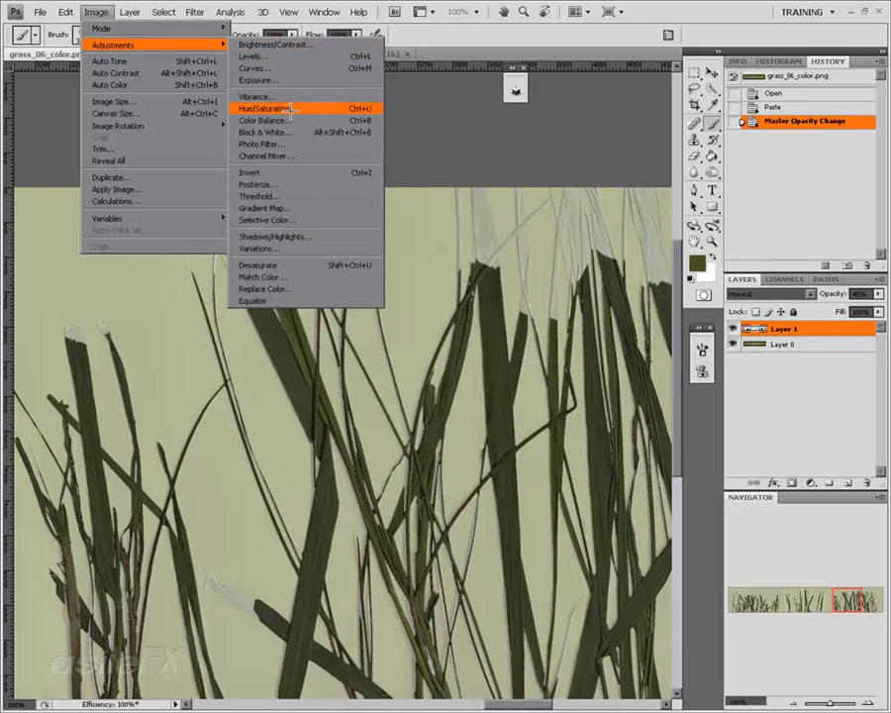
click(552, 4)
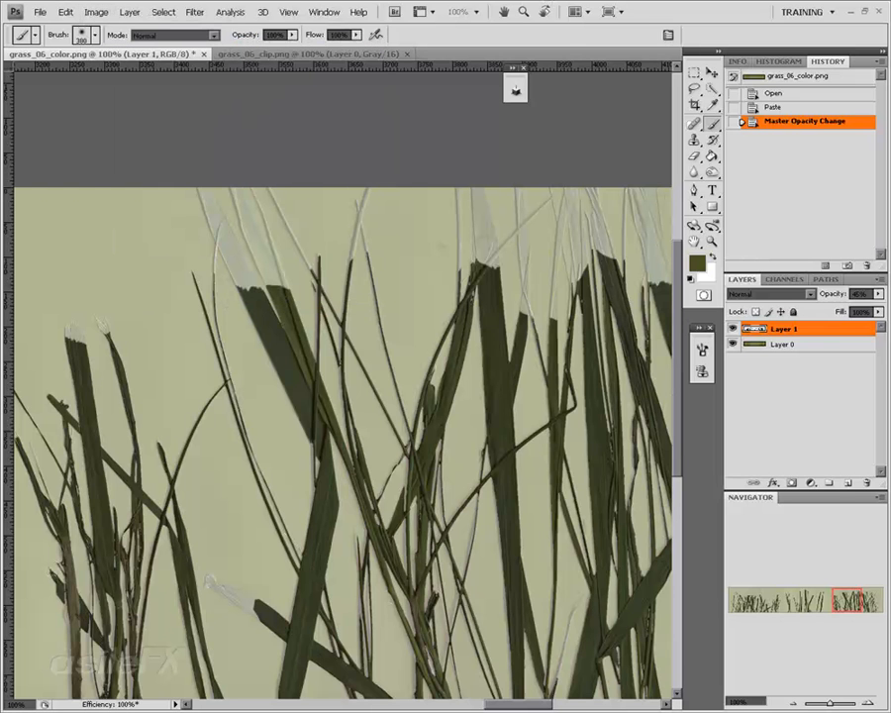
- Open the scan grass_RedBack_Press_04.bmp as a new document and rotate its canvas 90° clockwise so the blades stand upright
key(alt+Tab)
key(alt+Tab)
drag(630, 295, 539, 232)
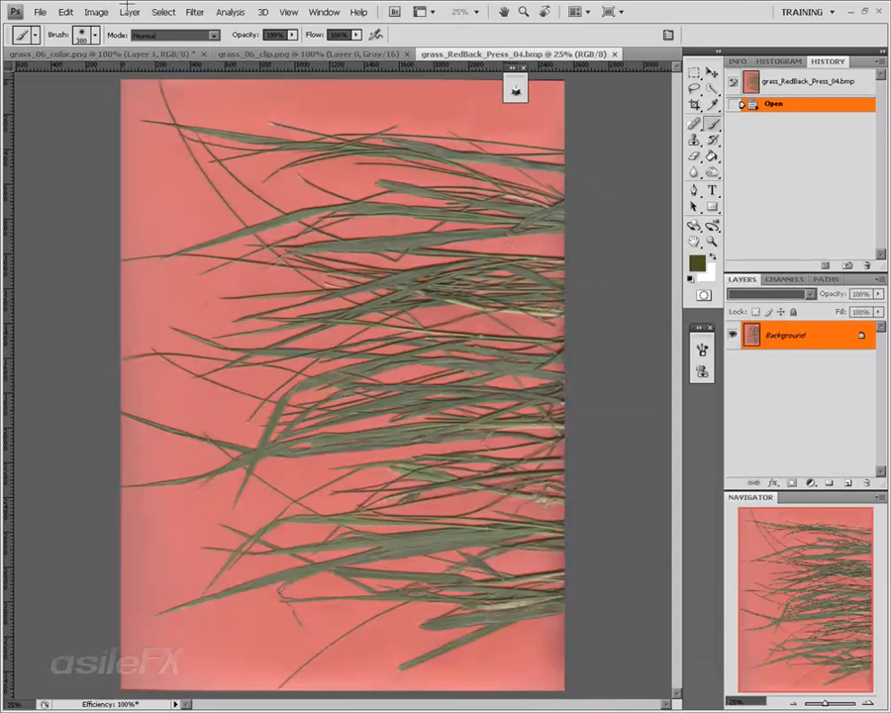
click(98, 12)
mouse_move(149, 126)
click(260, 137)
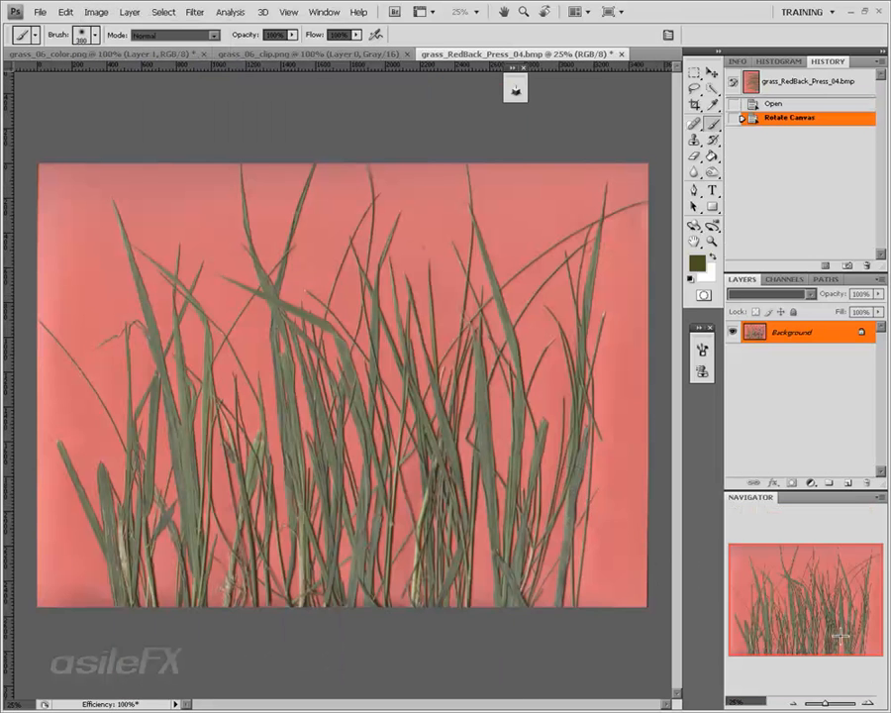
- Resize the scan to 25 percent in width and height, resampling with Bicubic (best for smooth gradients)
key(ctrl+plus)
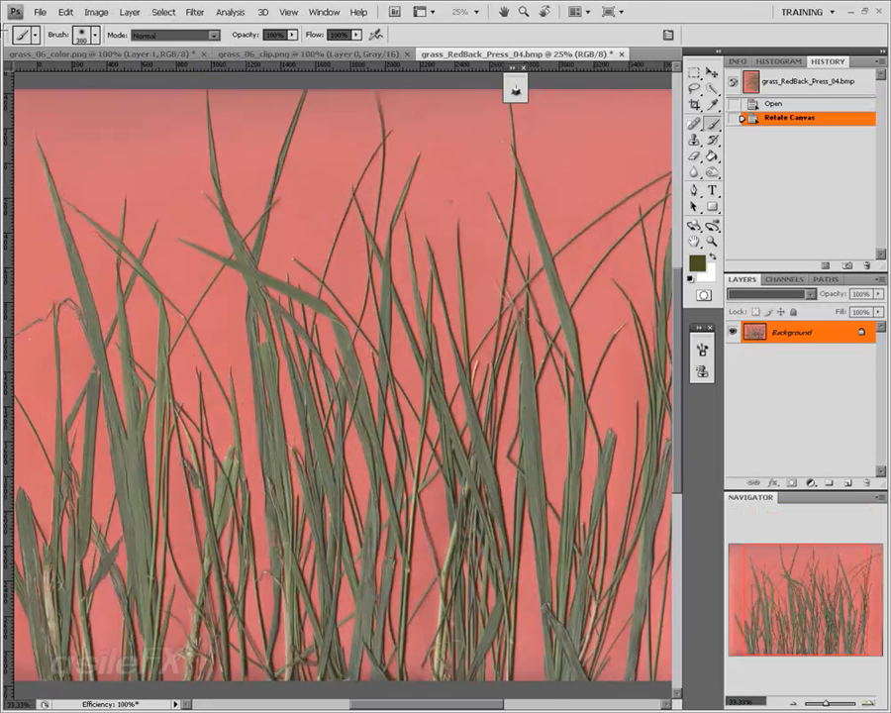
click(96, 12)
mouse_move(147, 45)
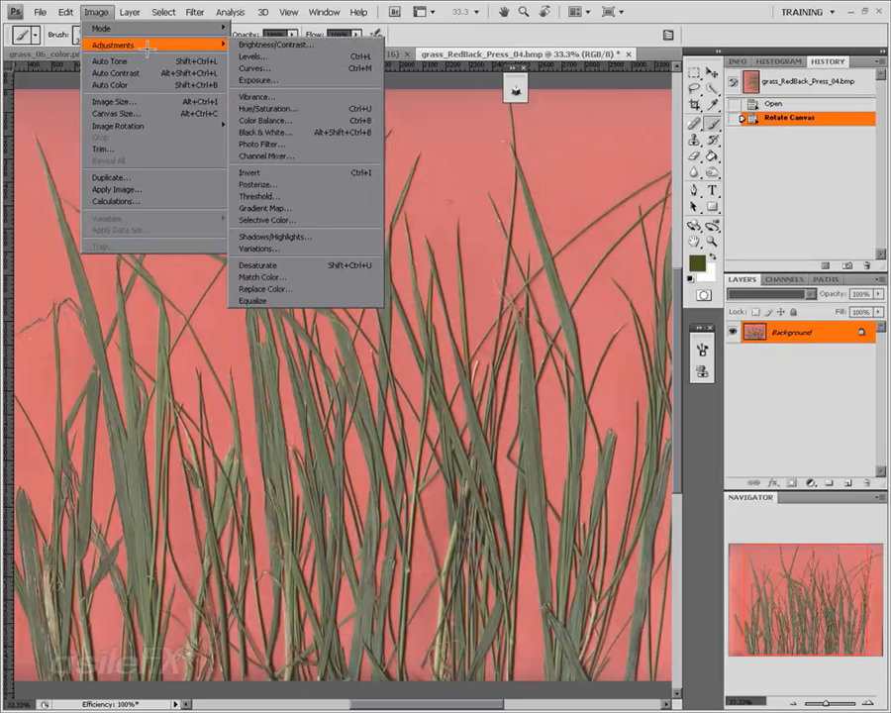
click(148, 101)
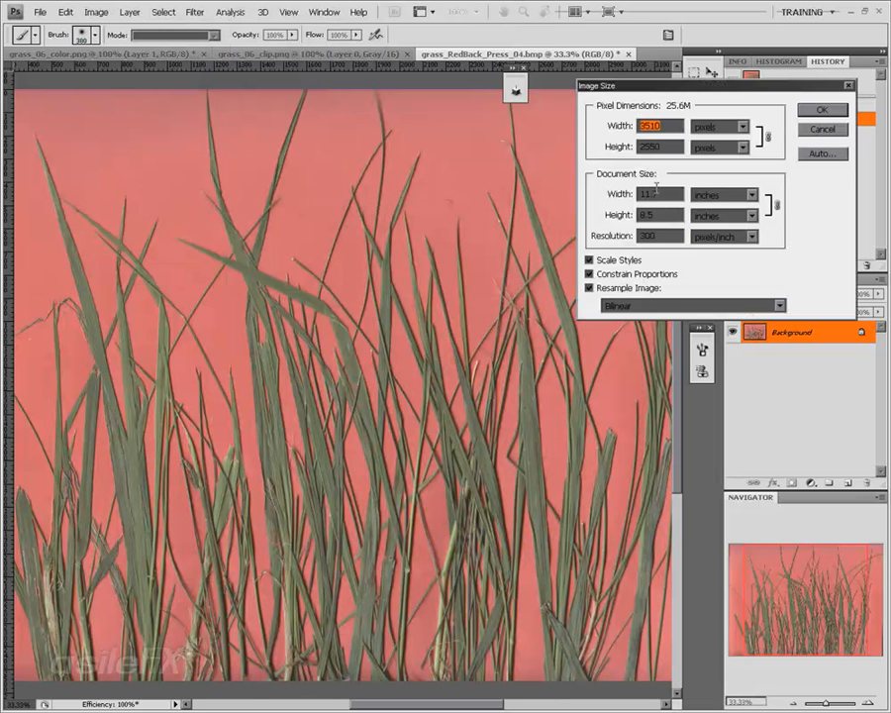
click(727, 127)
click(721, 142)
text(25)
click(684, 305)
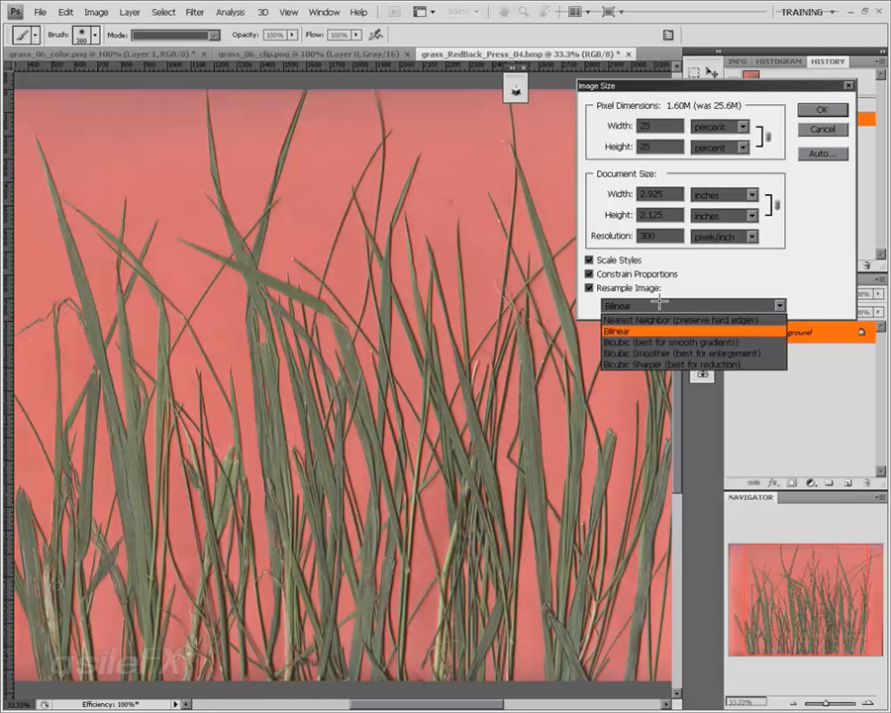
click(666, 365)
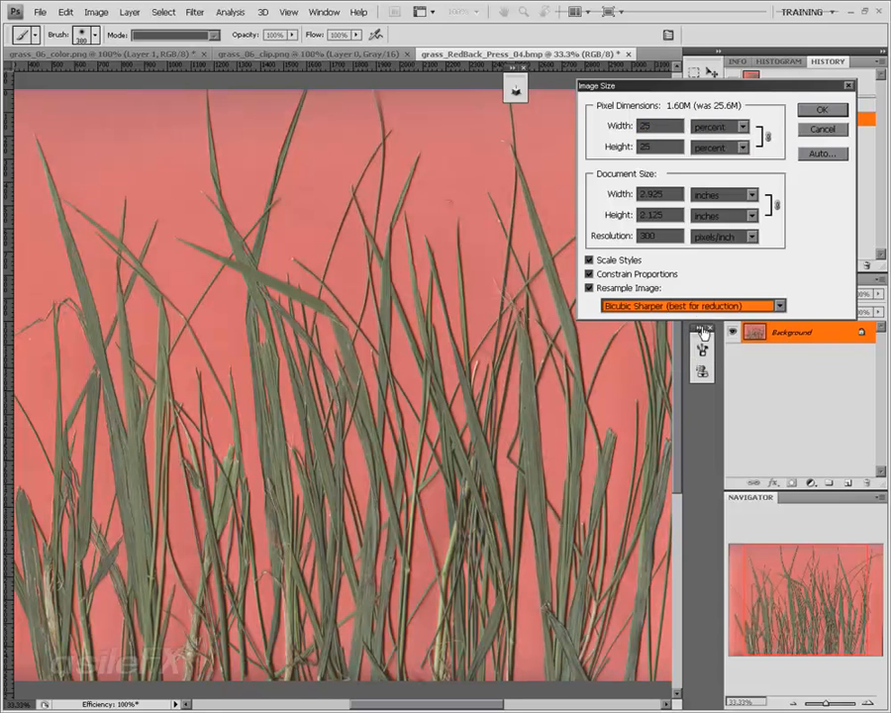
click(689, 305)
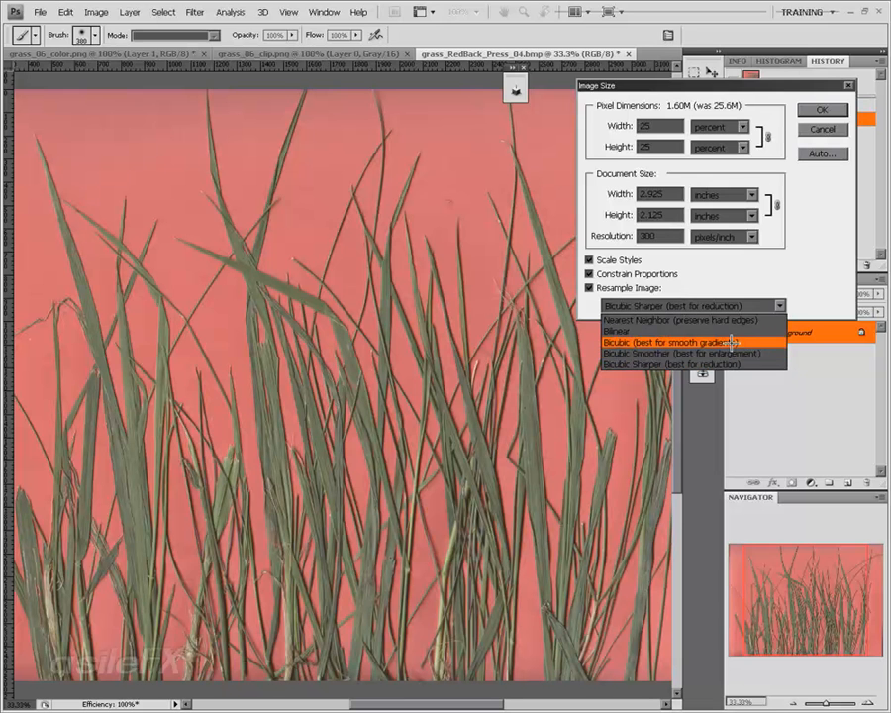
click(733, 342)
click(814, 108)
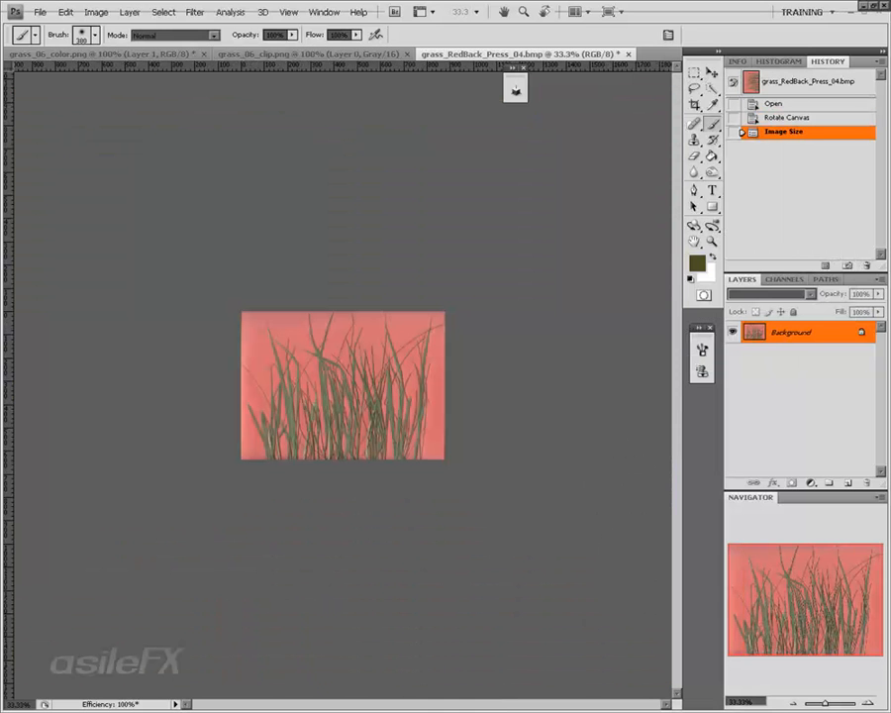
- Duplicate the Background layer of the resized grass scan
key(ctrl+plus)
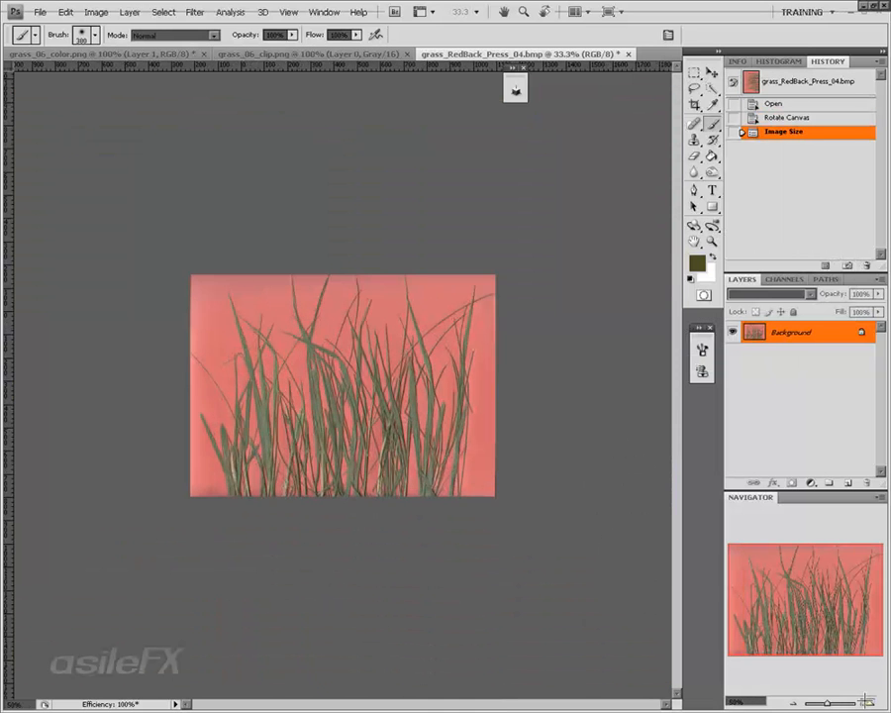
key(ctrl+plus)
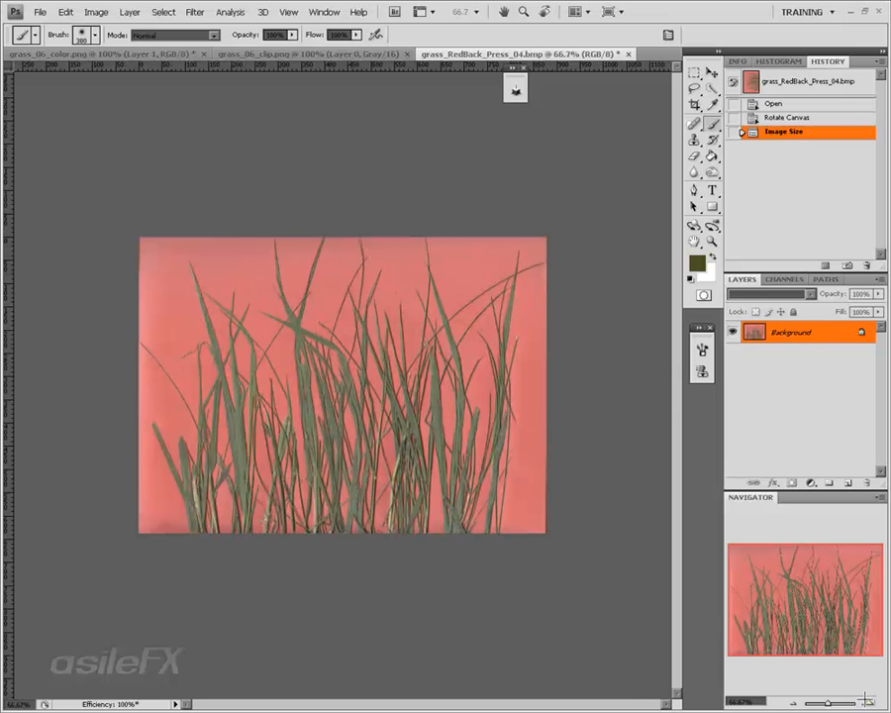
key(ctrl+plus)
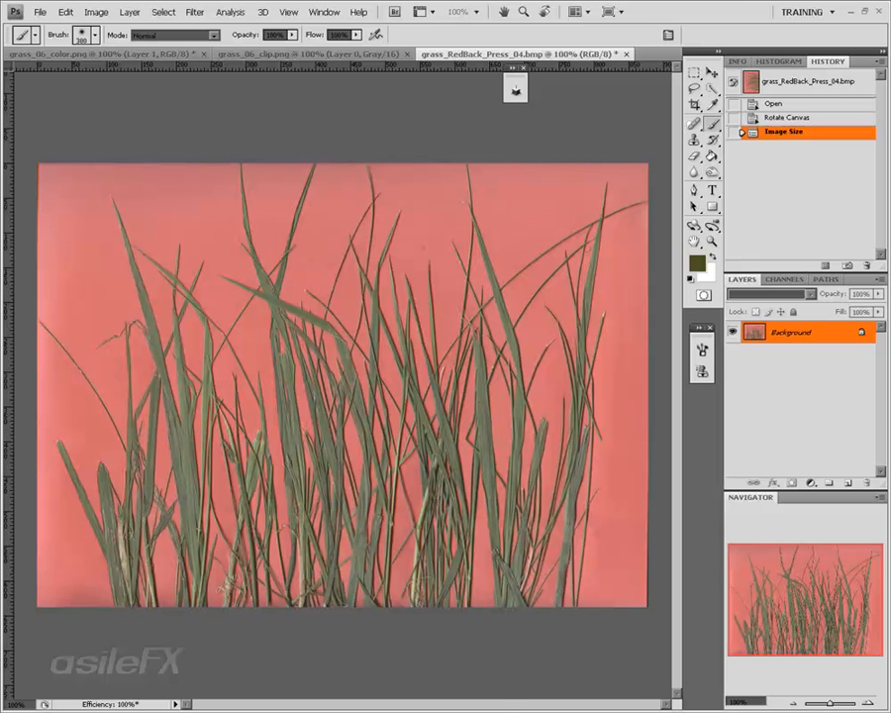
alt+scroll(402, 130, up, 1)
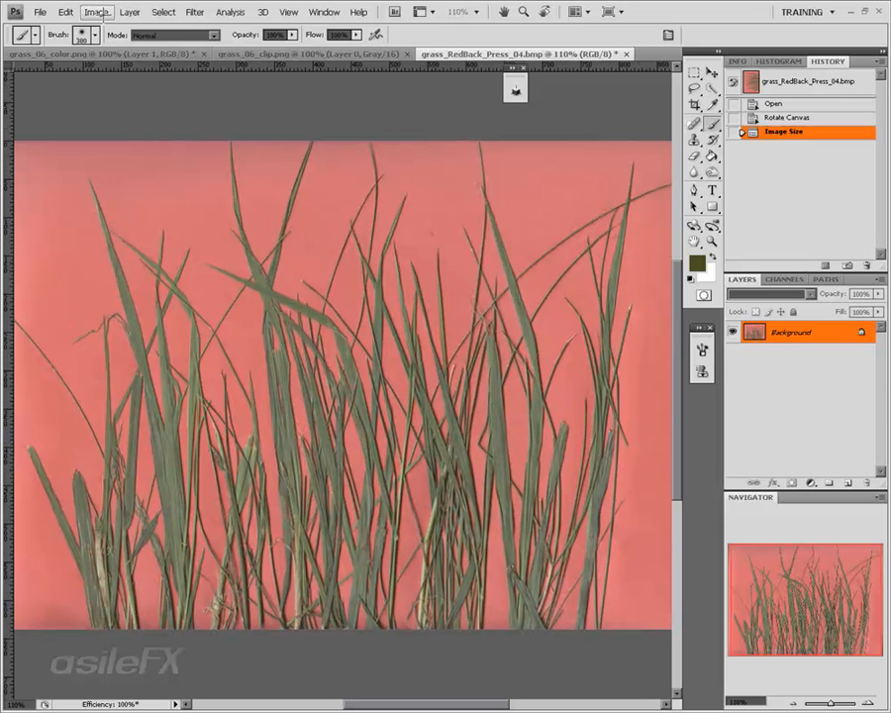
click(99, 13)
mouse_move(148, 45)
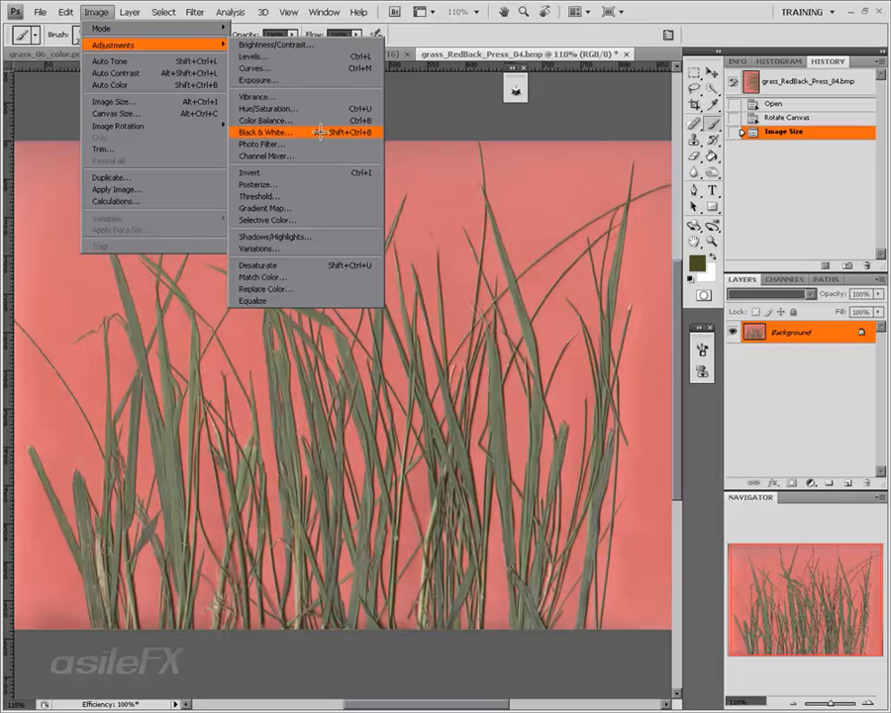
key(Escape)
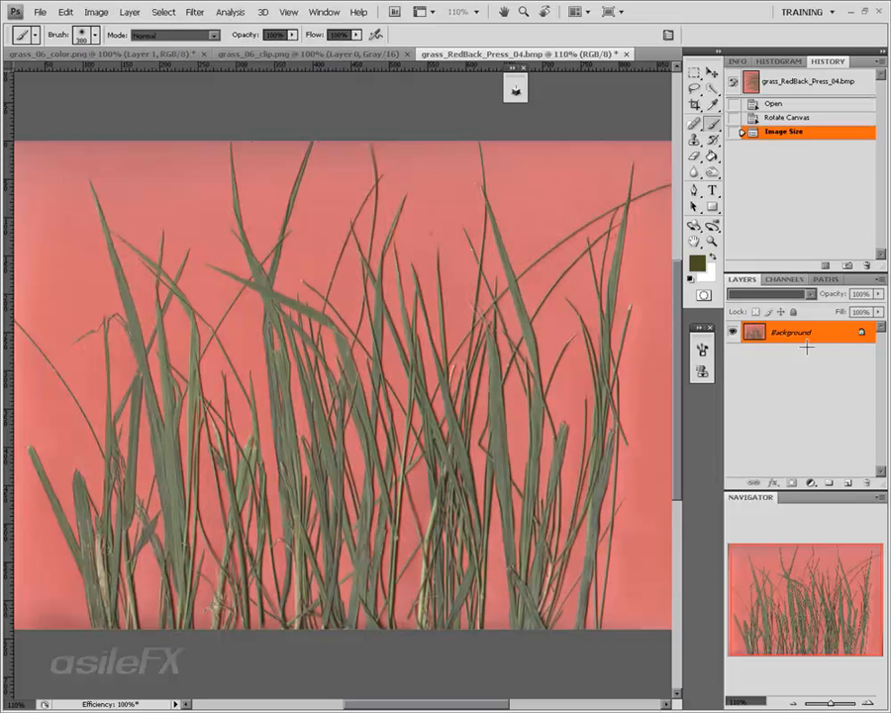
drag(822, 333, 848, 483)
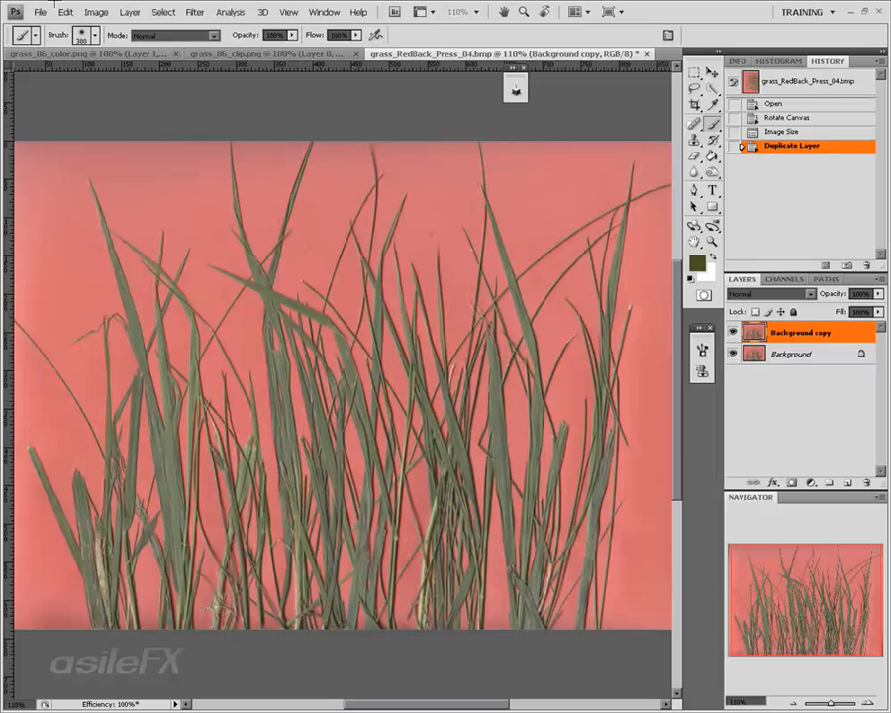
- Apply Black & White to the duplicate layer with Reds 300, Yellows, Greens and Cyans -200, Blues 70 and Magentas 86
click(96, 11)
mouse_move(109, 44)
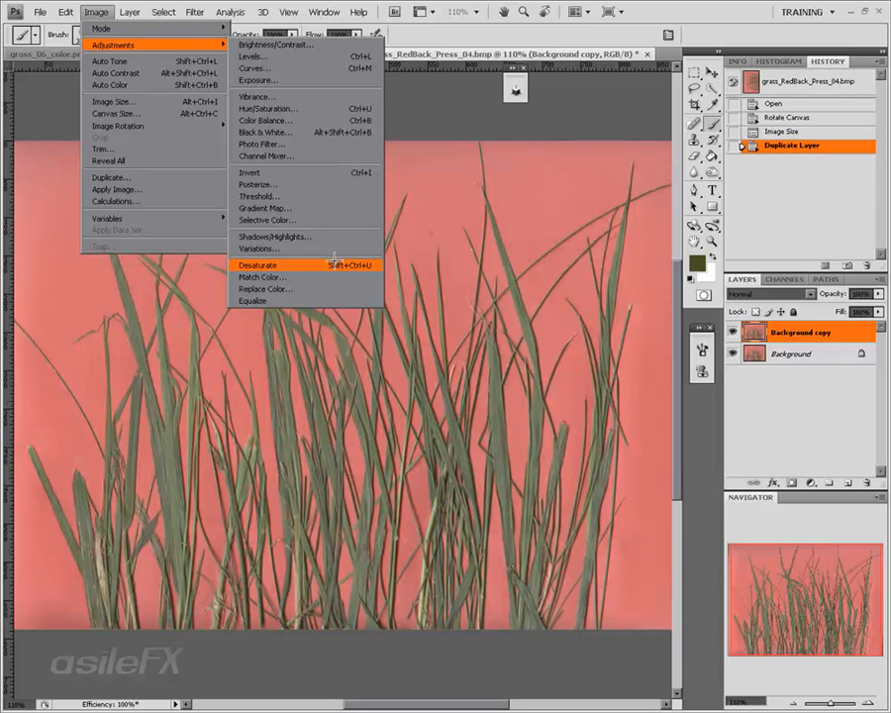
click(348, 132)
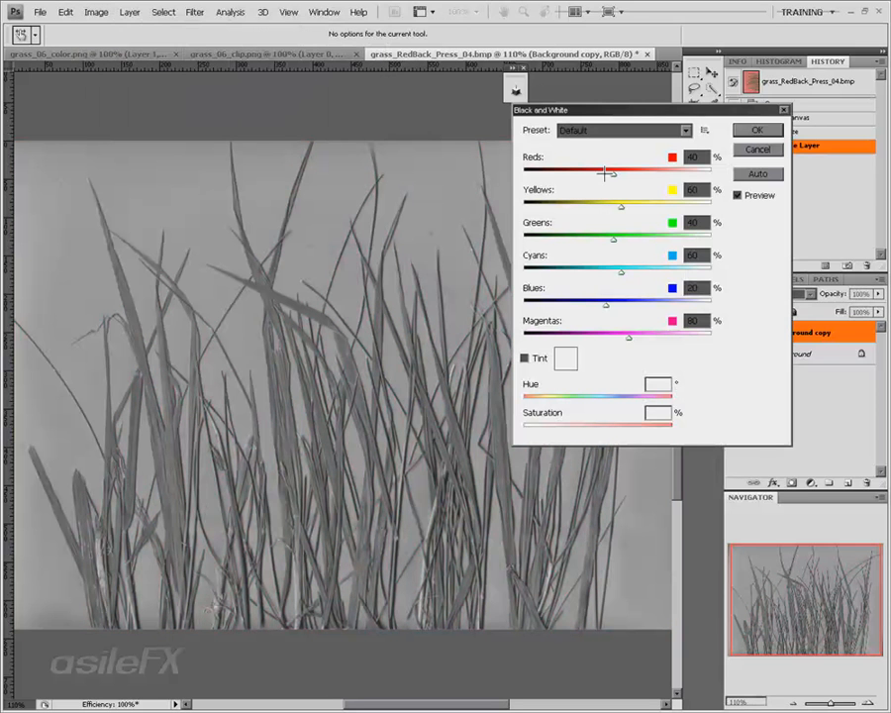
drag(606, 174, 756, 173)
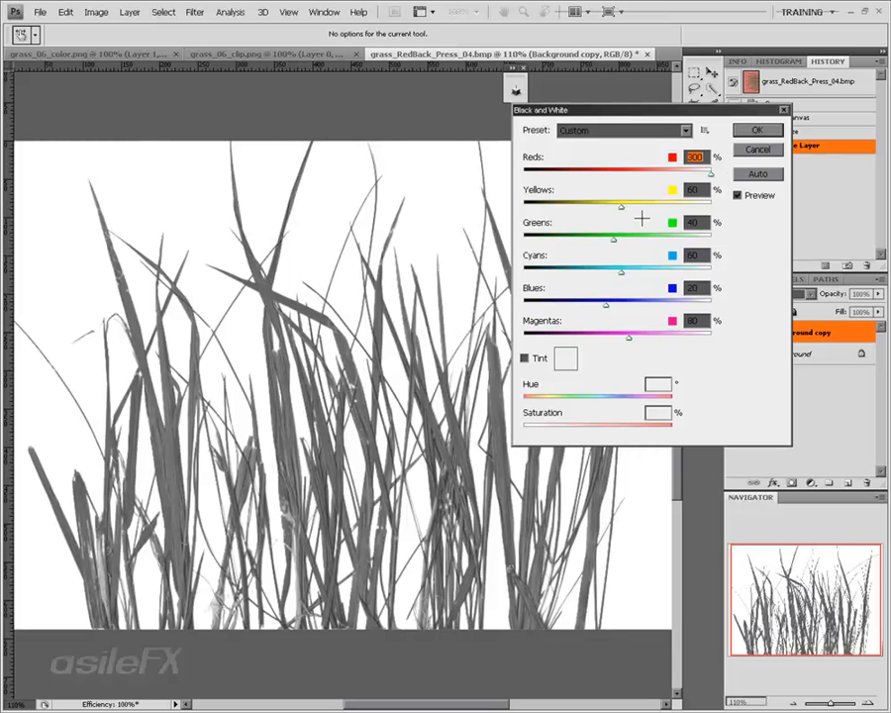
drag(612, 240, 497, 239)
drag(549, 271, 431, 263)
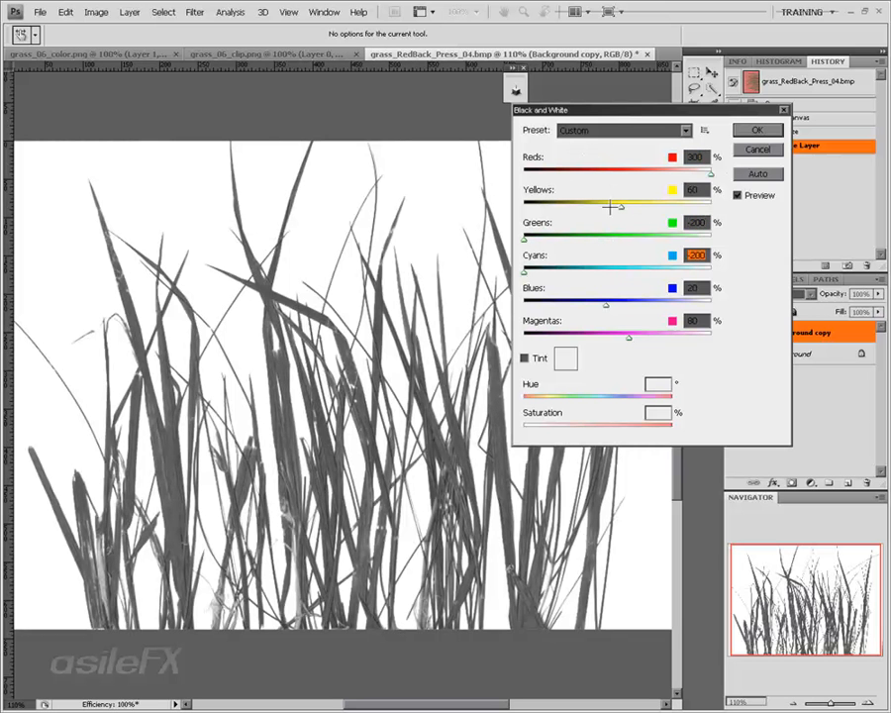
drag(620, 206, 526, 205)
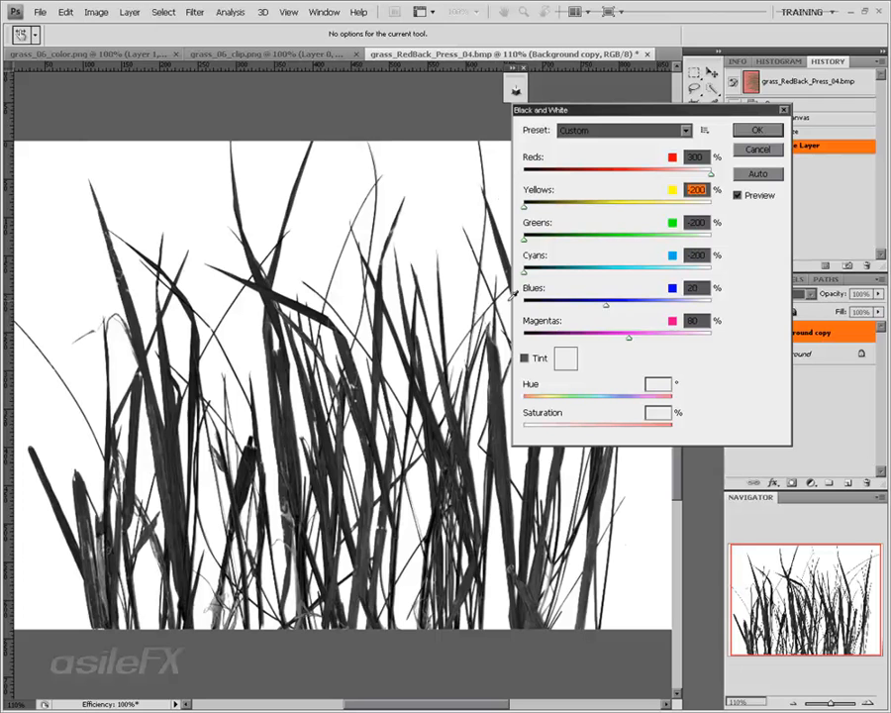
drag(605, 304, 631, 336)
drag(524, 205, 466, 205)
drag(551, 241, 522, 242)
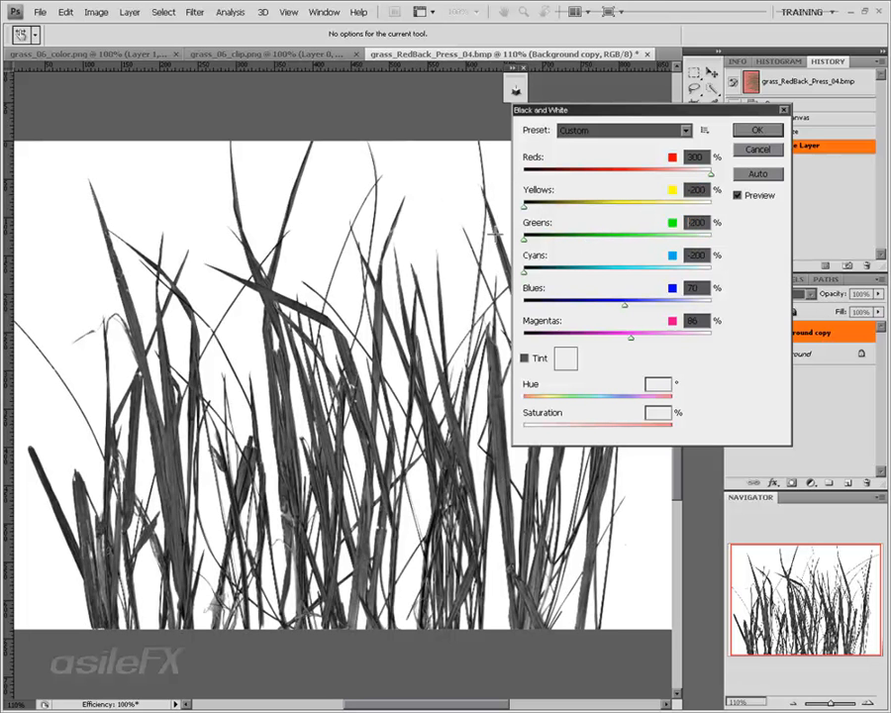
click(744, 129)
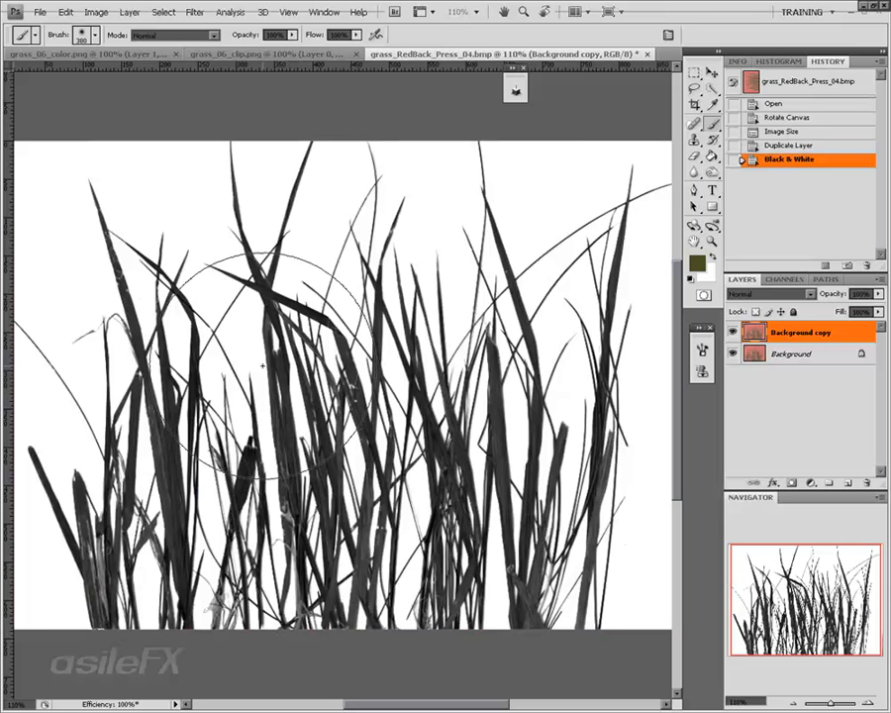
- Apply Levels to the black-and-white duplicate layer with the shadow input level raised to 96
key(ctrl+l)
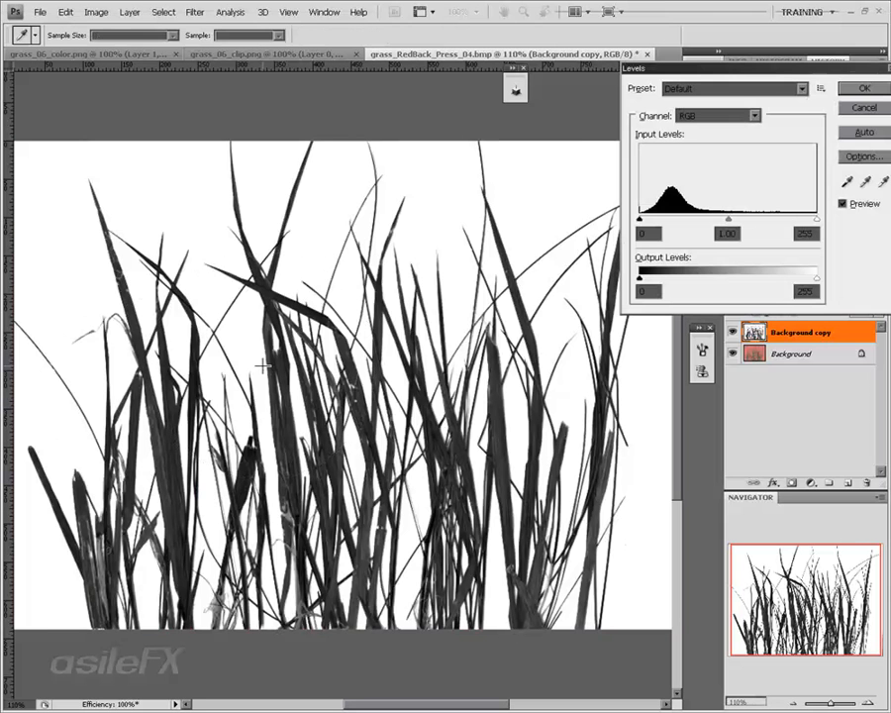
mouse_move(817, 219)
mouse_down()
mouse_move(708, 219)
mouse_move(817, 219)
mouse_up()
drag(640, 219, 706, 218)
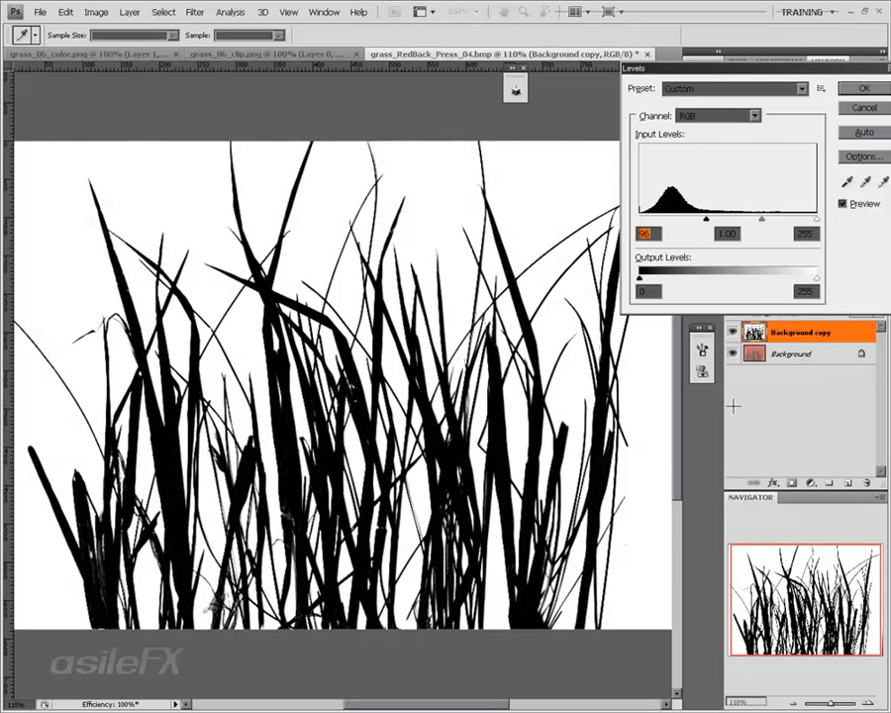
key(Return)
key(b)
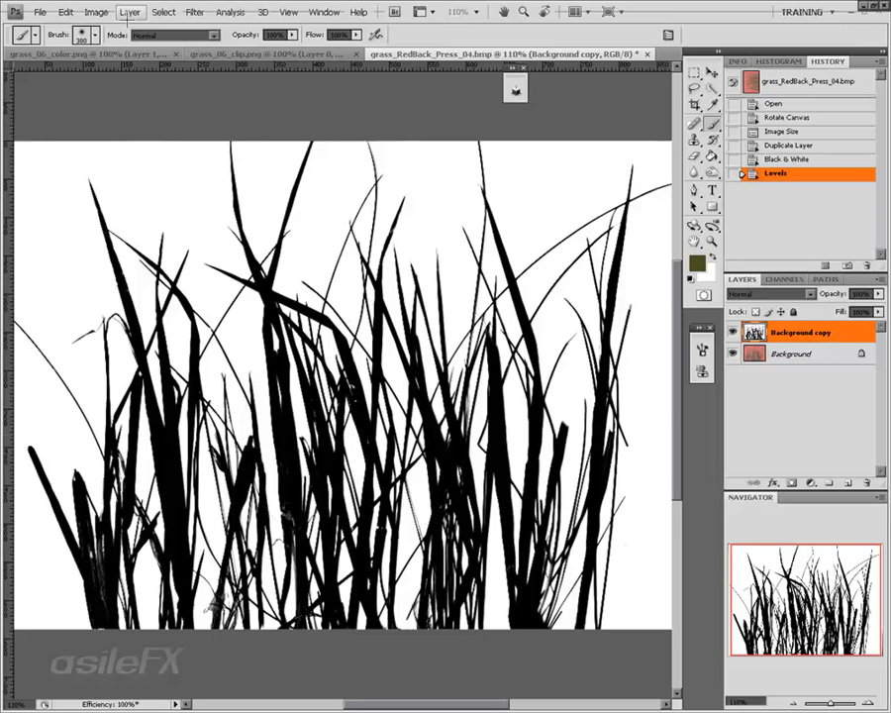
- Try a Threshold adjustment with a reduced threshold level on the silhouette layer
click(96, 12)
mouse_move(148, 44)
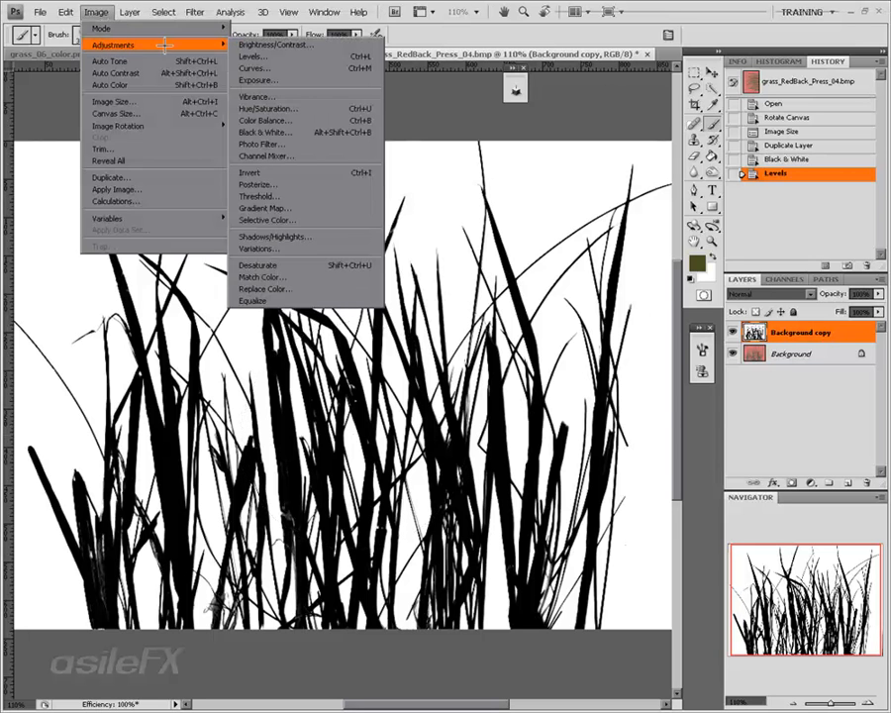
click(295, 196)
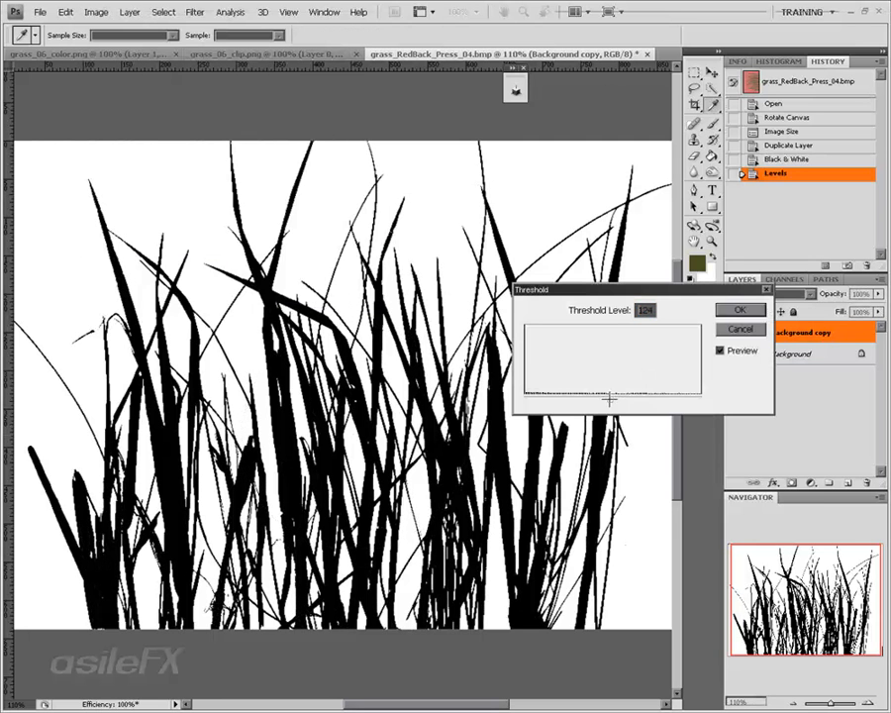
drag(611, 400, 551, 396)
click(737, 330)
key(b)
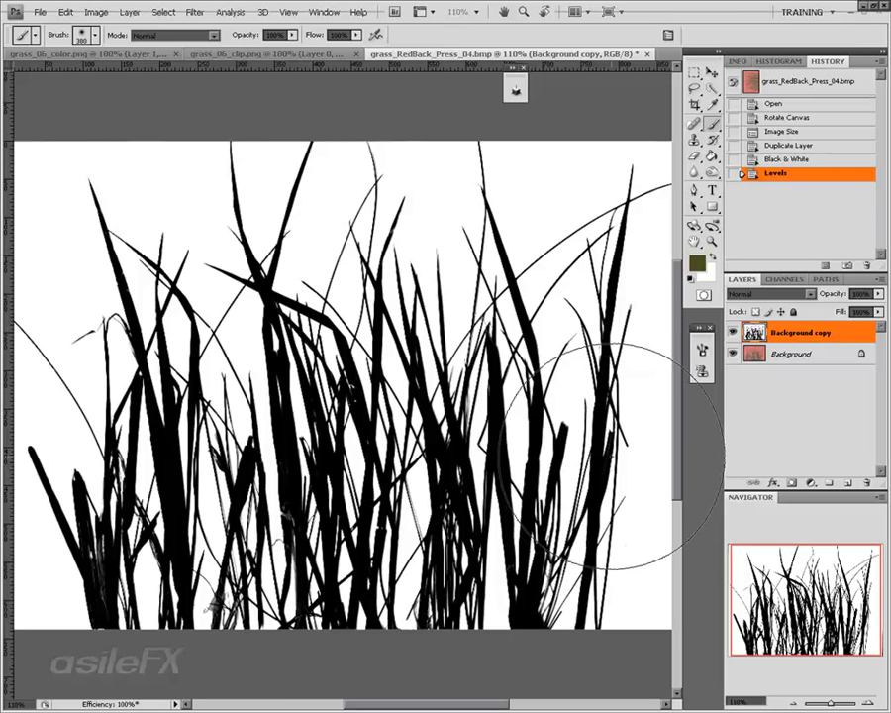
- Hide the black-and-white copy, start Replace Color on the Background layer and sample the red backdrop as the colour to replace
click(757, 354)
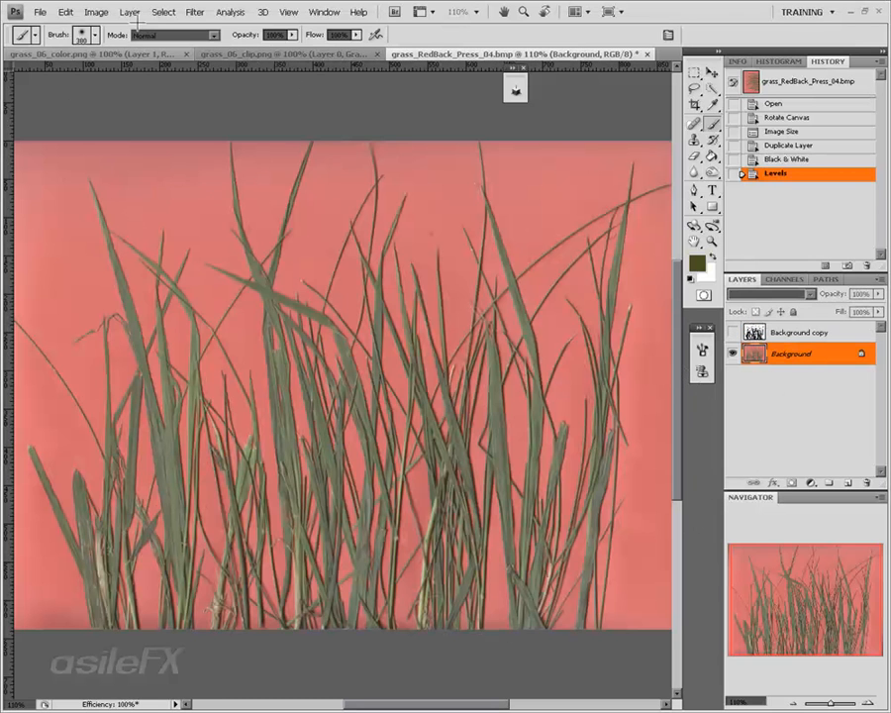
click(96, 12)
mouse_move(119, 45)
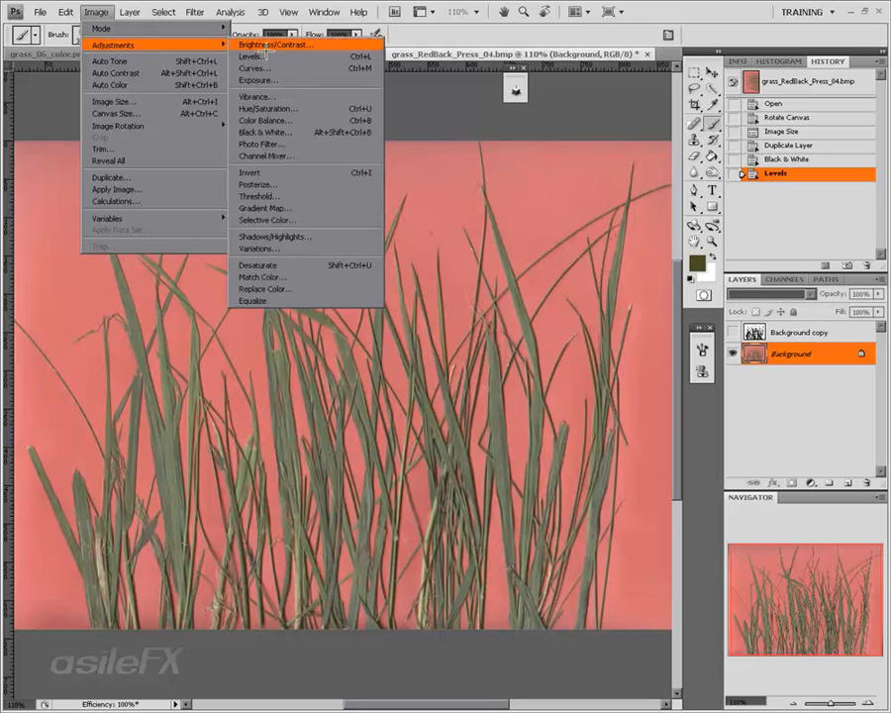
click(327, 288)
click(444, 172)
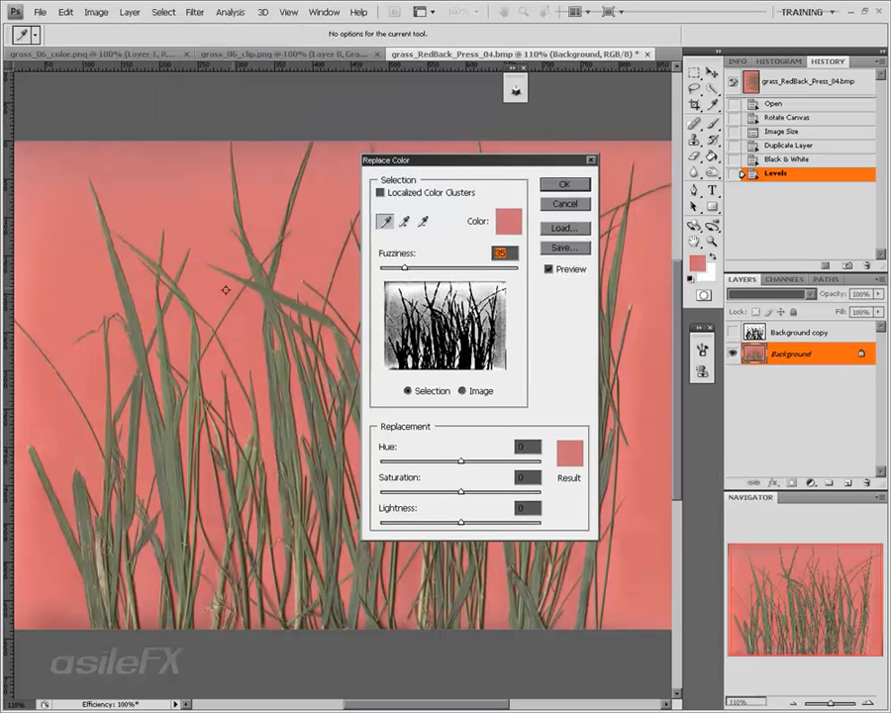
click(160, 210)
click(85, 374)
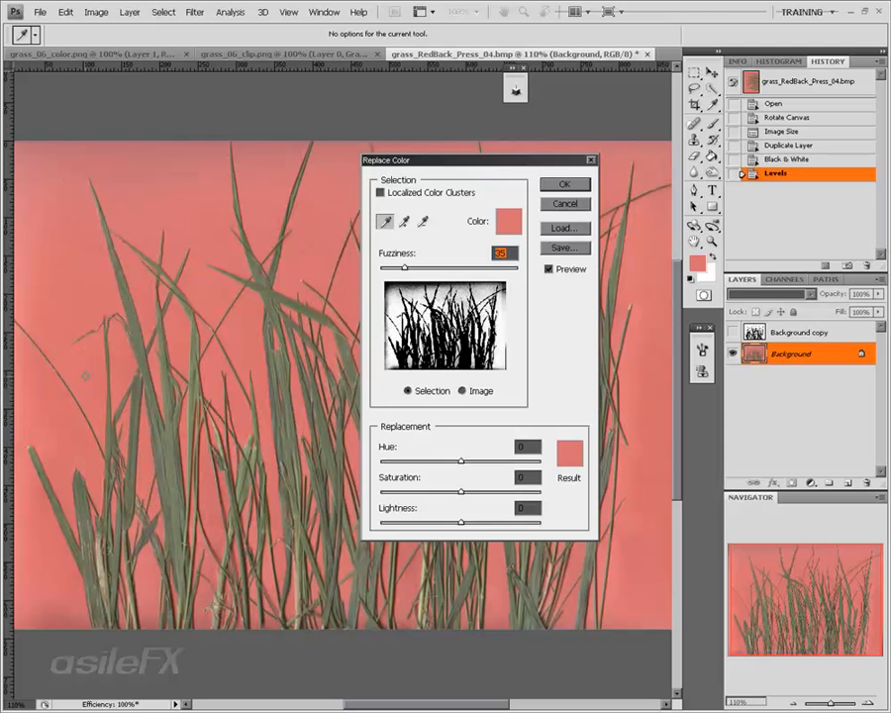
click(43, 96)
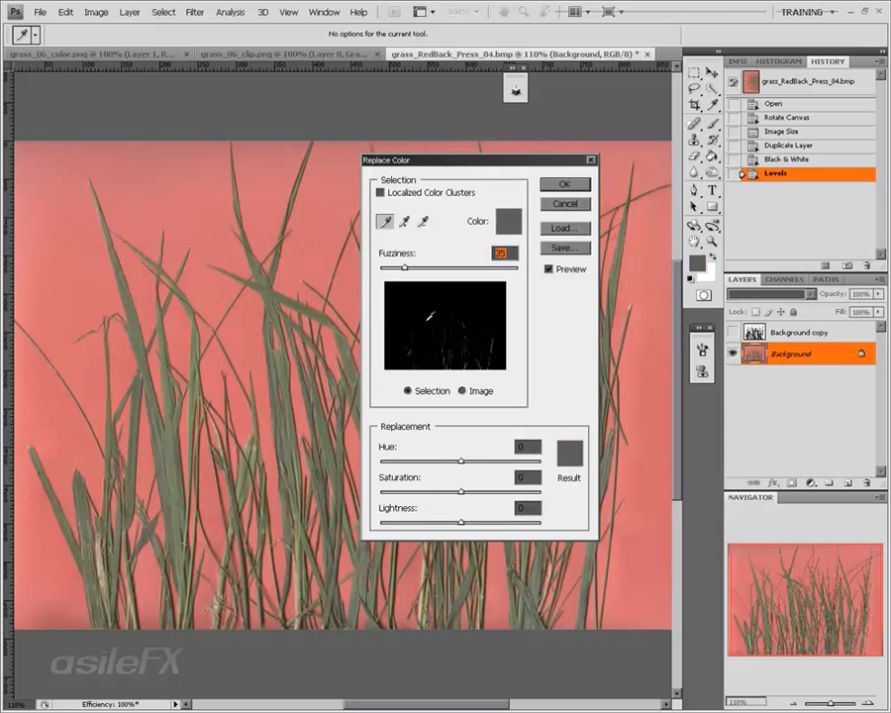
click(193, 172)
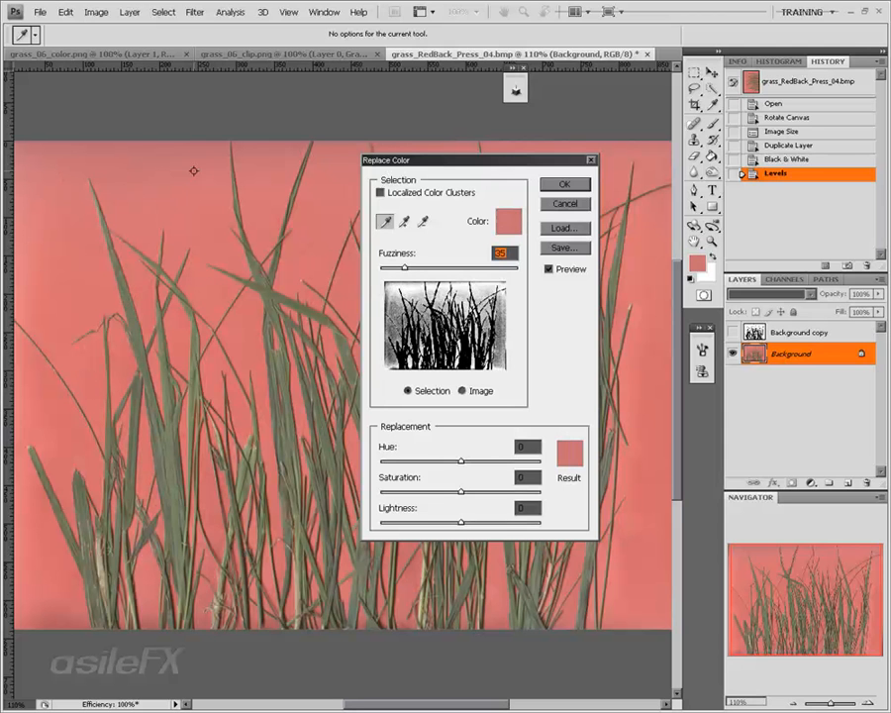
click(127, 198)
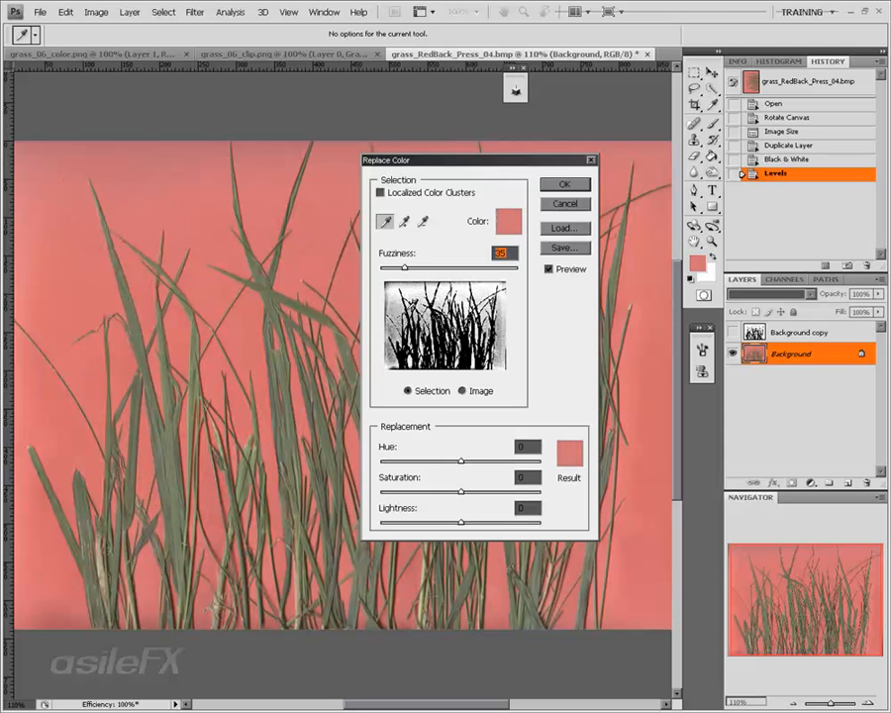
click(58, 626)
click(58, 551)
click(61, 356)
click(87, 148)
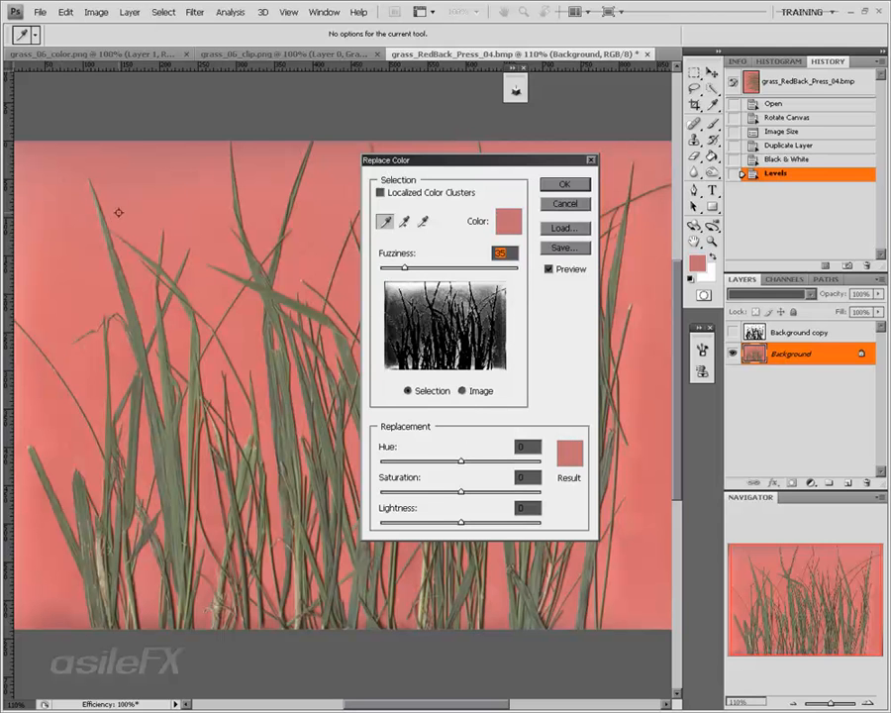
click(234, 232)
- Turn the selected red backdrop white by applying Replace Color with Fuzziness 141 and Lightness 100
drag(440, 265, 476, 257)
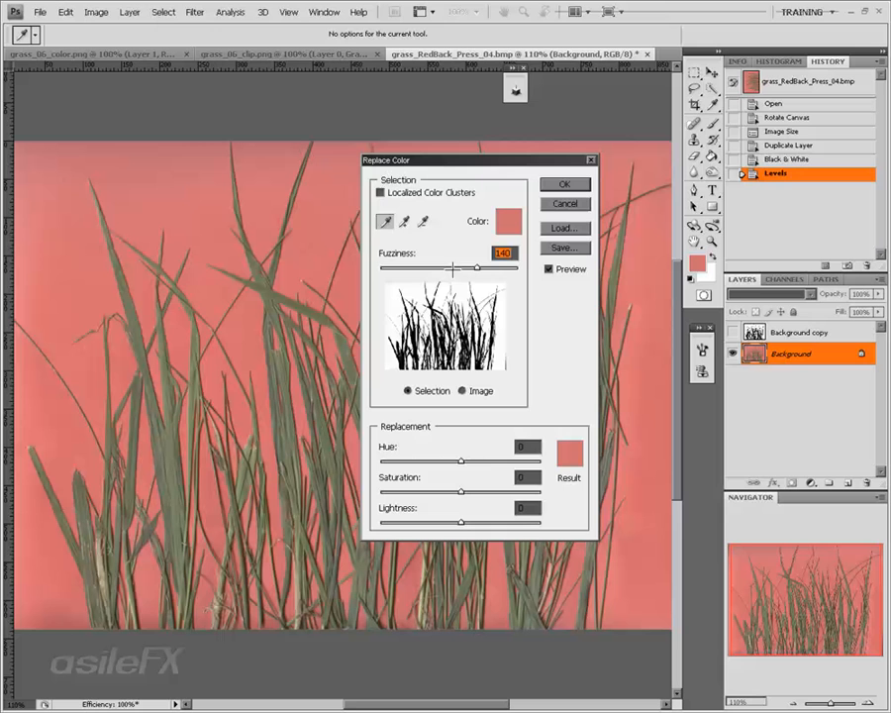
click(407, 192)
click(434, 192)
drag(482, 268, 483, 269)
drag(538, 519, 575, 522)
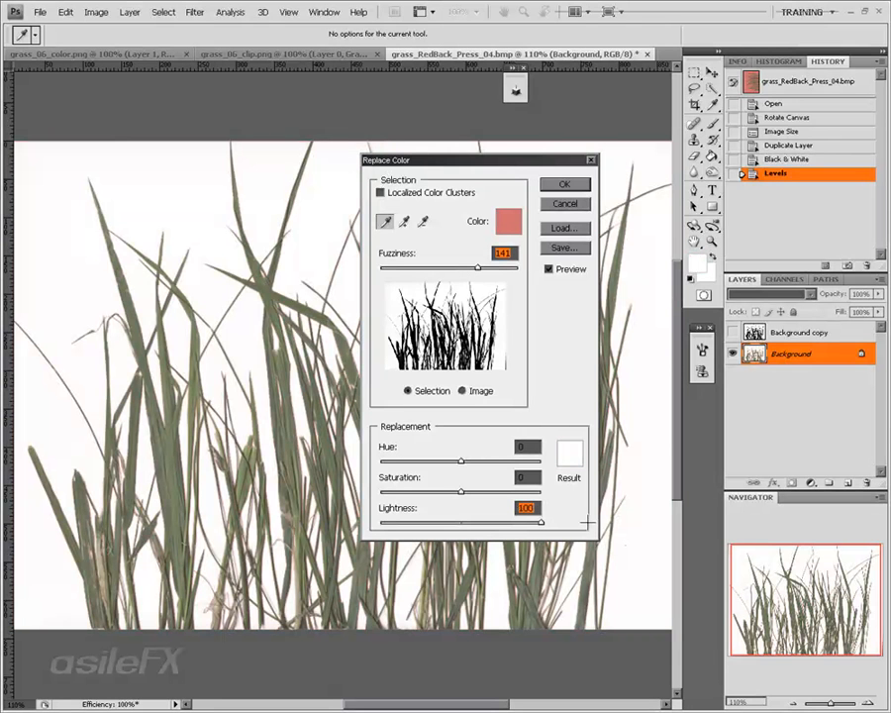
mouse_move(542, 521)
mouse_down()
mouse_move(312, 513)
mouse_move(550, 517)
mouse_up()
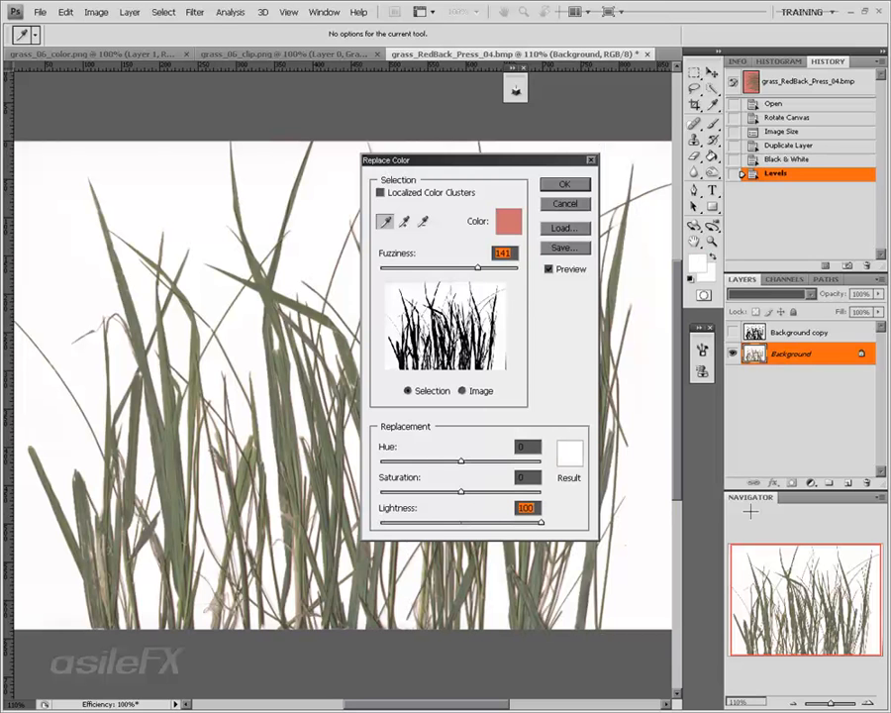
click(567, 183)
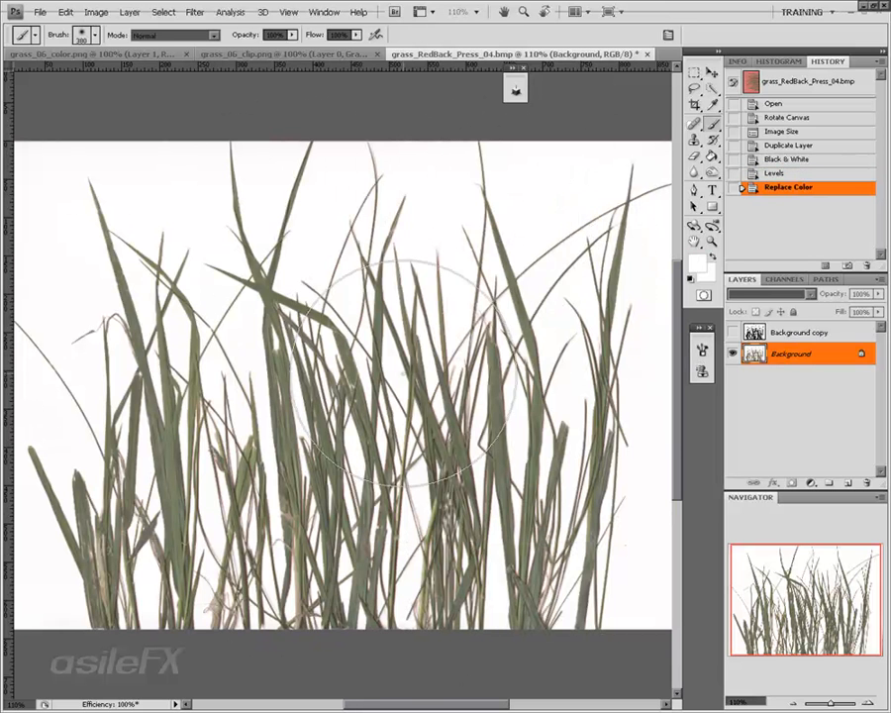
- Turn the grass blades black with another Replace Color, sampling a green blade, reducing Lightness to the minimum and adjusting Fuzziness
click(96, 12)
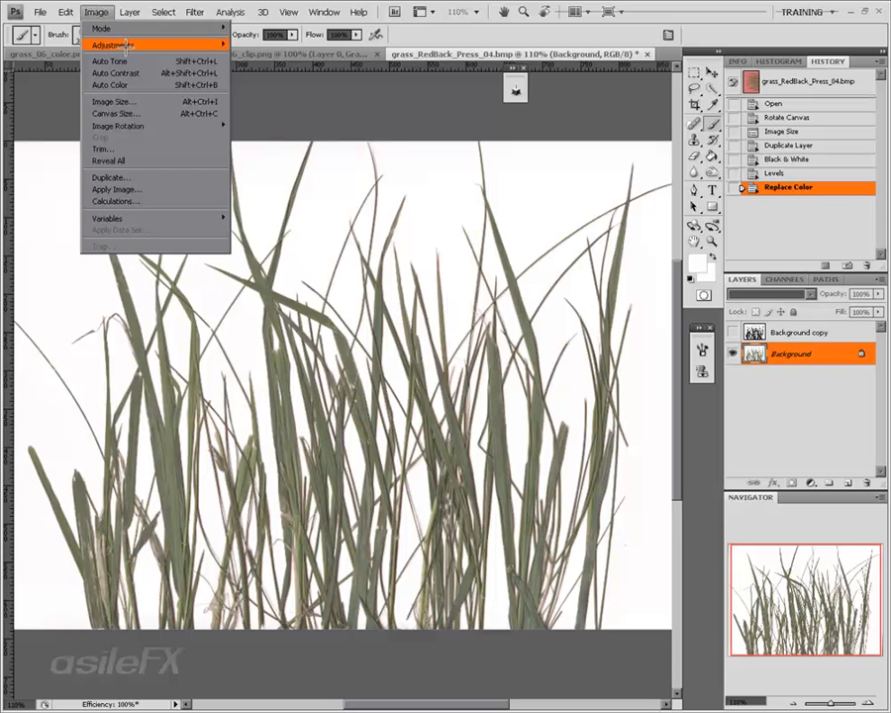
mouse_move(126, 43)
click(281, 289)
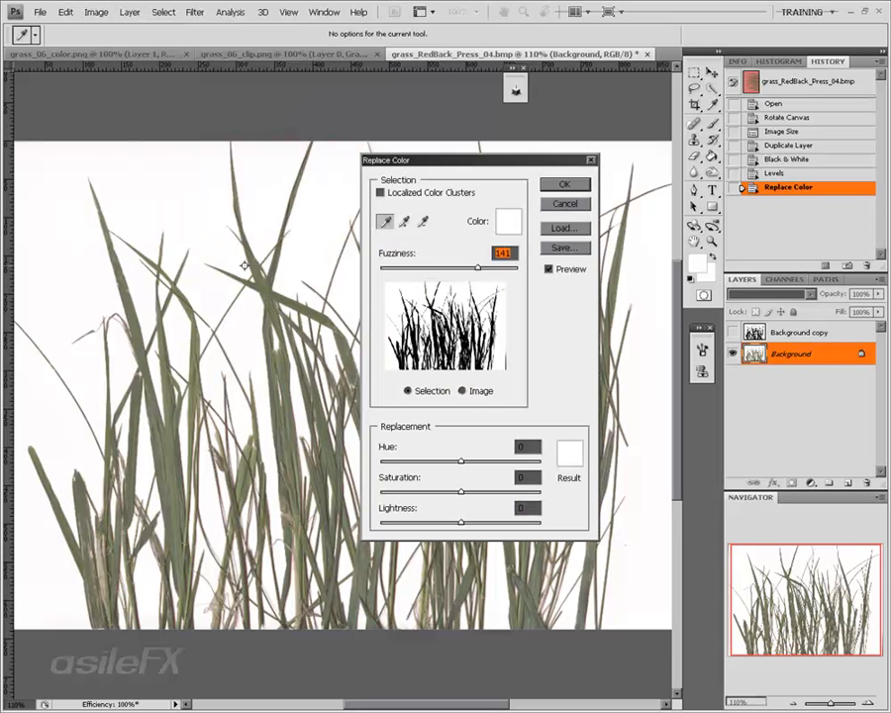
click(259, 276)
drag(450, 525, 224, 511)
drag(456, 265, 498, 269)
click(579, 186)
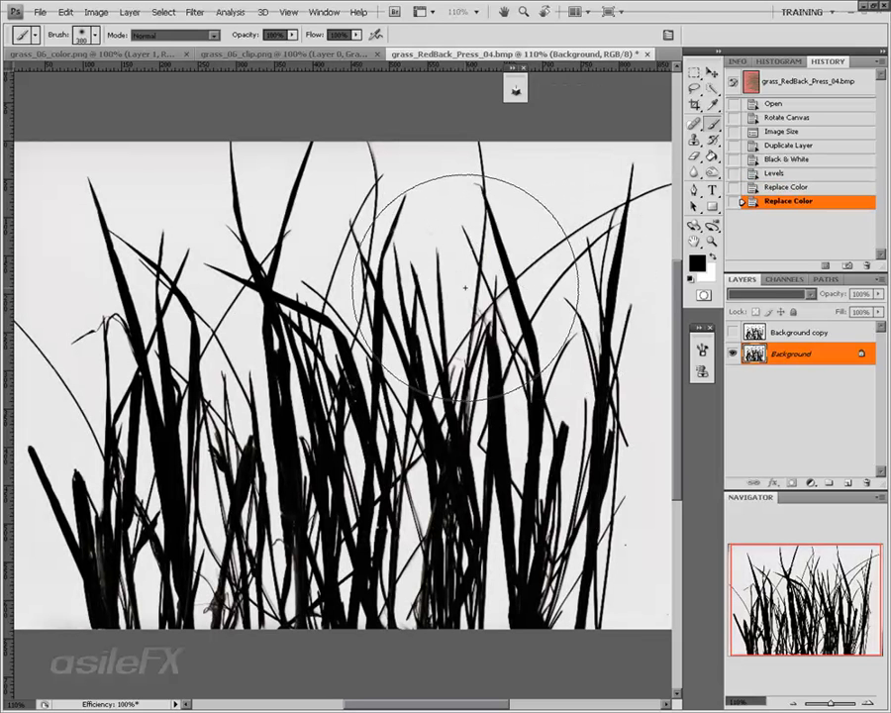
- Apply Levels to the Background layer with the highlight input level lowered to 202
key(ctrl+l)
drag(816, 219, 776, 225)
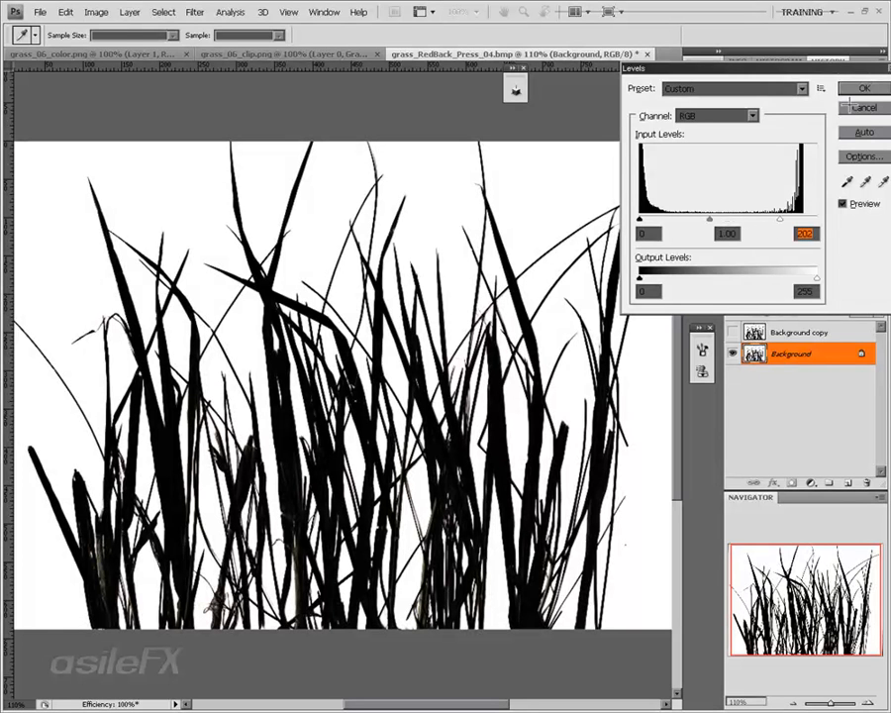
click(848, 89)
- Compare the Replace Color silhouette with the black-and-white copy, both overall and in close-up on the lower grass stems
click(732, 332)
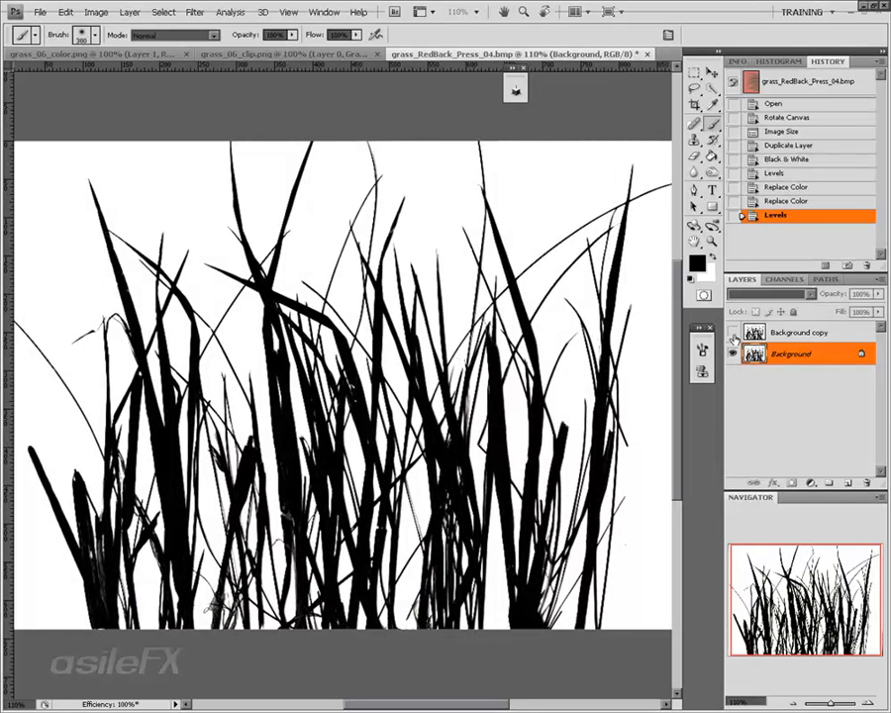
click(733, 333)
click(733, 333)
click(733, 332)
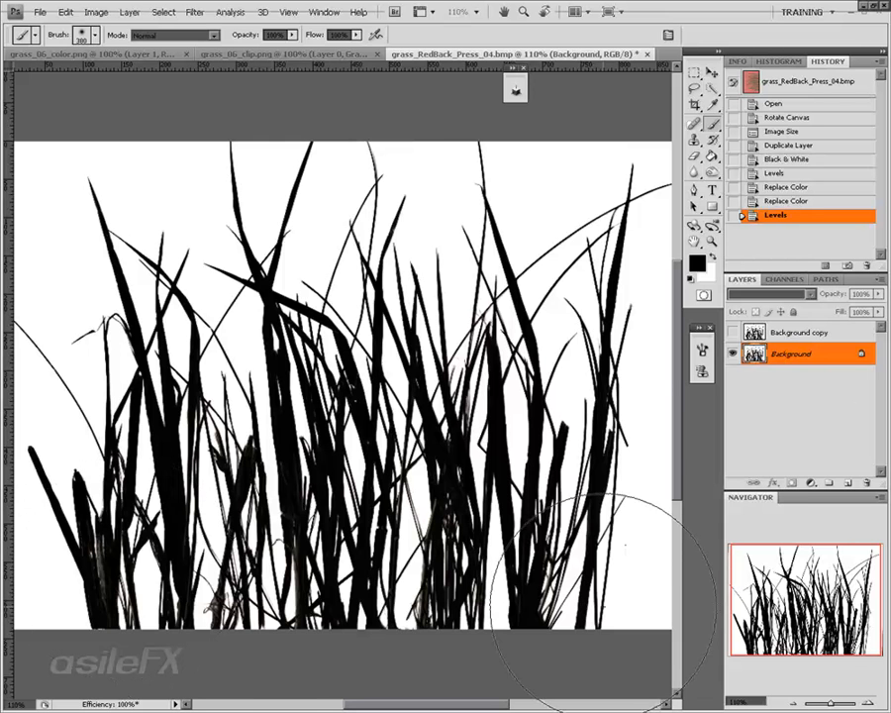
key(z)
drag(74, 481, 313, 526)
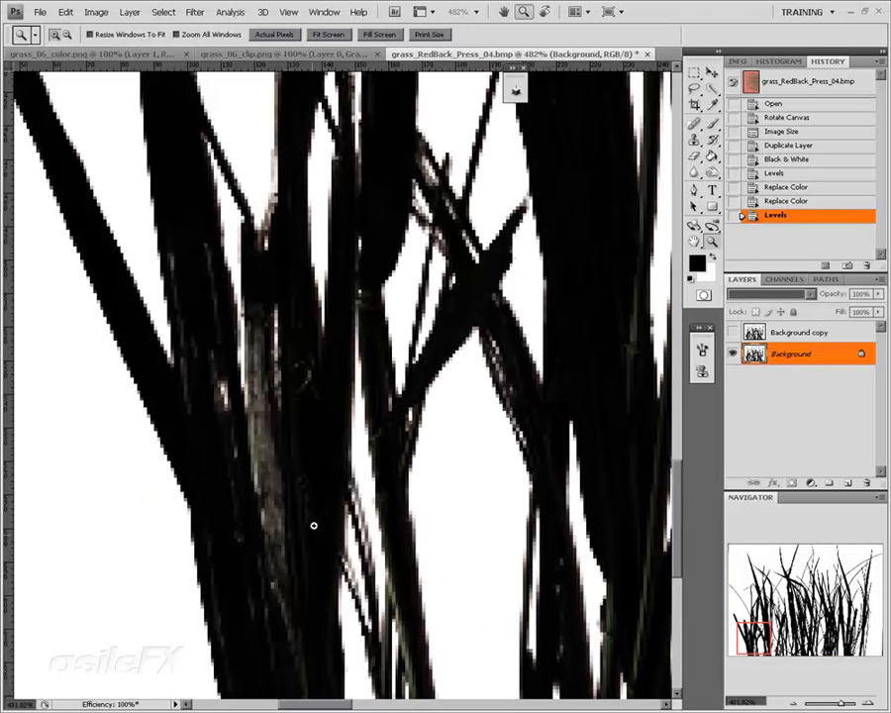
click(733, 332)
click(732, 333)
click(733, 333)
click(733, 333)
- Apply Black & White with the Default preset to the Background layer
click(96, 12)
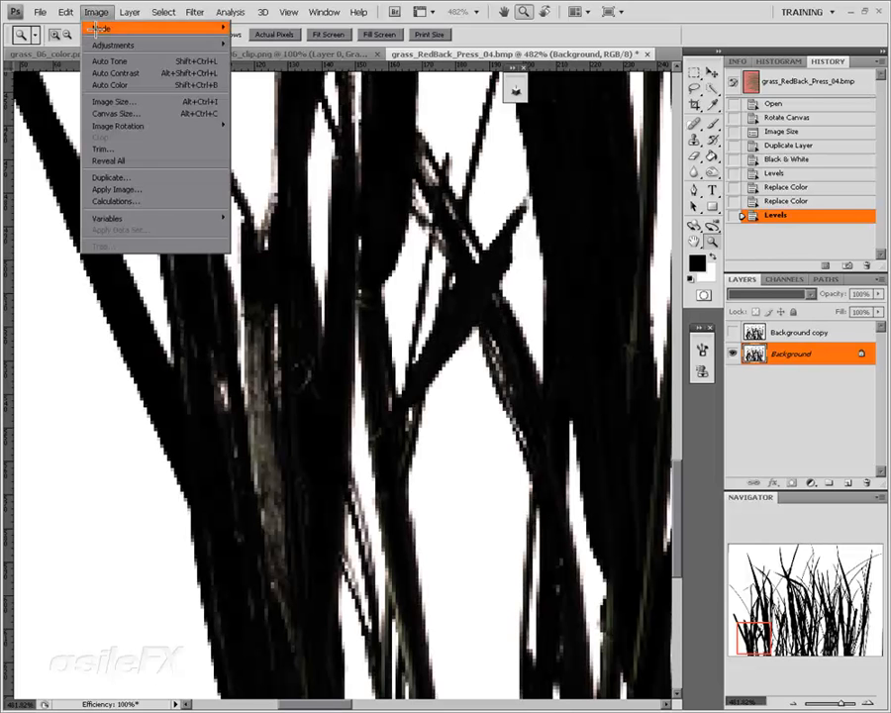
mouse_move(99, 45)
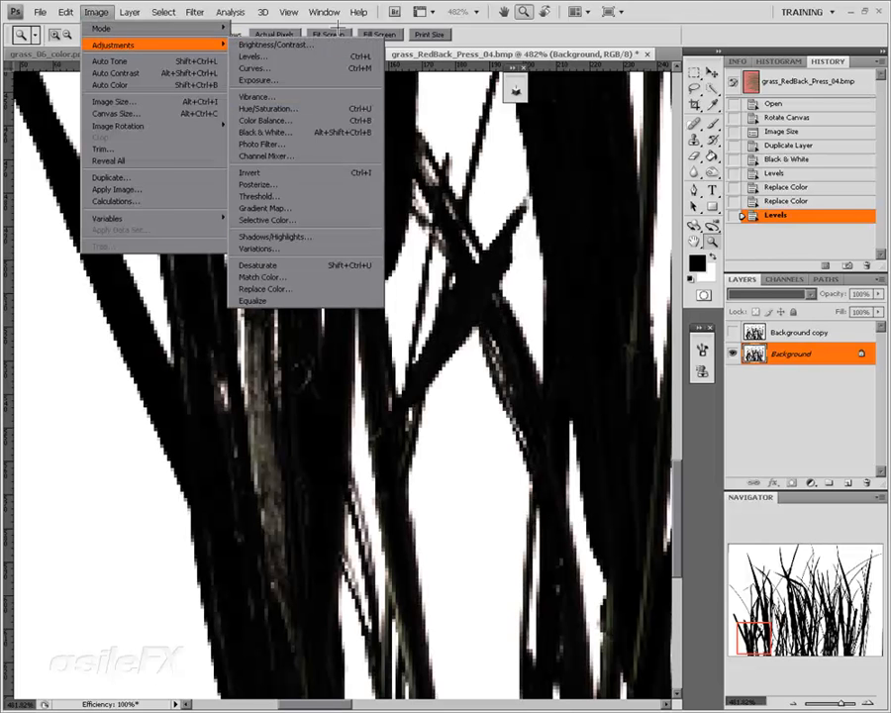
click(268, 132)
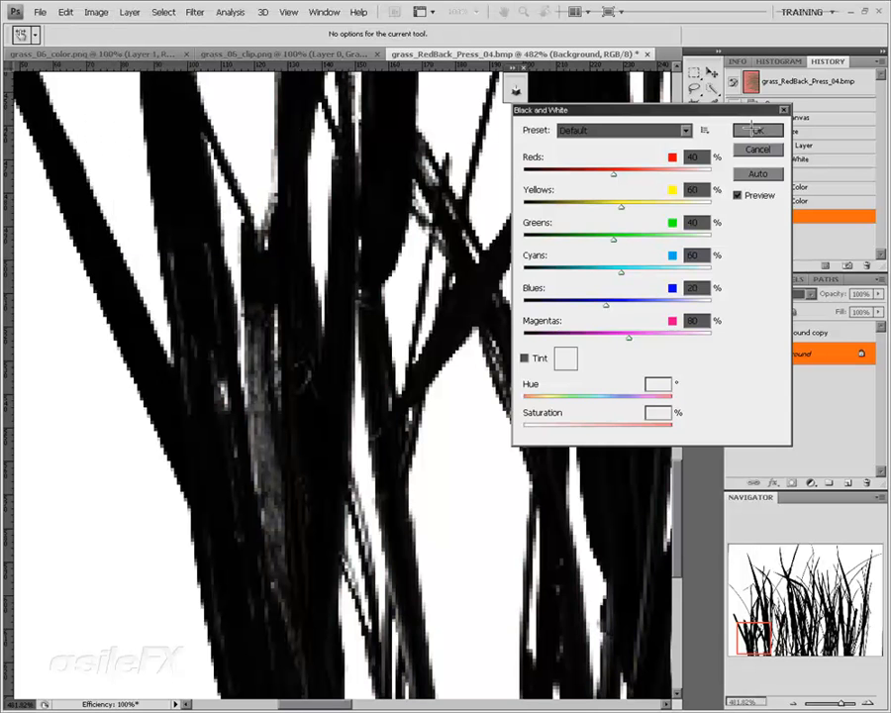
click(744, 132)
- Compare the desaturated Background silhouette with the Background copy on the close-up stems by switching the copy's visibility
click(732, 333)
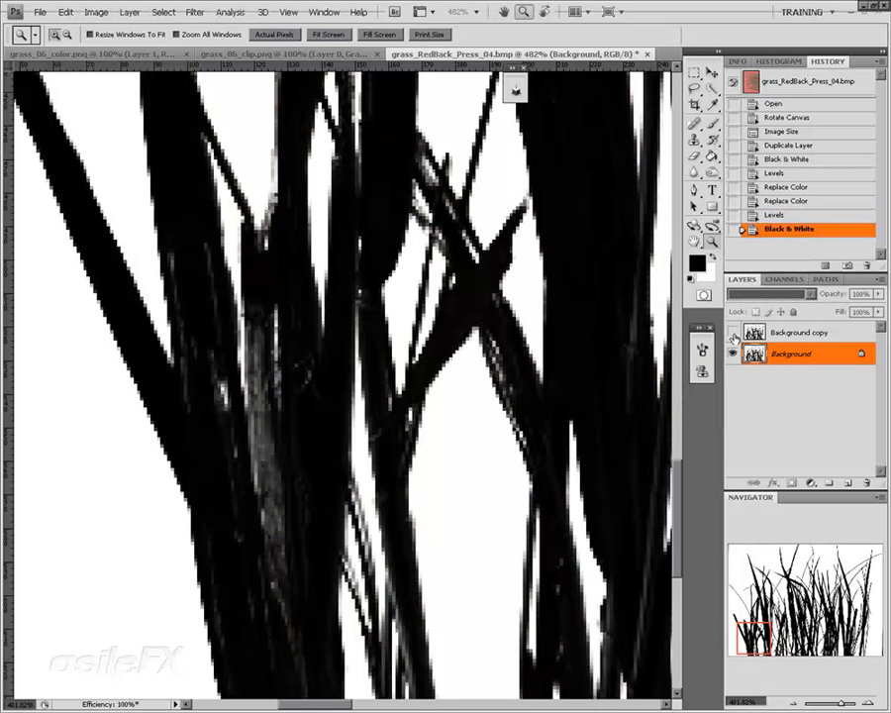
click(733, 334)
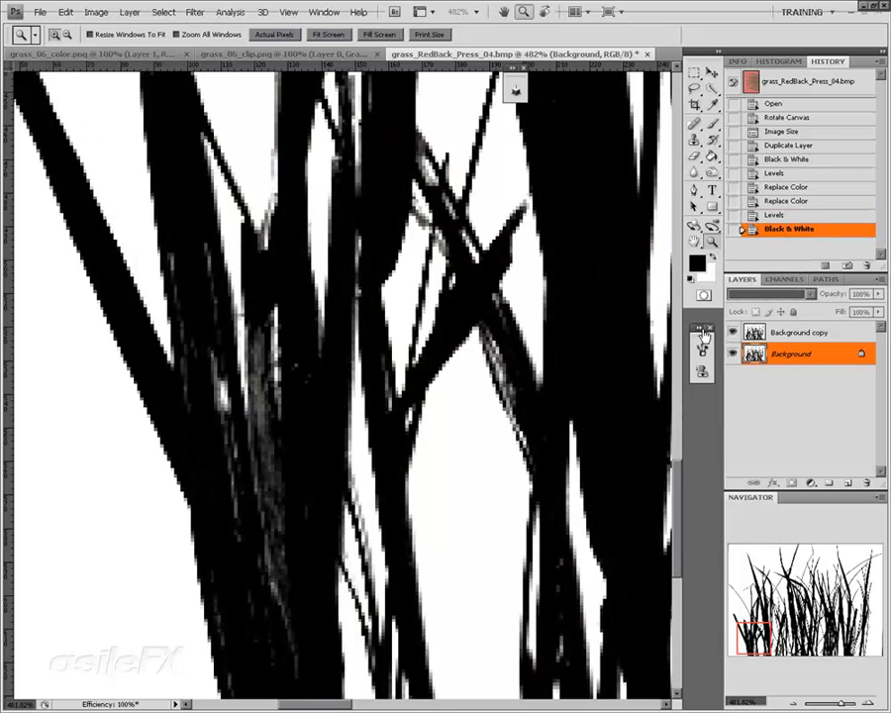
click(733, 333)
click(732, 334)
click(733, 334)
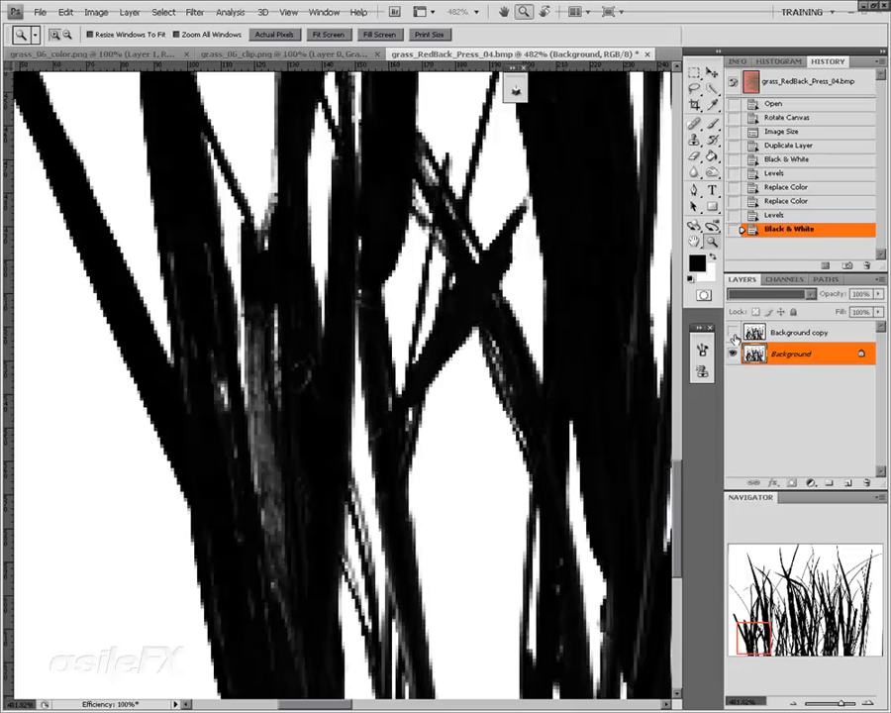
click(733, 333)
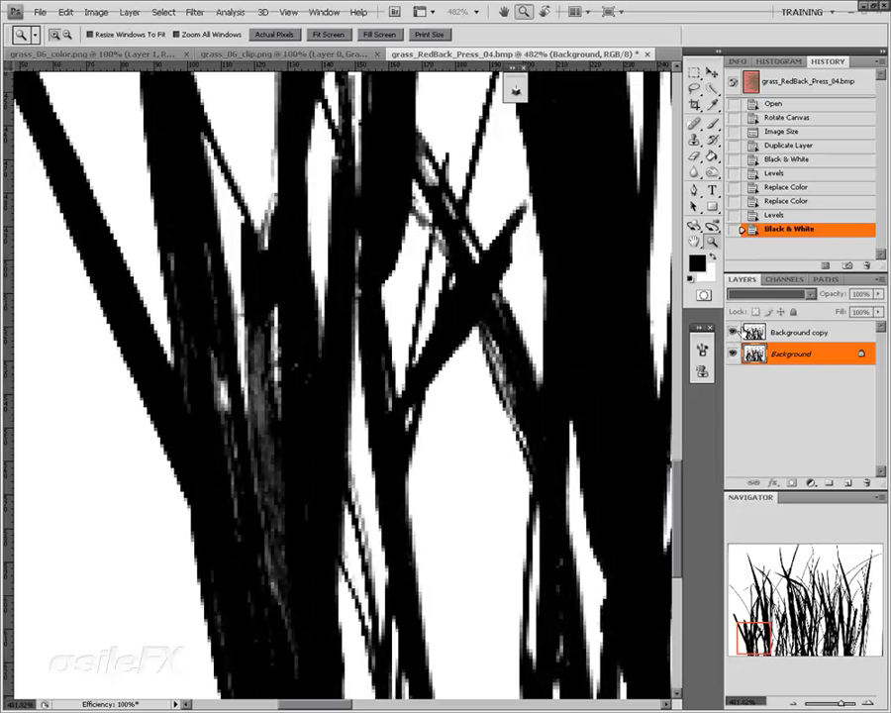
click(745, 334)
click(733, 334)
click(733, 334)
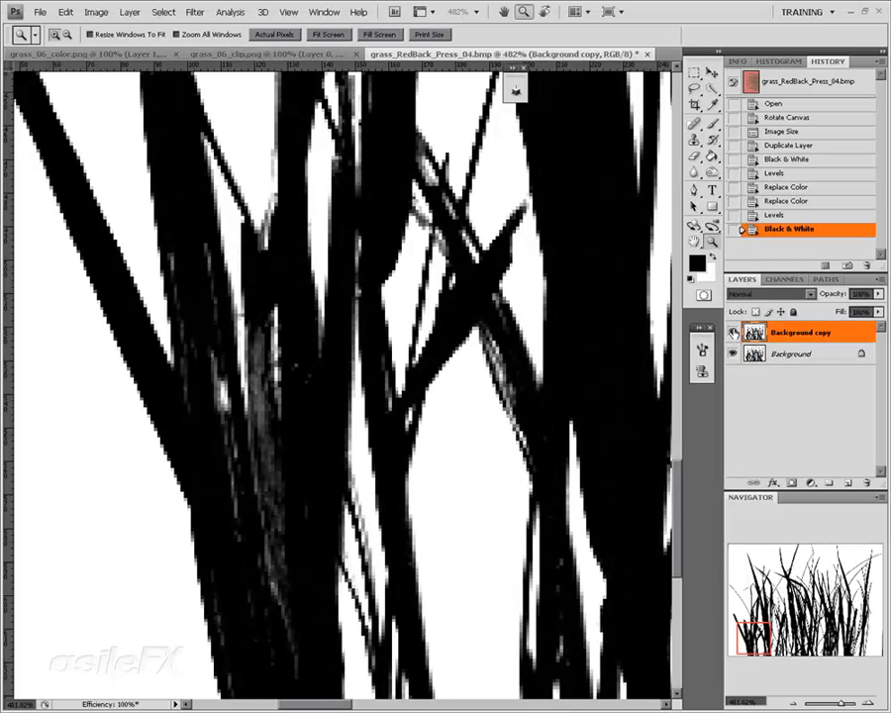
click(733, 333)
click(732, 334)
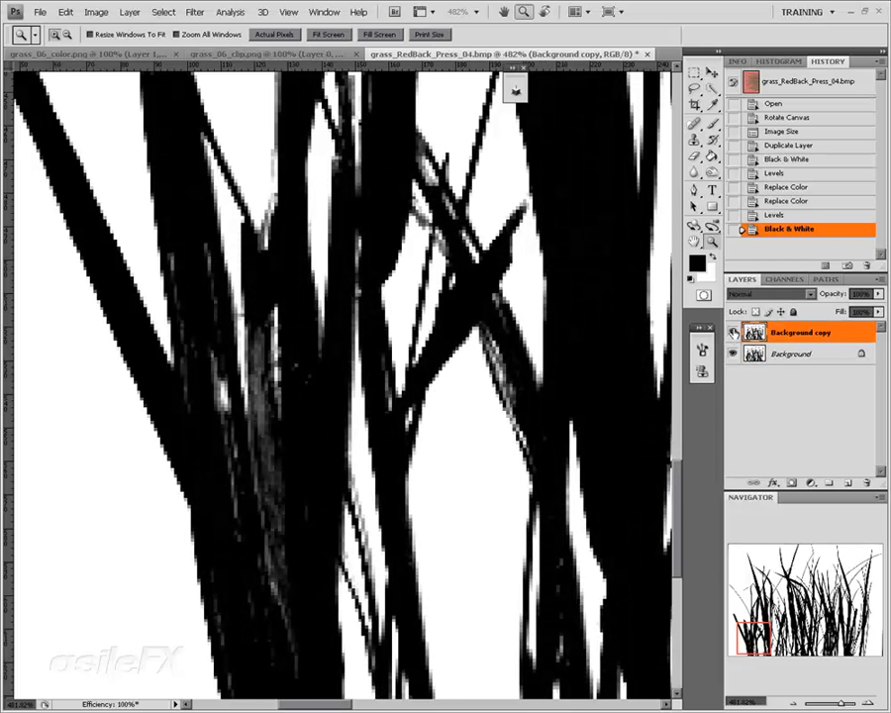
- Set the Background copy layer's blending mode to Darken to combine the two silhouettes
click(793, 702)
key(ctrl+minus)
key(ctrl+minus)
key(ctrl+minus)
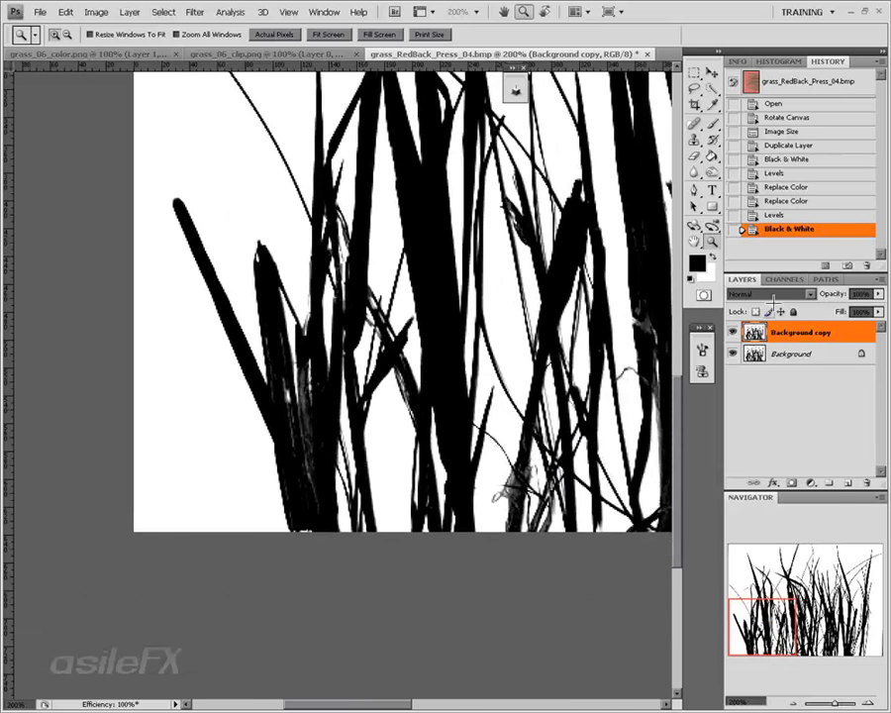
click(772, 294)
click(779, 335)
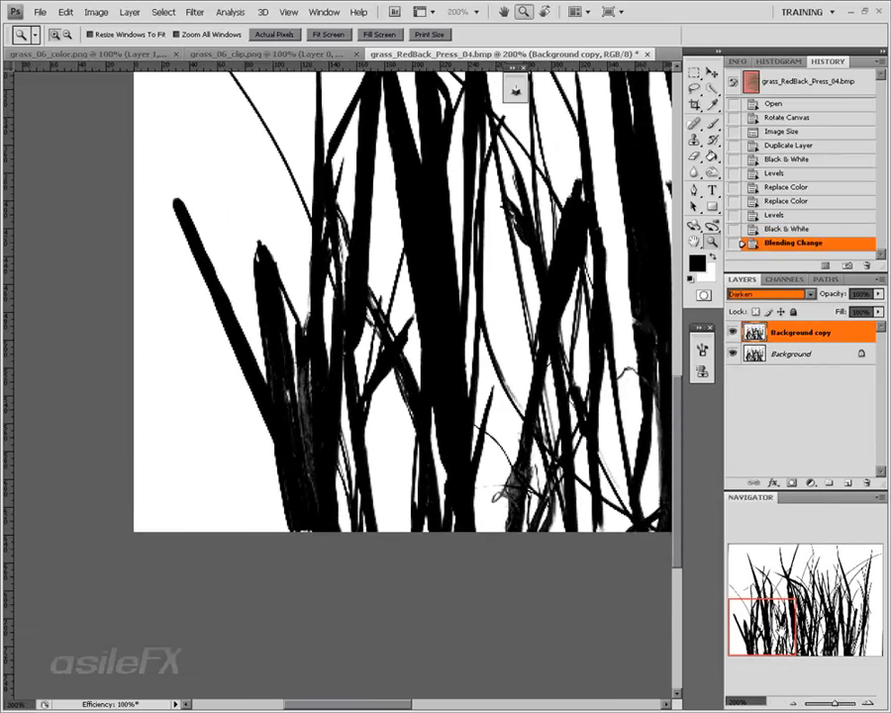
drag(549, 444, 278, 609)
key(ctrl+minus)
key(ctrl+minus)
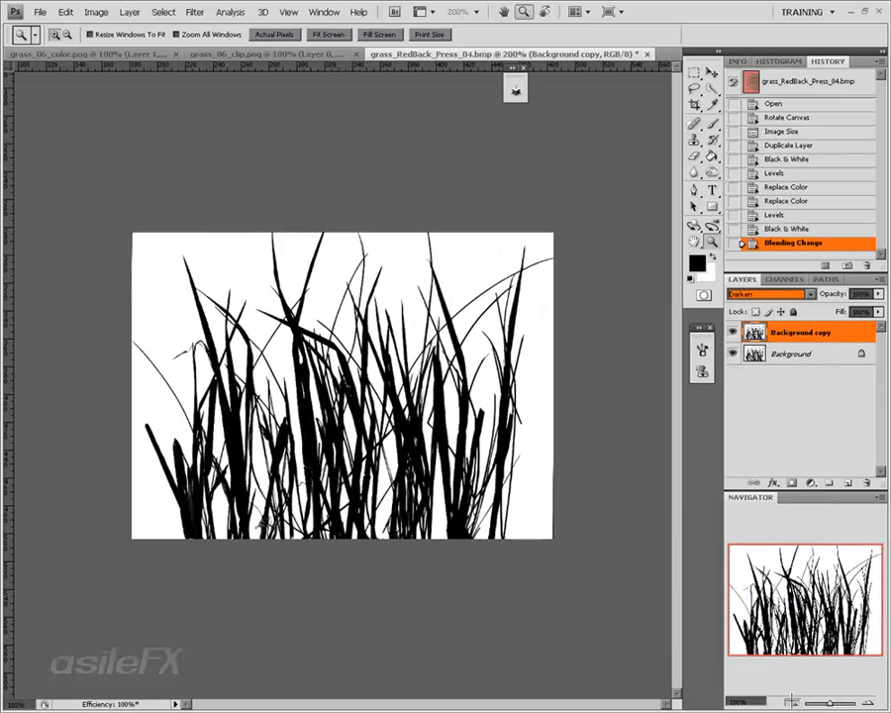
key(ctrl+plus)
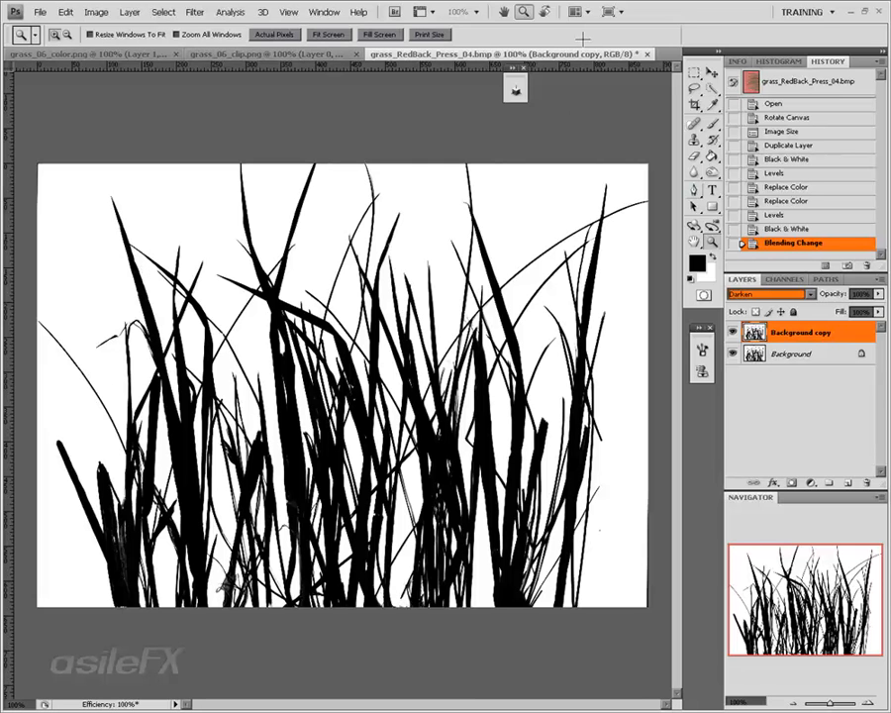
- Revert the document to its state just after the Image Size change
click(803, 81)
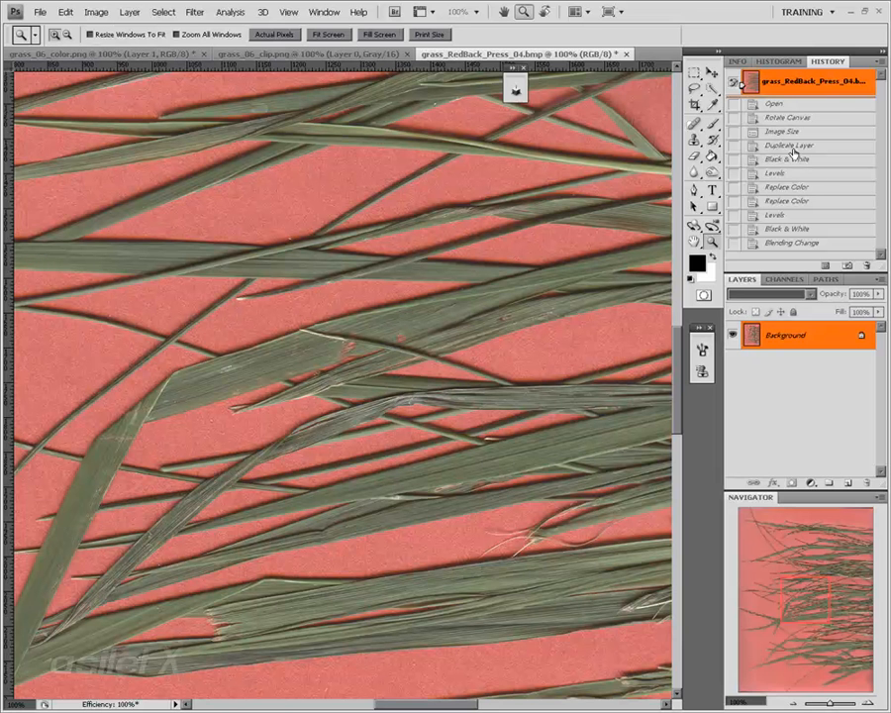
click(790, 117)
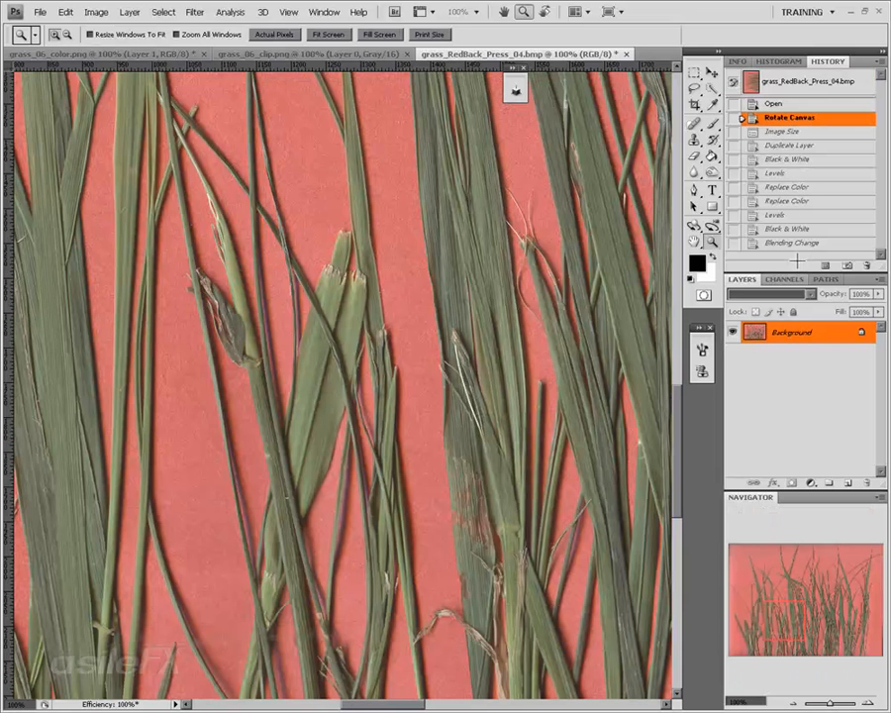
click(797, 131)
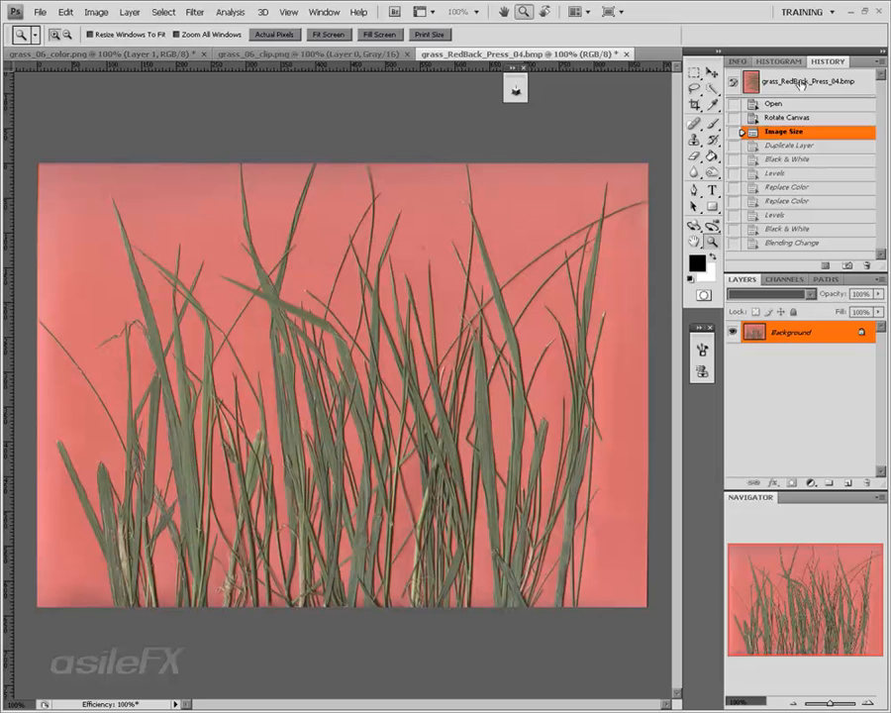
- Start Replace Color on the red backdrop and take a muted grass-blade green as the result color
click(96, 12)
mouse_move(127, 44)
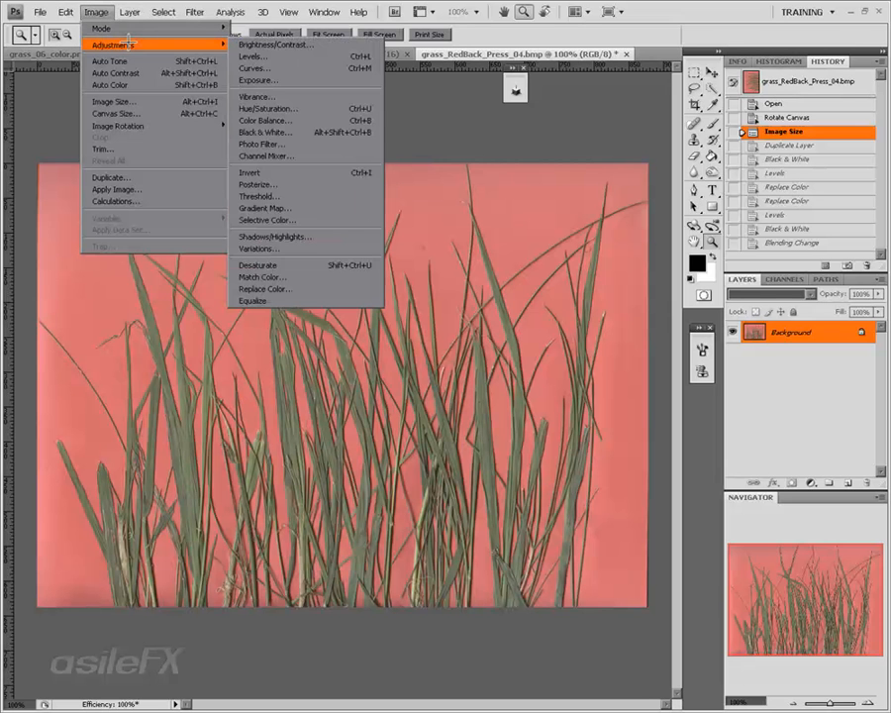
click(265, 289)
click(268, 210)
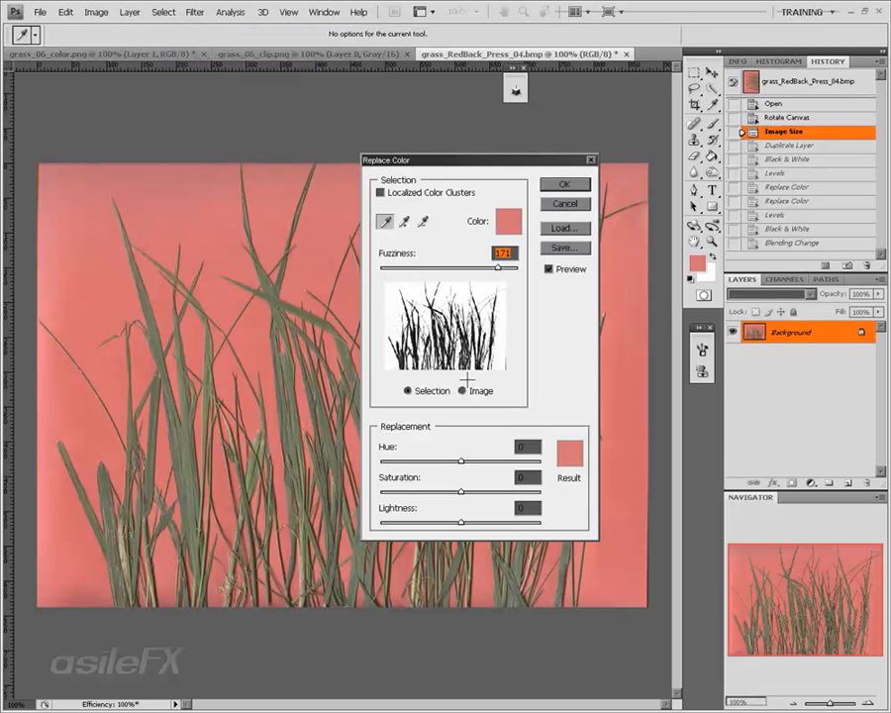
drag(461, 461, 516, 462)
click(569, 453)
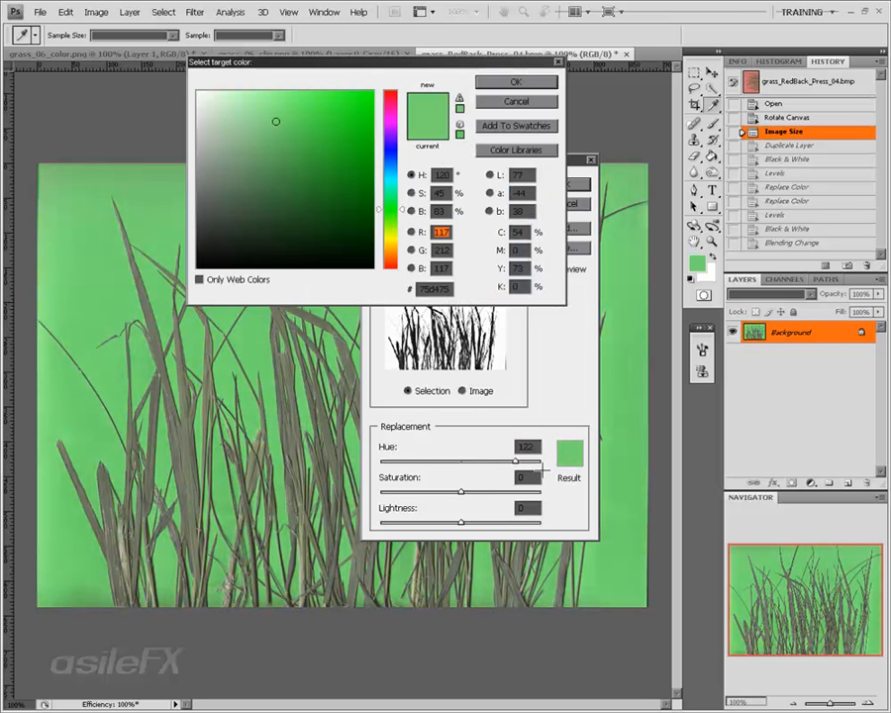
click(202, 471)
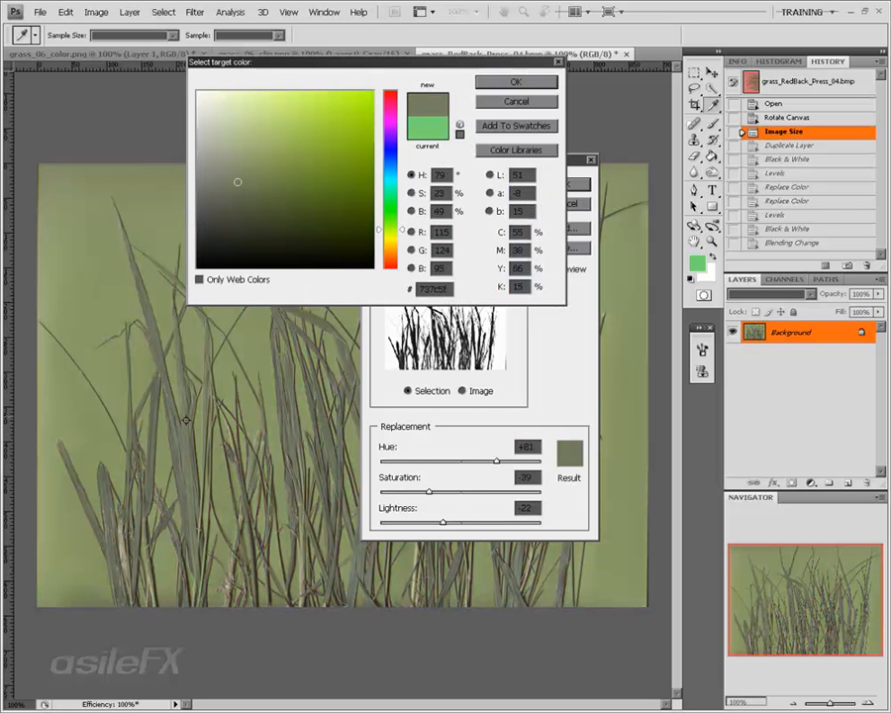
key(Return)
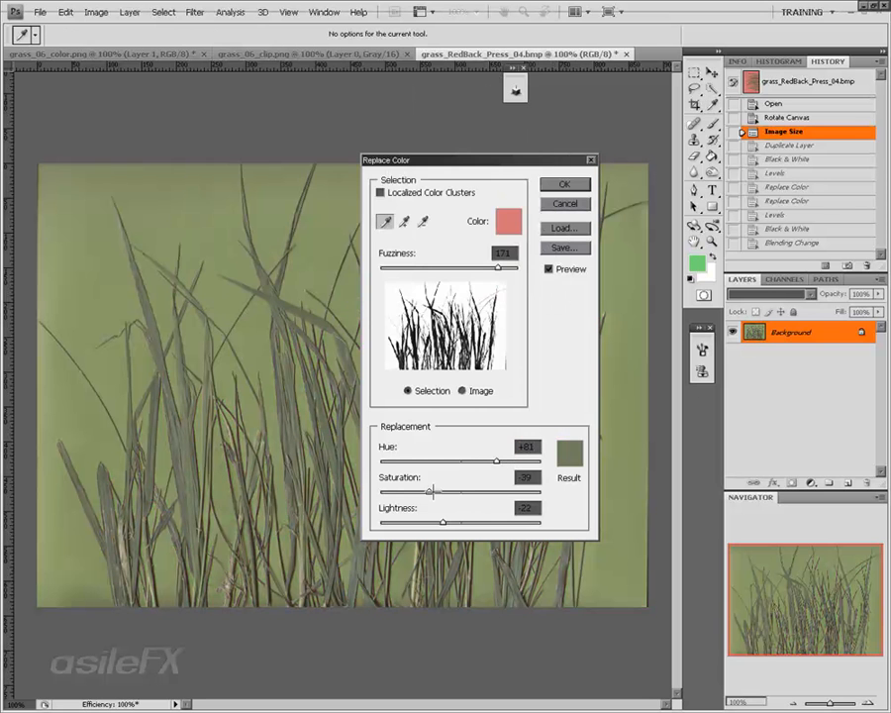
- Set the replacement saturation to -58 and the fuzziness to 200, and apply Replace Color
mouse_move(428, 492)
mouse_down()
mouse_move(393, 491)
mouse_move(417, 492)
mouse_up()
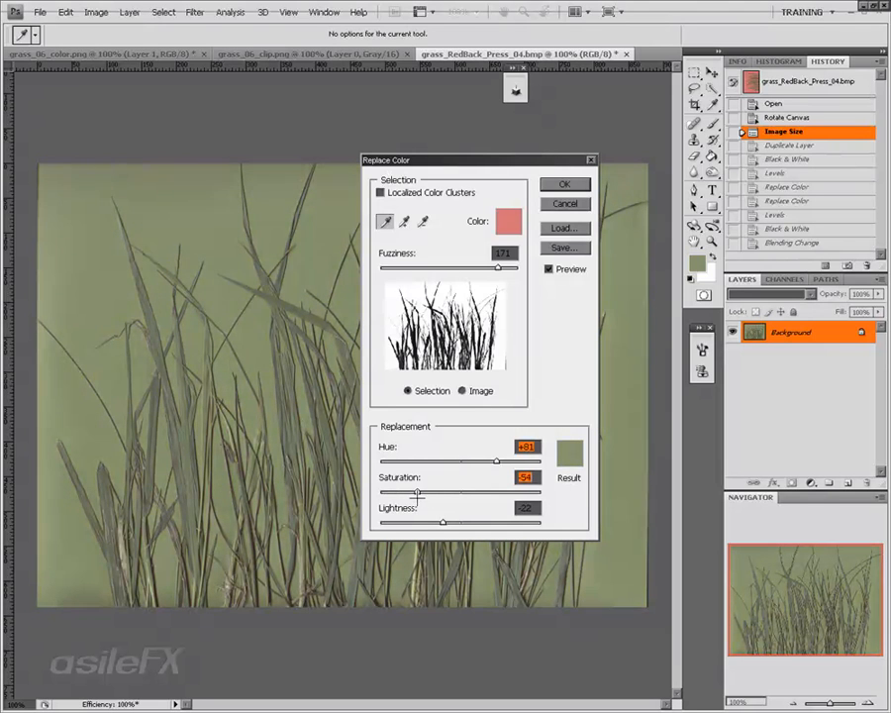
drag(498, 267, 521, 268)
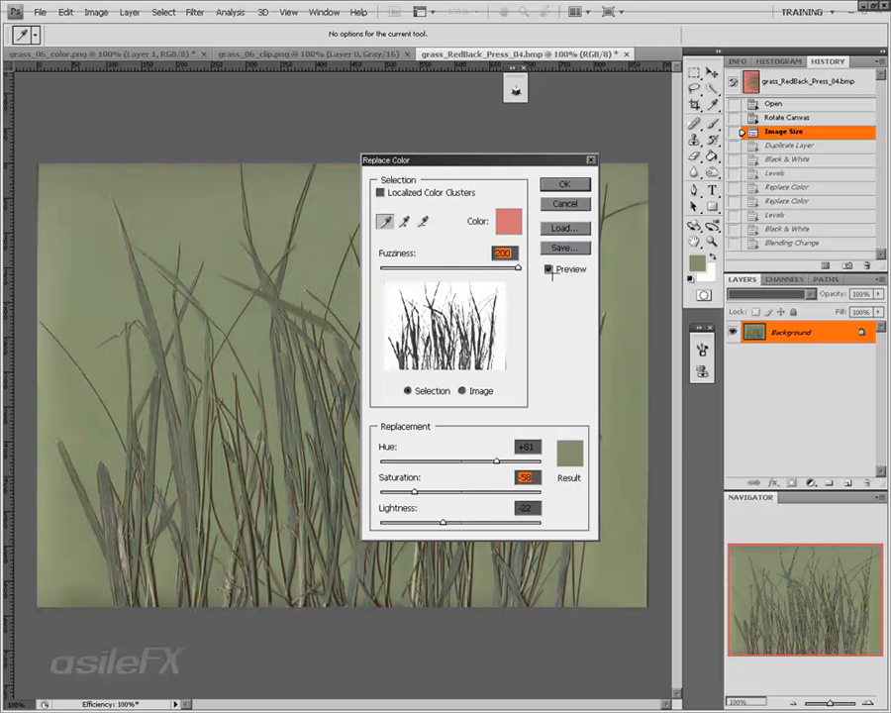
click(547, 185)
key(z)
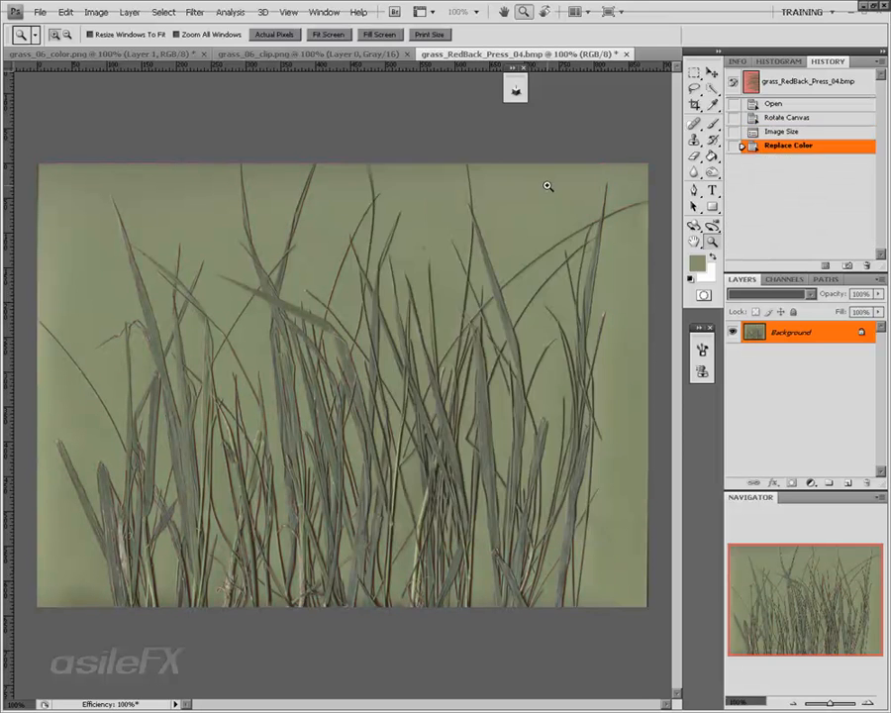
- Inspect the recolored grass up close and apply Black & White with Reds 118%, Yellows 27% and Cyans 142%
key(ctrl+plus)
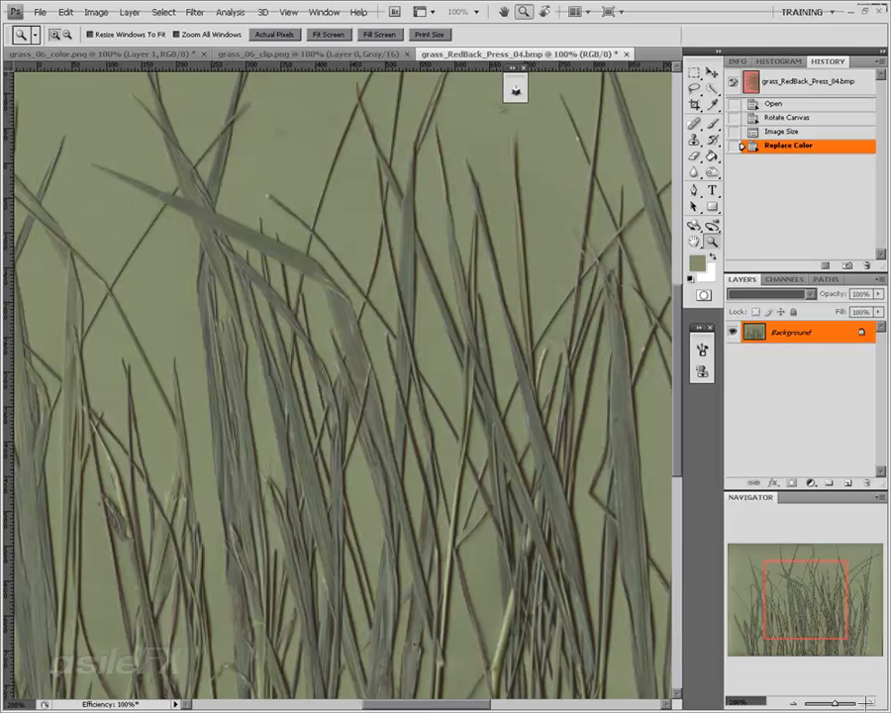
mouse_move(830, 584)
mouse_down()
mouse_move(774, 637)
mouse_move(882, 585)
mouse_move(826, 597)
mouse_up()
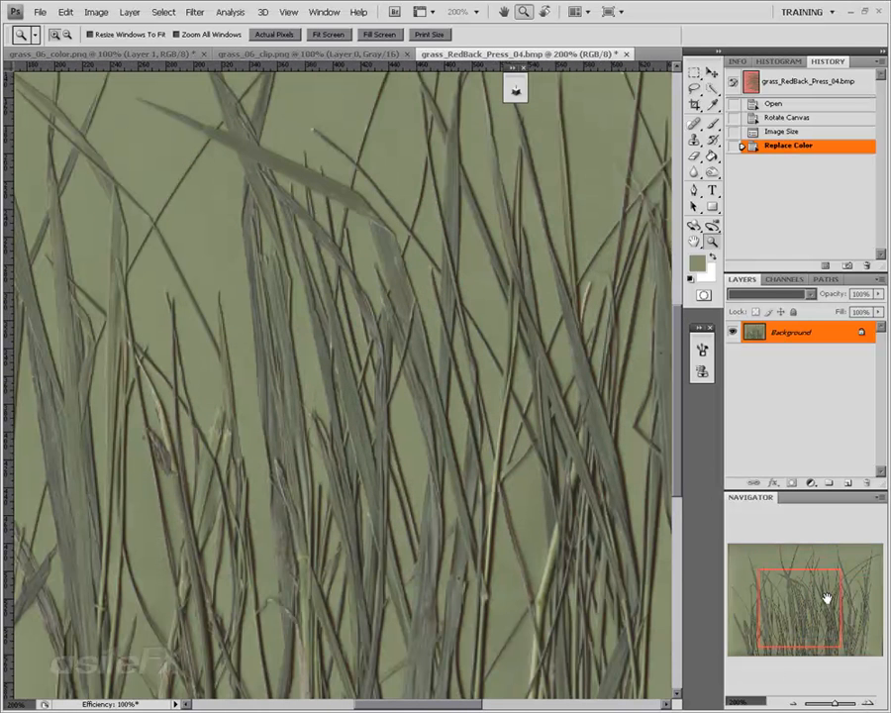
click(792, 704)
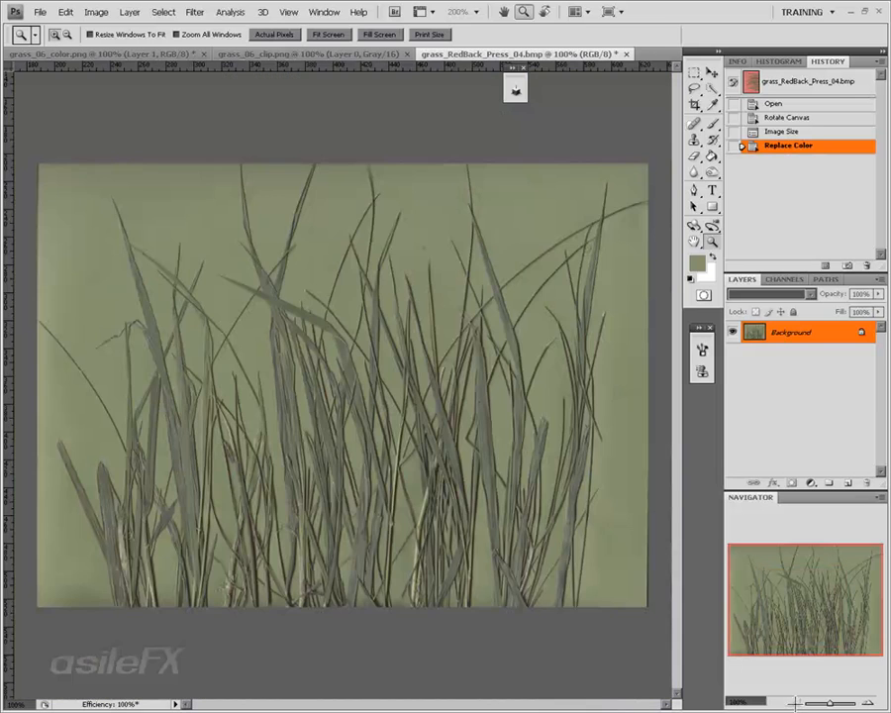
click(869, 701)
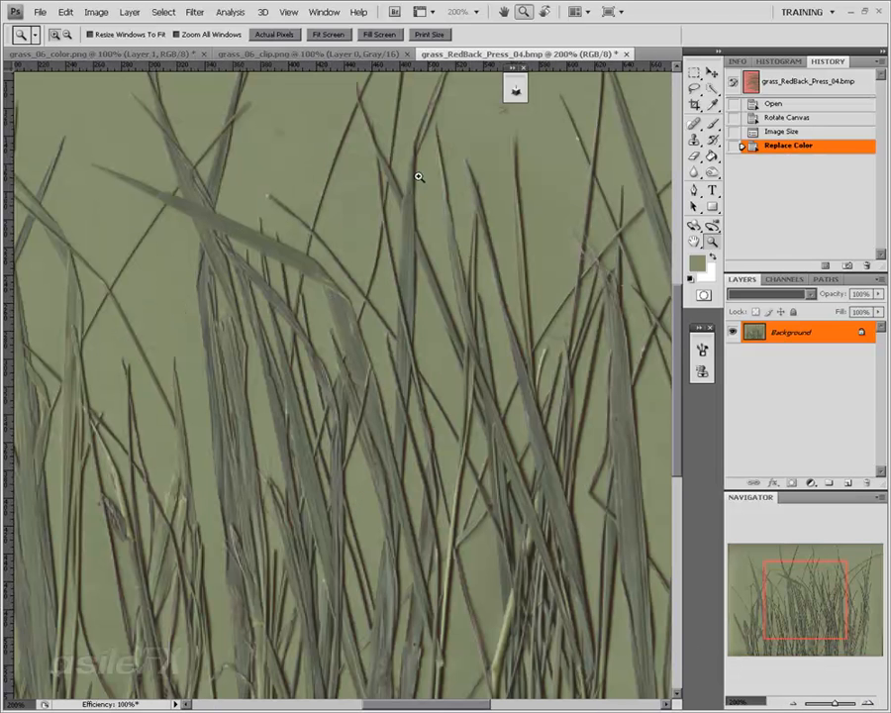
click(96, 12)
mouse_move(155, 45)
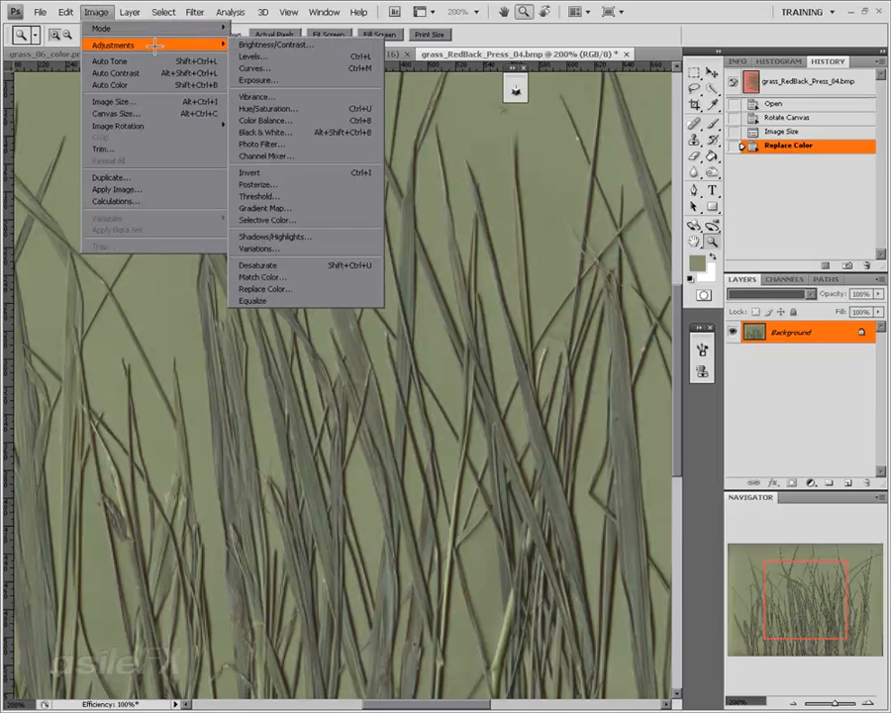
click(283, 132)
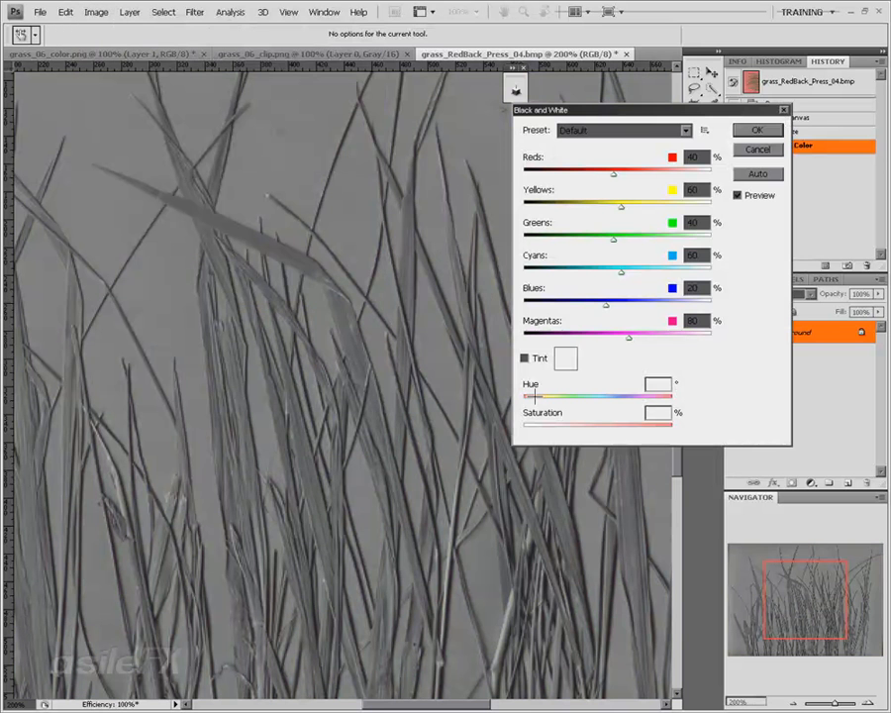
drag(622, 204, 642, 189)
click(621, 270)
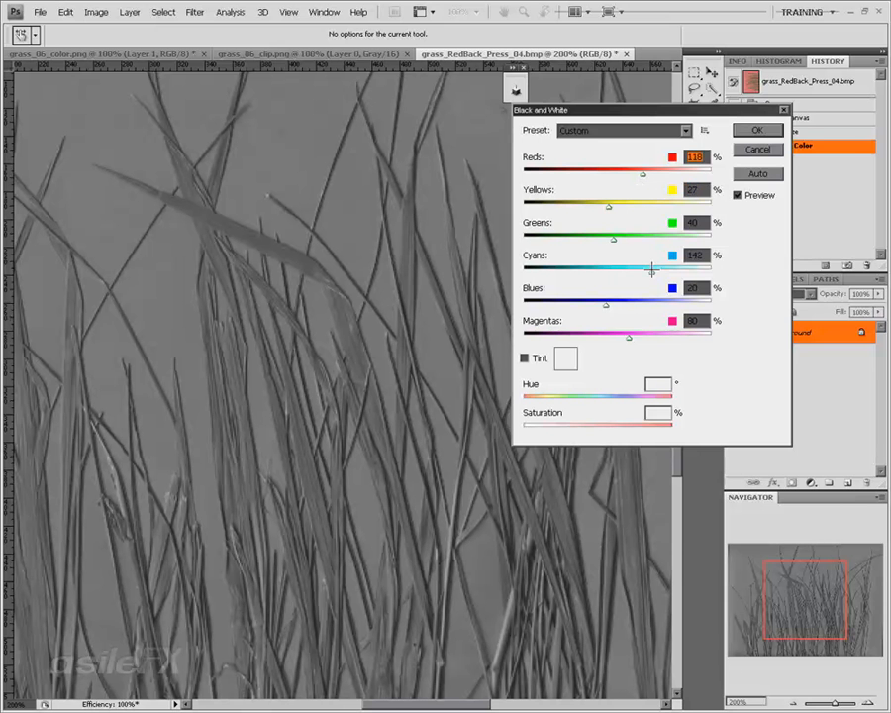
key(Return)
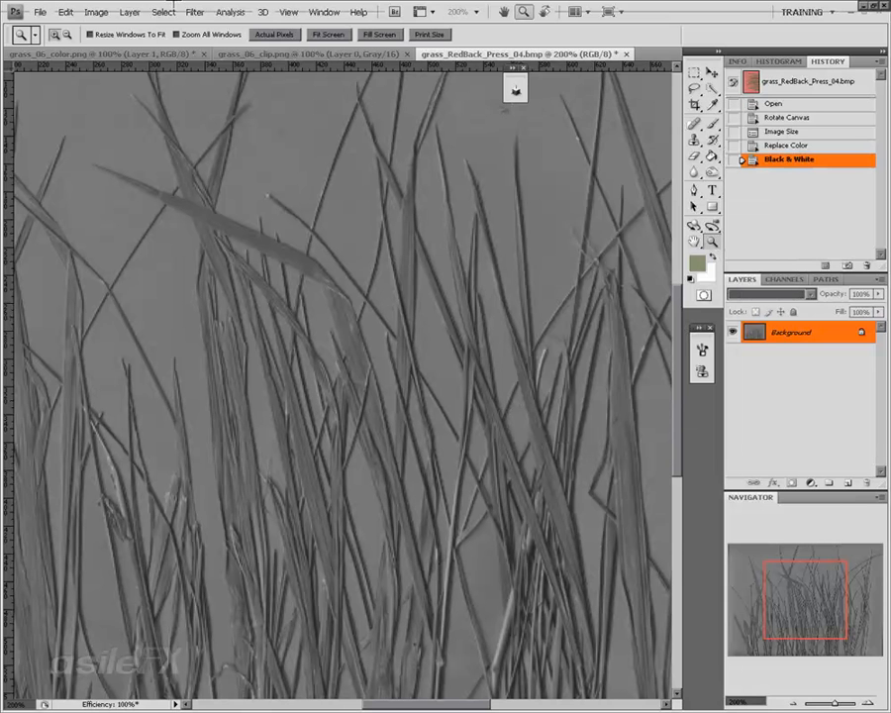
- Apply Reduce Noise to the Background layer with strength 10 and Preserve Details at 9%
click(194, 12)
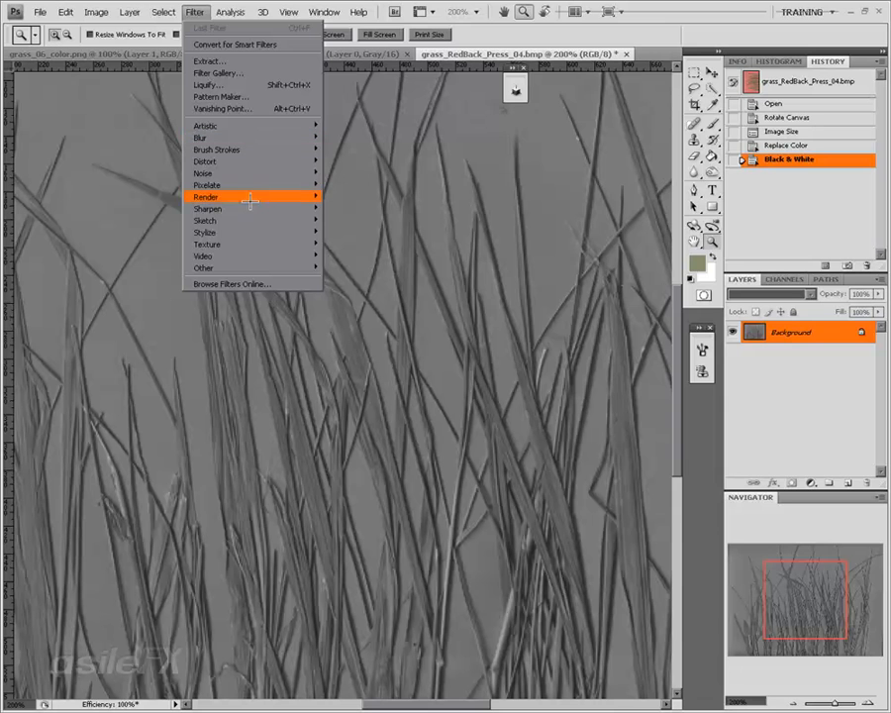
mouse_move(256, 173)
click(388, 219)
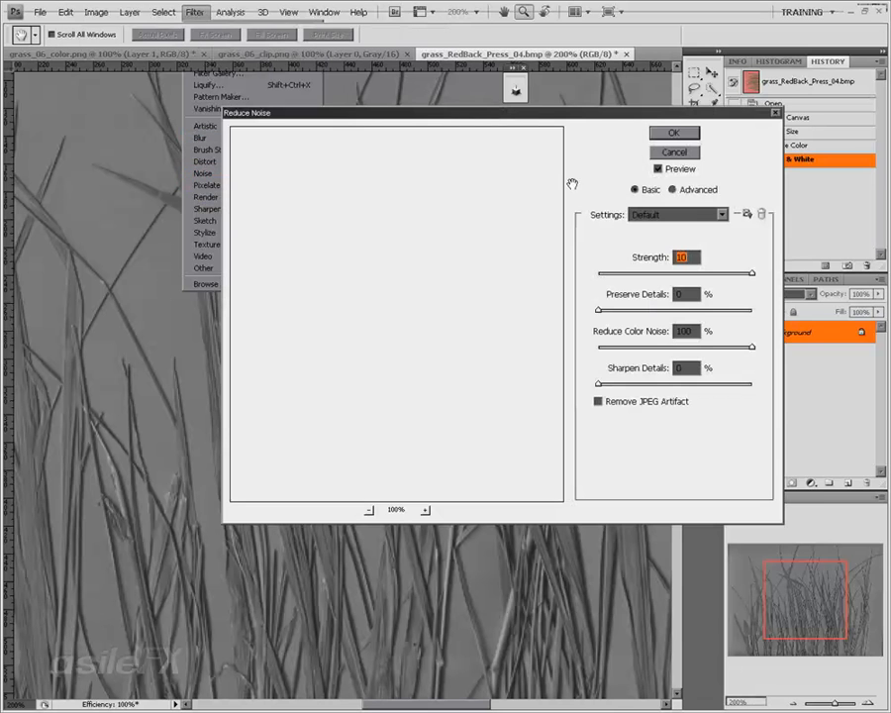
drag(598, 310, 613, 310)
click(676, 134)
key(z)
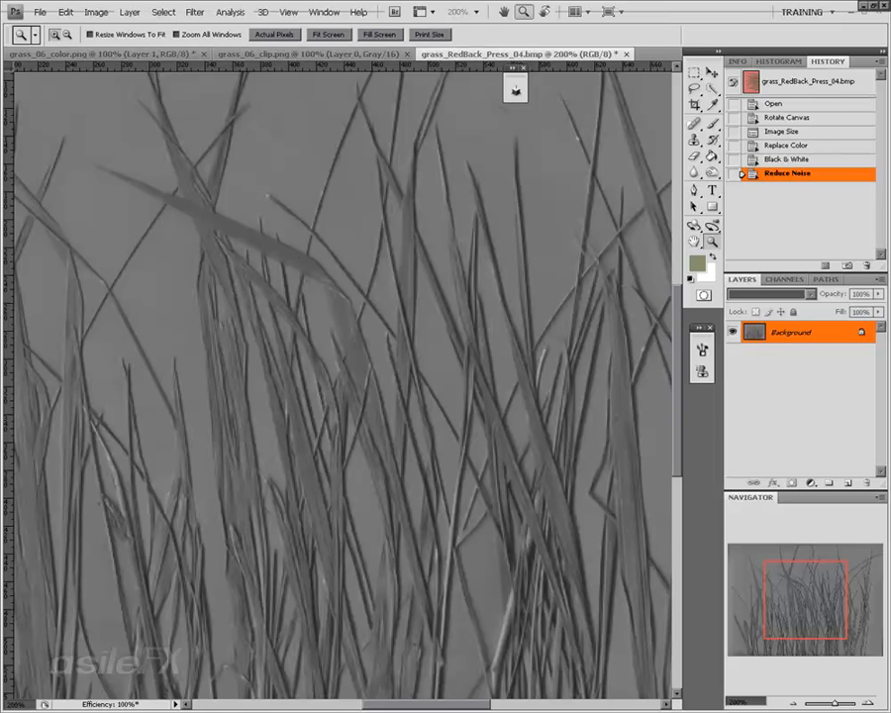
- Brighten the grayscale grass with Levels, using input values 32, 2.38 and 159 and an output black of 75
drag(804, 599, 795, 638)
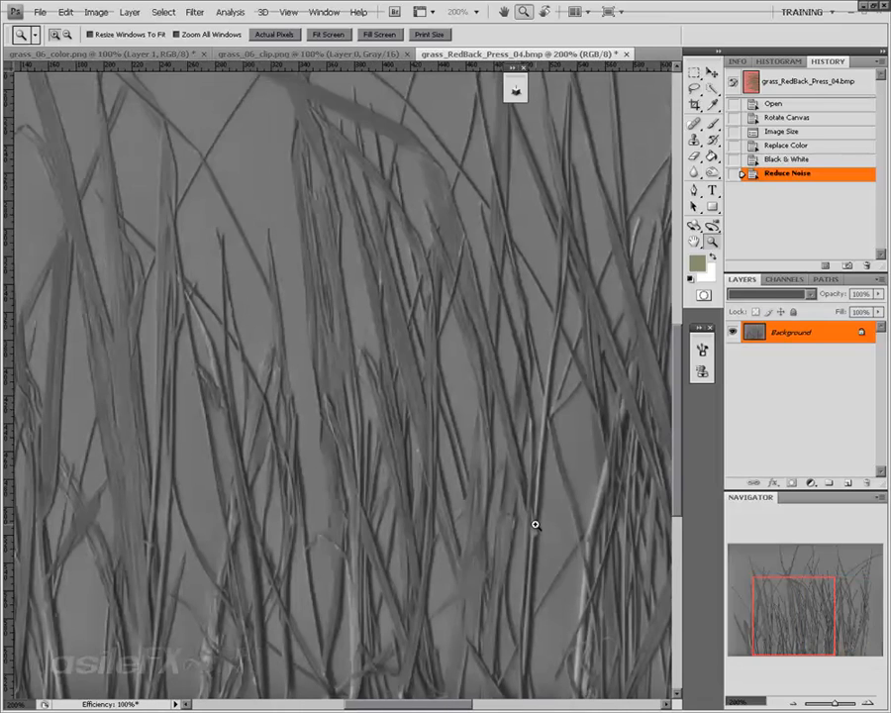
key(ctrl+l)
drag(816, 218, 750, 219)
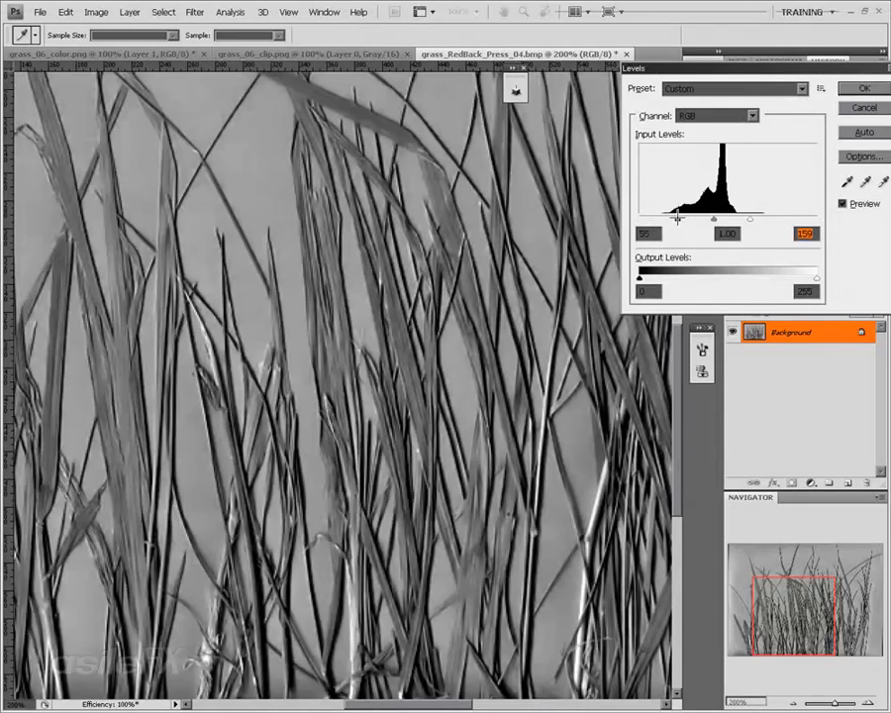
drag(639, 219, 678, 219)
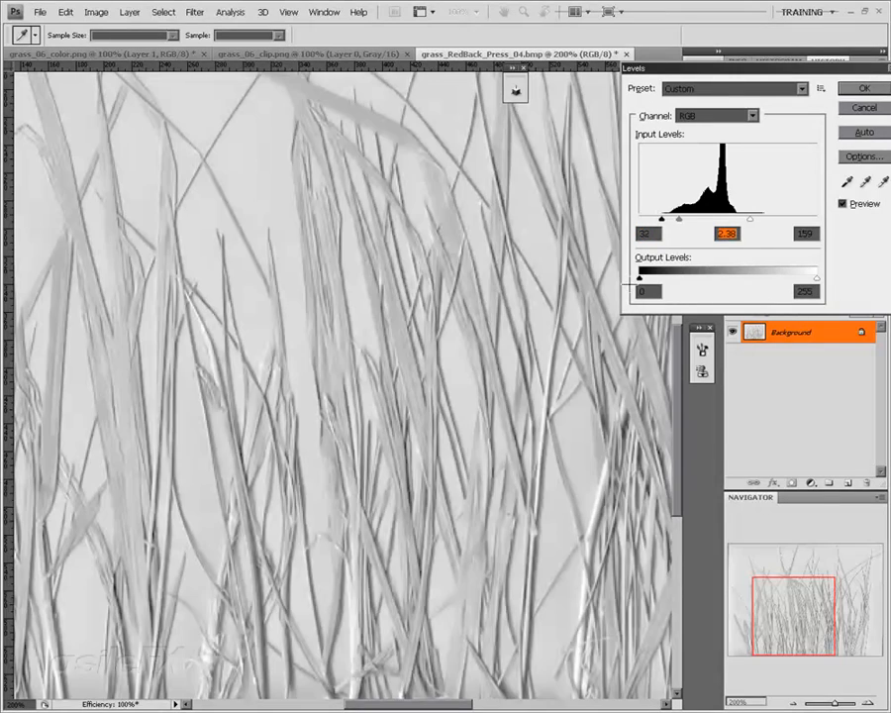
drag(640, 278, 704, 276)
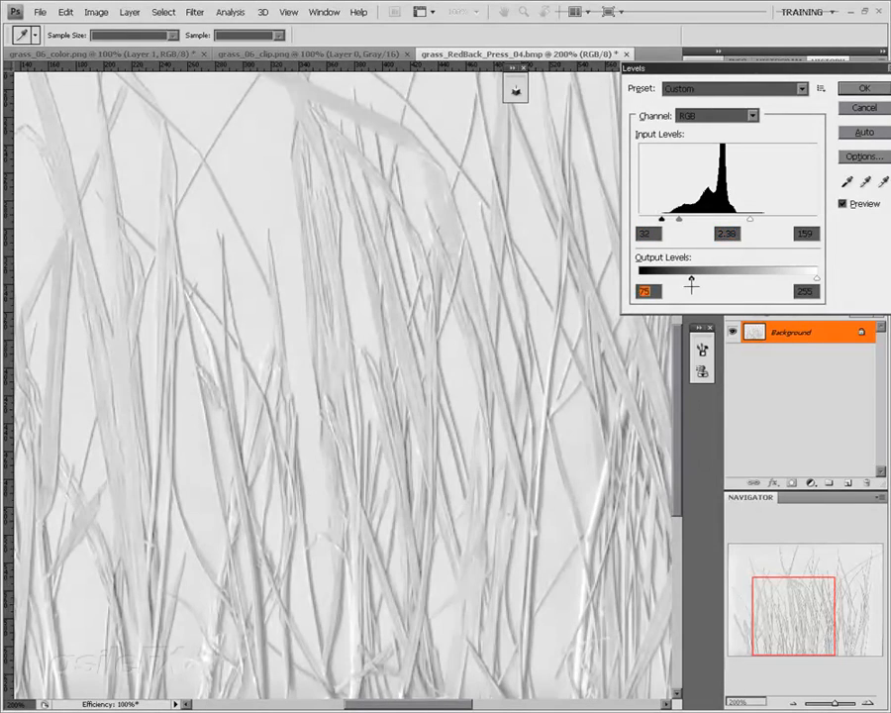
key(Return)
key(z)
- Apply a second Levels adjustment with a midtone value of 0.57 and a white input of 239
mouse_move(788, 594)
mouse_down()
mouse_move(769, 585)
mouse_move(771, 564)
mouse_move(802, 594)
mouse_up()
key(ctrl+l)
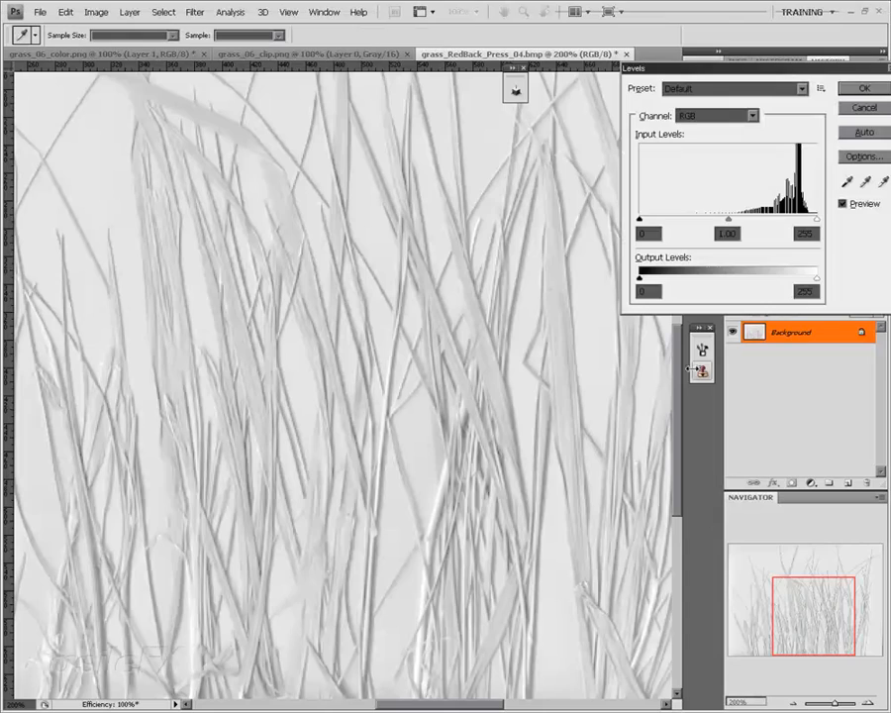
drag(725, 219, 749, 219)
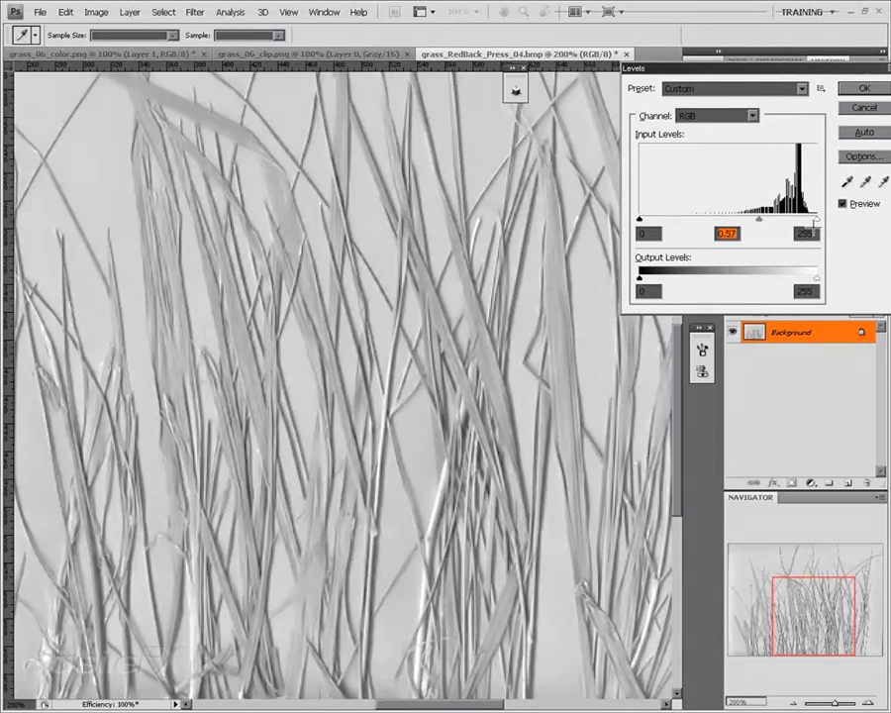
drag(817, 219, 802, 218)
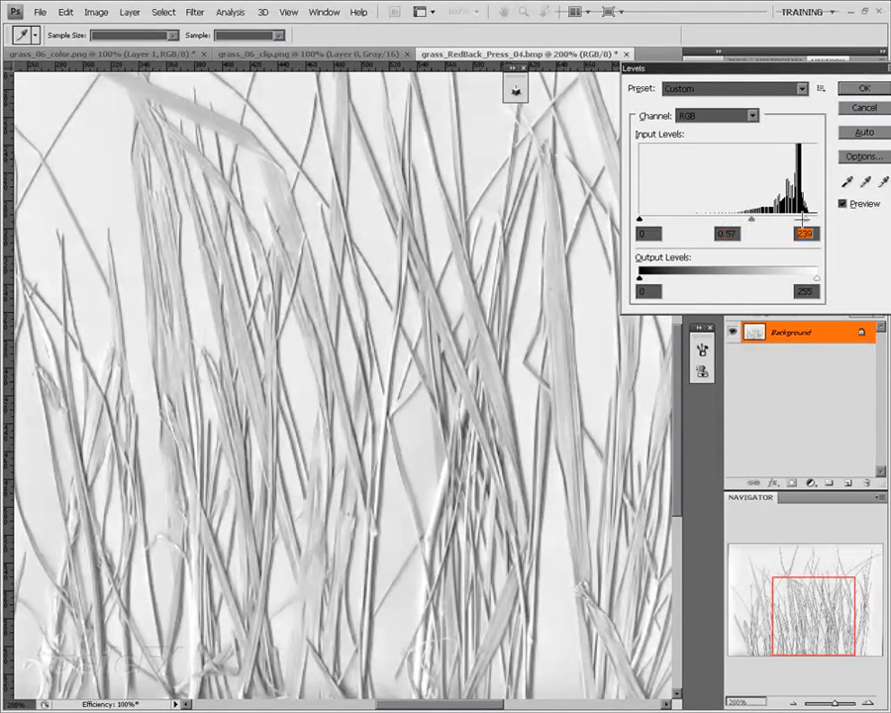
key(Return)
key(z)
- Smooth the grass with a Surface Blur of 12 pixels radius and a threshold of 12 levels
click(195, 12)
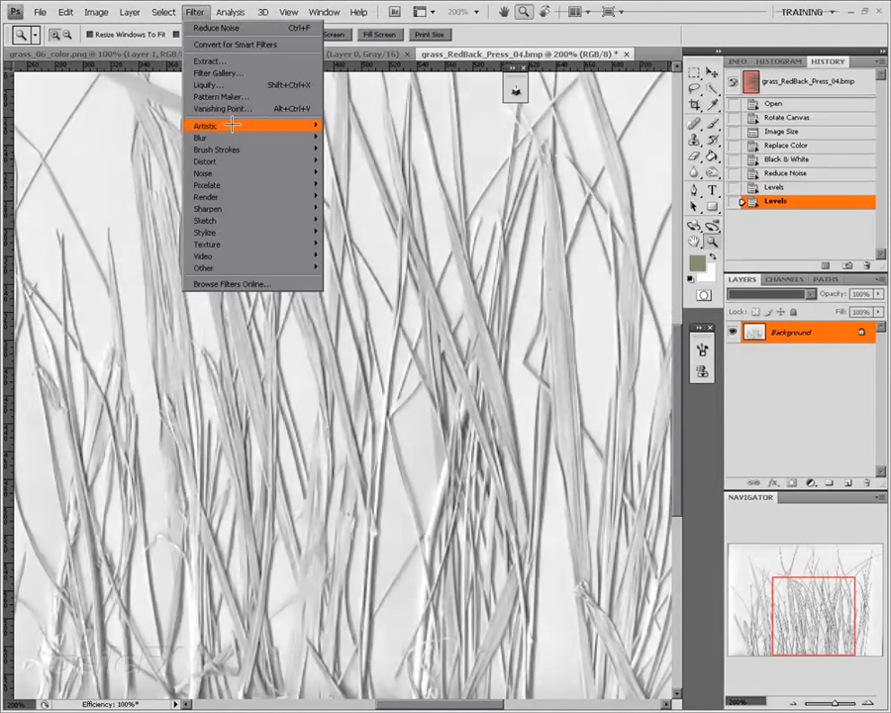
mouse_move(234, 137)
click(353, 256)
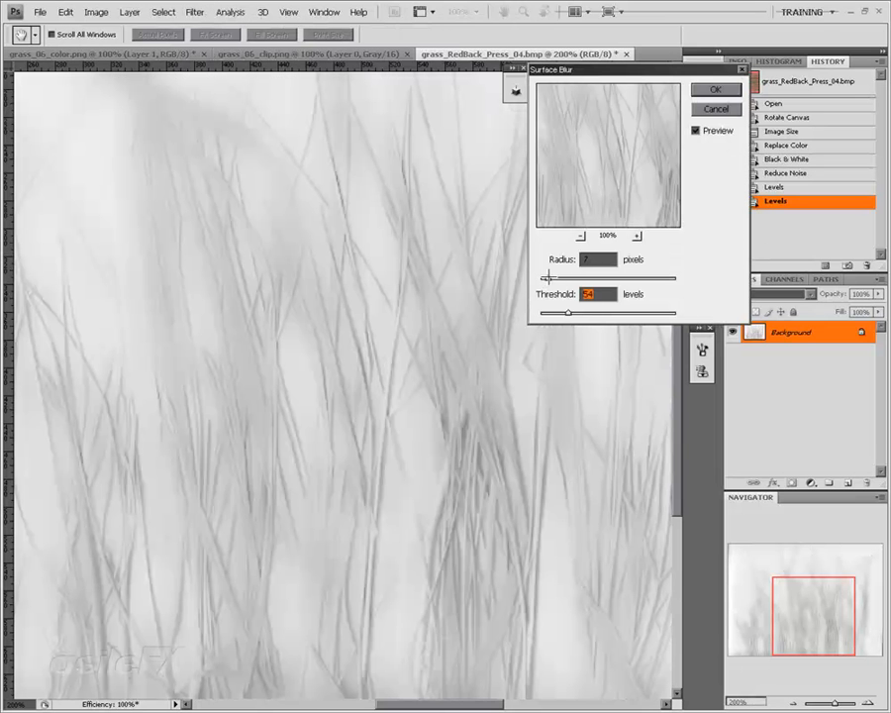
drag(562, 281, 544, 313)
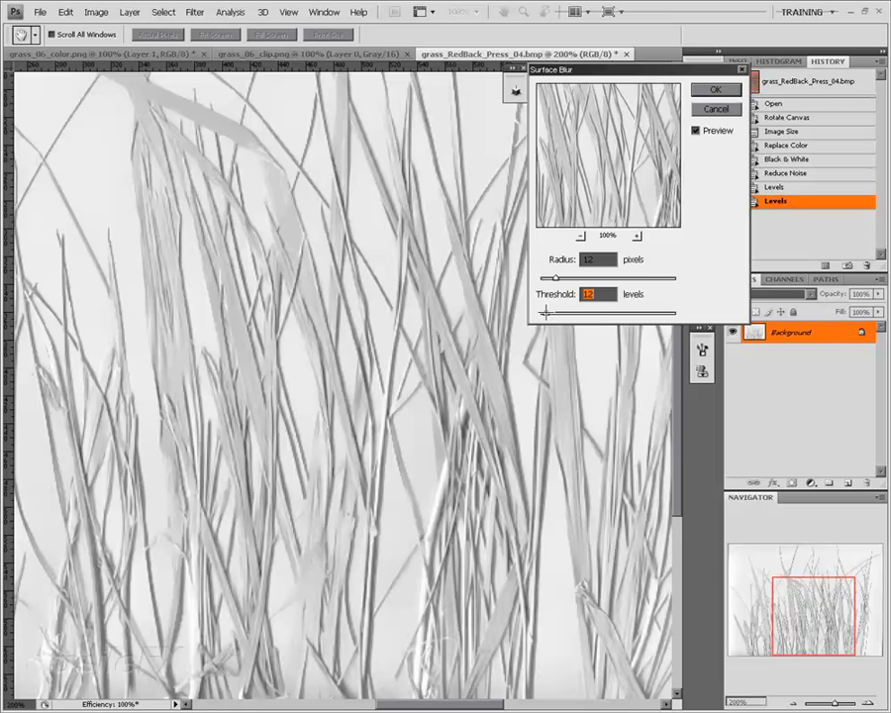
key(Return)
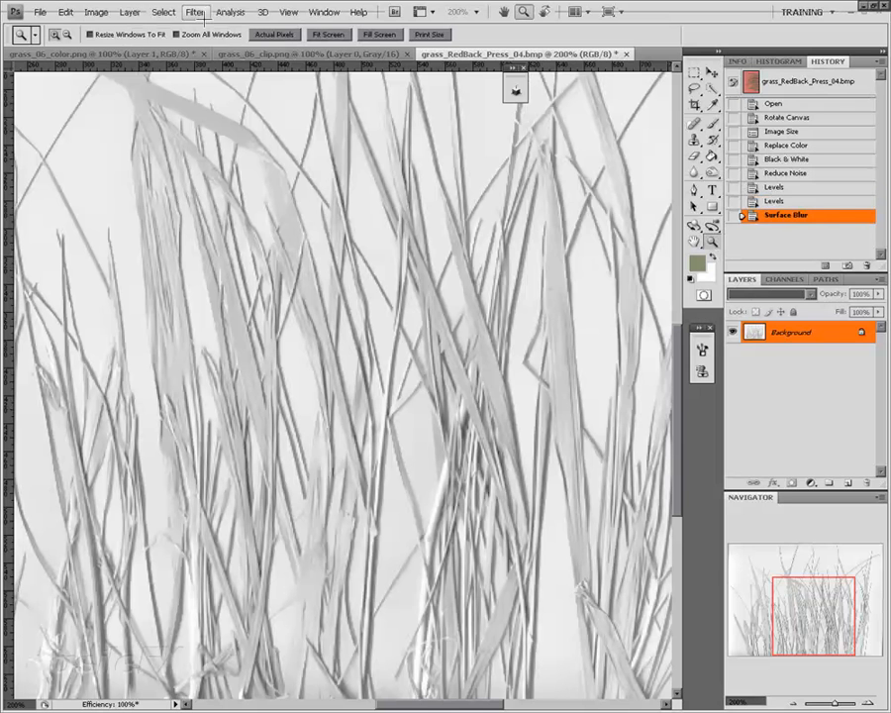
- Apply Reduce Noise with strength 10 twice in a row and check the whole image
click(194, 12)
mouse_move(297, 173)
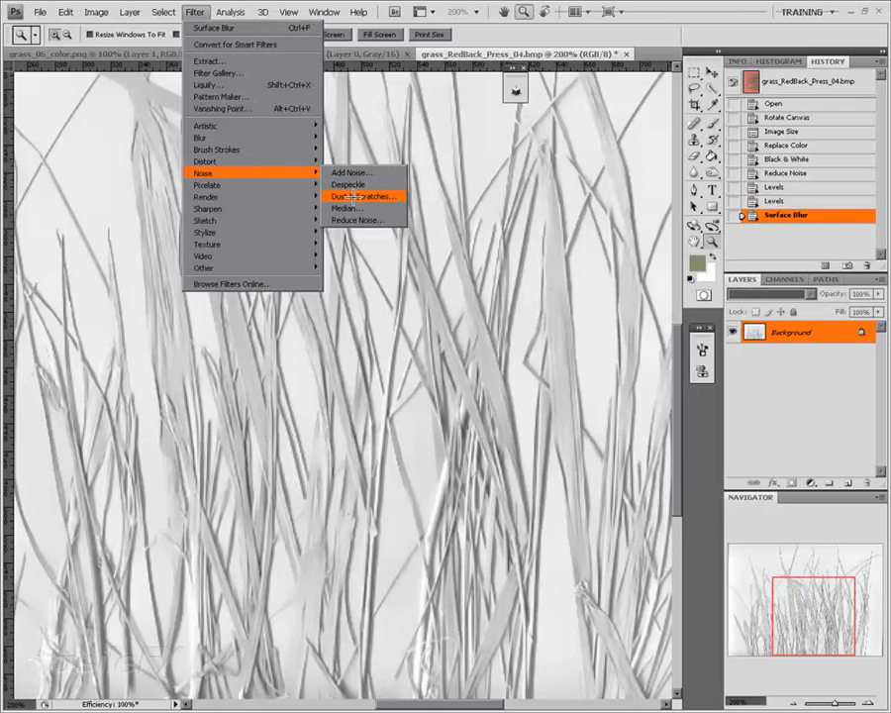
click(353, 219)
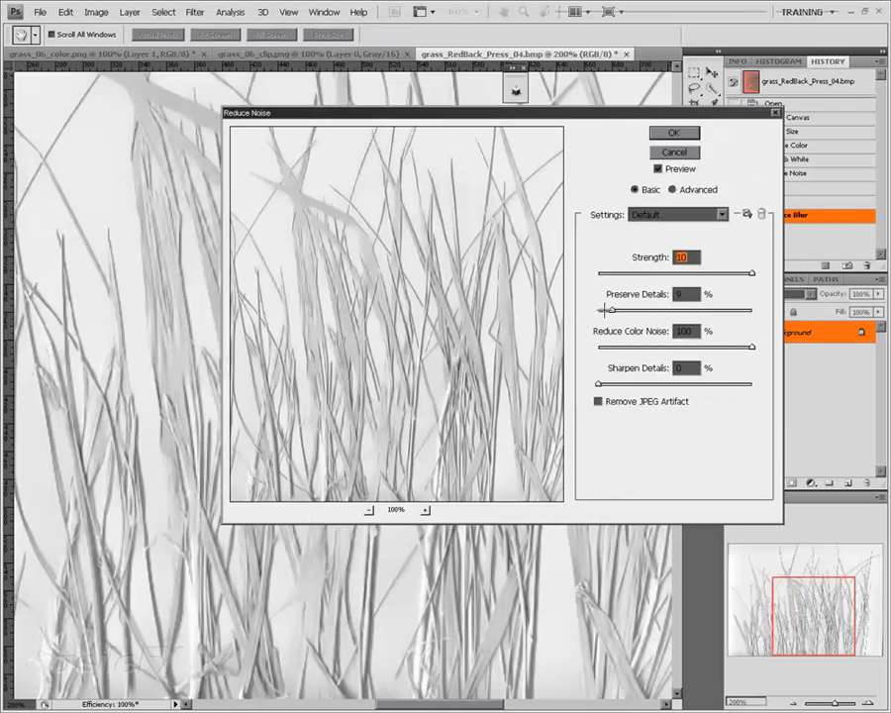
key(Return)
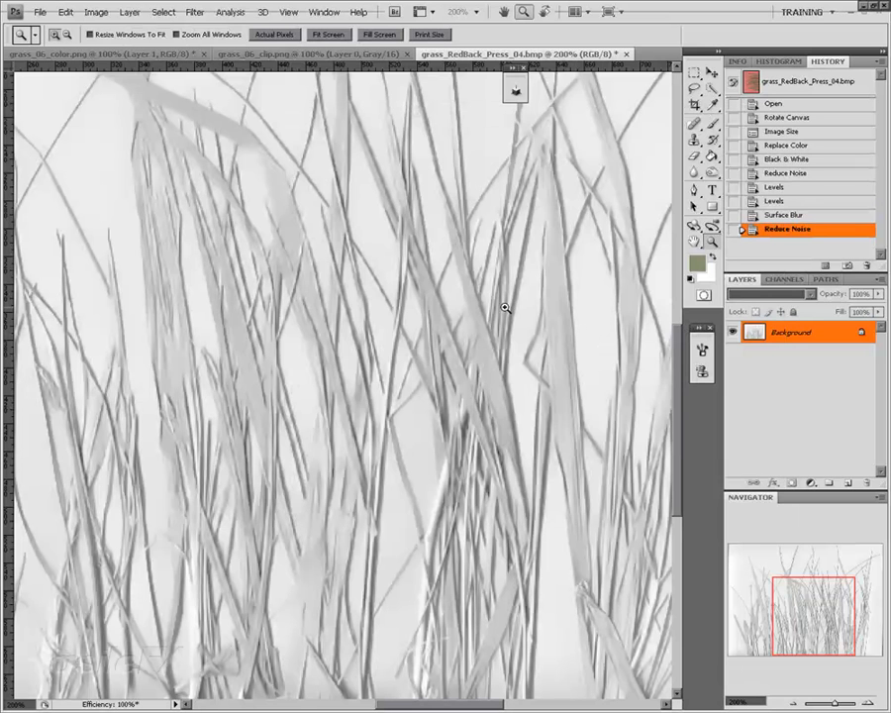
key(ctrl+f)
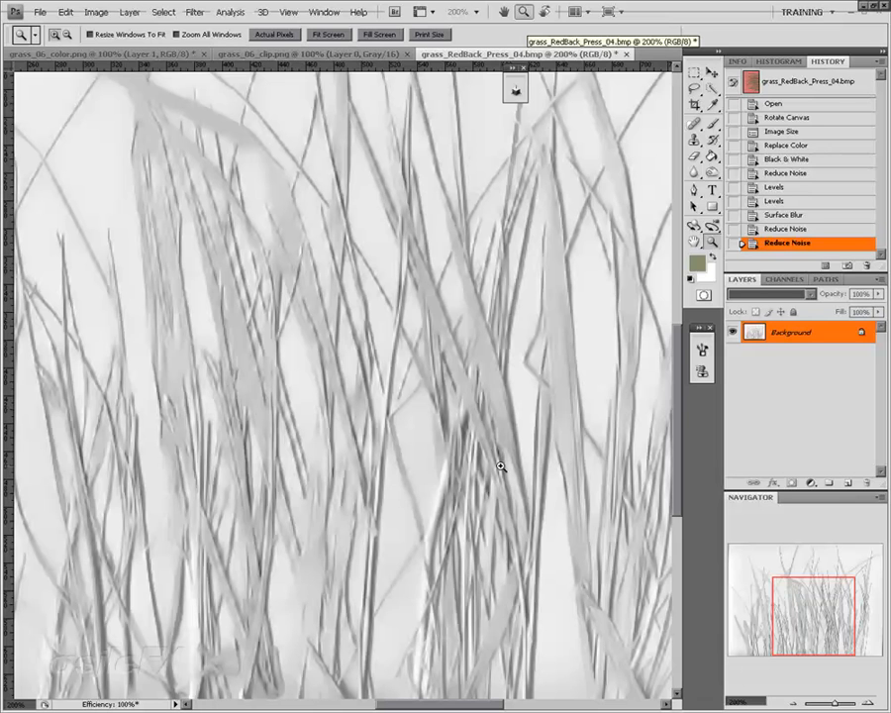
mouse_move(821, 624)
mouse_down()
mouse_move(832, 599)
mouse_move(789, 604)
mouse_move(806, 624)
mouse_move(820, 603)
mouse_up()
click(797, 702)
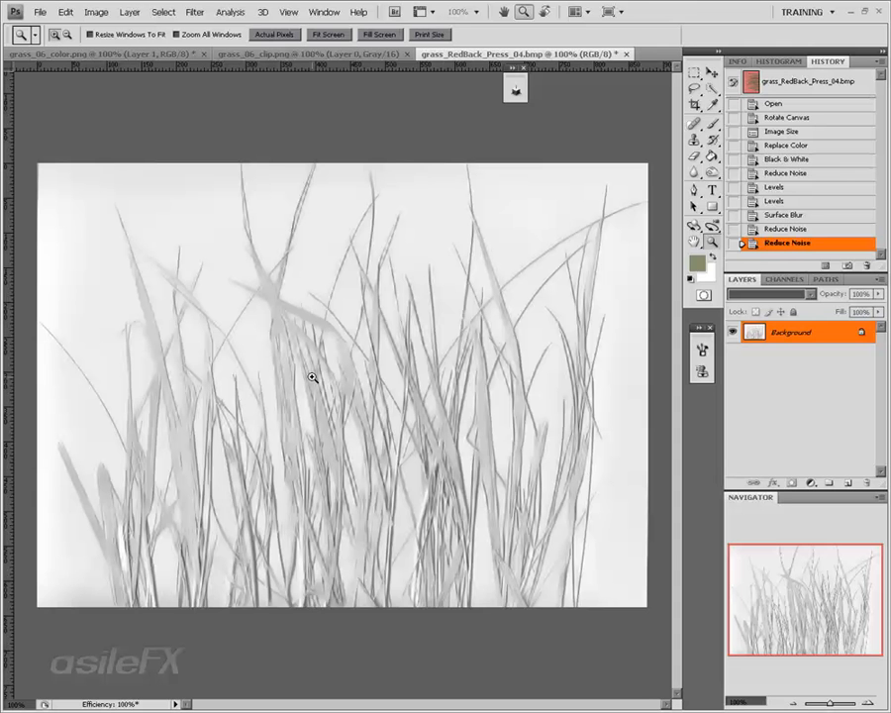
- Examine the resampling methods offered by Image Size and cancel the resize
click(96, 12)
click(109, 97)
click(679, 306)
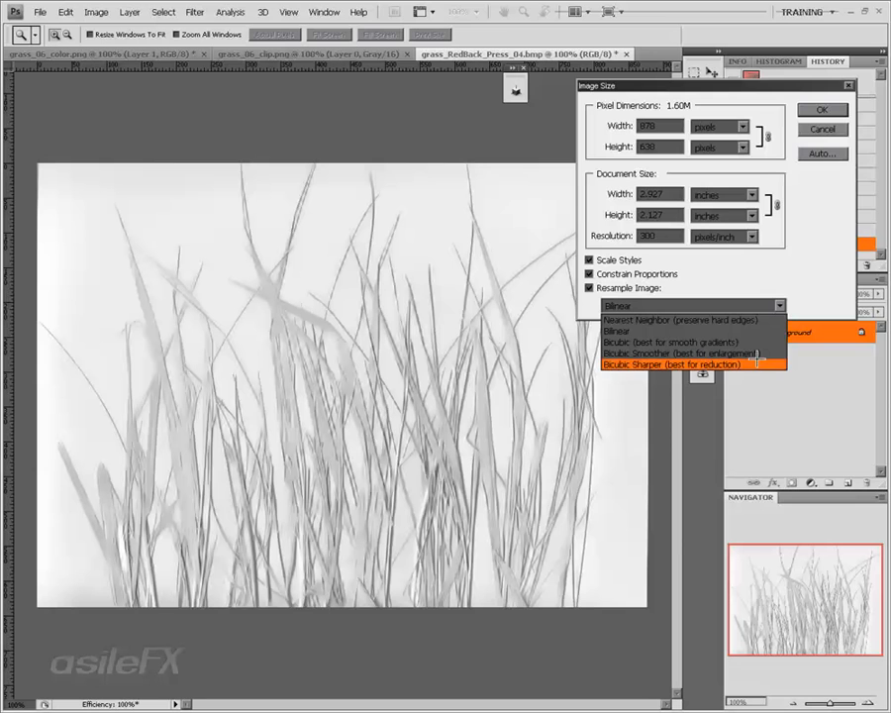
click(728, 255)
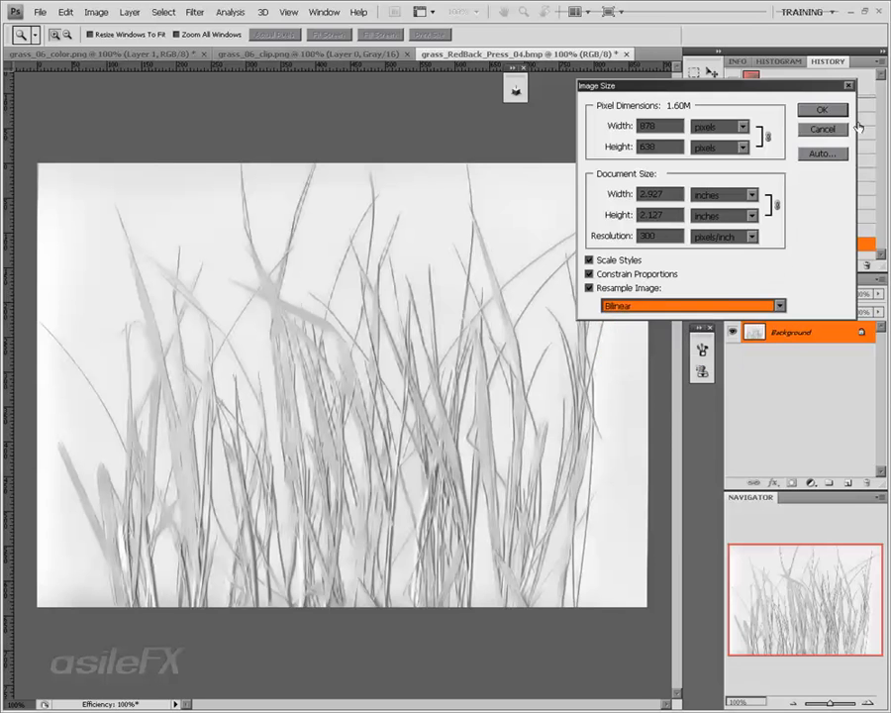
click(822, 129)
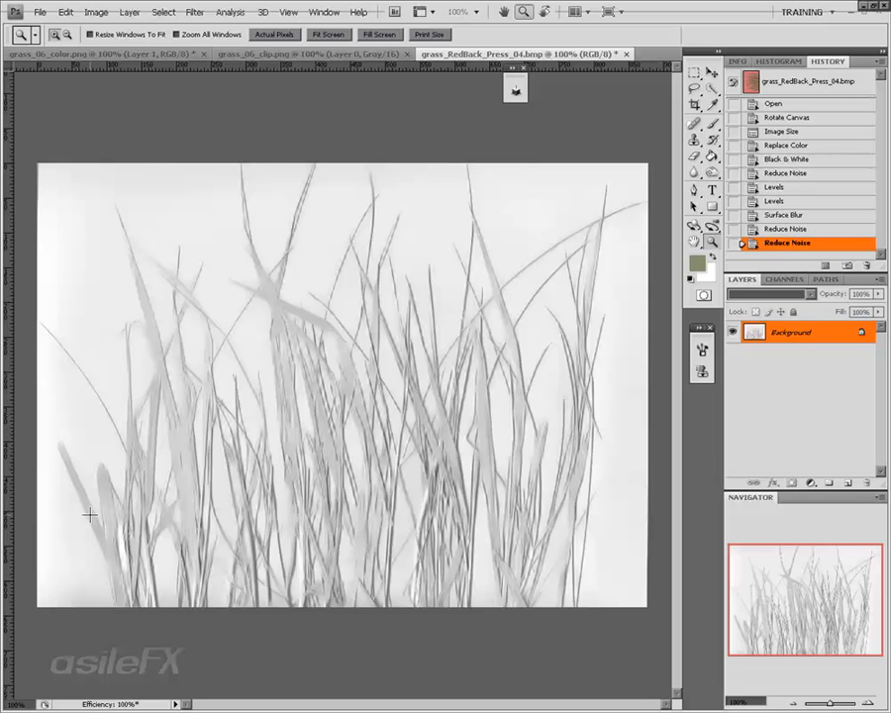